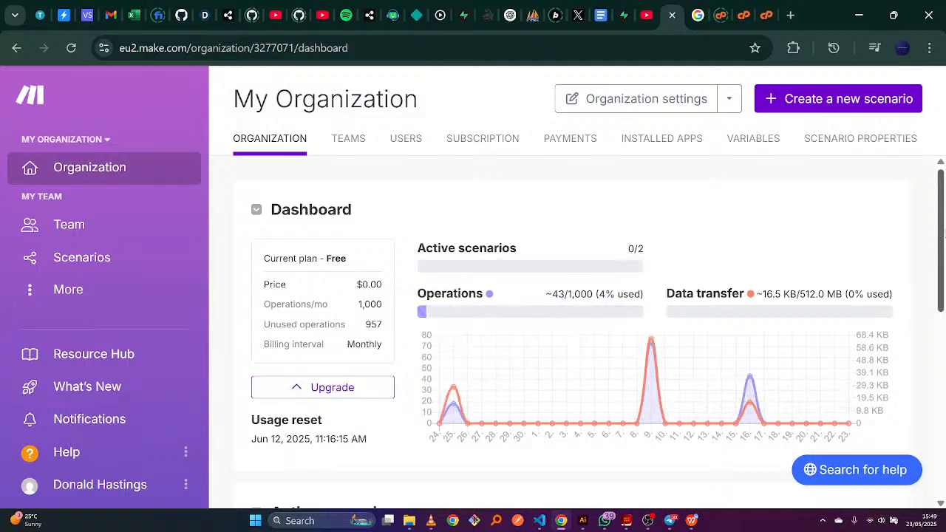
Create a new scenario that starts with the Google Sheets Watch New Rows trigger, leaving its settings unconfigured
scroll(937, 240, down, 5)
scroll(938, 240, up, 5)
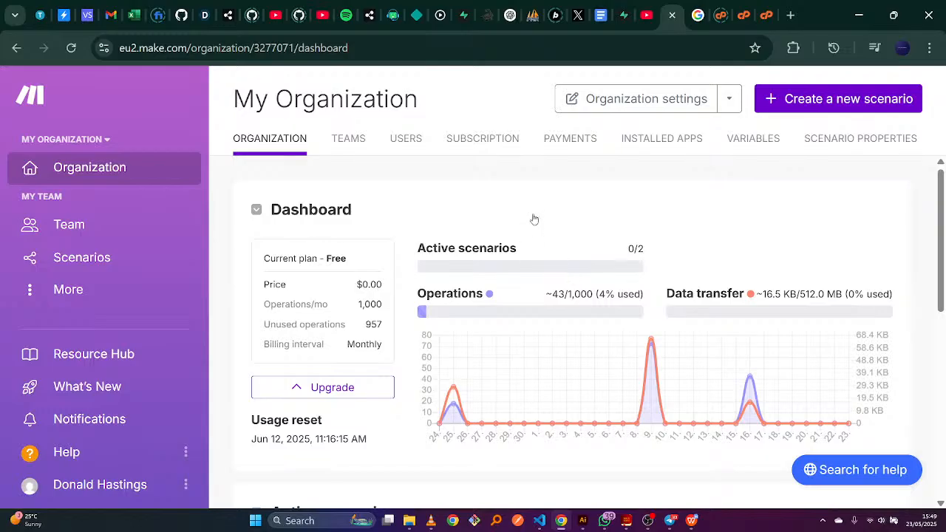
click(811, 112)
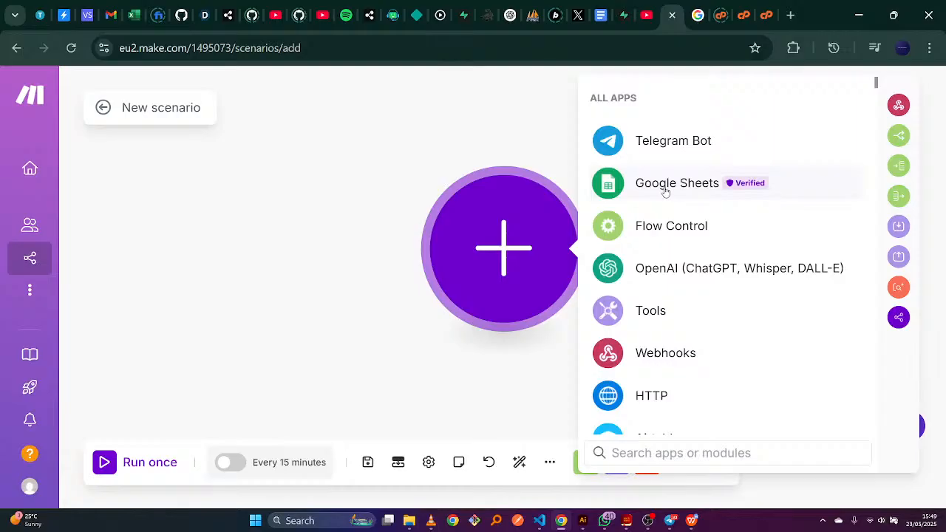
click(665, 192)
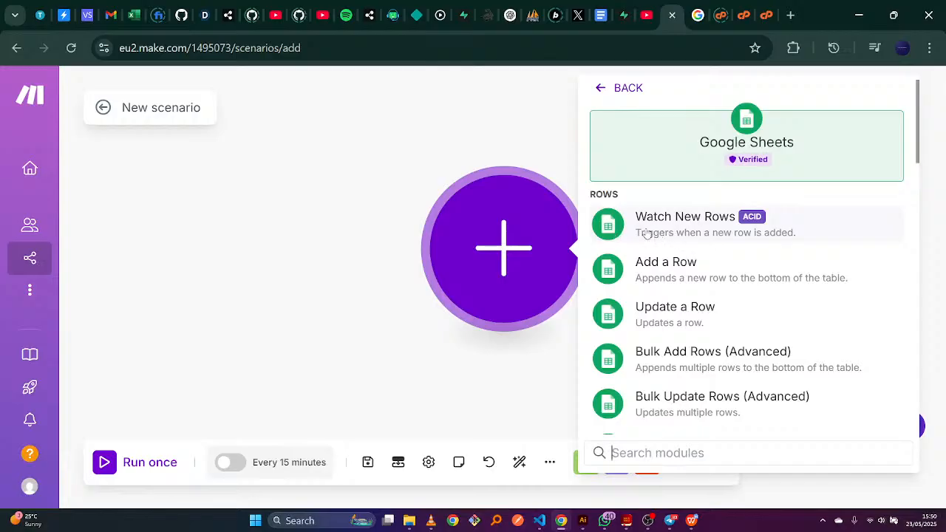
click(696, 231)
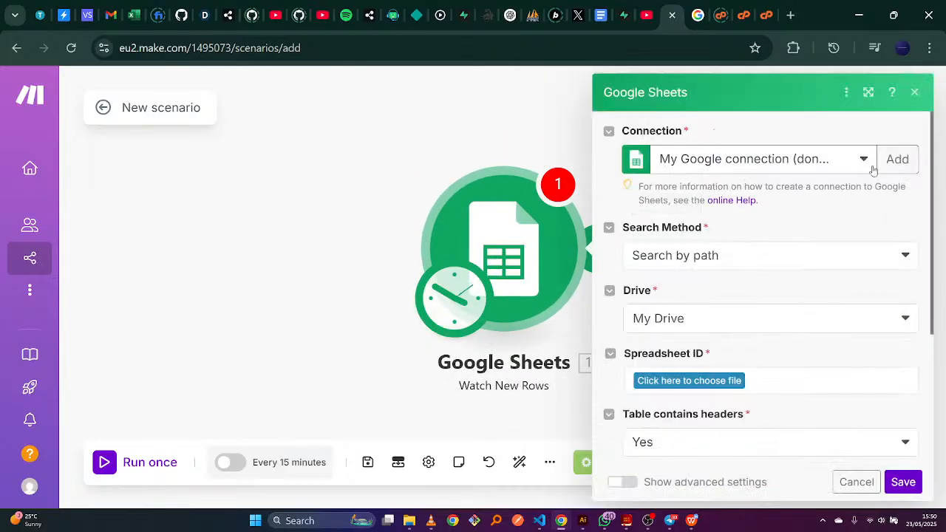
click(915, 94)
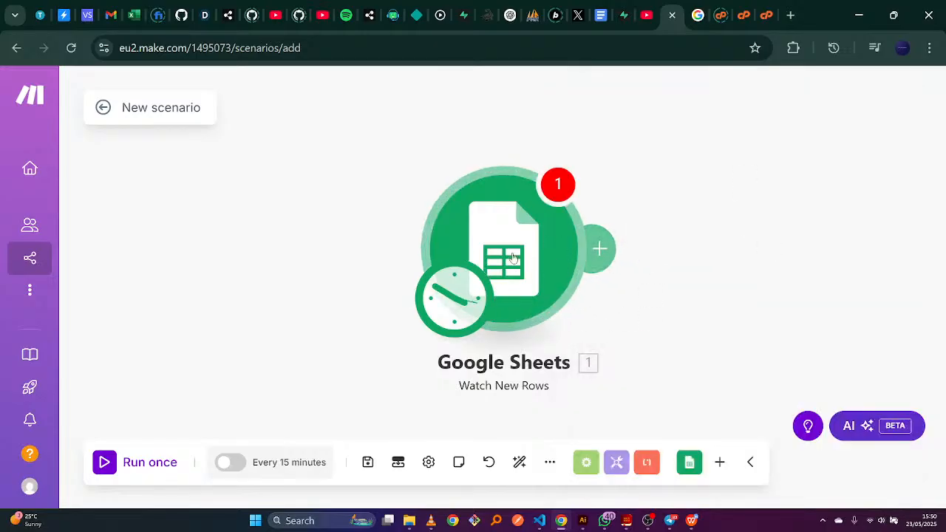
click(530, 258)
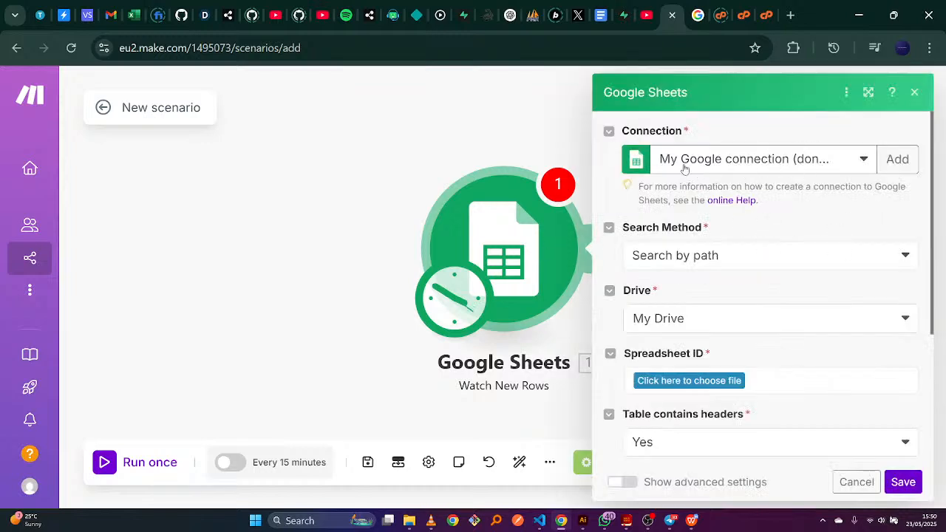
click(915, 93)
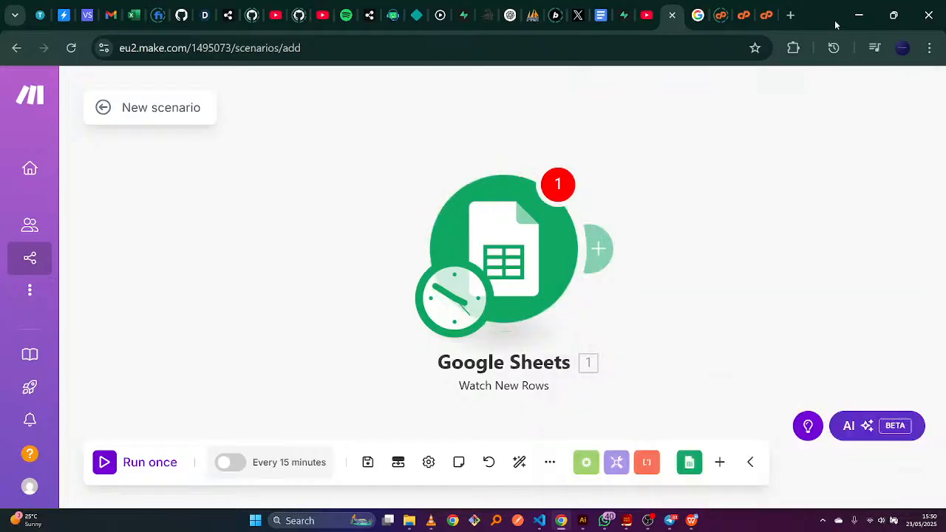
Open Google Forms in a new browser tab and create a blank form
click(792, 15)
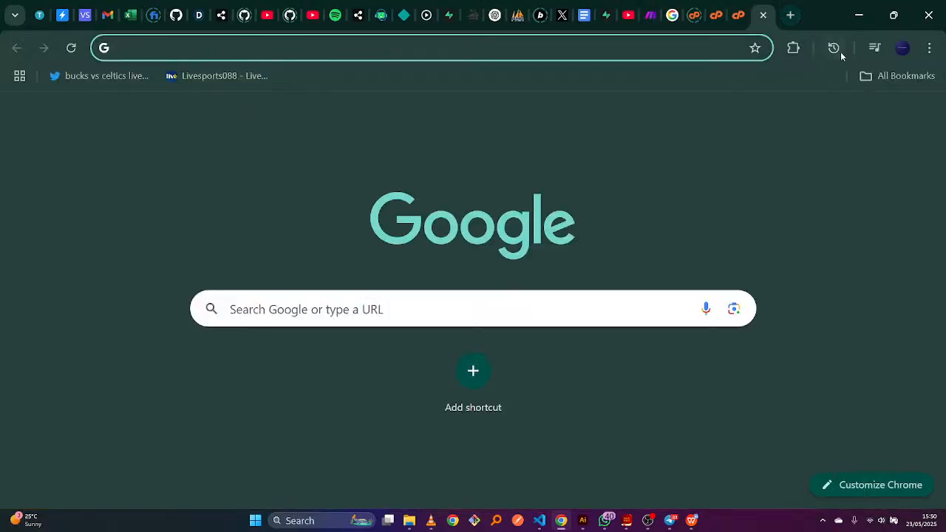
click(884, 117)
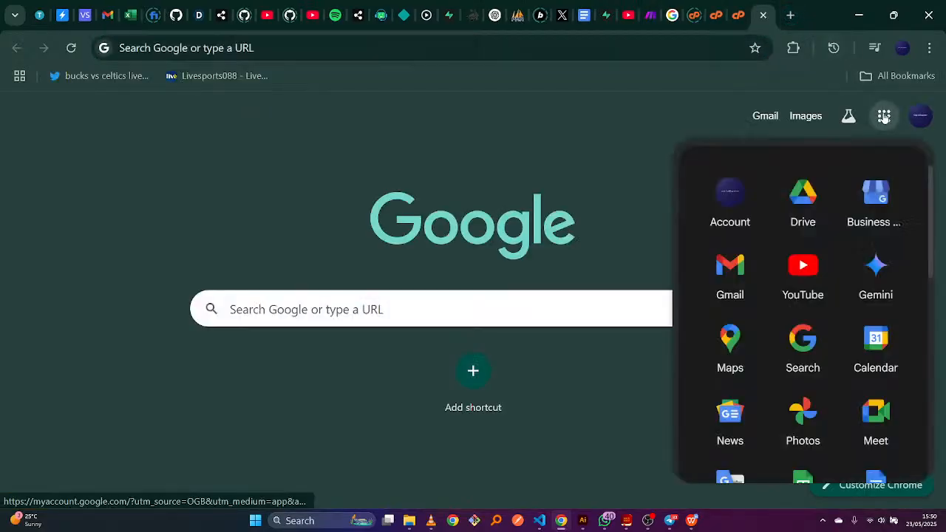
drag(932, 206, 929, 357)
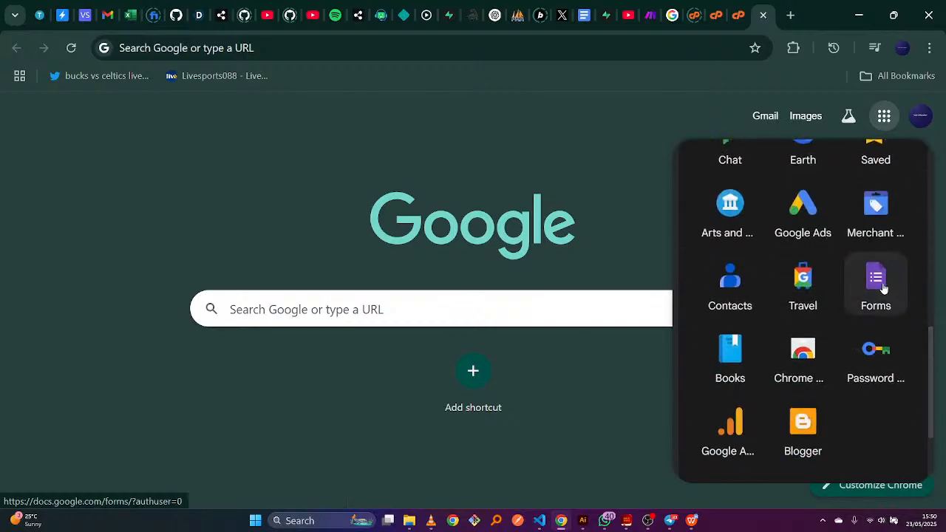
click(883, 288)
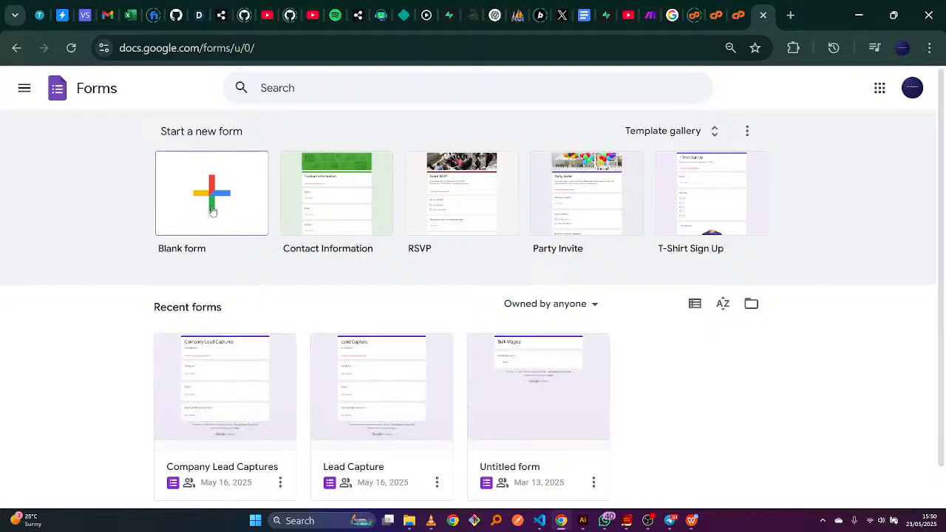
click(212, 210)
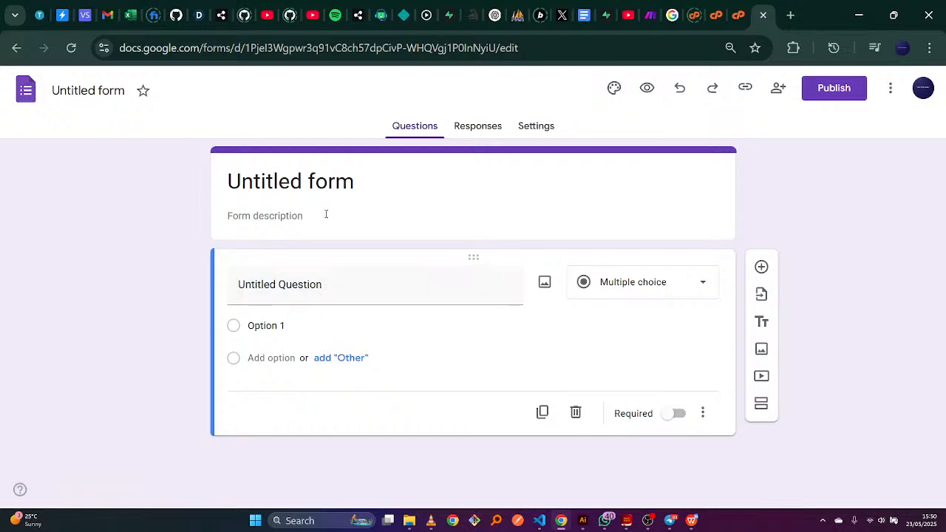
Switch to the WPS Writer document and copy the company name Stellar Branding Co
click(376, 194)
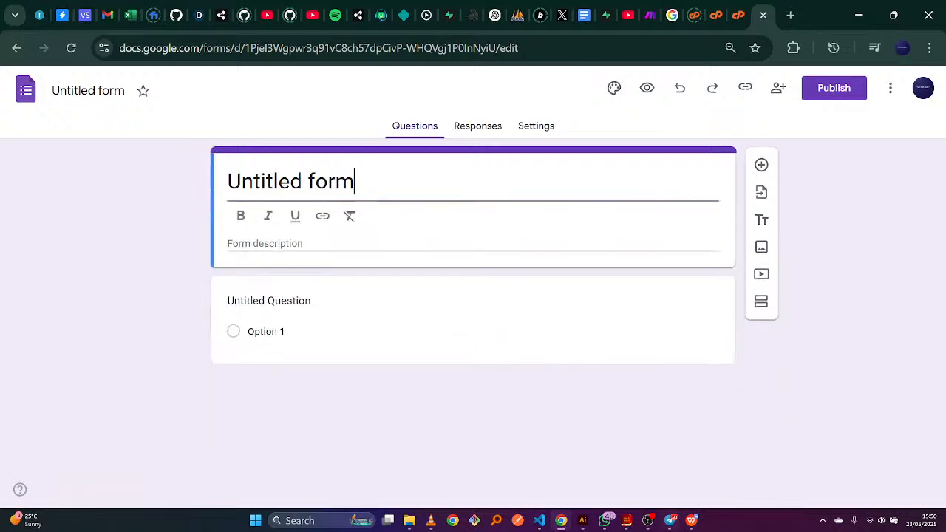
click(692, 522)
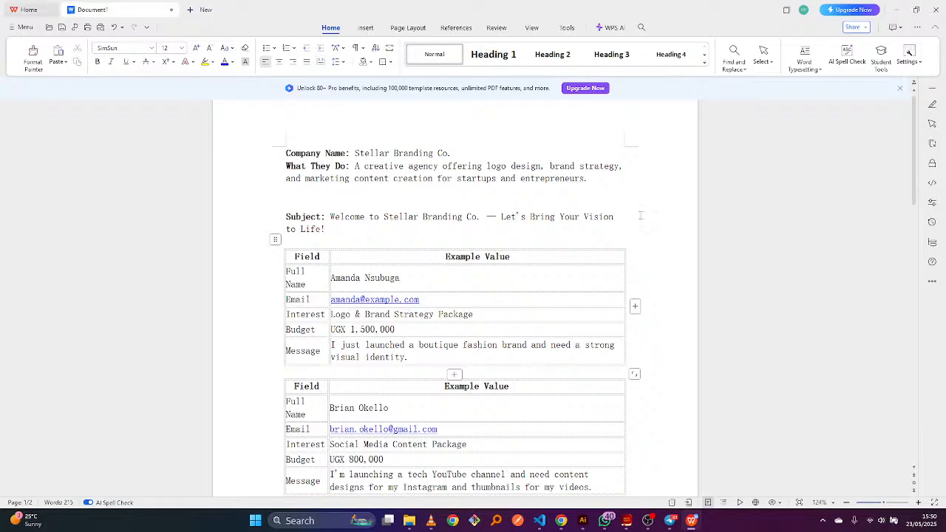
mouse_move(914, 108)
mouse_down()
mouse_move(914, 141)
mouse_move(915, 92)
mouse_up()
mouse_move(912, 153)
mouse_down()
mouse_move(902, 342)
mouse_move(882, 298)
mouse_move(903, 155)
mouse_up()
drag(355, 153, 456, 154)
key(ctrl+c)
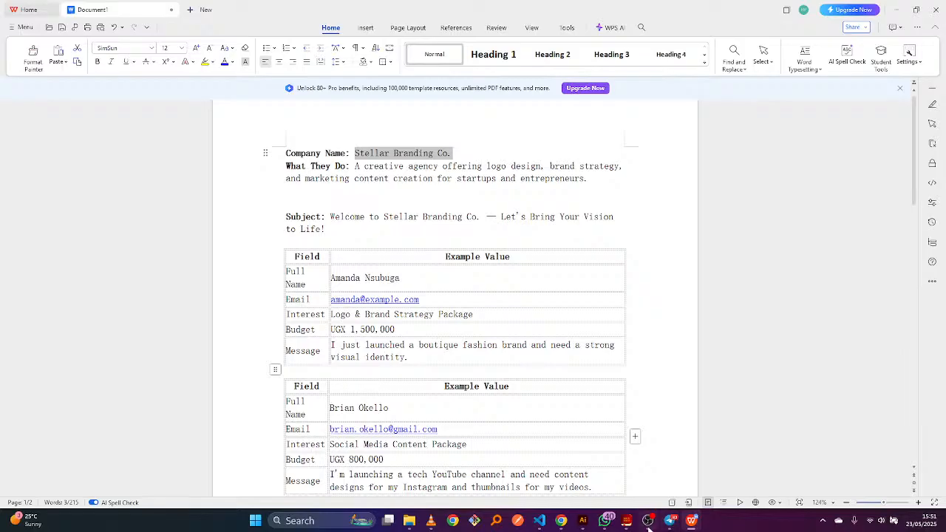
Return to the form in Chrome and replace its title with the copied name Stellar Branding Co
click(566, 524)
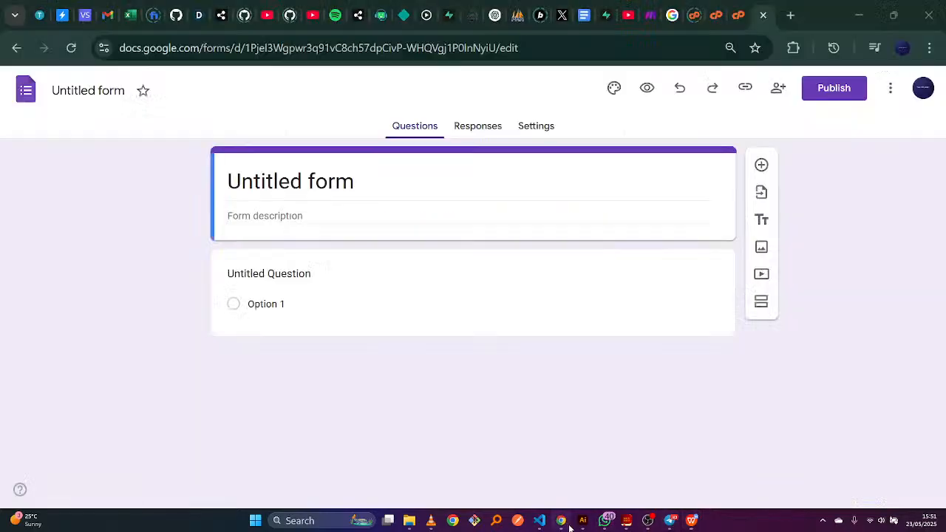
drag(392, 179, 201, 191)
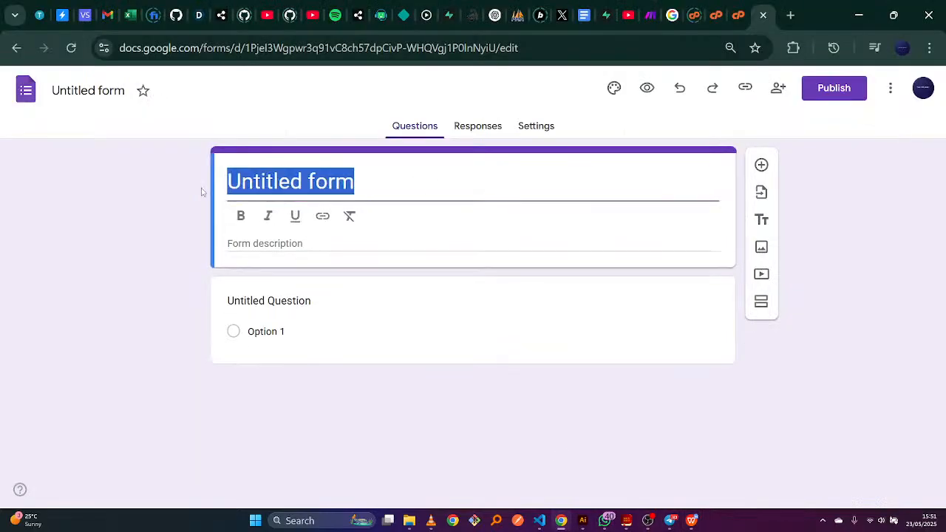
key(ctrl+v)
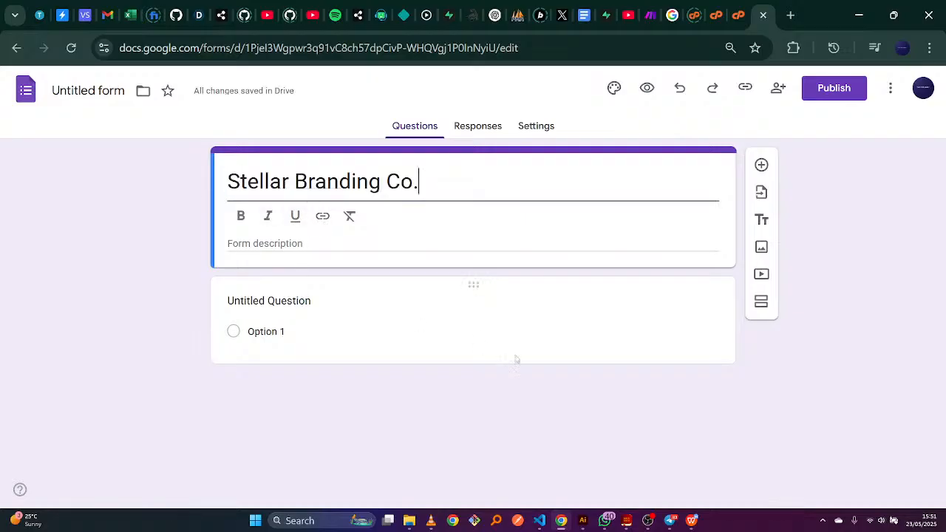
Title the form's first question "Full Name" and choose Short answer as its type
click(532, 309)
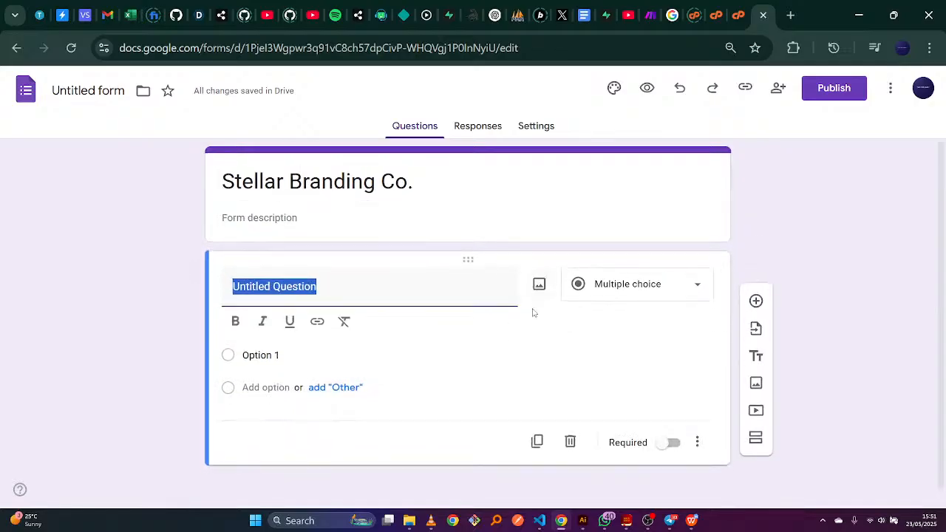
click(697, 281)
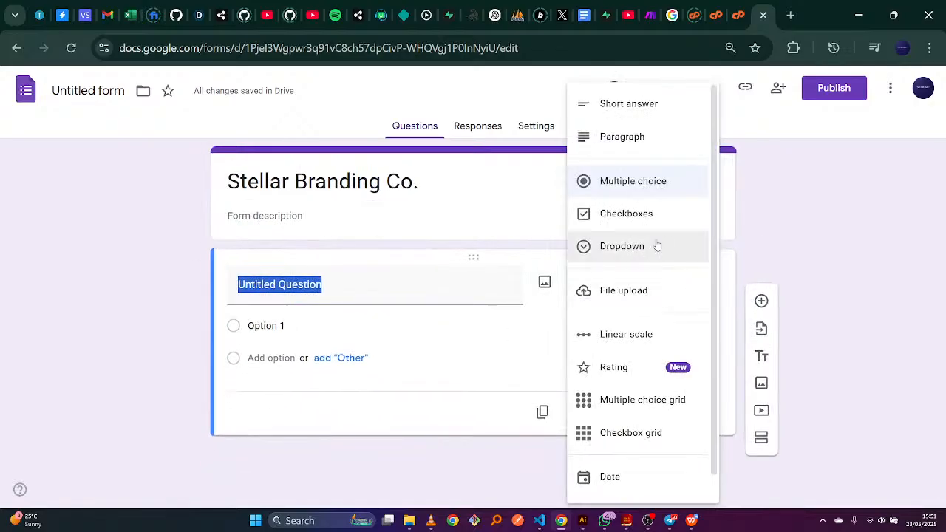
click(626, 104)
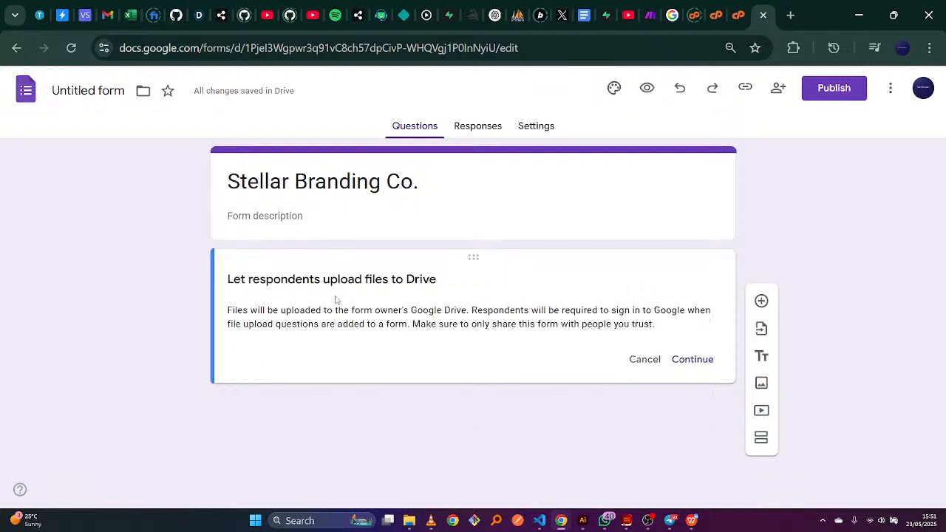
key(space)
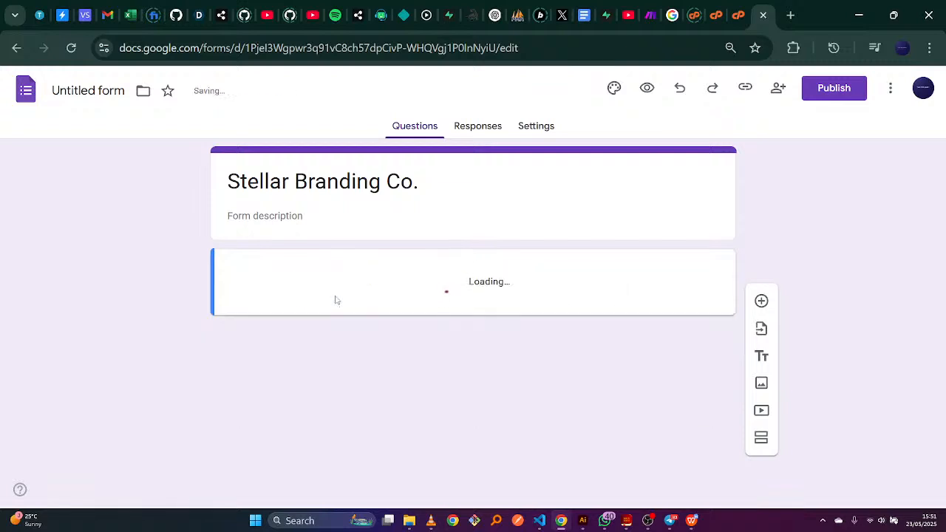
click(325, 277)
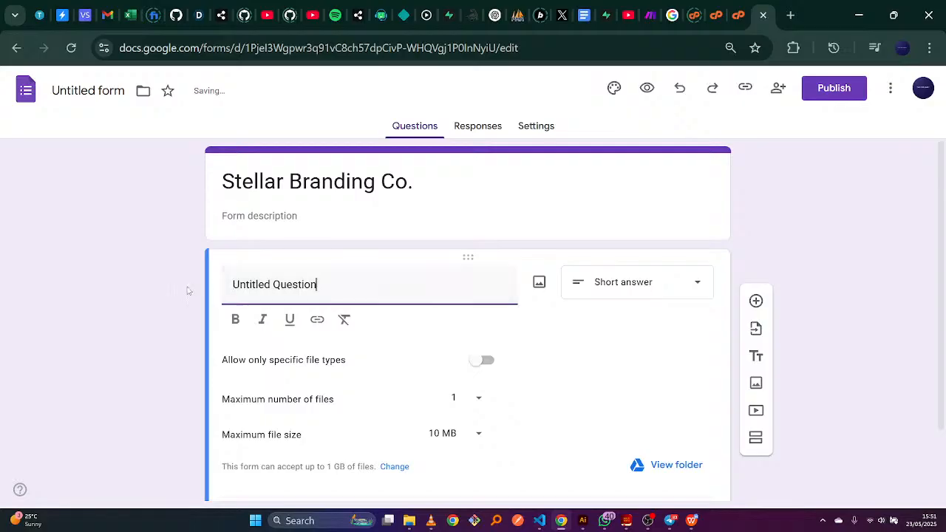
drag(318, 285, 235, 286)
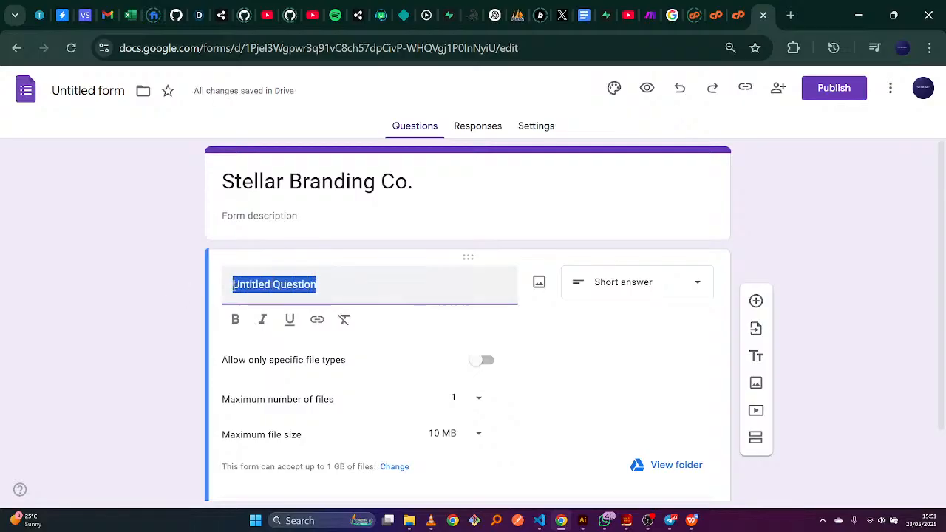
text(Full Name)
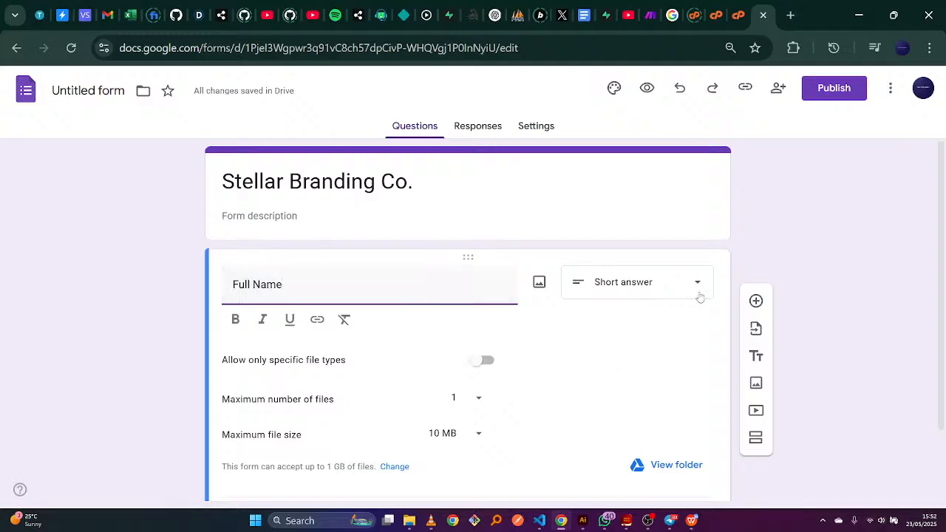
click(697, 294)
click(641, 105)
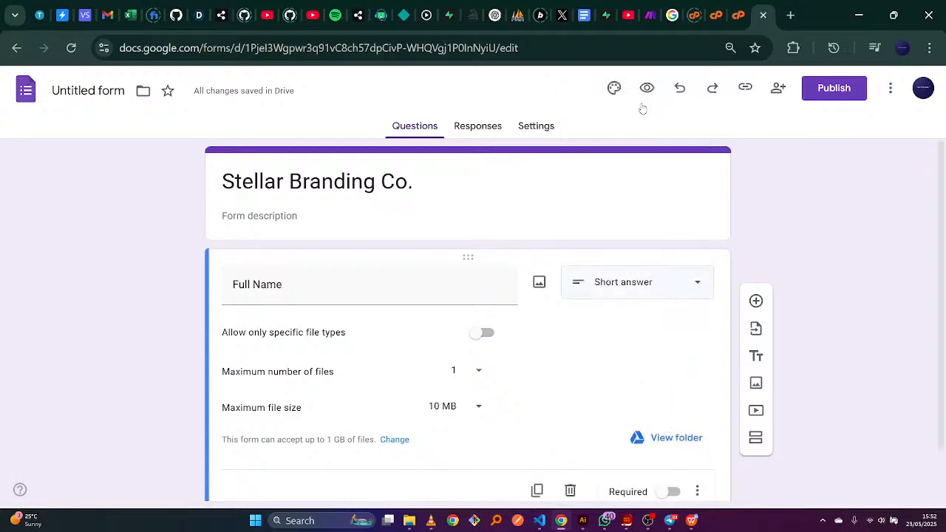
Add a blank question below Full Name and reopen the Full Name question for editing
click(755, 301)
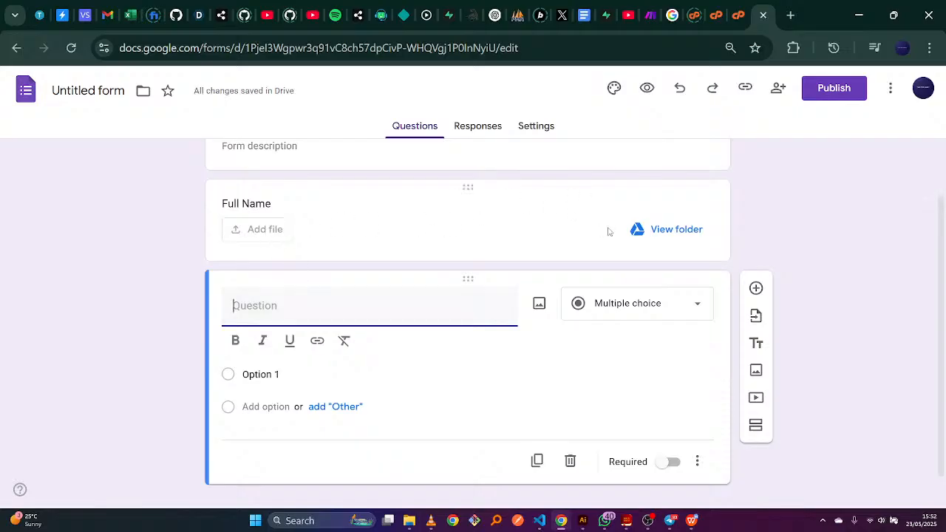
click(551, 230)
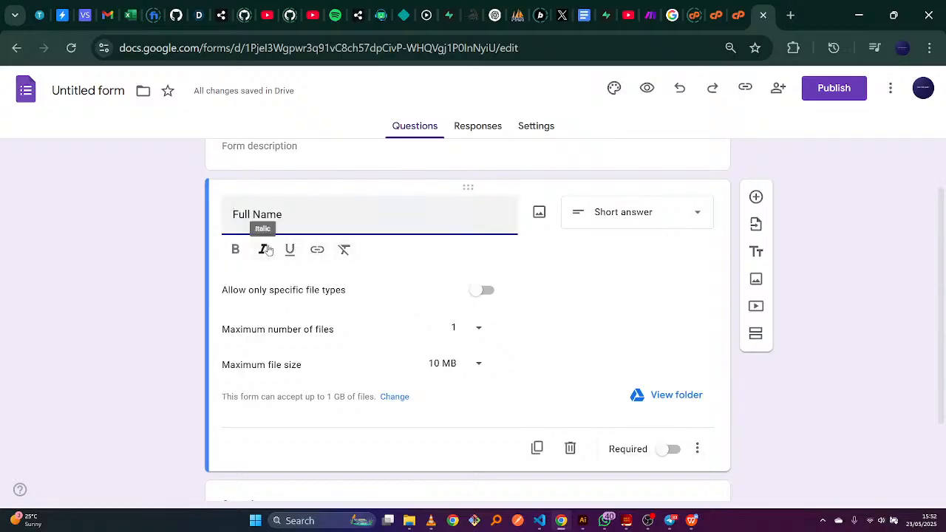
click(743, 386)
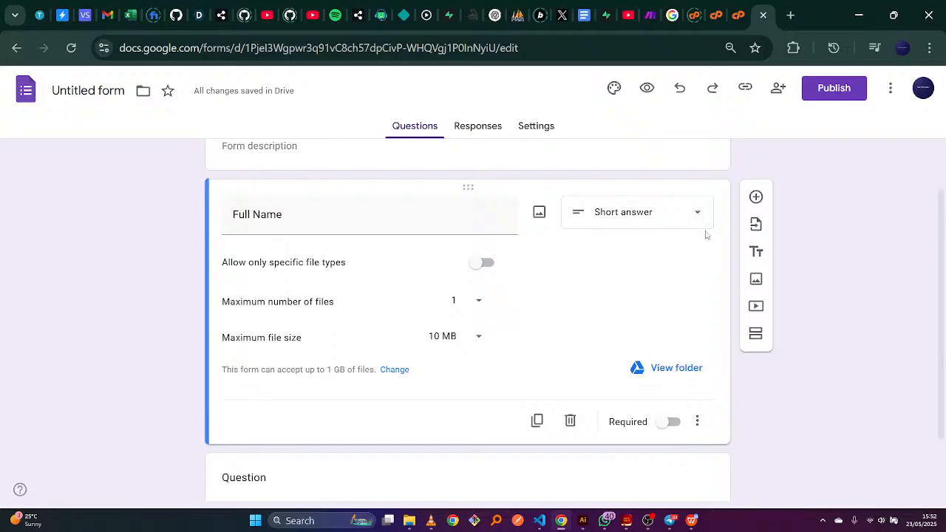
Add a question titled "Email" directly below Full Name and set its type to Short answer
click(756, 197)
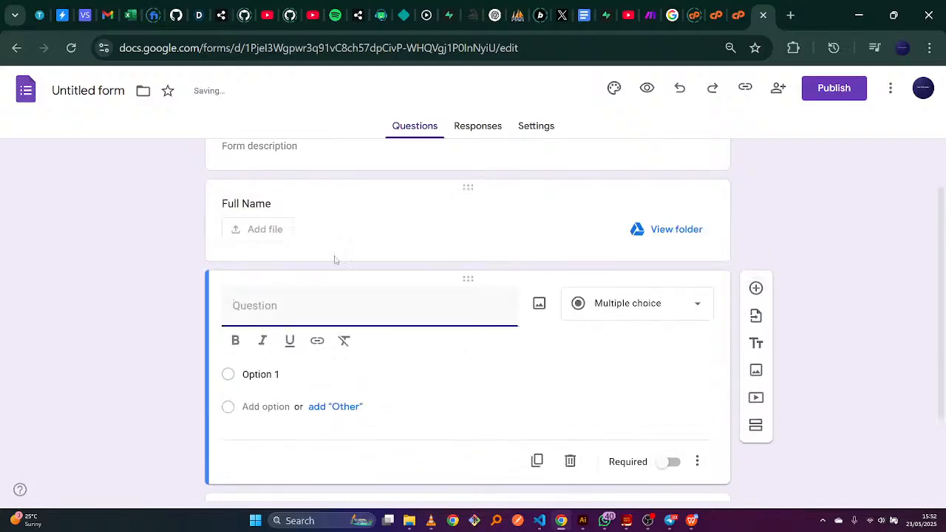
text(Email)
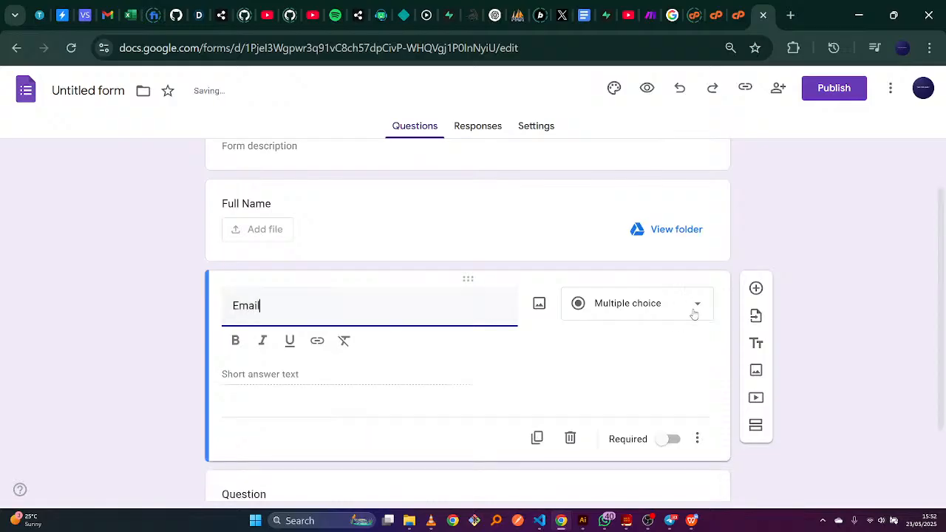
click(695, 312)
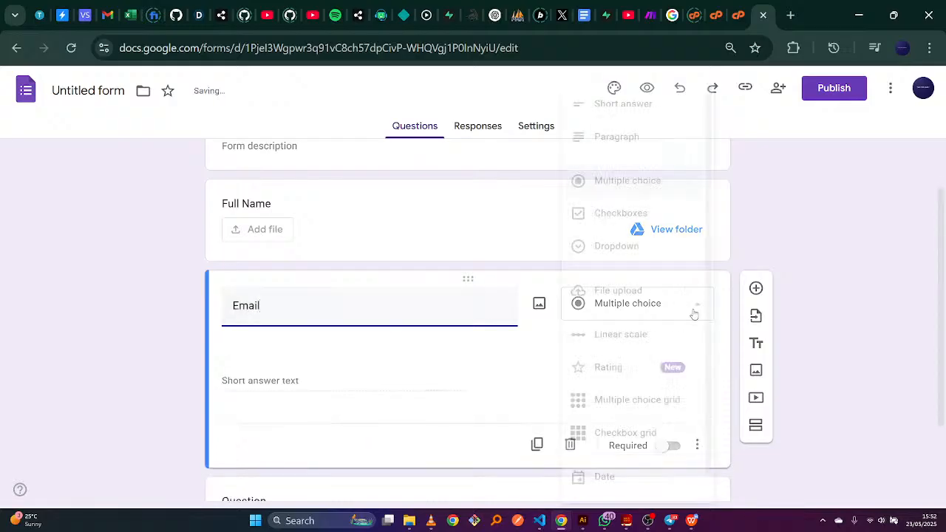
click(625, 101)
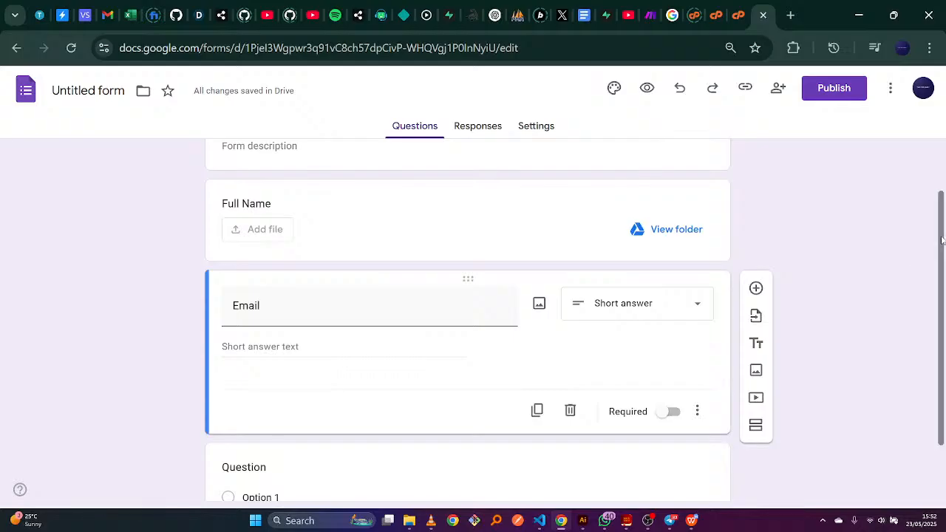
Add a question titled "Interest" directly below Email and set its type to Short answer
drag(941, 240, 941, 298)
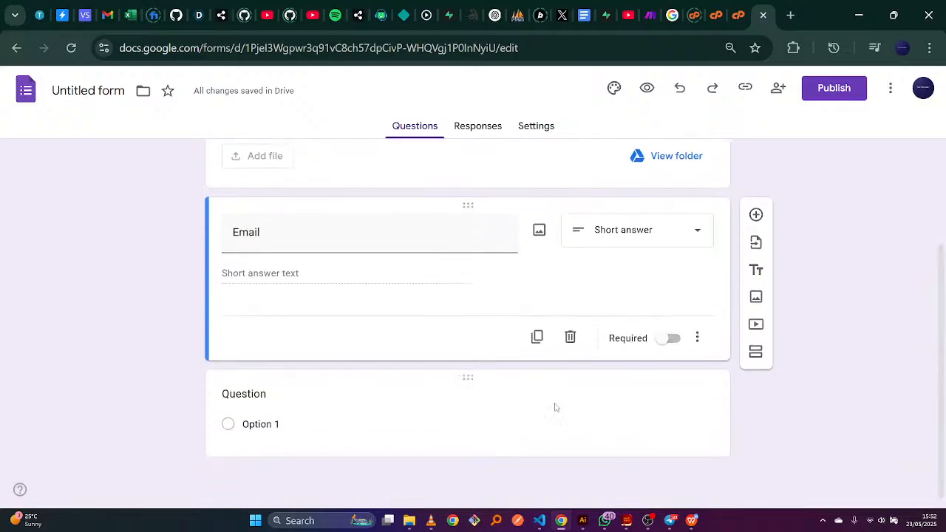
click(755, 216)
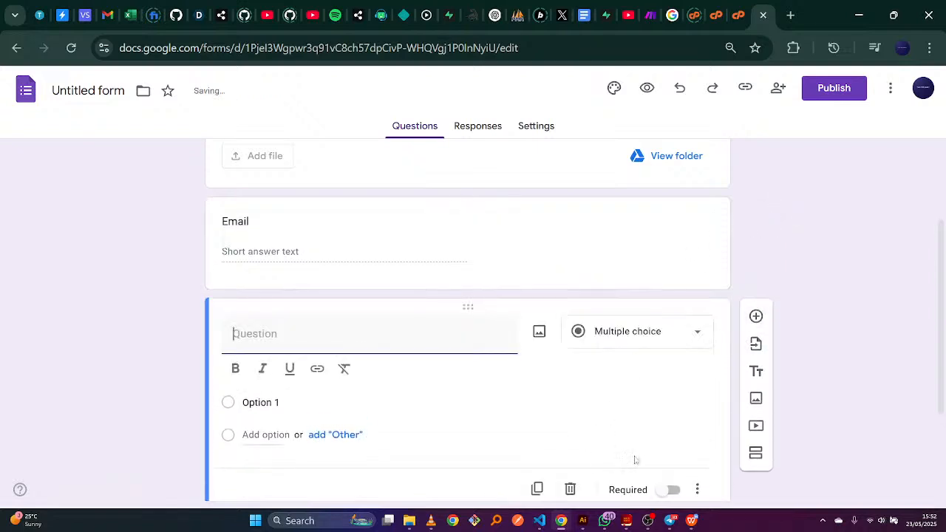
text(I)
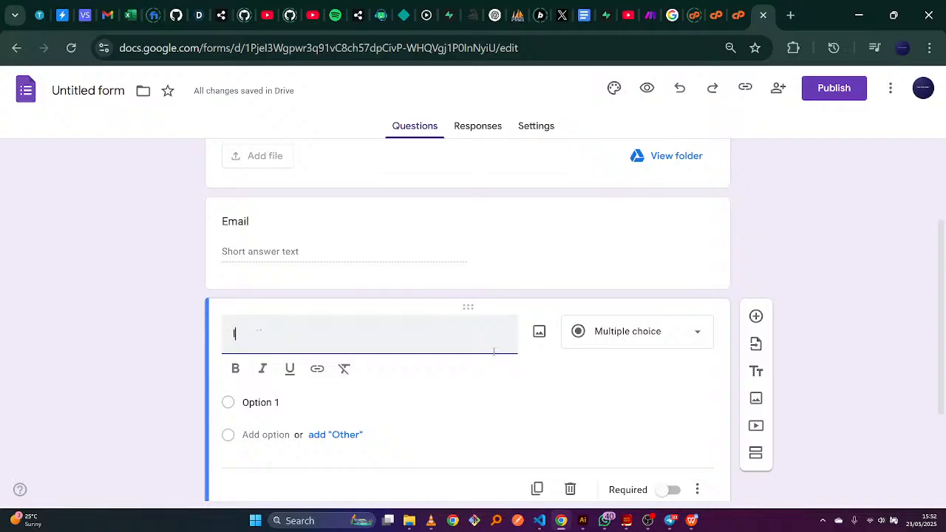
text(nterest)
click(682, 338)
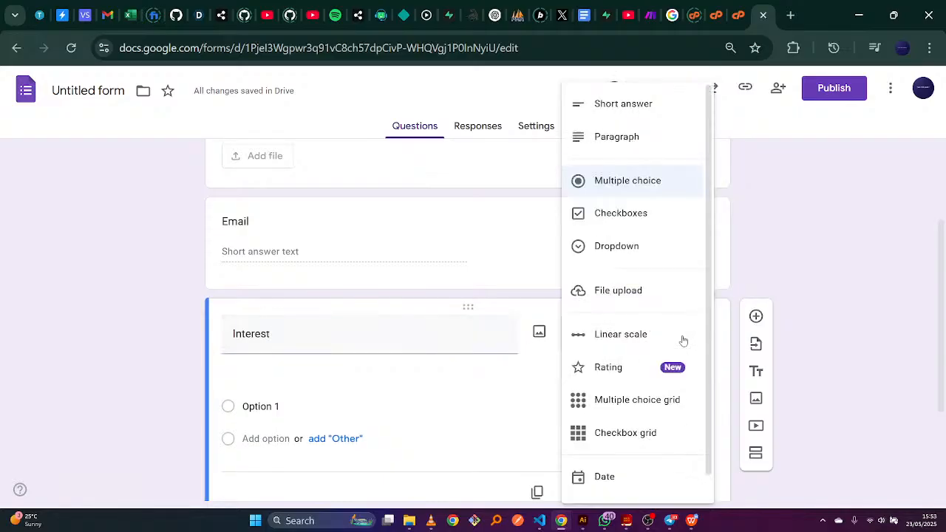
click(636, 117)
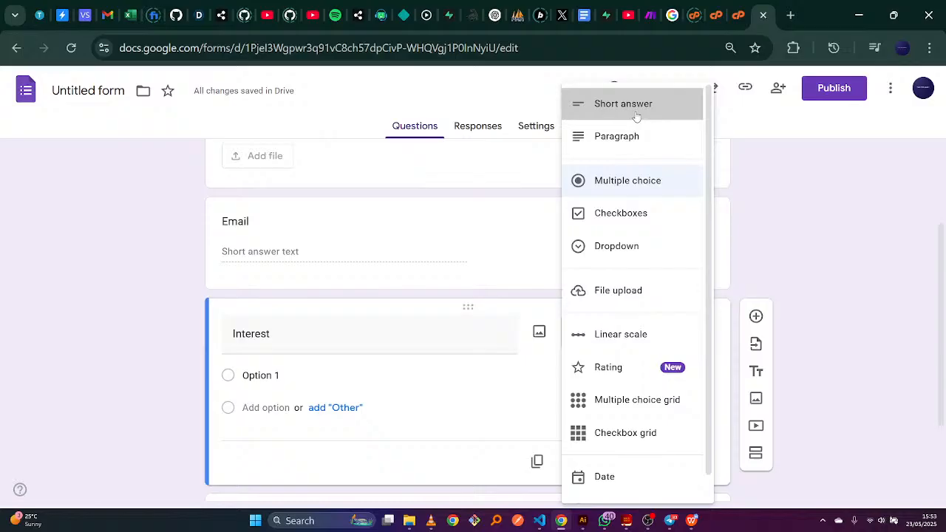
Check the field table in the WPS document and add a Short answer question titled "Budget" below Interest in the Chrome form
click(692, 521)
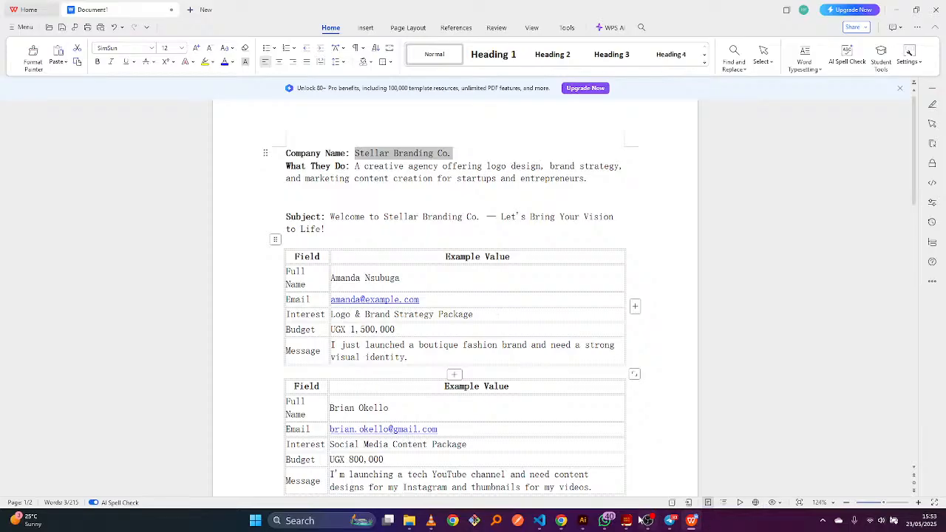
click(562, 522)
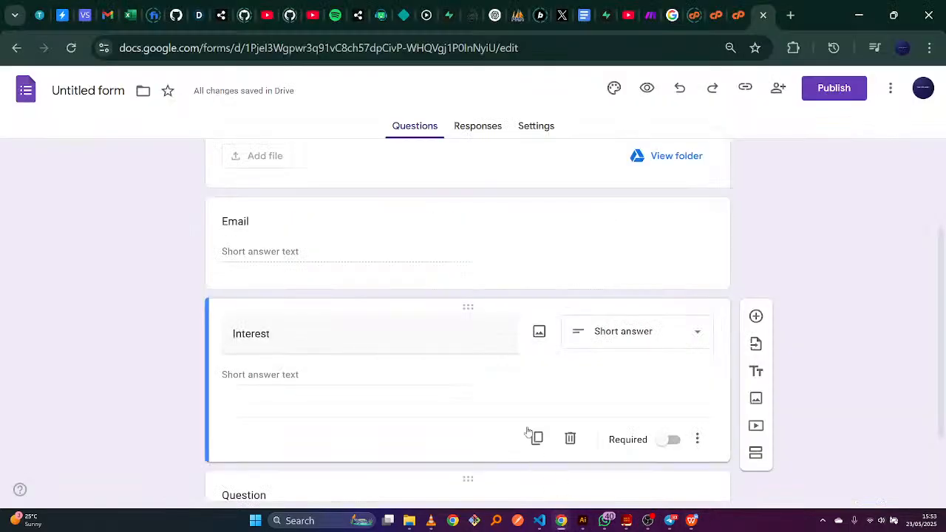
scroll(941, 244, down, 2)
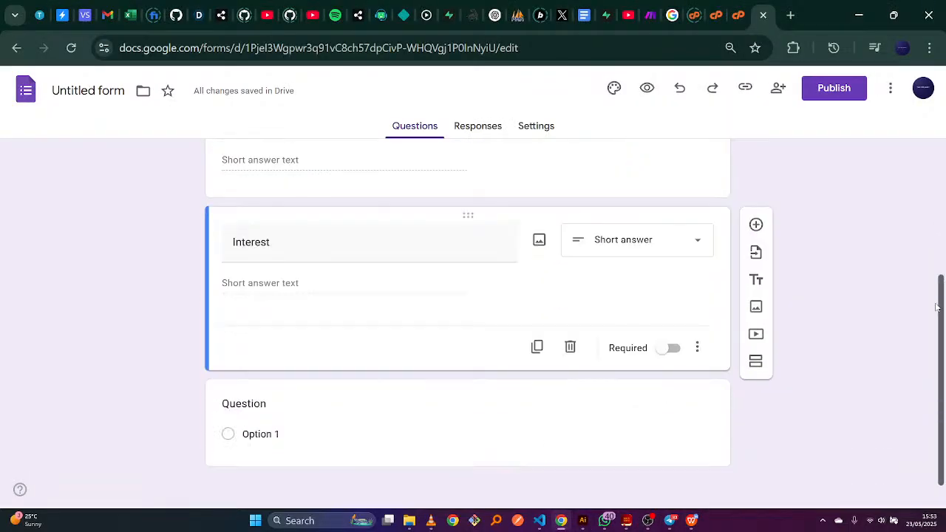
click(755, 215)
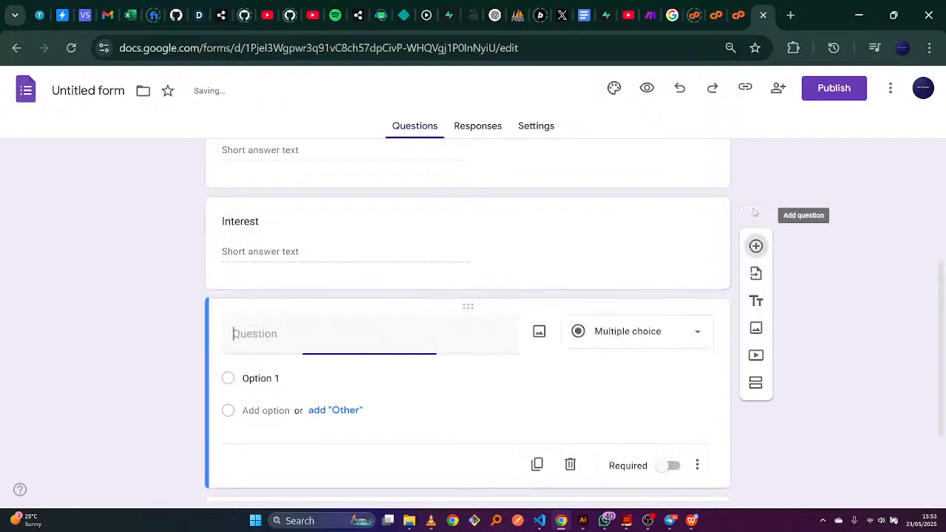
text(Budget)
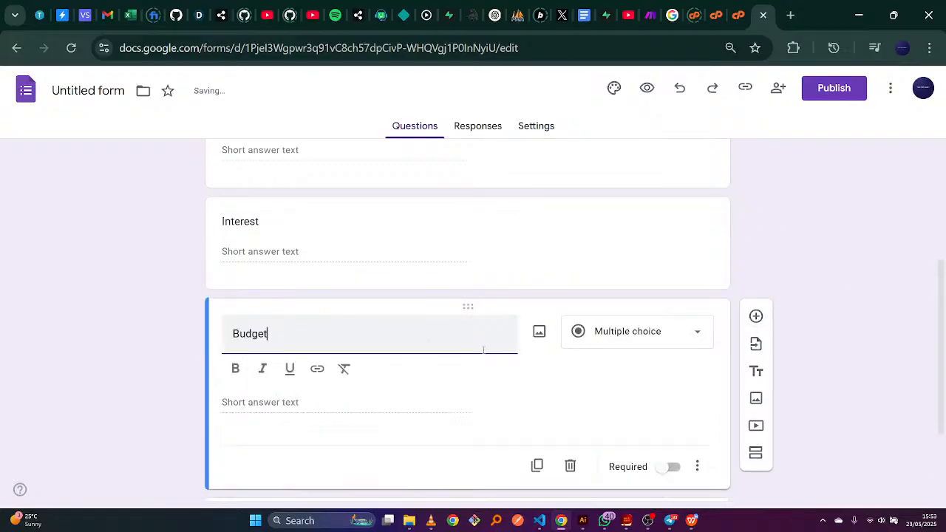
click(684, 335)
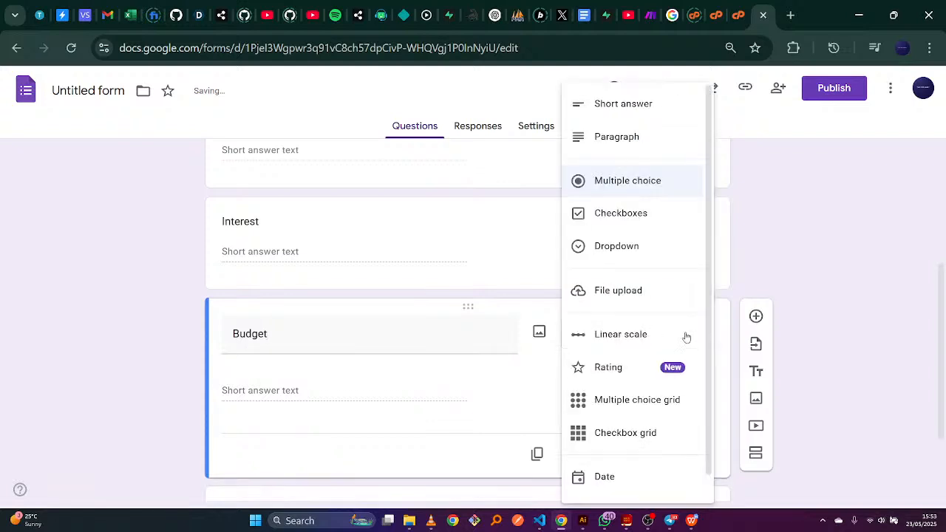
click(621, 103)
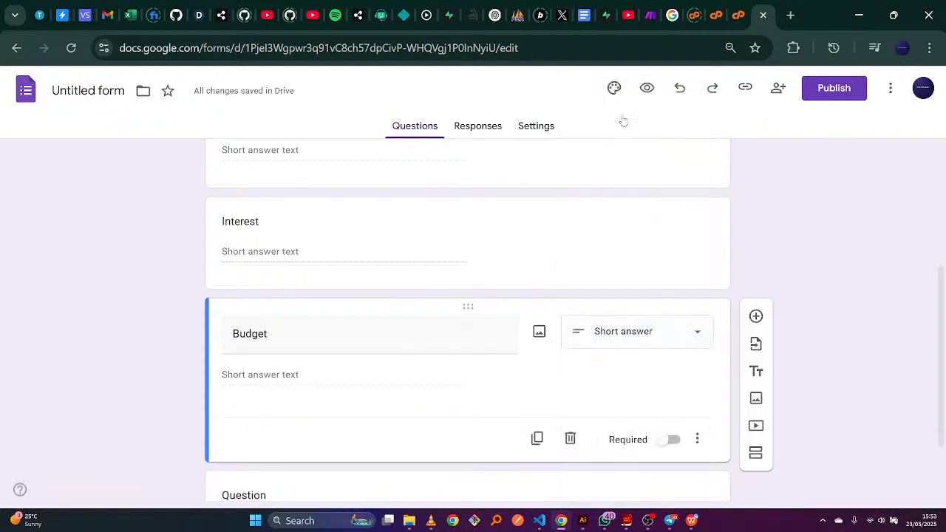
Add a required question titled "Message" directly below Budget with Paragraph as its type
scroll(885, 366, down, 1)
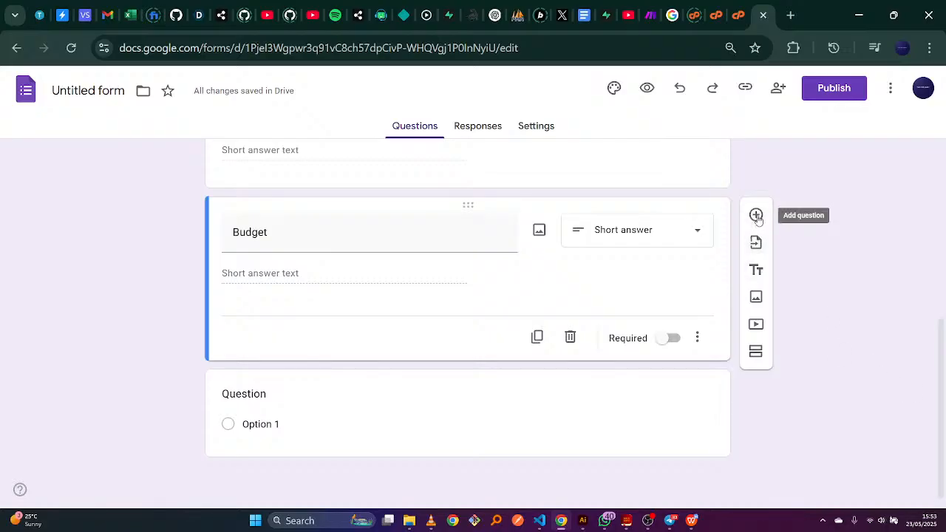
click(756, 215)
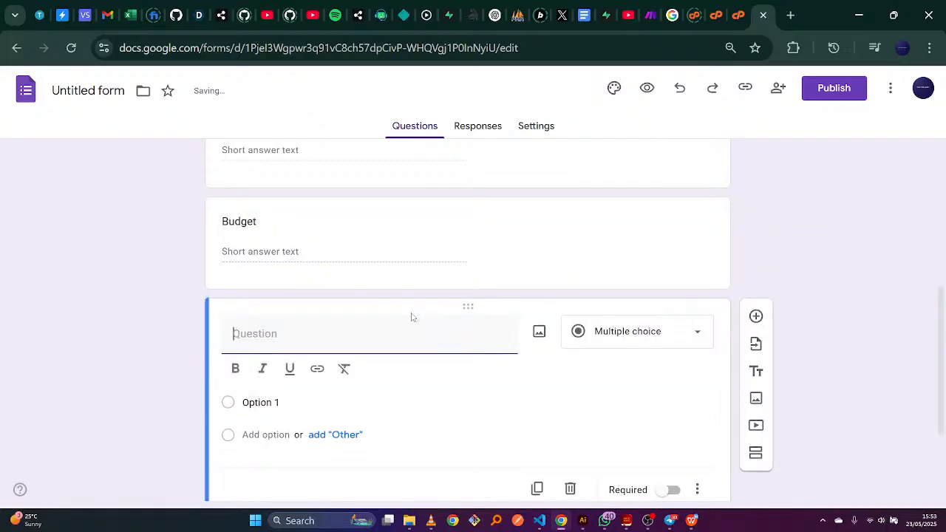
text(Message)
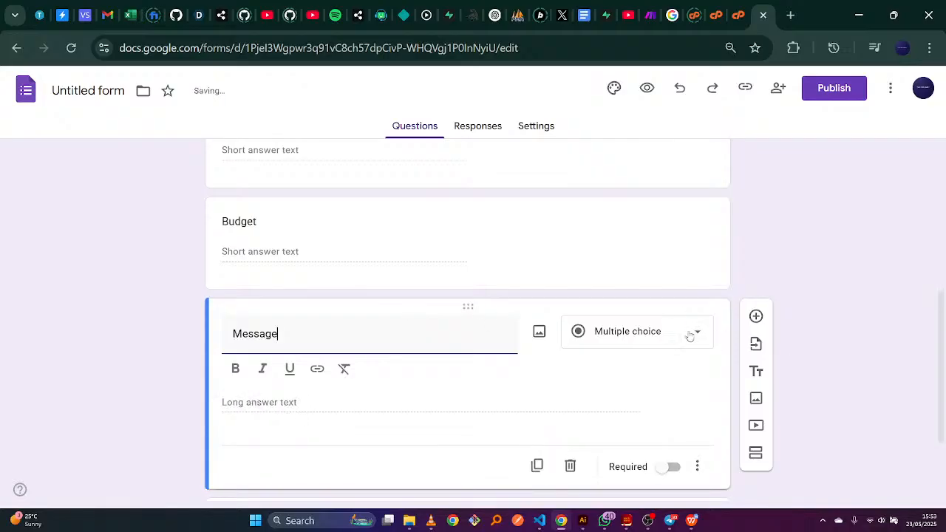
click(687, 332)
click(659, 138)
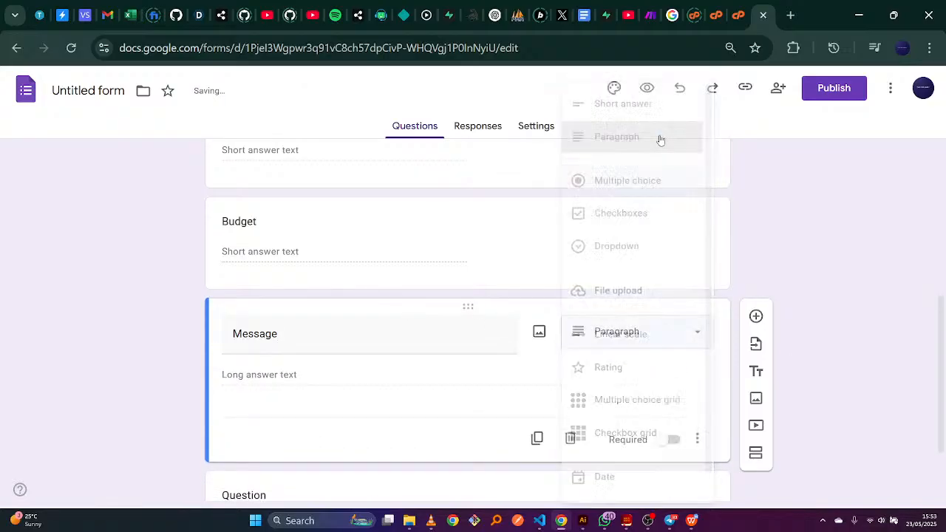
click(668, 440)
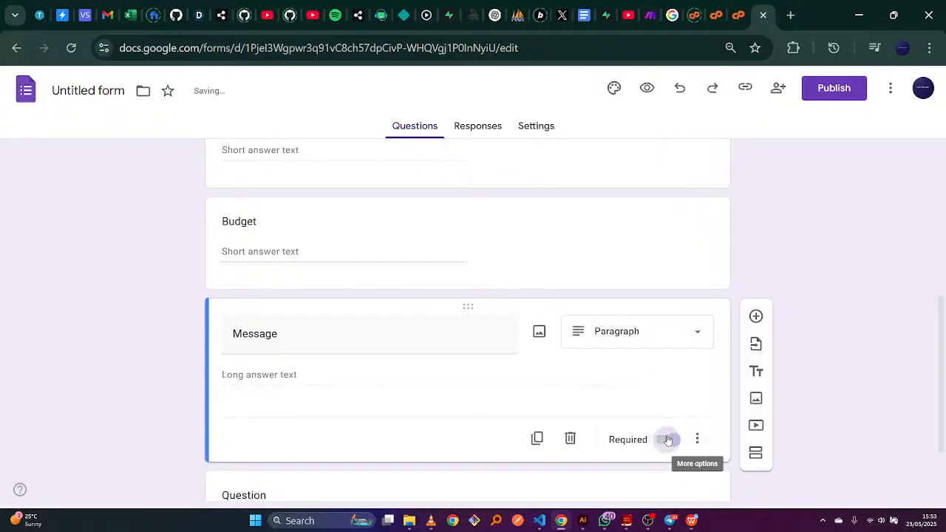
Make the Budget question required
scroll(944, 395, up, 2)
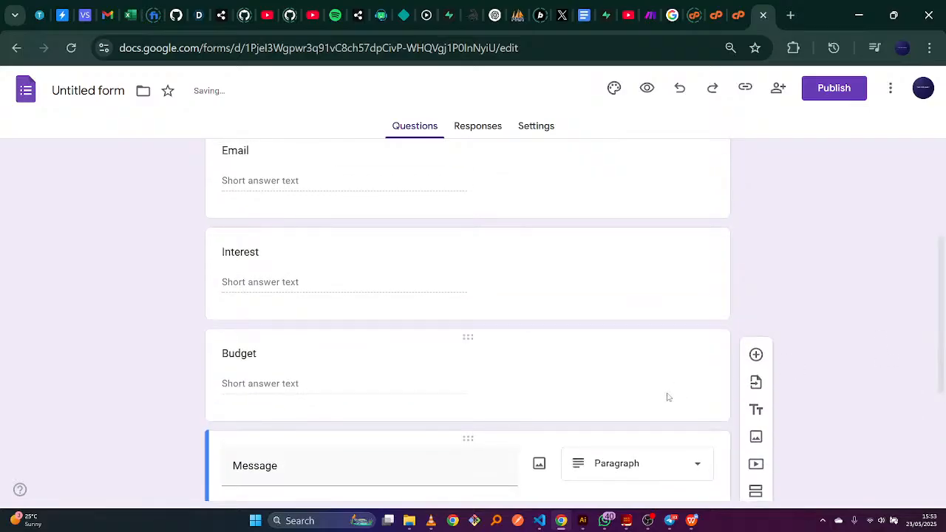
click(600, 358)
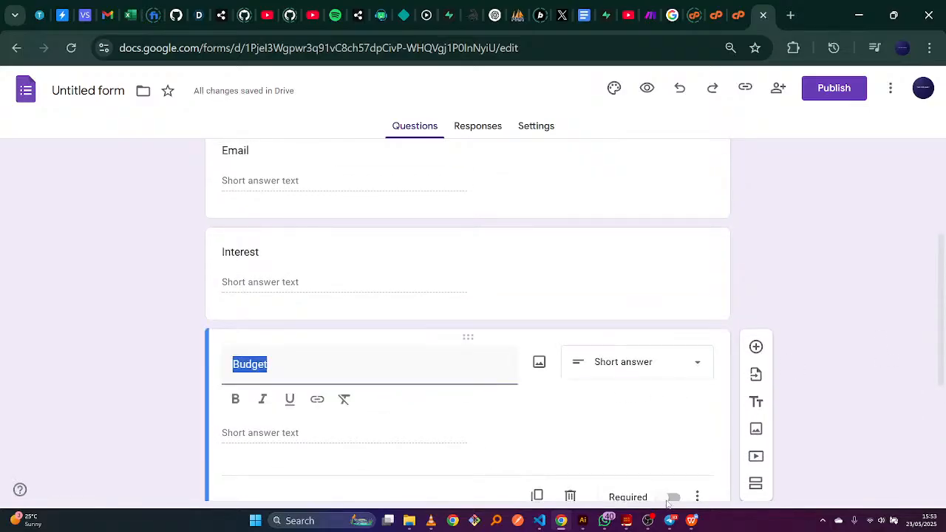
click(670, 503)
click(673, 471)
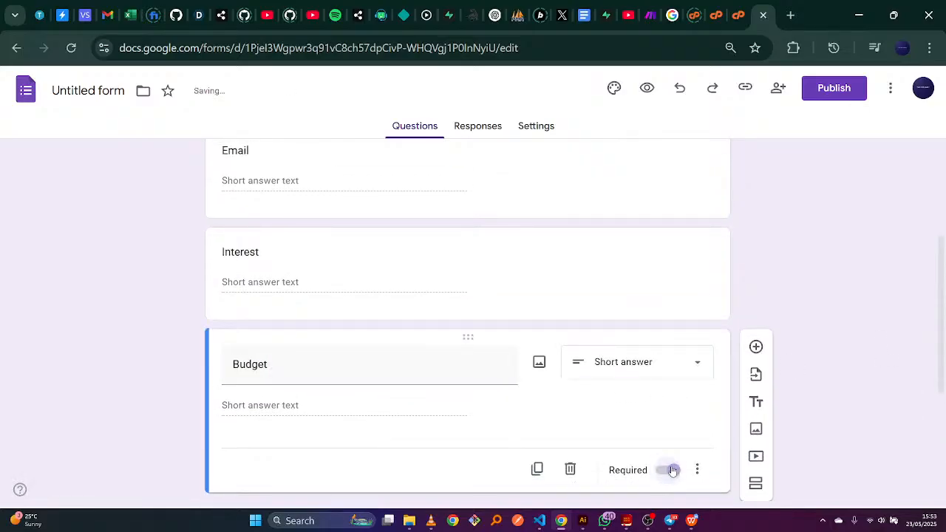
Make the Interest question required
scroll(944, 316, up, 1)
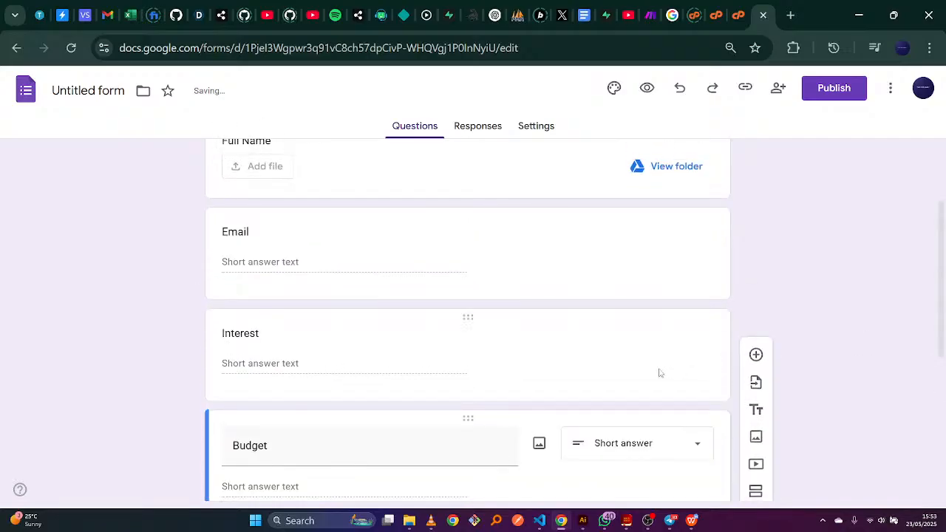
click(616, 343)
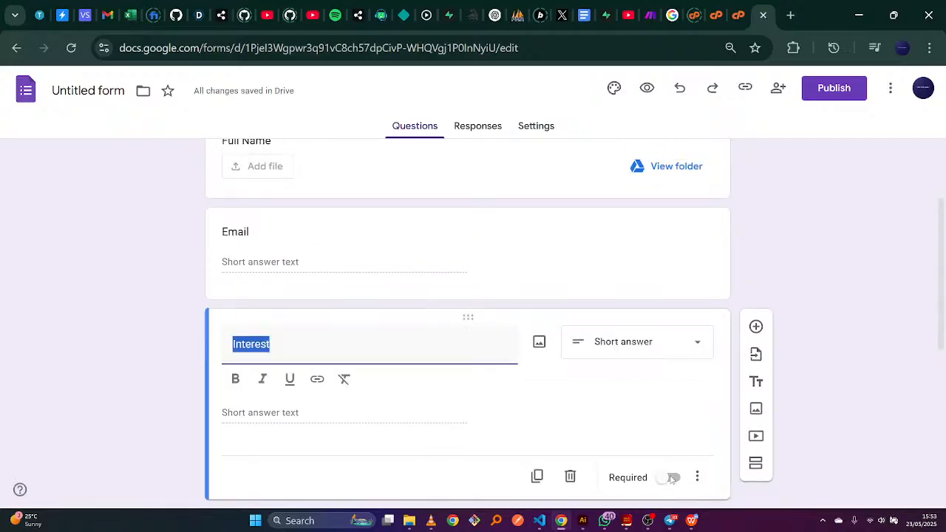
click(673, 480)
click(674, 458)
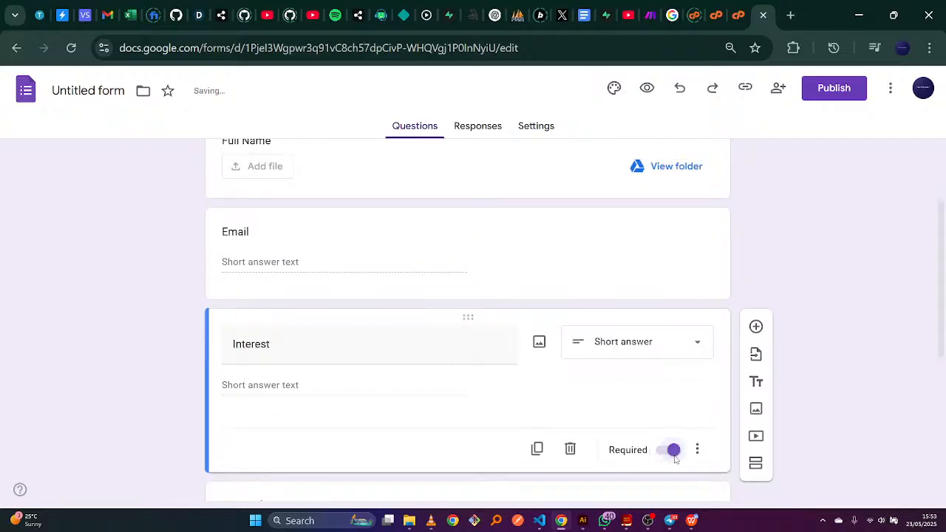
Make the Email question required
scroll(944, 224, up, 2)
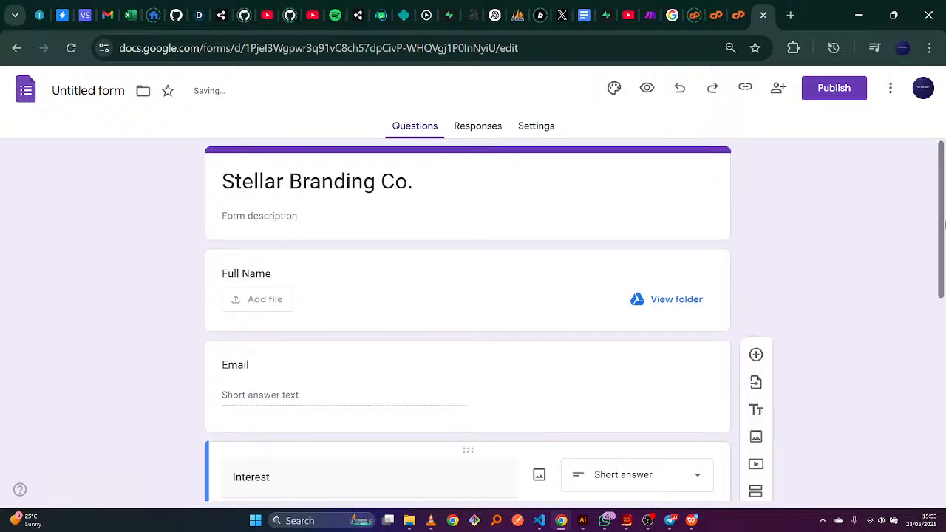
click(628, 383)
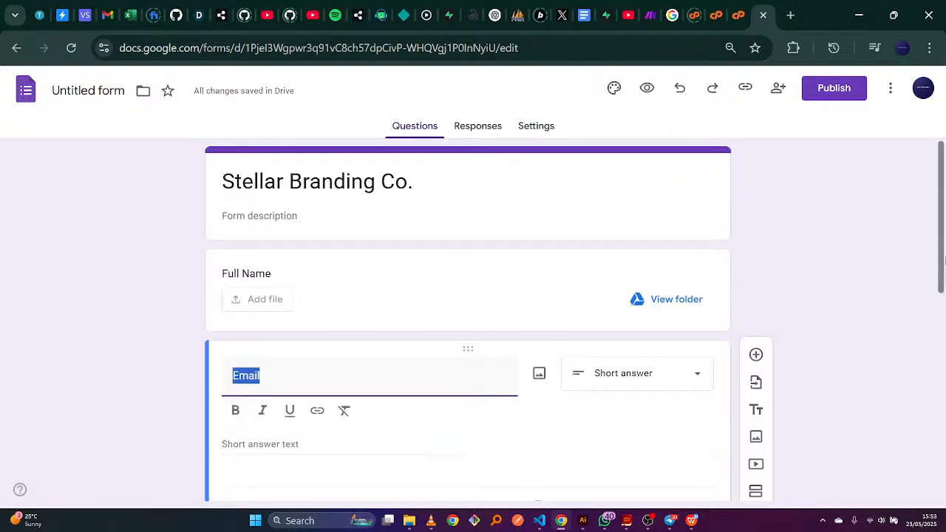
scroll(643, 434, down, 2)
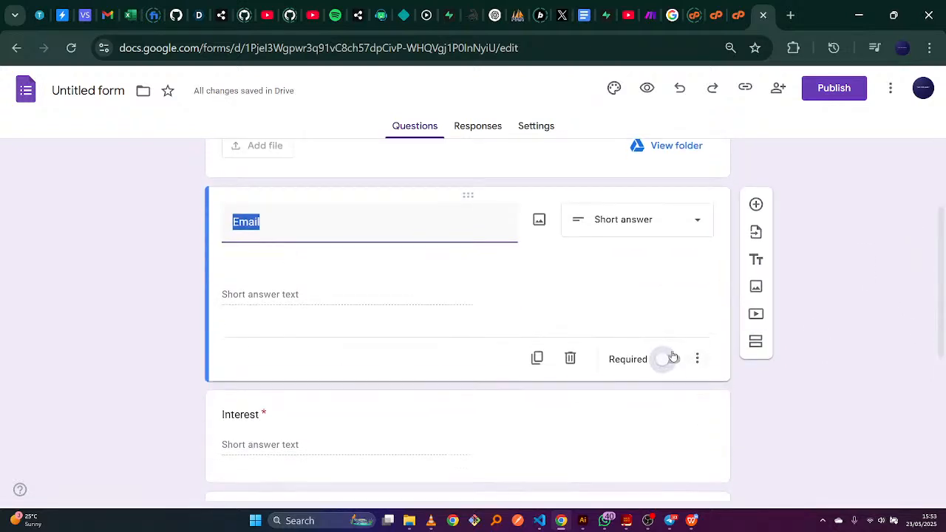
click(671, 333)
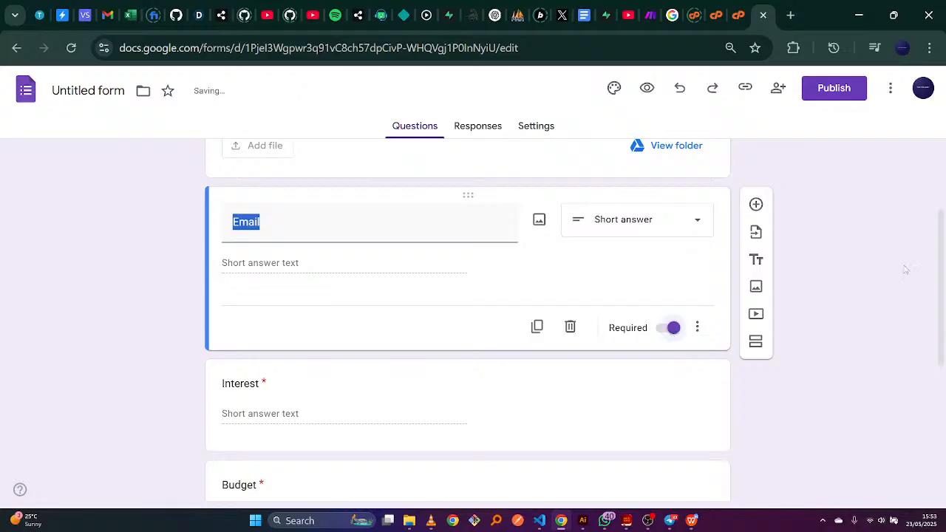
Replace the file-upload Full Name question with a required Short answer question titled "Full Name" above Email
scroll(941, 266, up, 2)
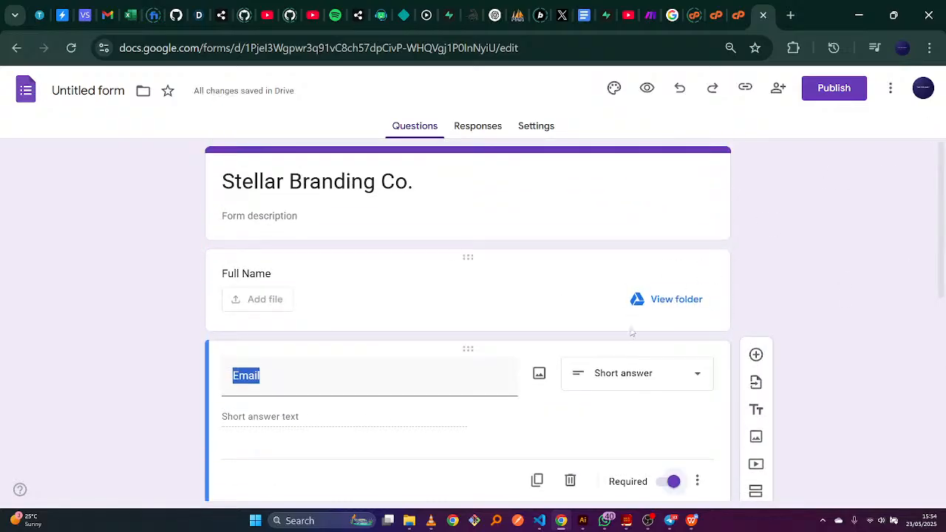
click(565, 281)
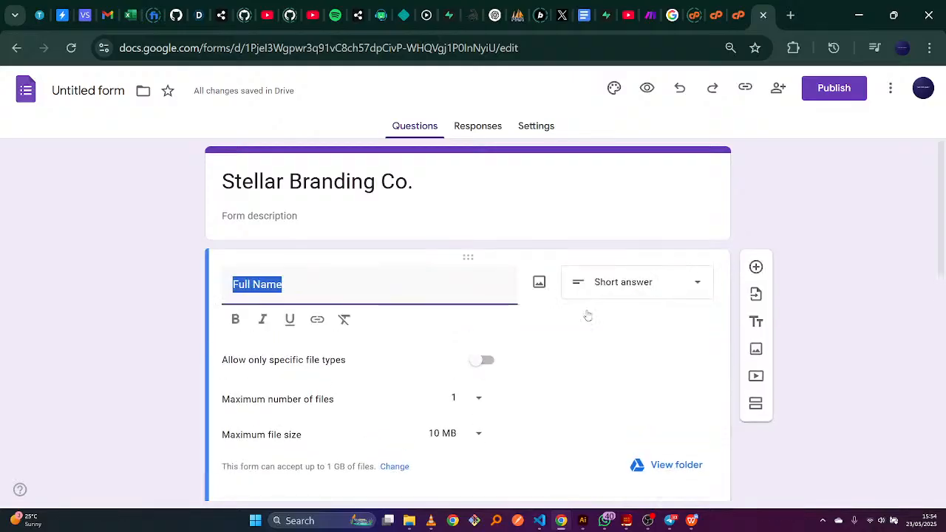
scroll(942, 268, down, 1)
scroll(942, 268, down, 2)
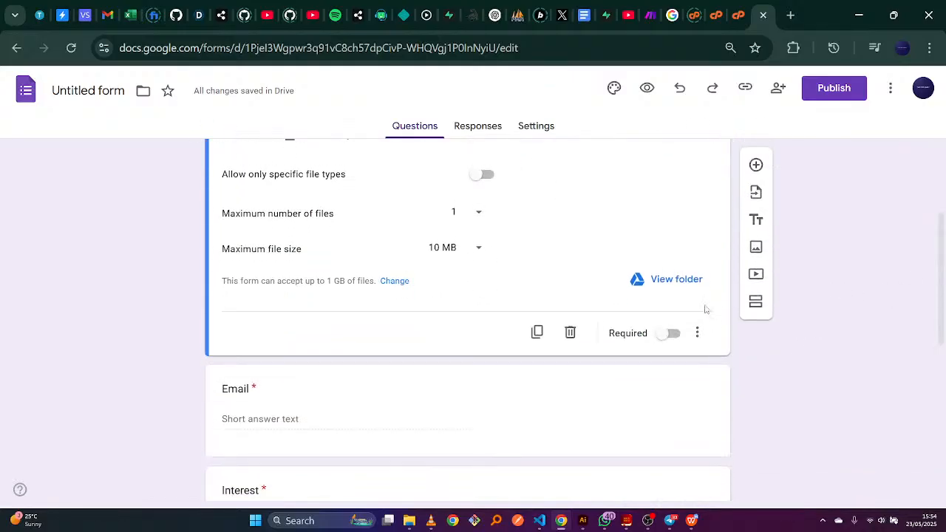
scroll(668, 329, down, 1)
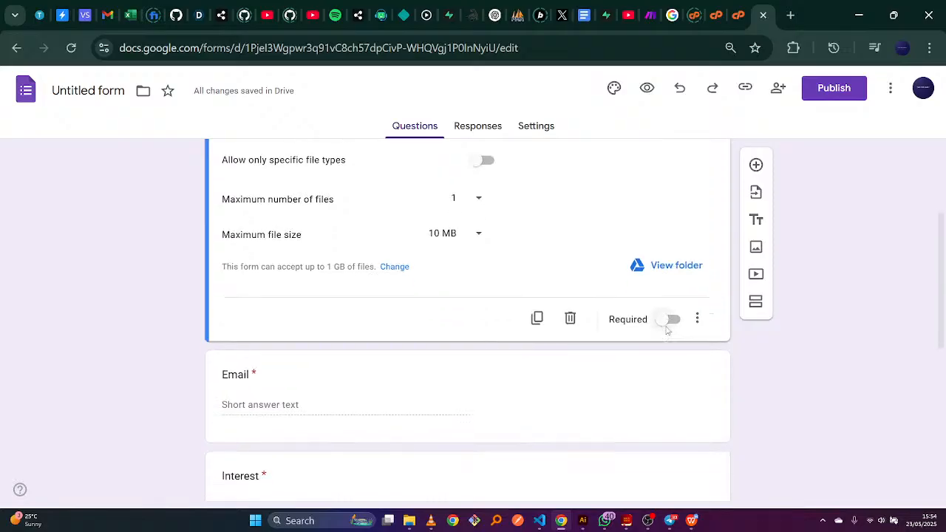
click(570, 306)
drag(943, 265, 943, 191)
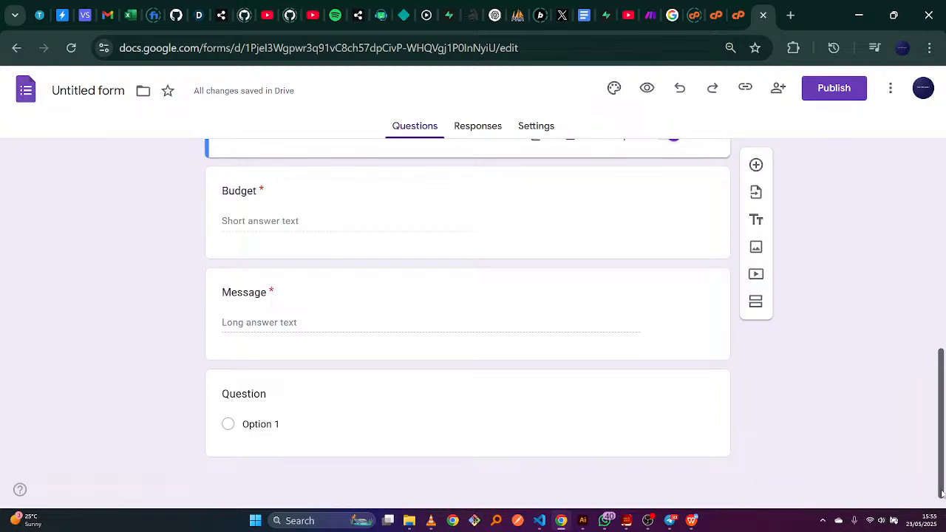
Review the form's questions and rename the untitled form file as Stellar Branding Co
drag(937, 377, 890, 390)
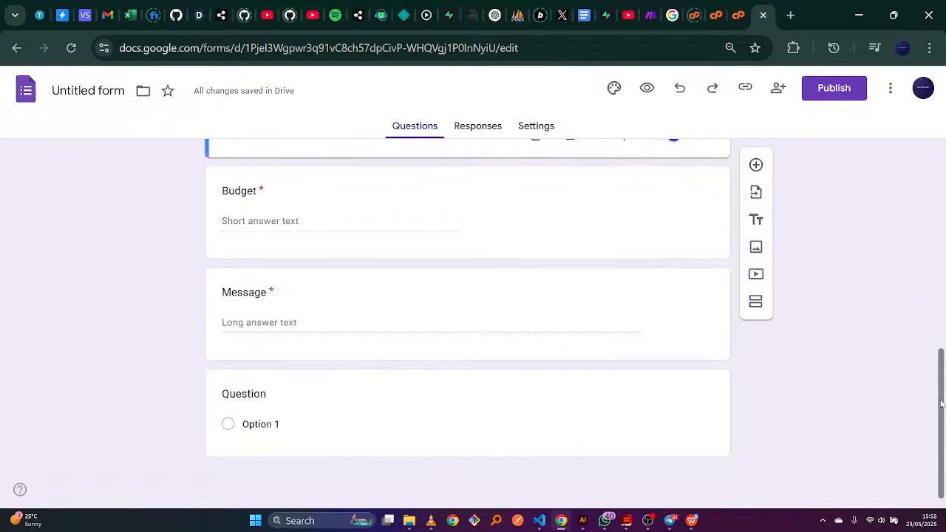
drag(942, 404, 940, 170)
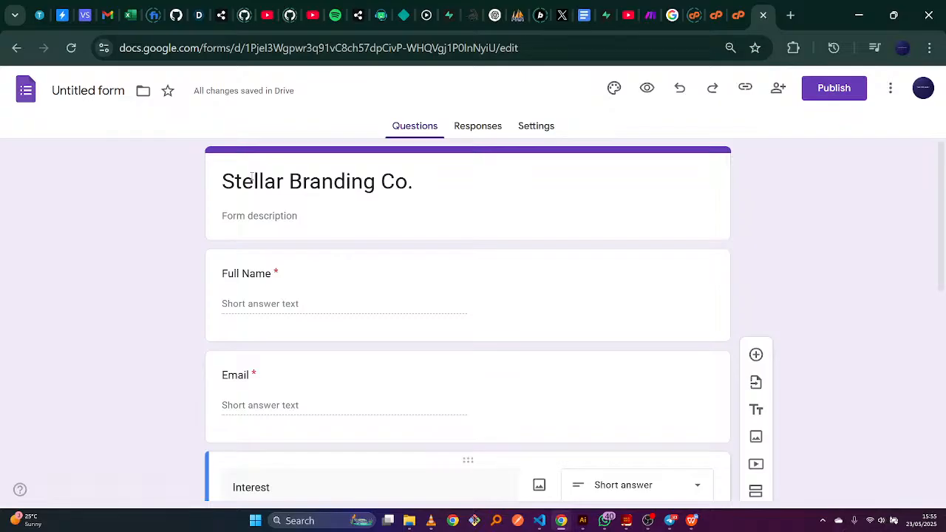
click(118, 90)
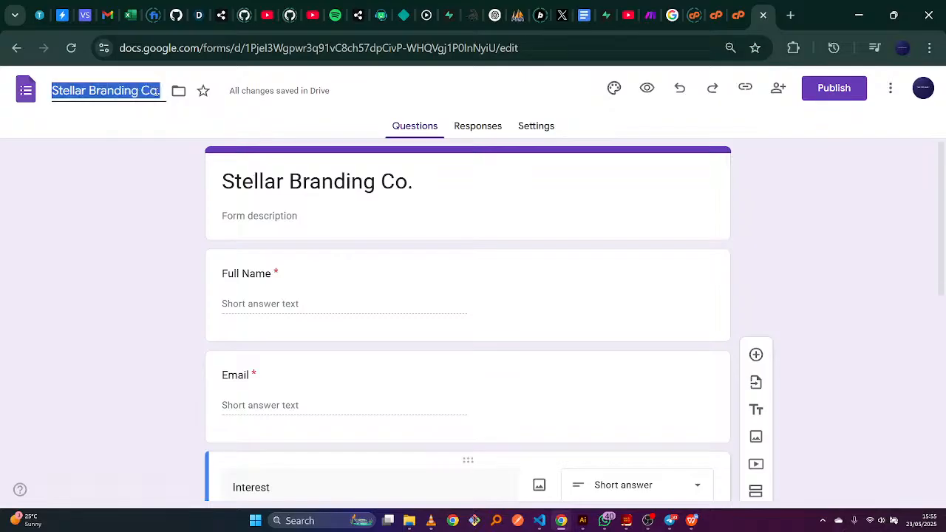
Link the form's responses to a new spreadsheet named Stellar Branding Co. (Responses)
click(489, 131)
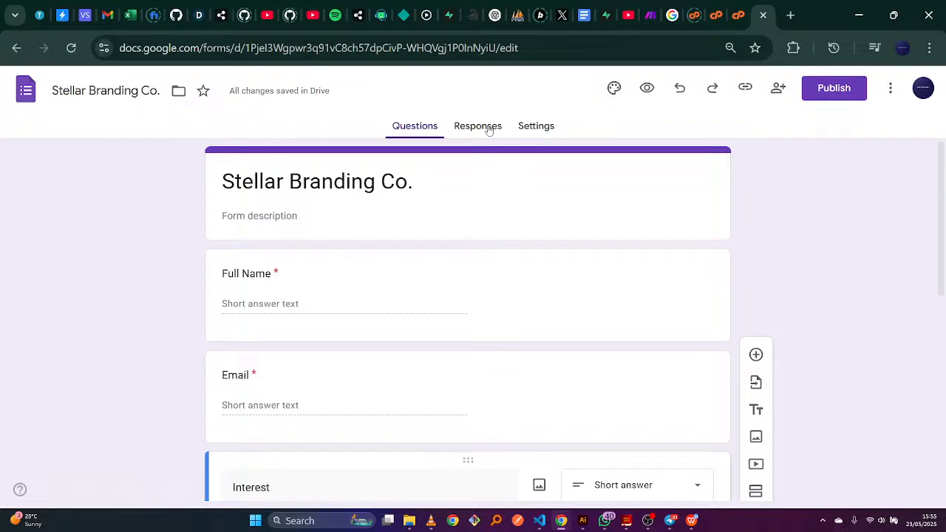
click(488, 129)
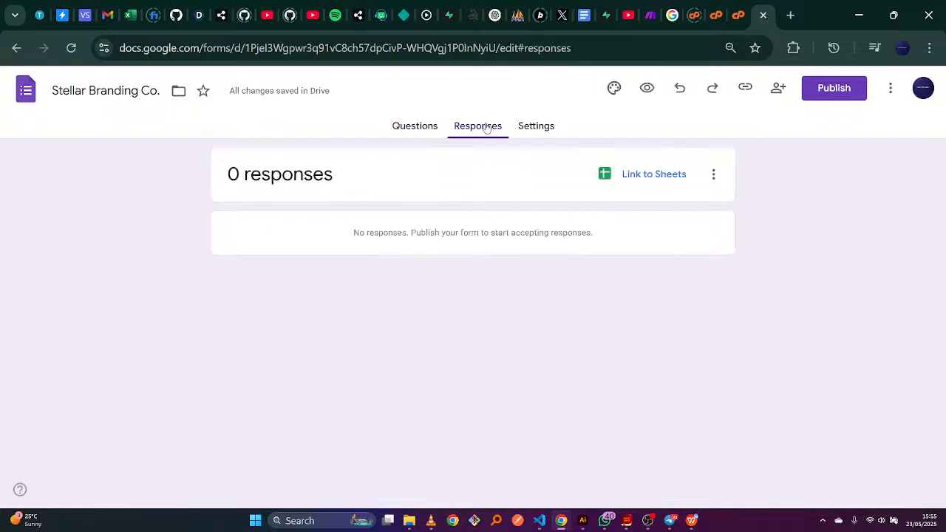
click(640, 174)
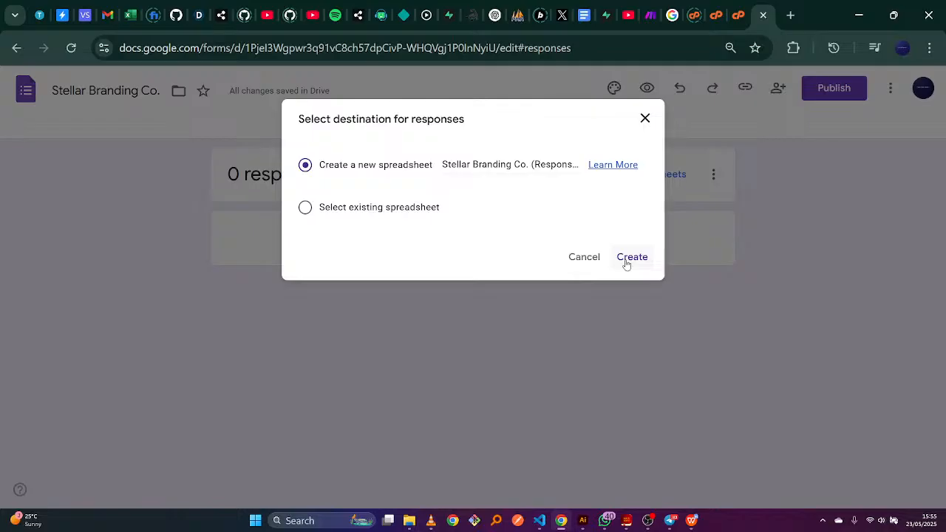
click(626, 261)
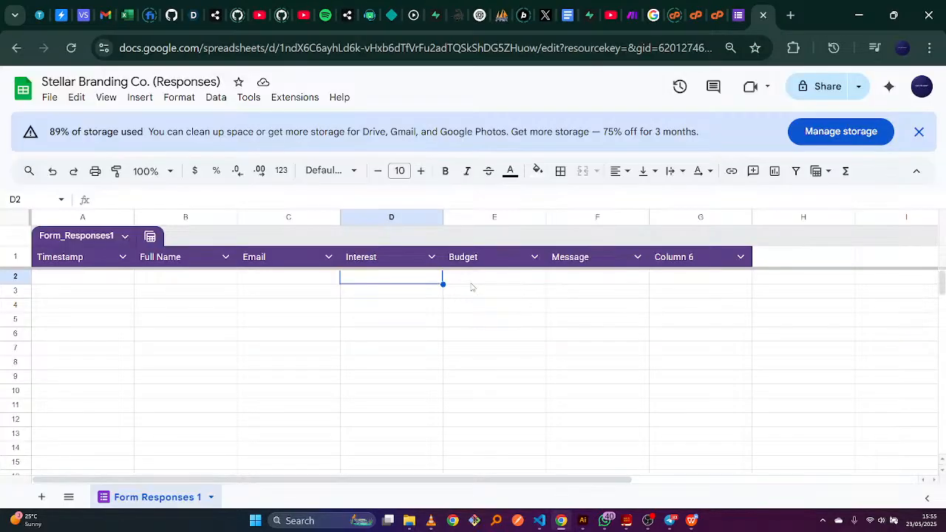
Rename the Column 6 header in cell G1 of the responses sheet as AI Email
click(585, 280)
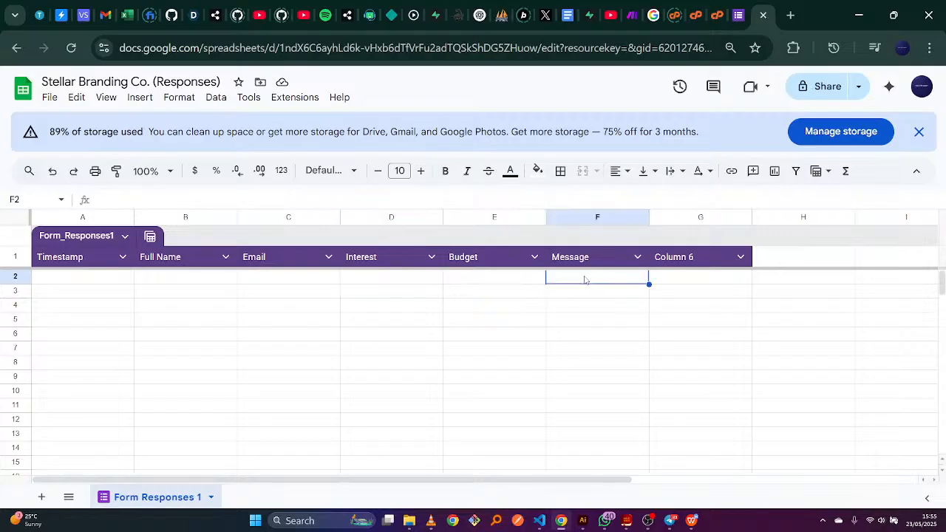
click(699, 258)
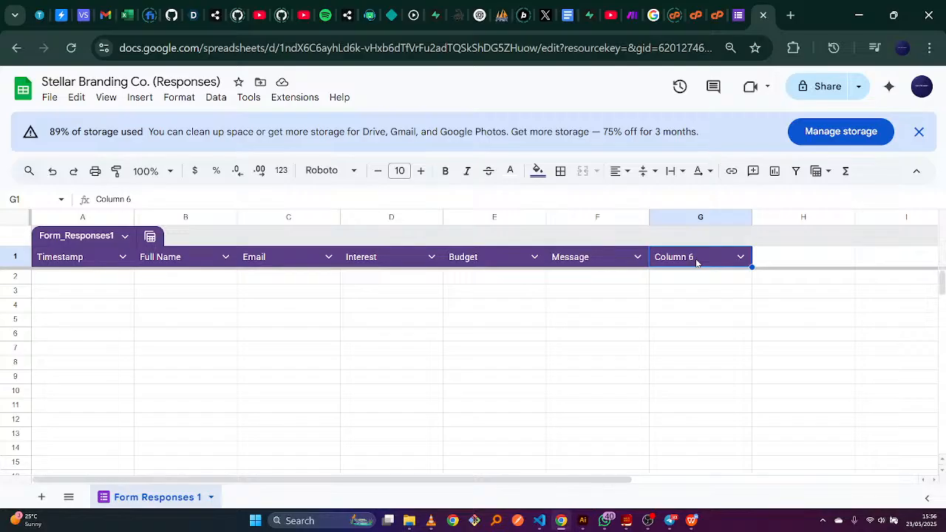
text(A)
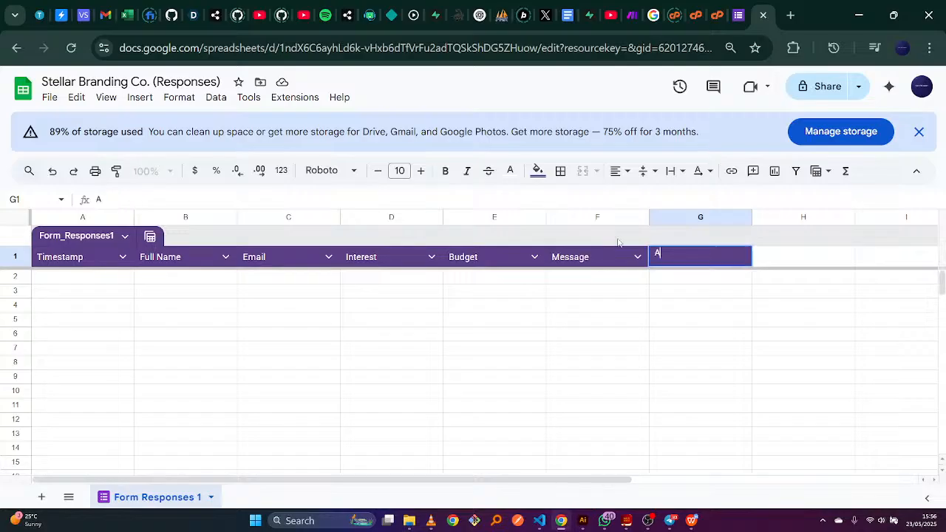
text(I Email)
click(490, 276)
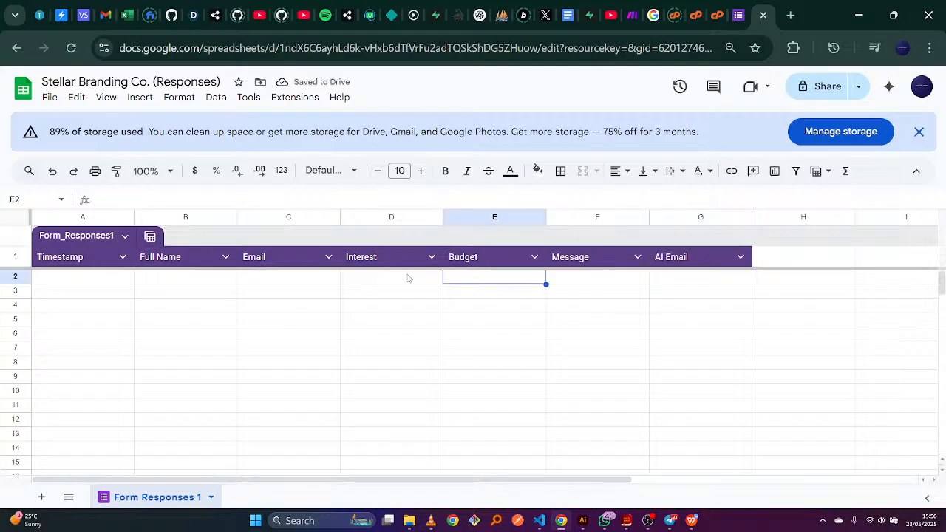
click(683, 278)
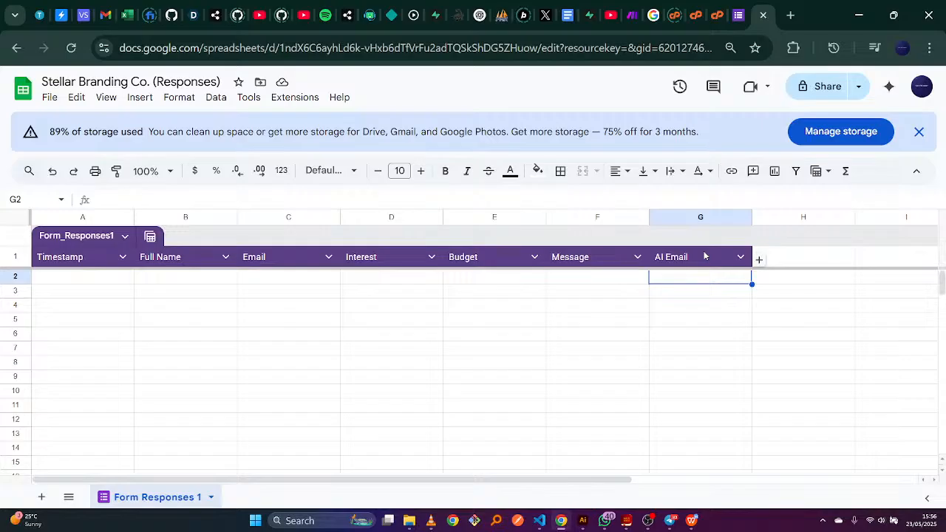
click(94, 280)
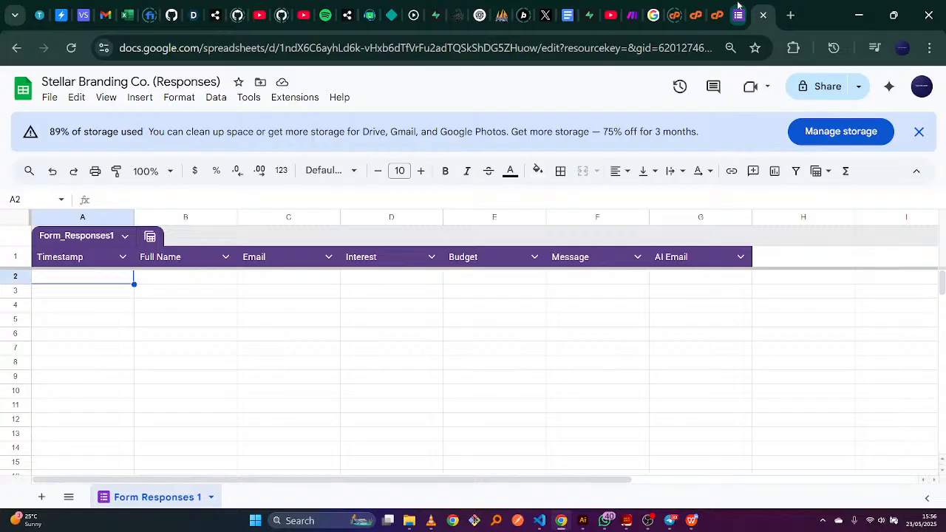
Return to the Stellar Branding Co. form and publish it for anyone with the link
click(717, 15)
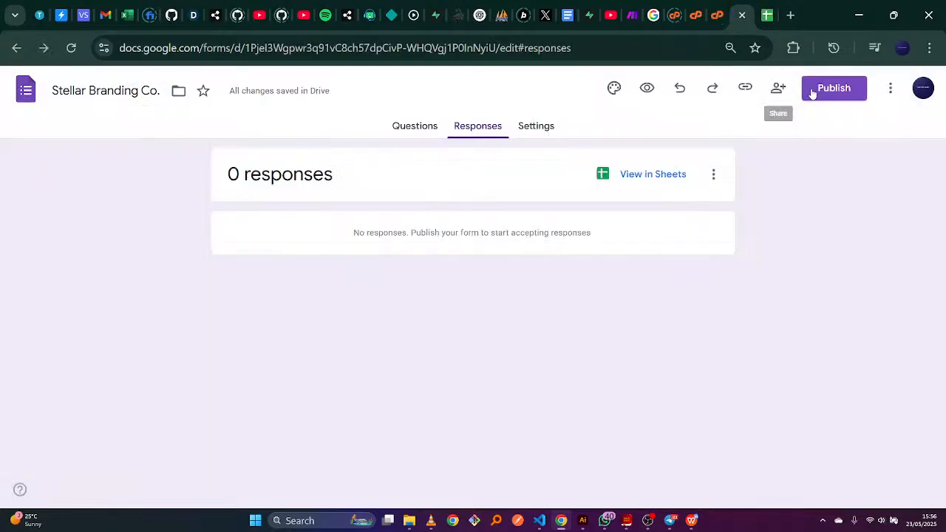
click(813, 93)
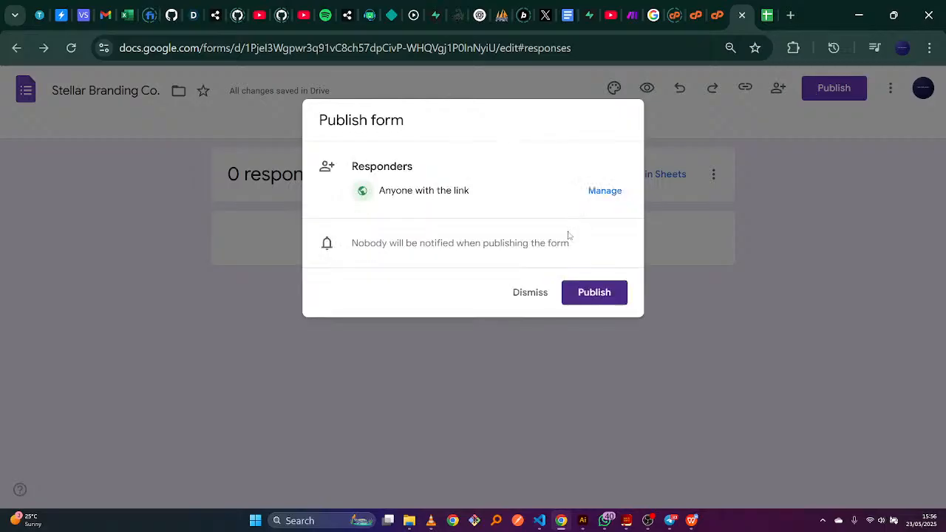
click(581, 295)
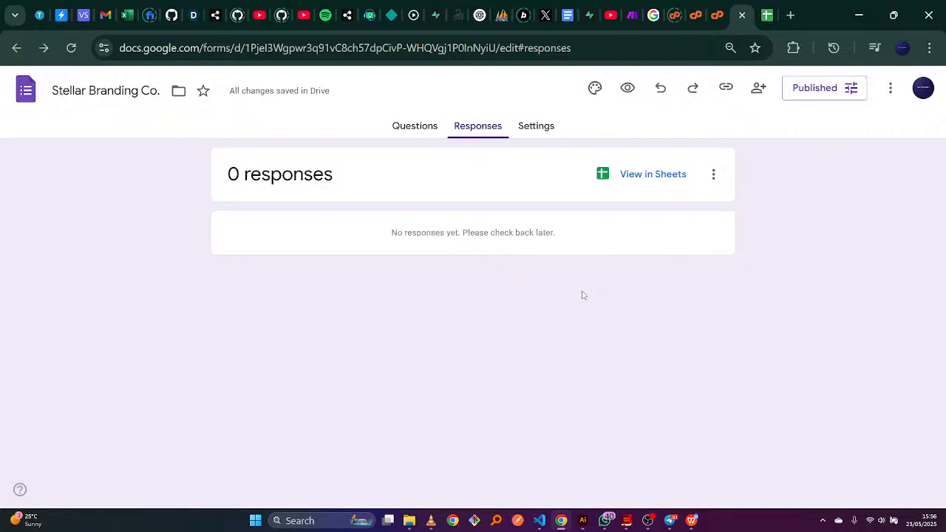
Copy the published form's responder link and open it in a new browser tab to review the live questions
click(797, 93)
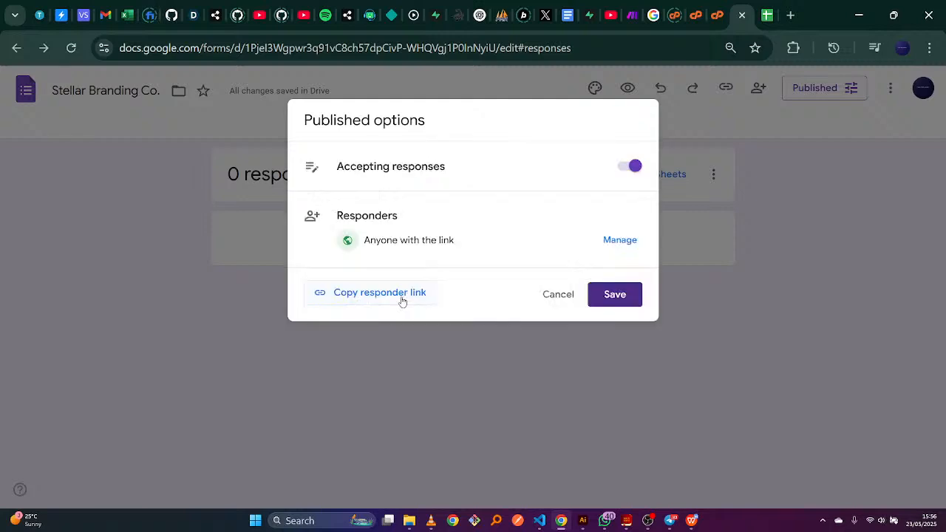
click(402, 293)
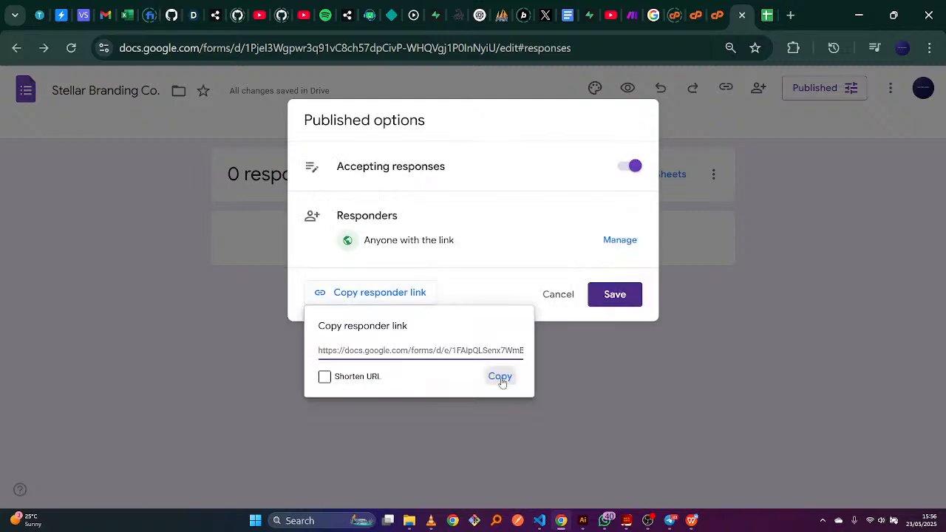
click(500, 377)
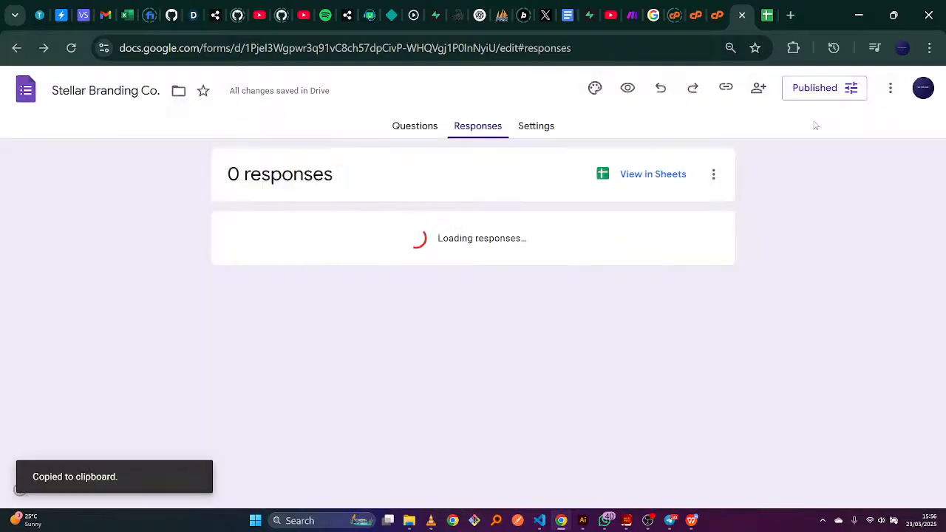
click(789, 22)
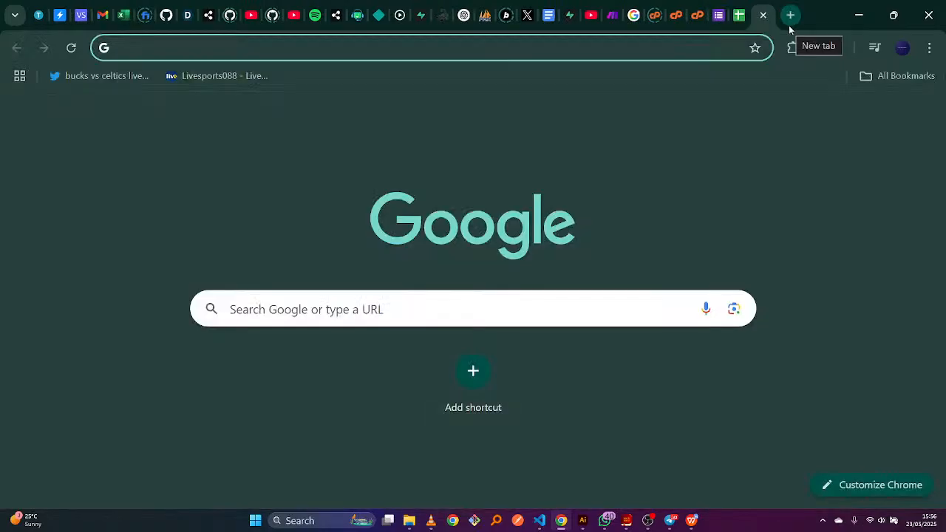
key(ctrl+v)
key(Return)
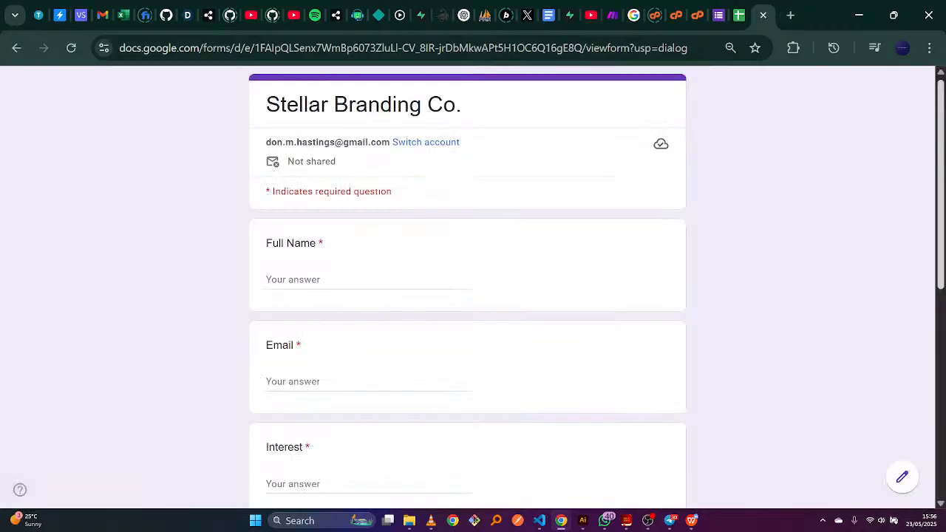
drag(941, 242, 922, 259)
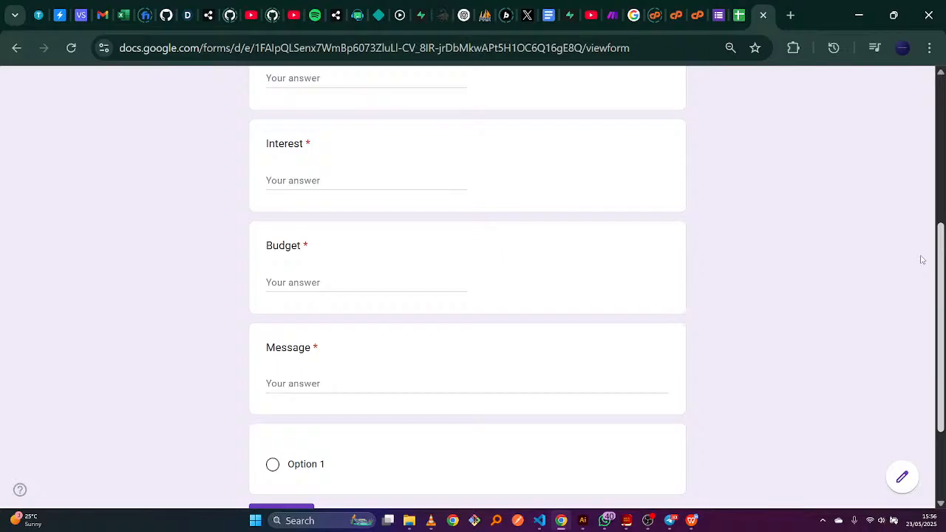
scroll(328, 310, down, 2)
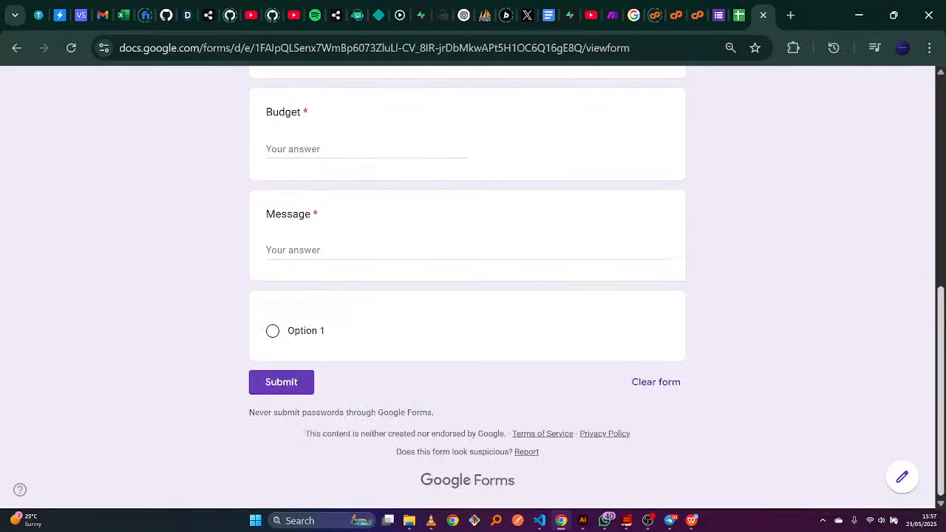
drag(941, 337, 941, 138)
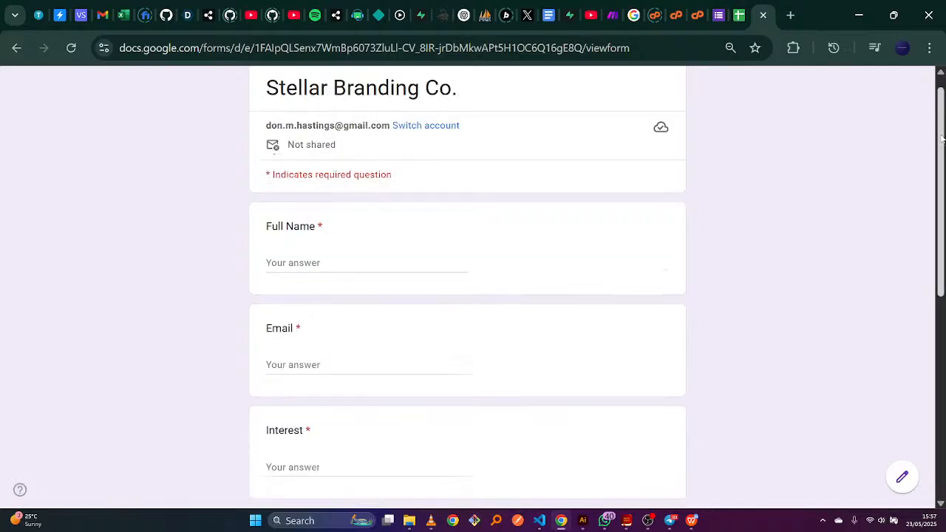
Check the linked responses sheet and switch to the Make scenario's Google Sheets Watch New Rows module
click(739, 5)
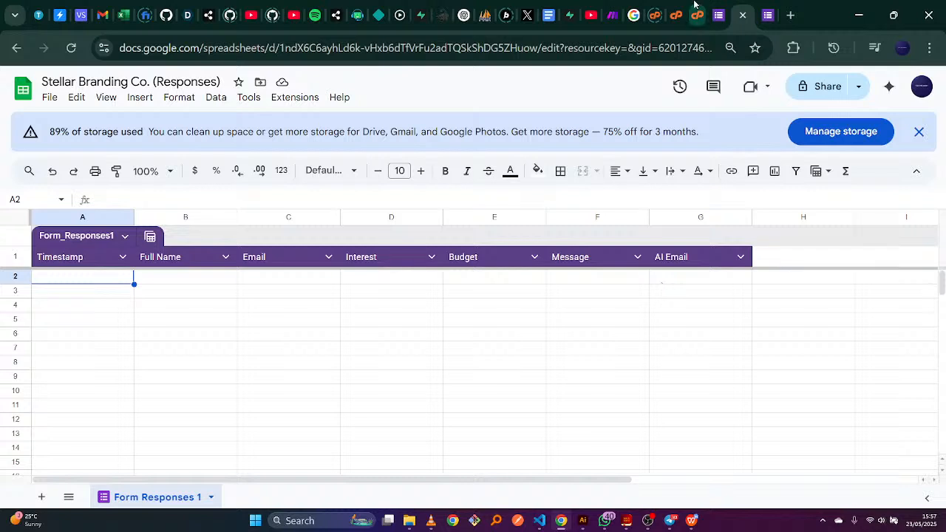
click(612, 6)
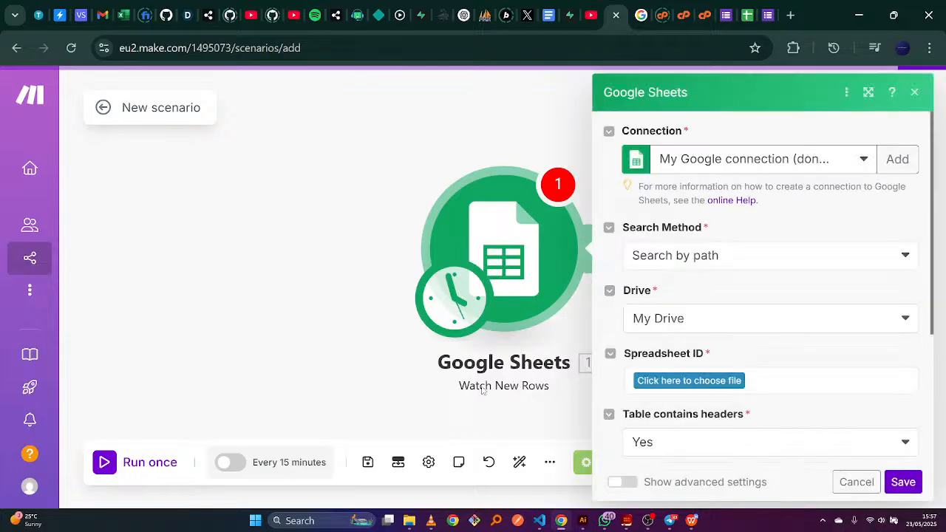
click(889, 157)
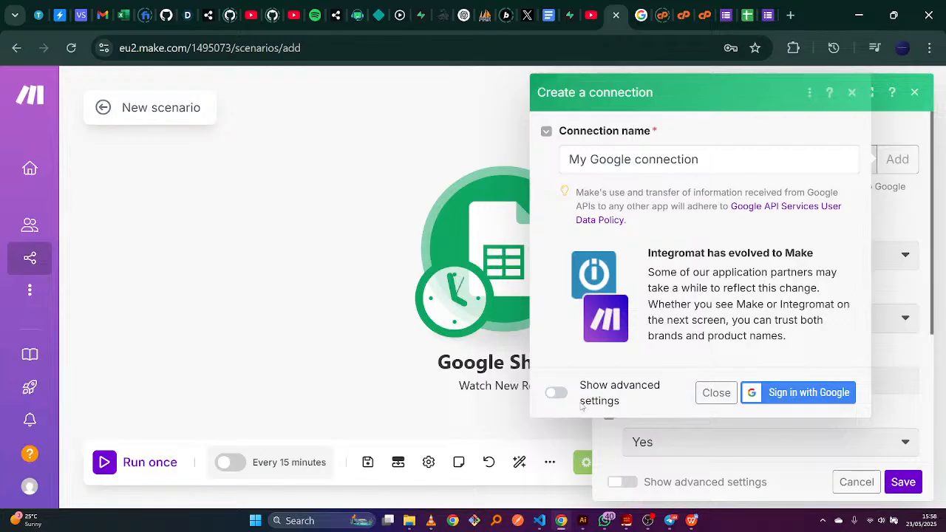
click(735, 393)
click(796, 396)
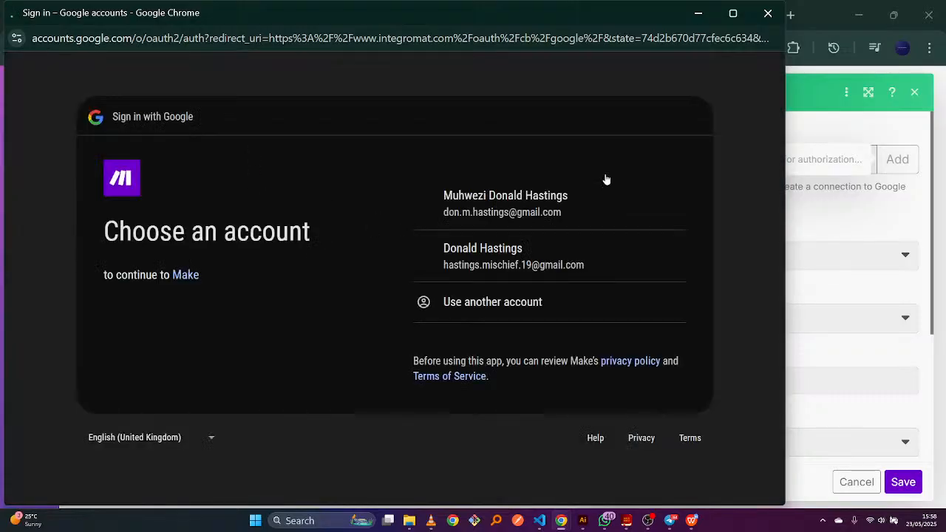
click(766, 23)
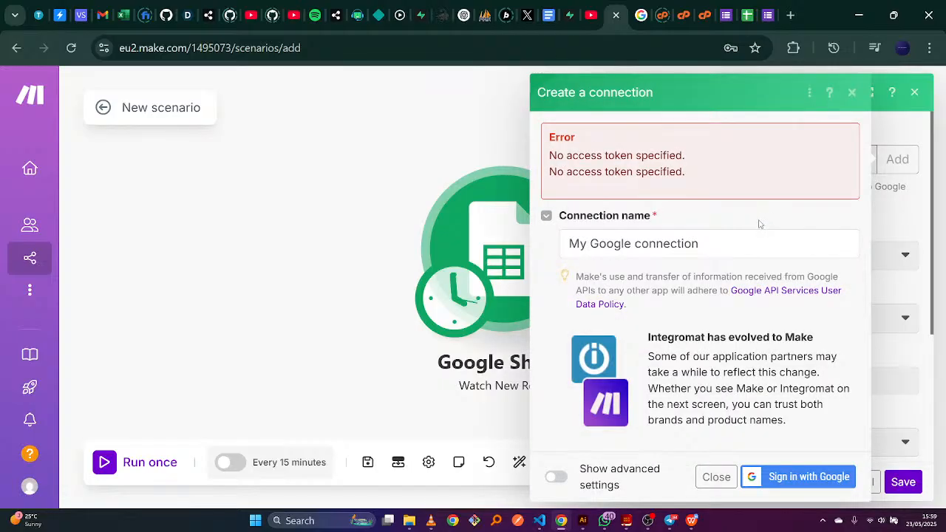
click(769, 234)
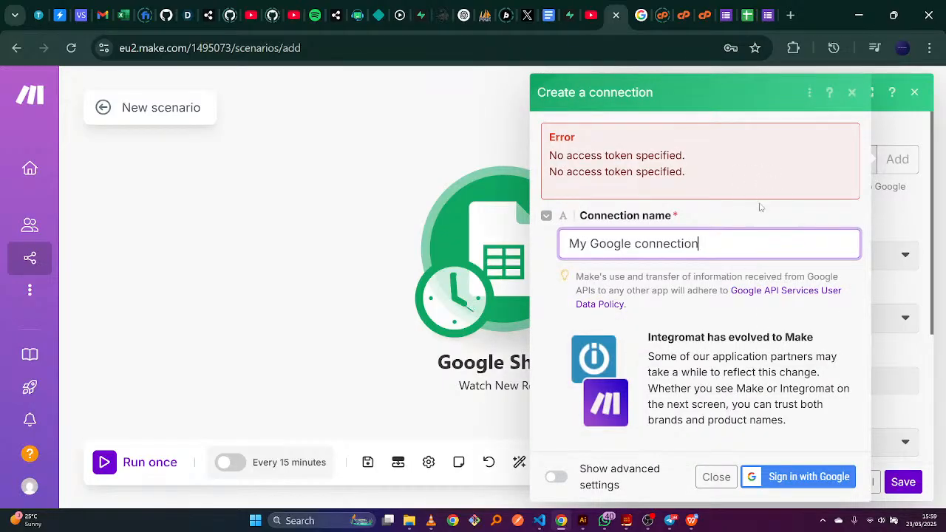
click(853, 93)
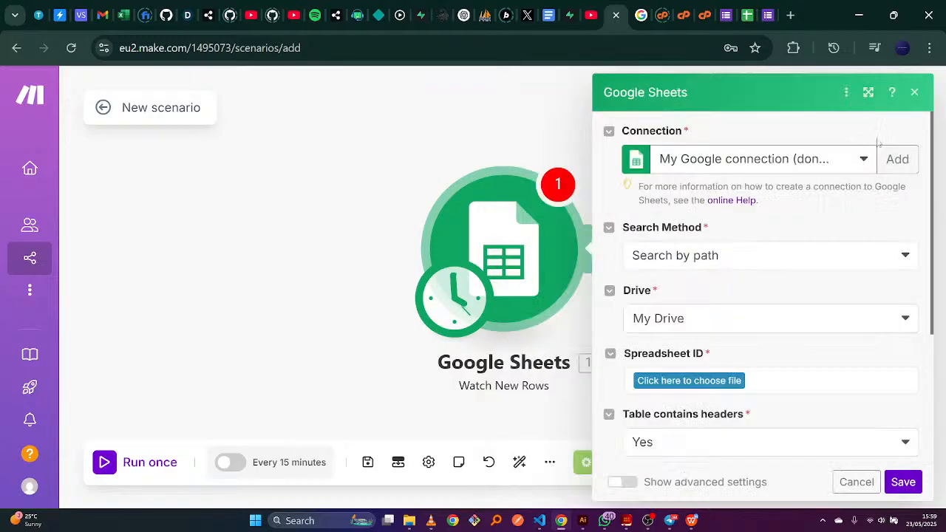
click(894, 161)
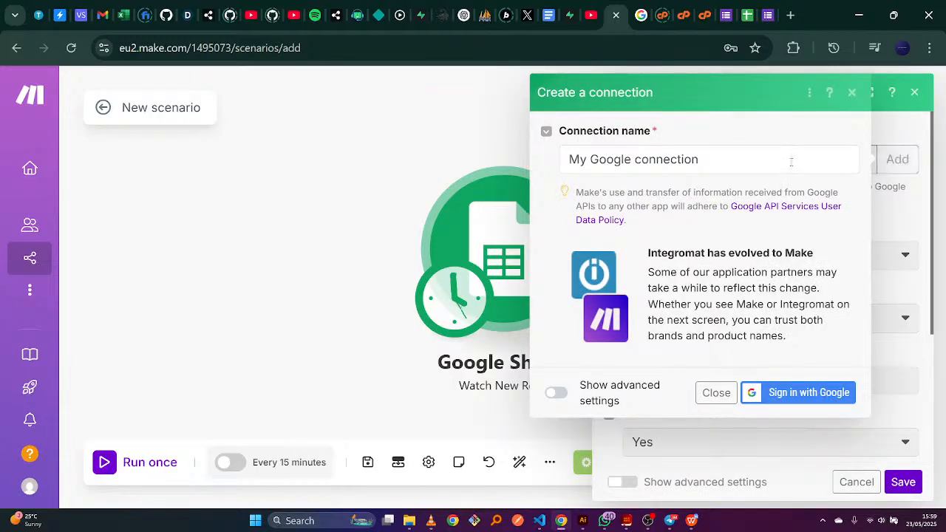
click(716, 393)
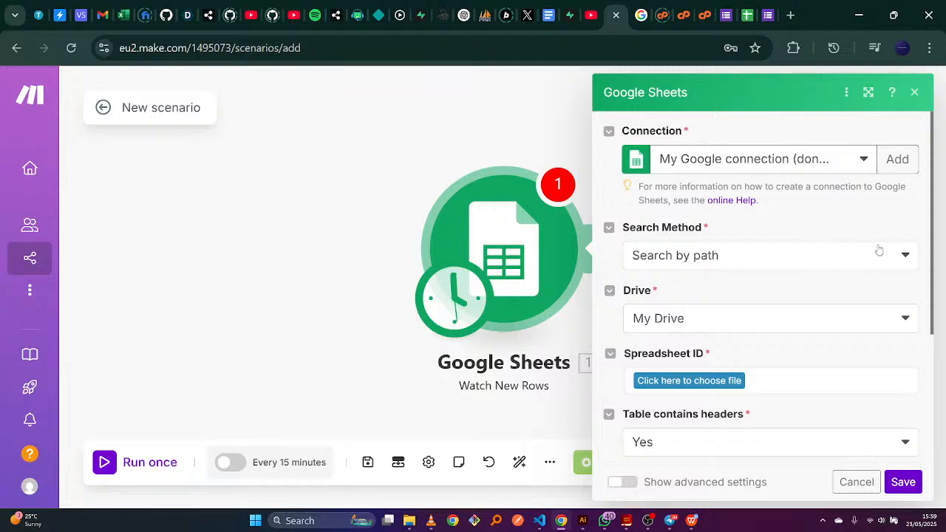
Examine the Search Method and Drive options of the Google Sheets Watch New Rows module
click(897, 258)
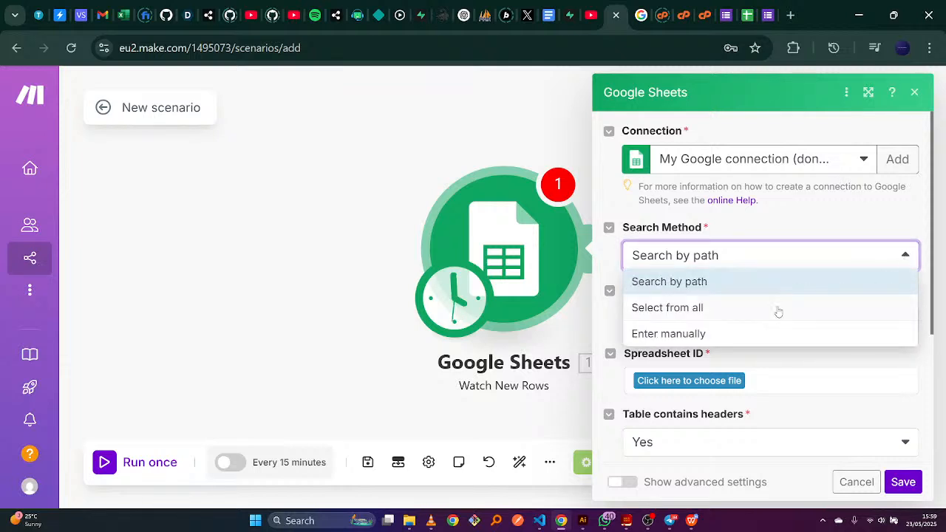
click(792, 264)
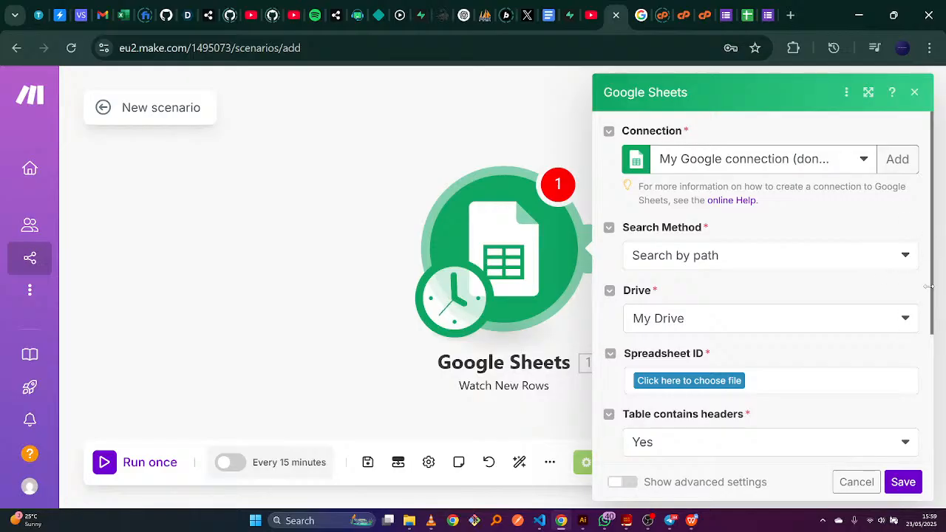
drag(929, 340, 927, 340)
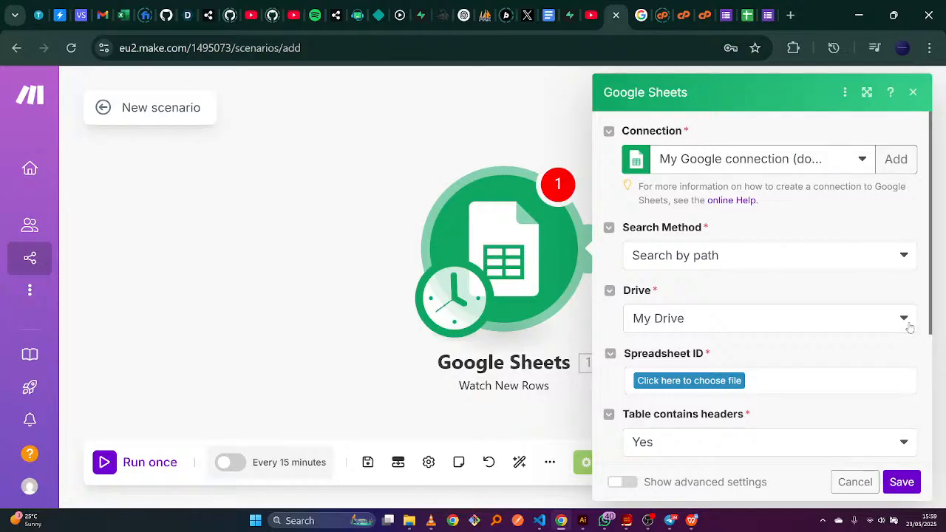
click(905, 326)
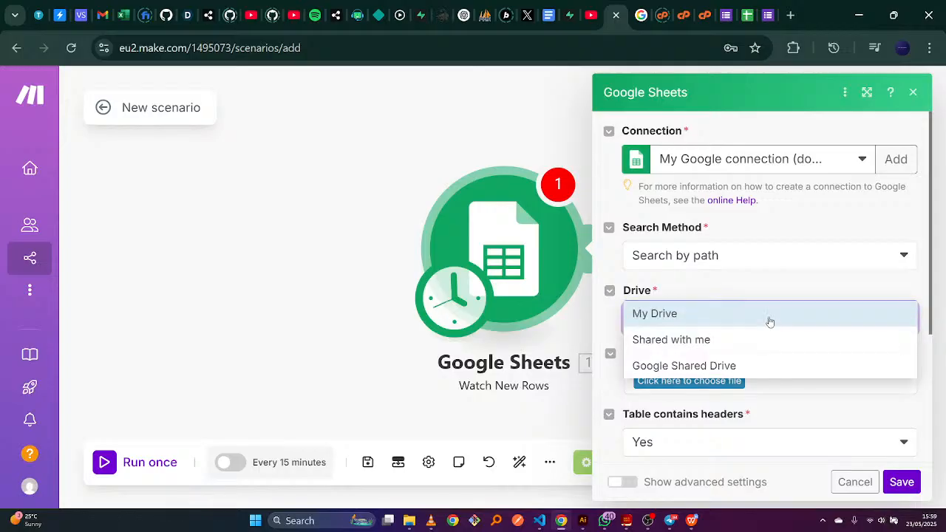
click(806, 286)
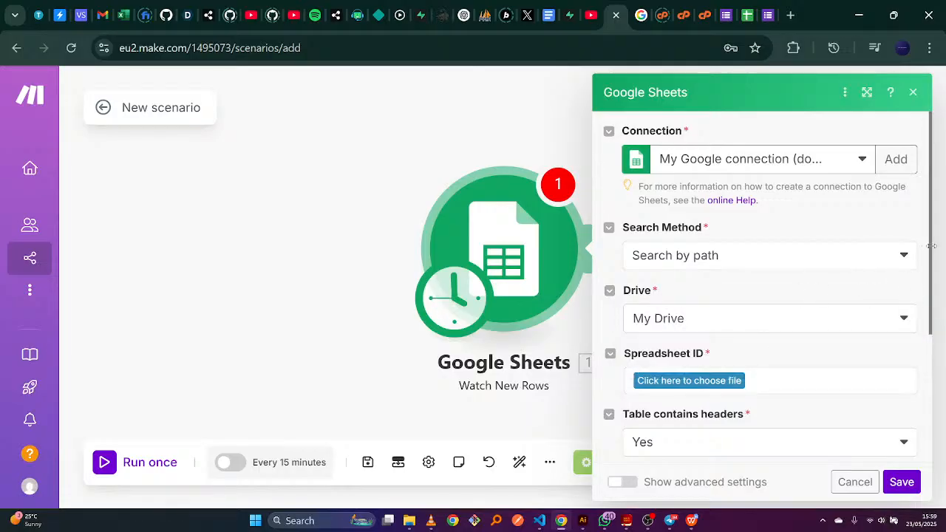
Choose Stellar Branding Co. (Responses) as the spreadsheet for the Google Sheets Watch New Rows module, checking its name in the open sheet
scroll(932, 246, down, 3)
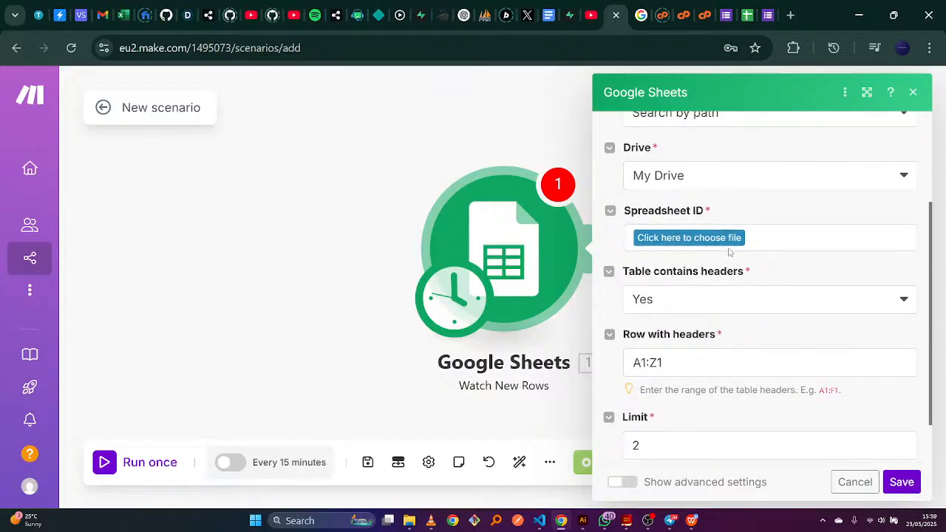
click(671, 238)
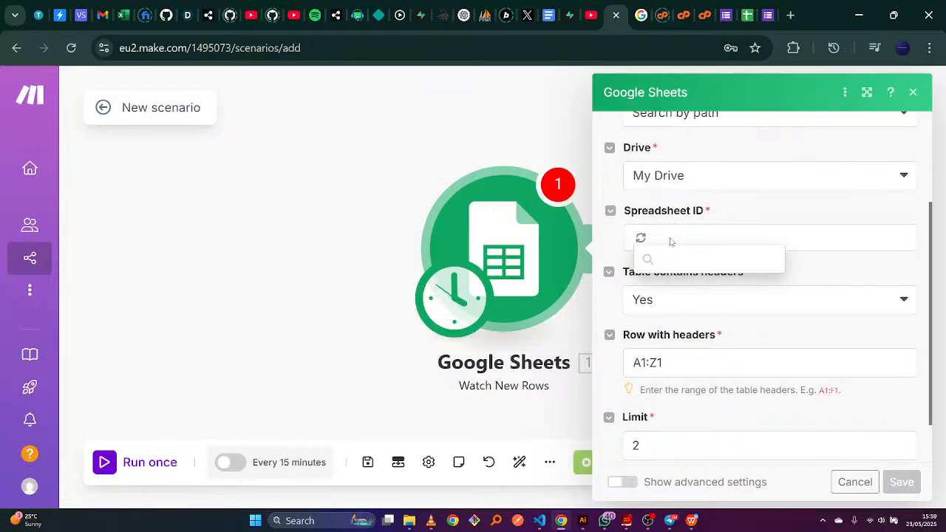
click(744, 14)
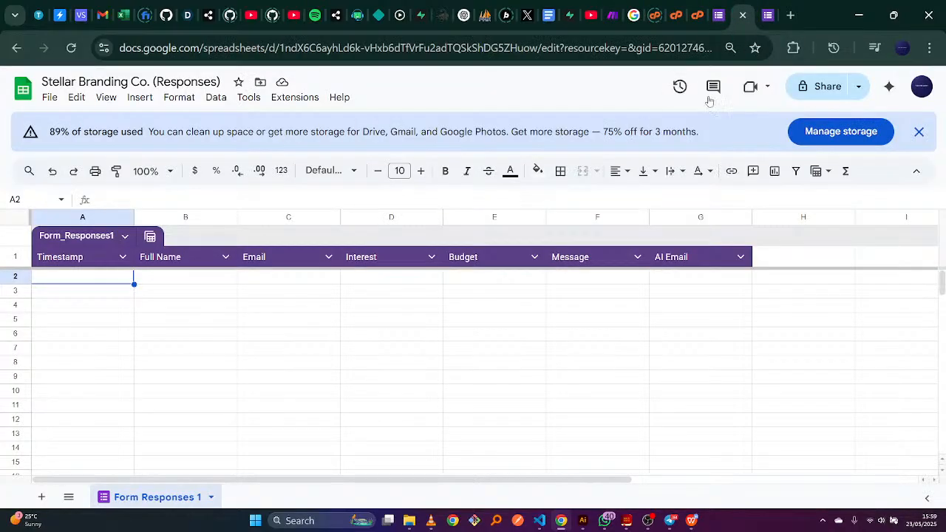
click(613, 15)
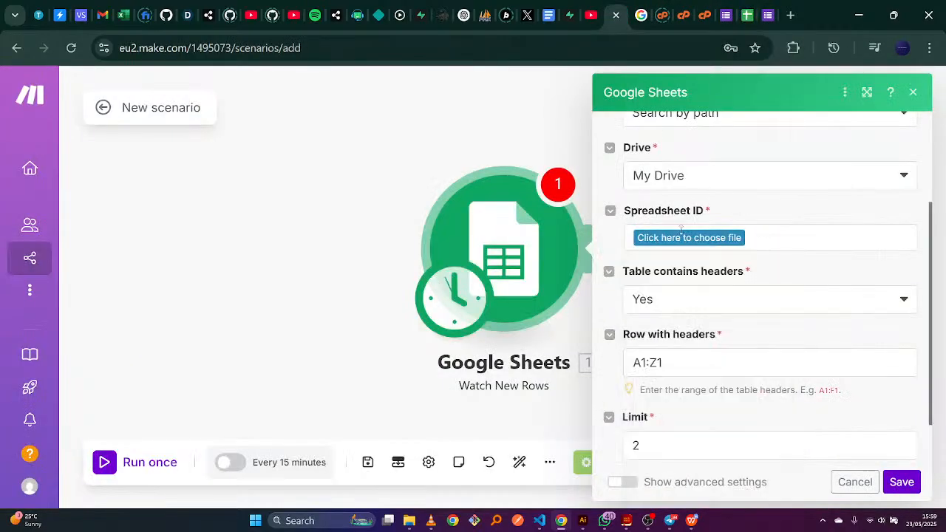
click(707, 240)
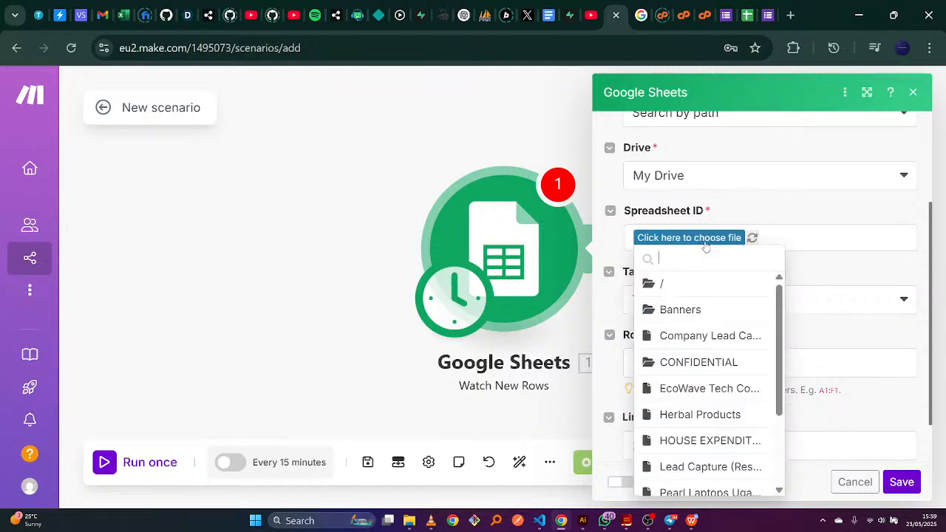
drag(779, 306, 778, 273)
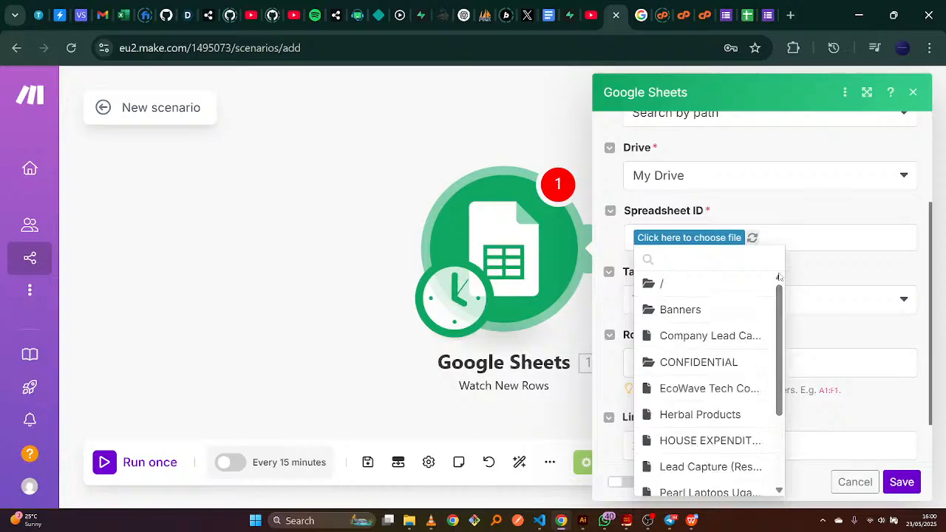
click(780, 492)
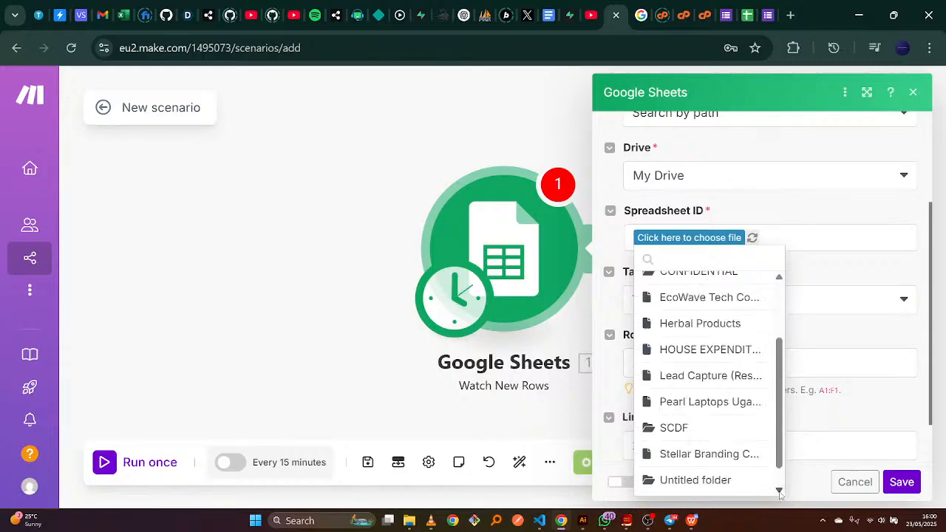
click(779, 493)
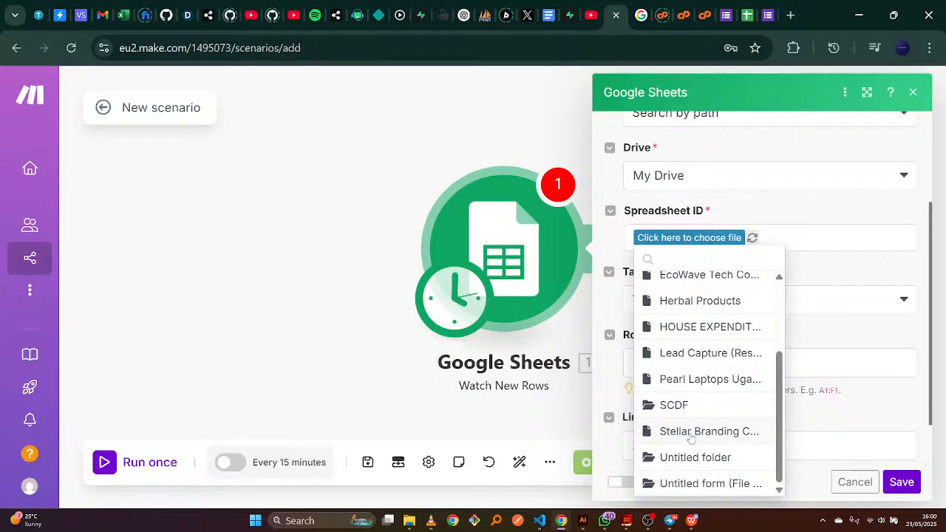
click(691, 434)
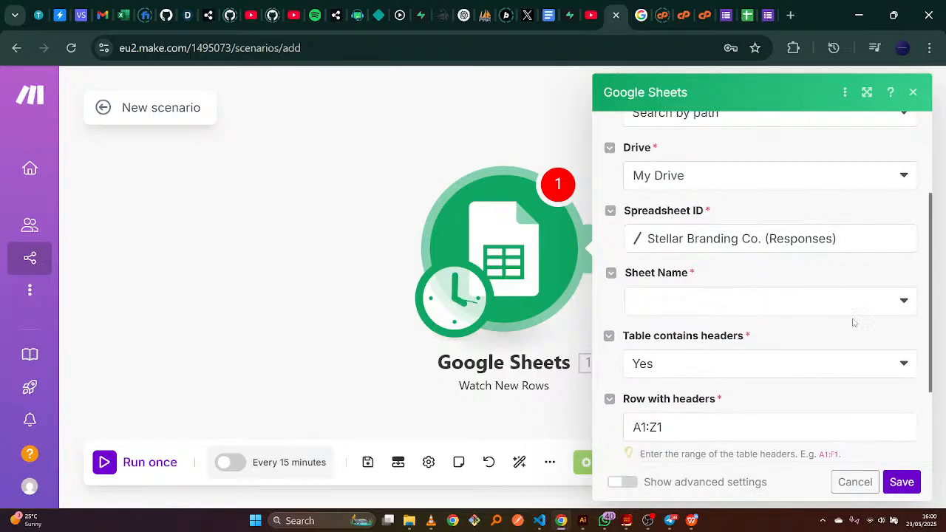
Set the module's sheet name to Form Responses 1, comparing it with the linked responses sheet and the live form
click(907, 302)
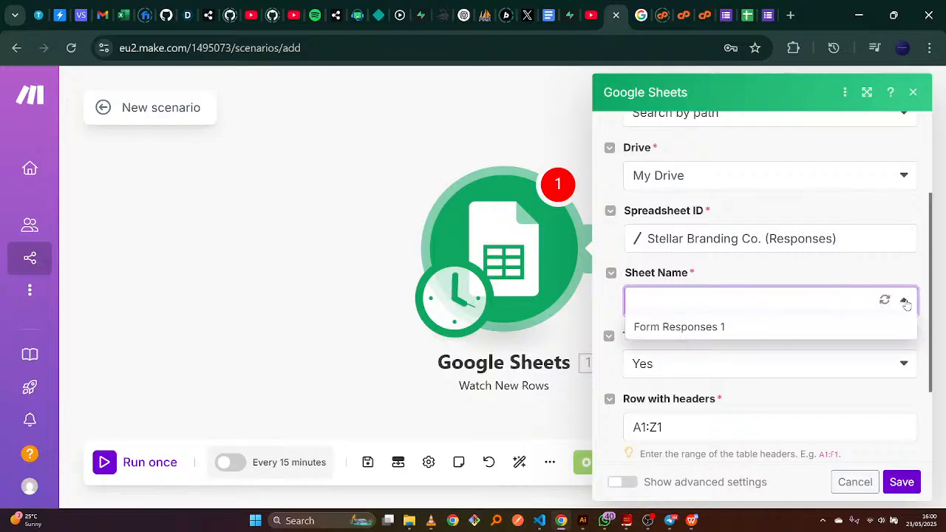
click(747, 15)
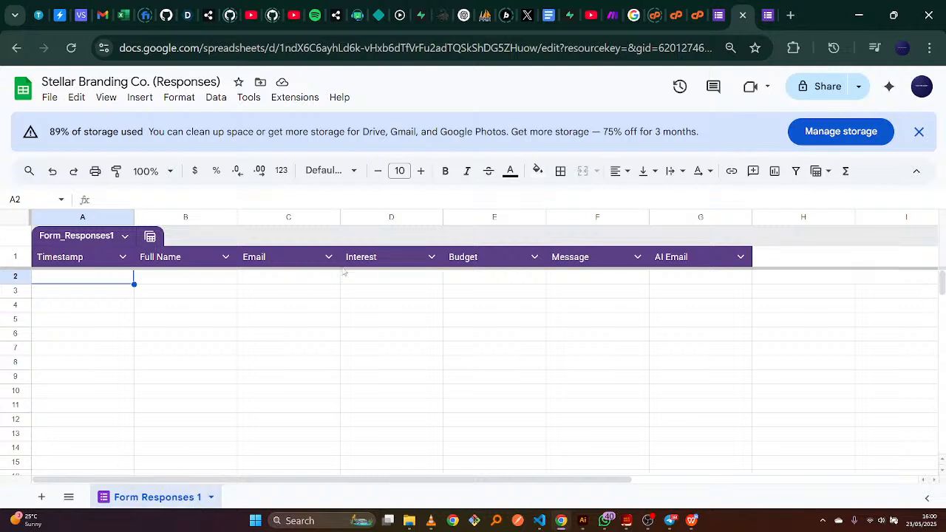
click(186, 281)
click(300, 284)
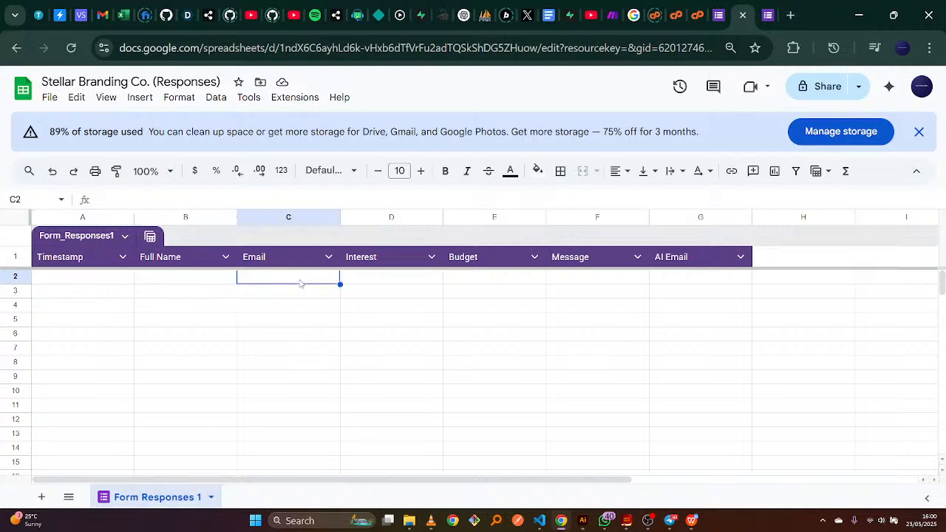
click(768, 11)
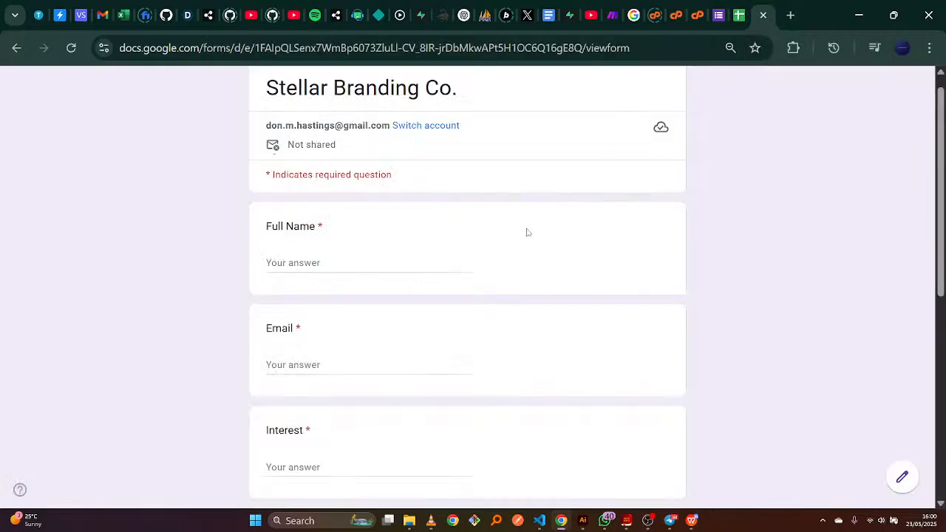
click(739, 14)
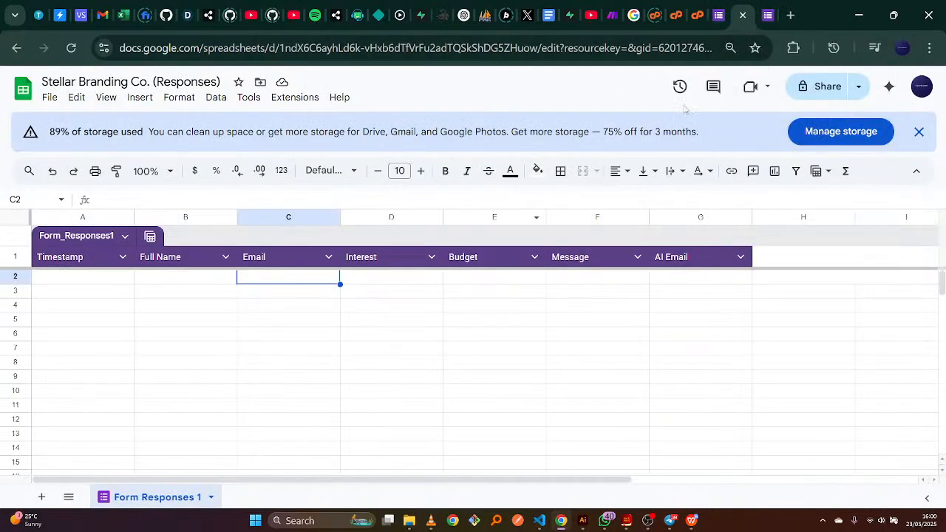
click(620, 15)
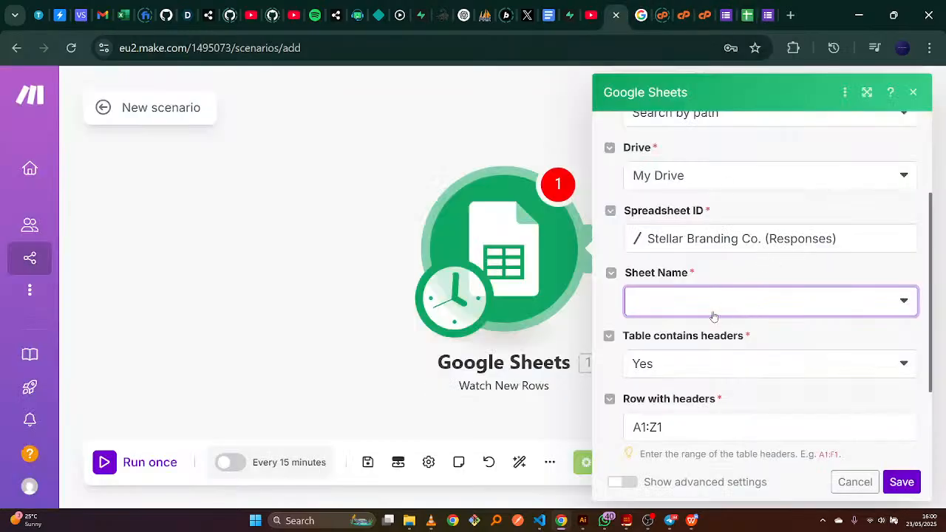
click(899, 303)
click(749, 332)
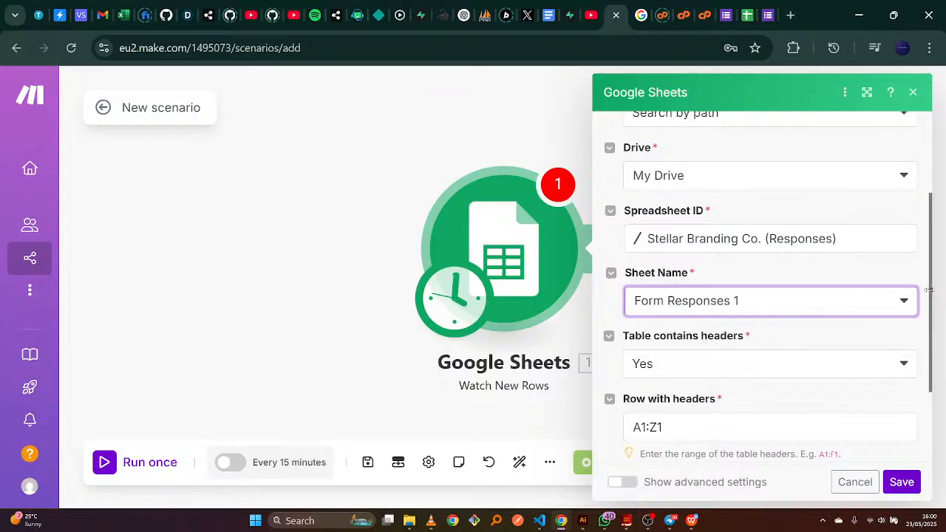
Set the row with headers to A1:F1, checking the range against the responses sheet's columns and the live form
drag(929, 290, 935, 366)
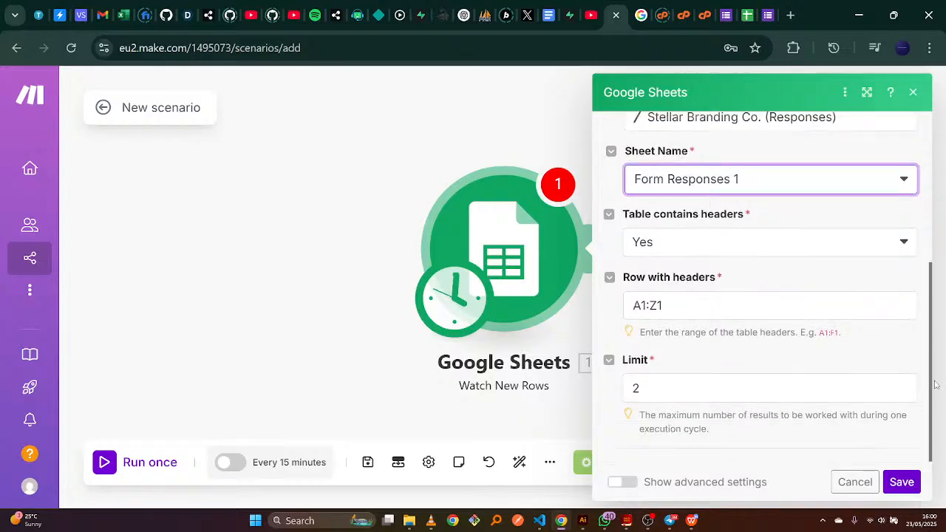
click(747, 13)
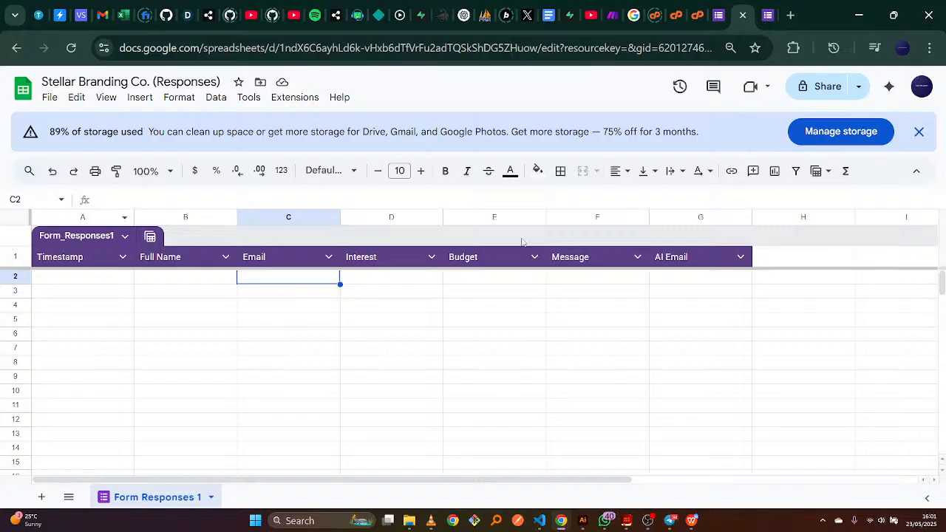
click(616, 4)
click(684, 313)
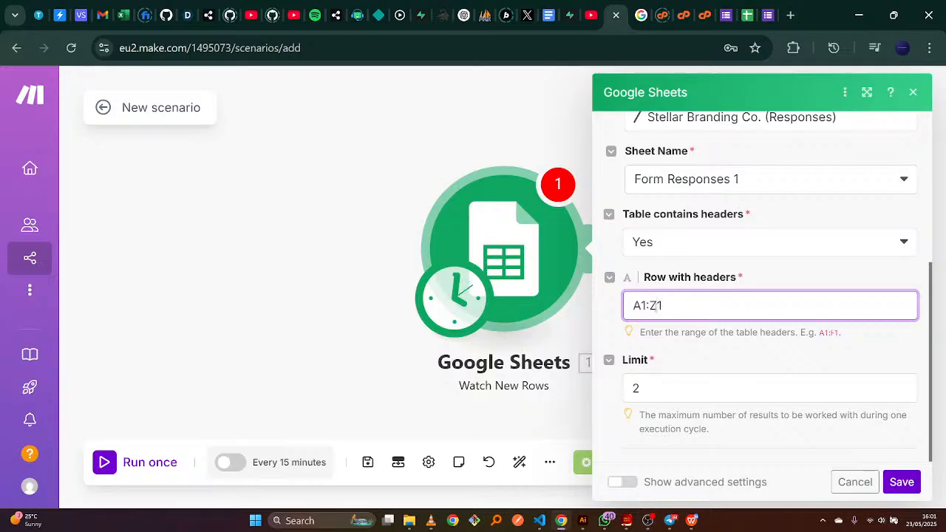
click(656, 306)
key(BackSpace)
text(F)
click(768, 10)
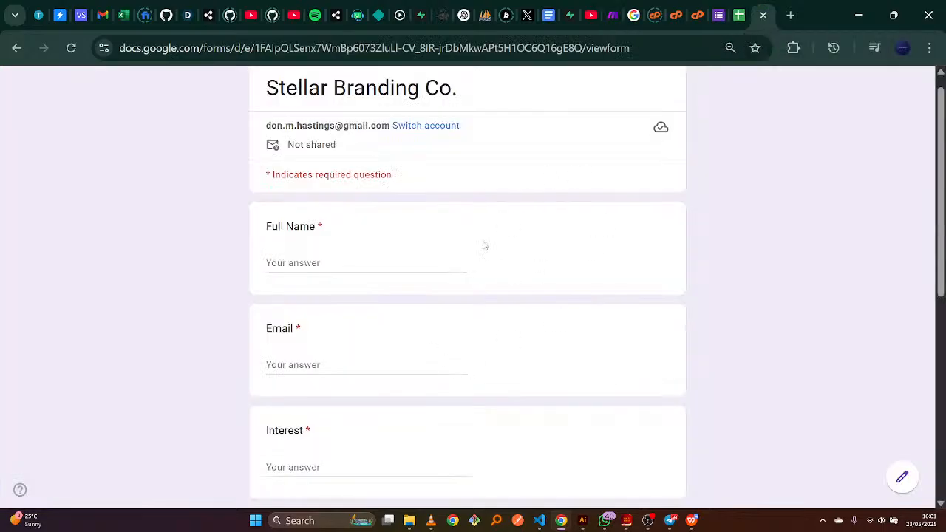
click(613, 9)
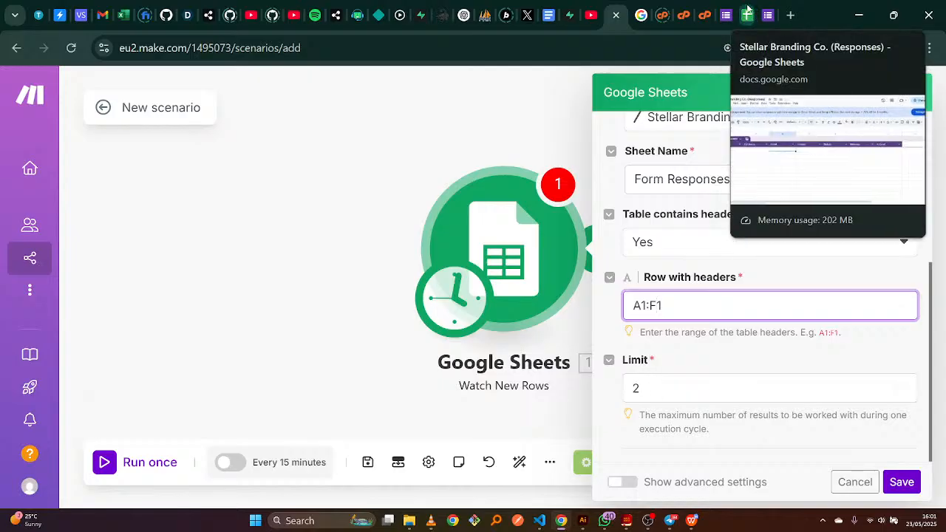
click(747, 14)
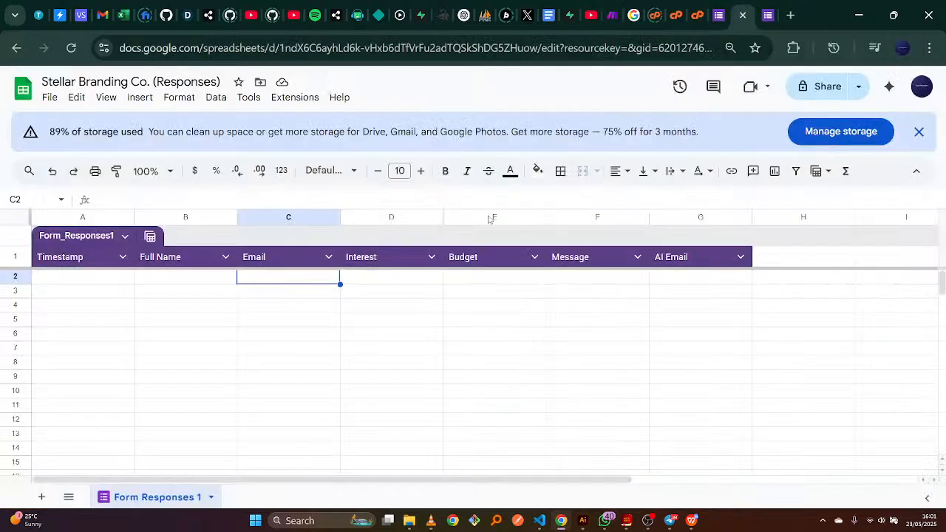
click(617, 8)
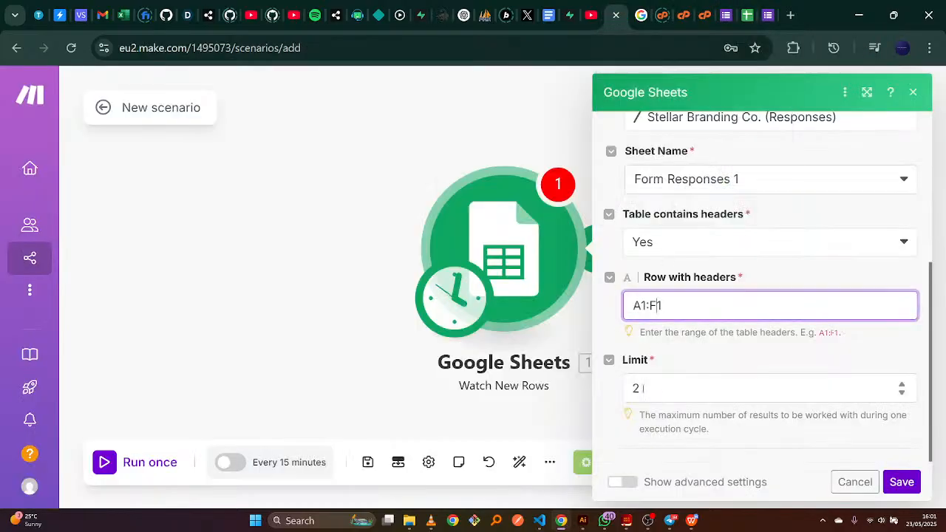
Set the result limit to 3, save the Watch New Rows module, and start processing from all rows
click(901, 385)
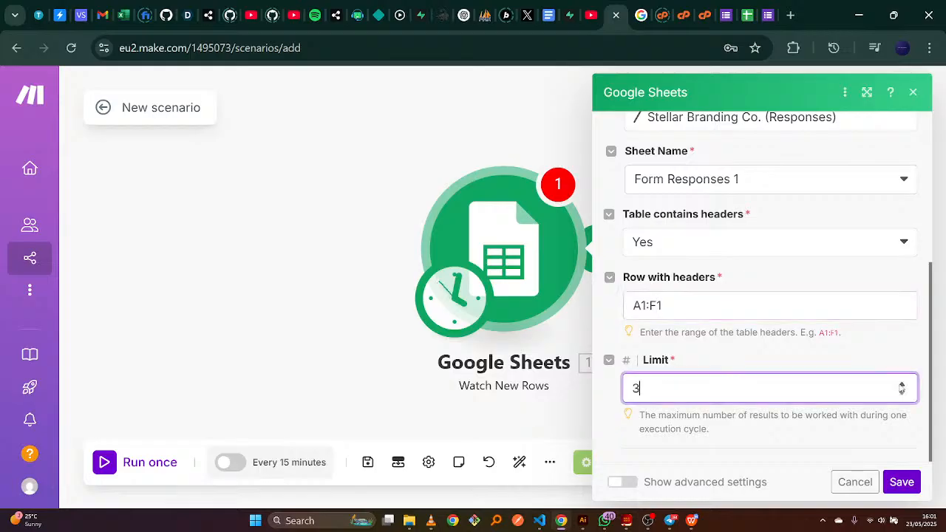
click(900, 482)
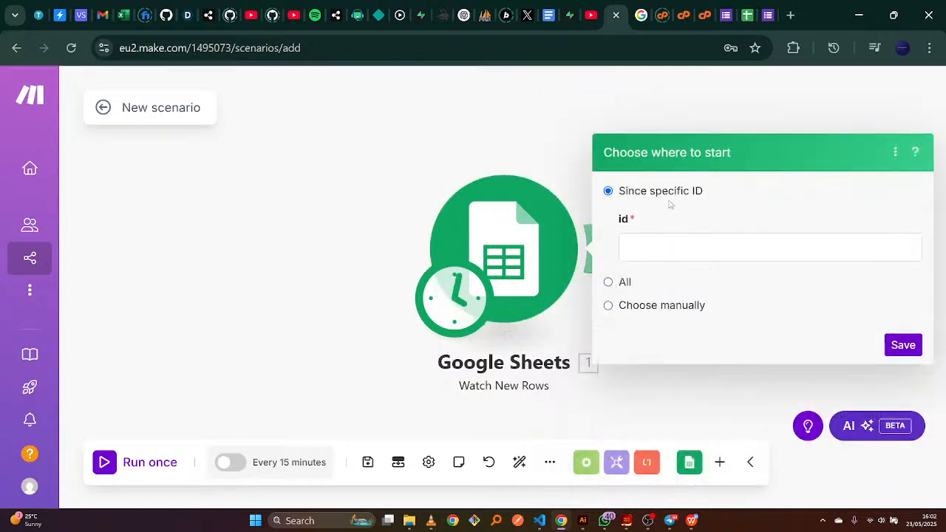
click(608, 285)
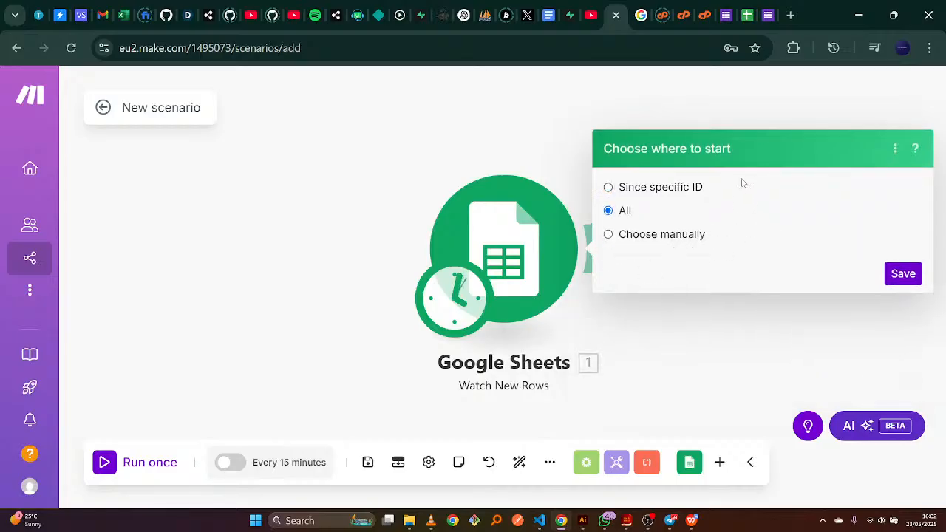
click(907, 276)
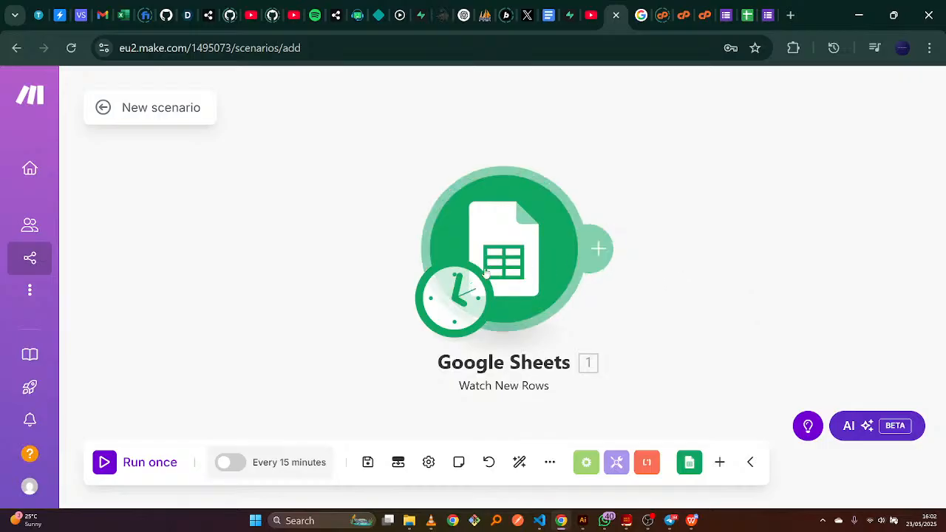
Review the live Stellar Branding Co. form from top to bottom and return to the Make scenario
drag(549, 269, 341, 256)
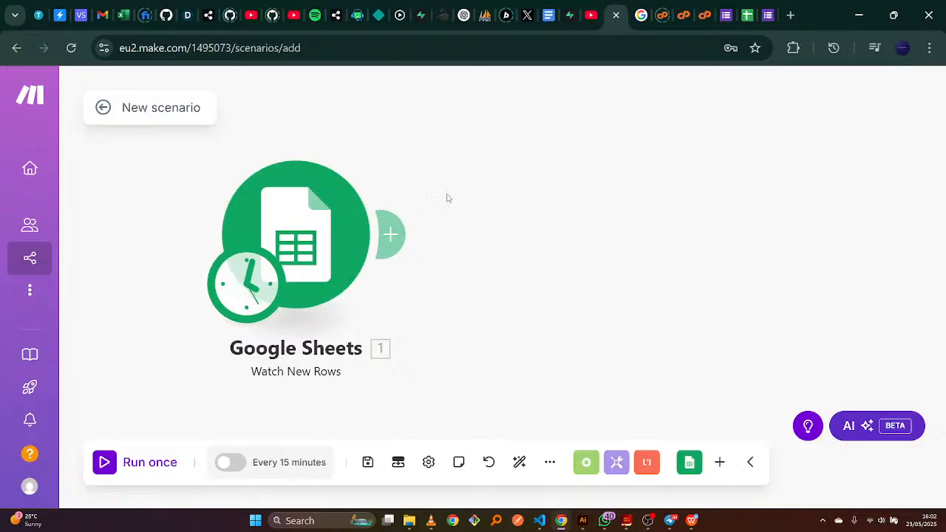
click(770, 10)
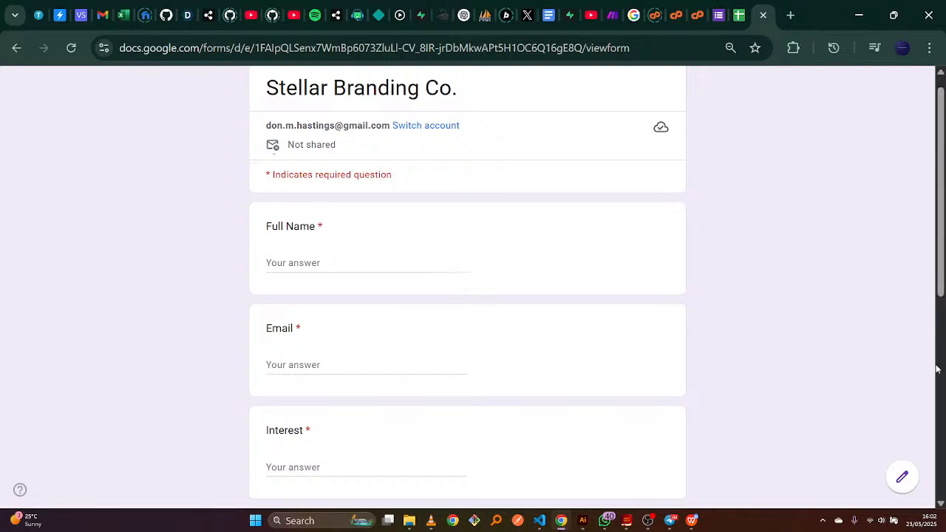
drag(943, 305, 943, 360)
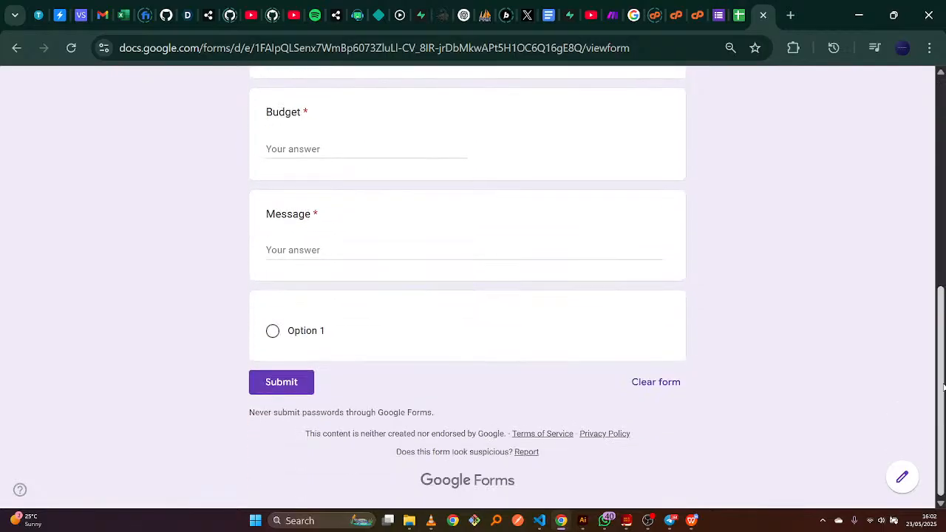
scroll(928, 400, up, 2)
scroll(928, 400, down, 2)
scroll(928, 400, up, 10)
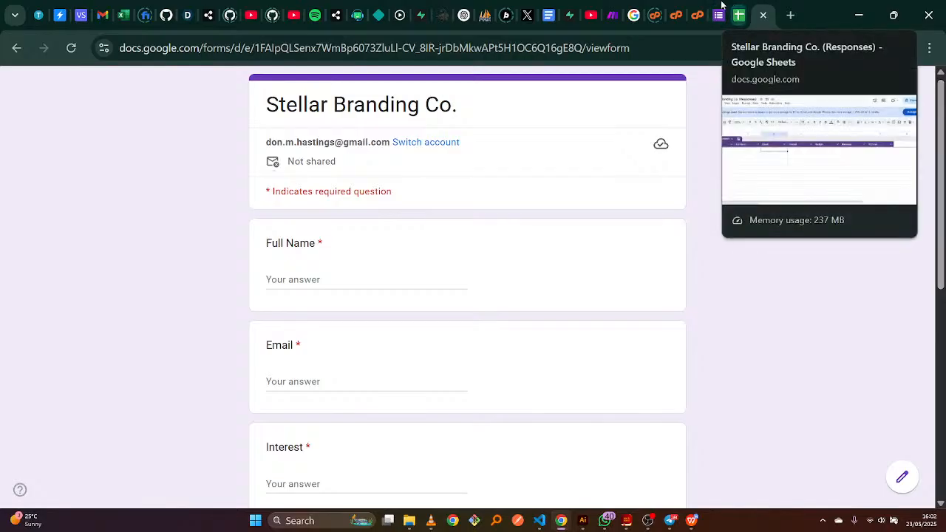
click(613, 14)
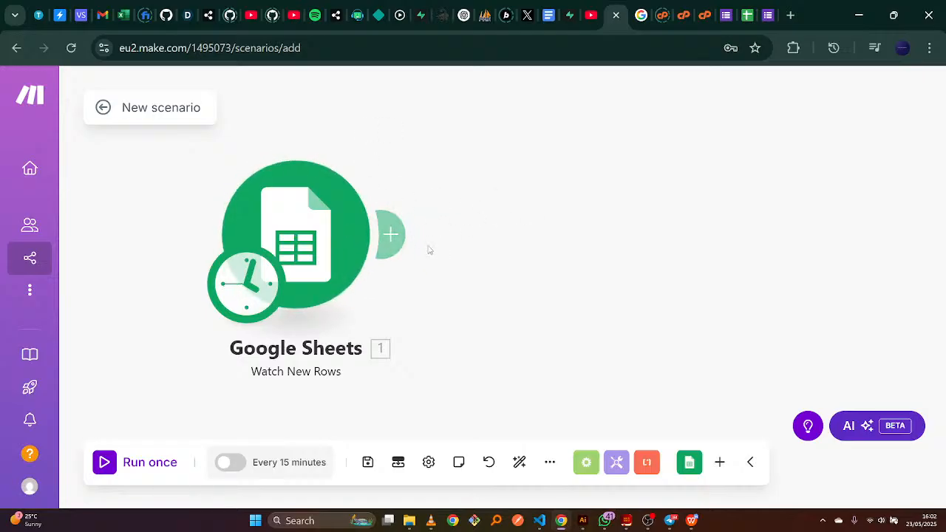
Add an OpenAI Create a Completion (Prompt) (GPT and o-series Models) module after the Google Sheets module
click(394, 235)
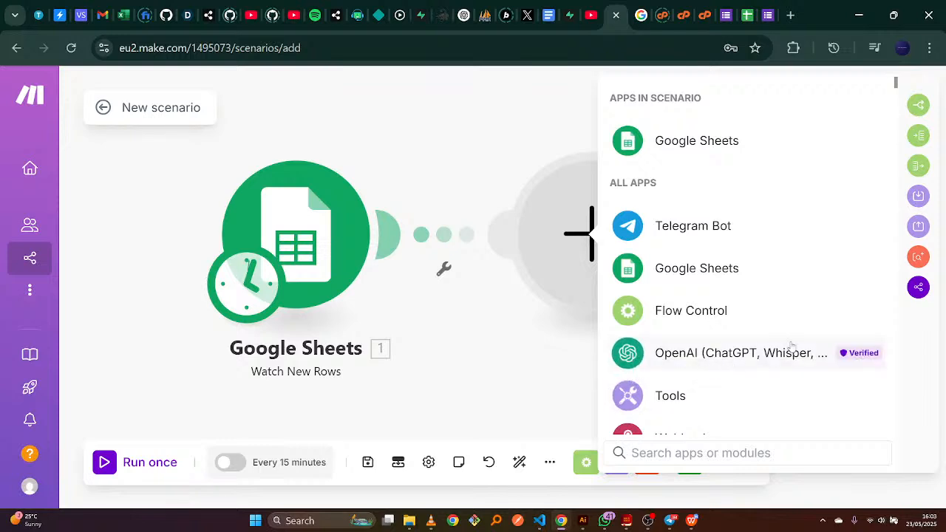
drag(896, 87, 897, 83)
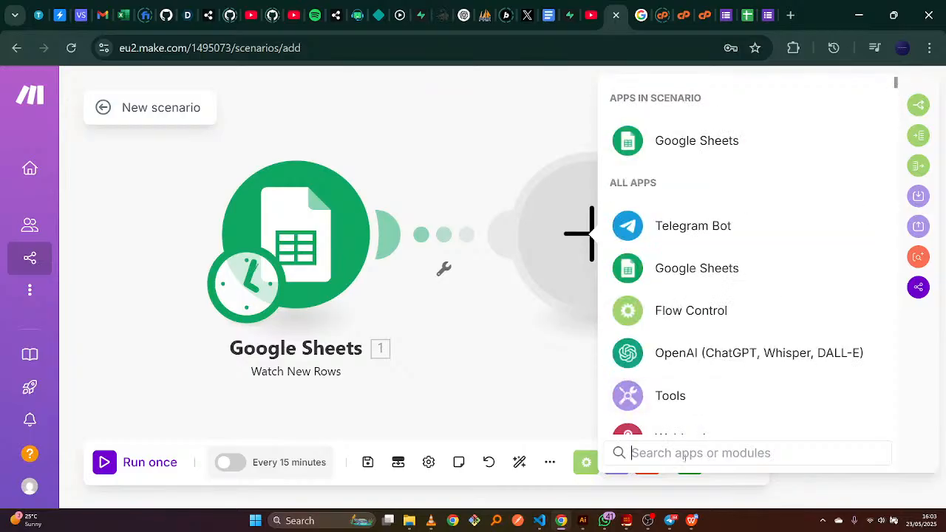
click(684, 456)
text(dee)
key(BackSpace)
key(BackSpace)
key(BackSpace)
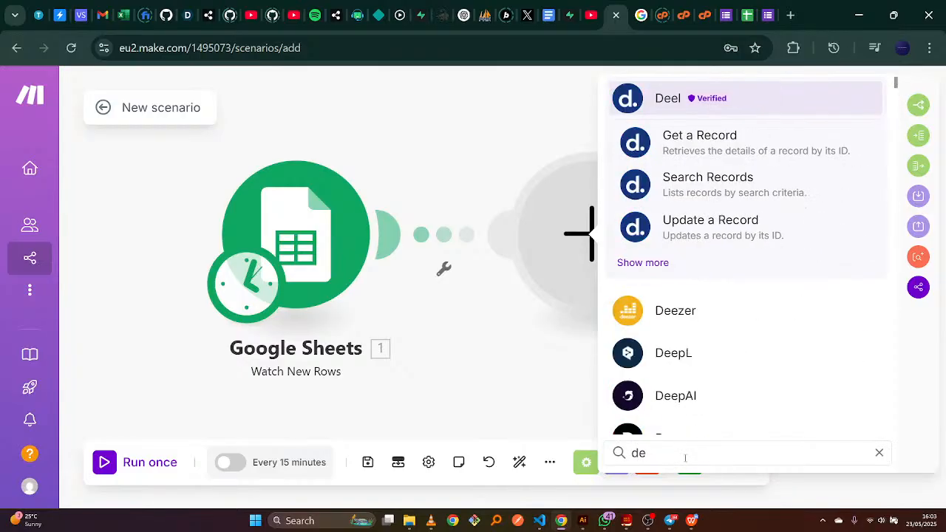
text(ai)
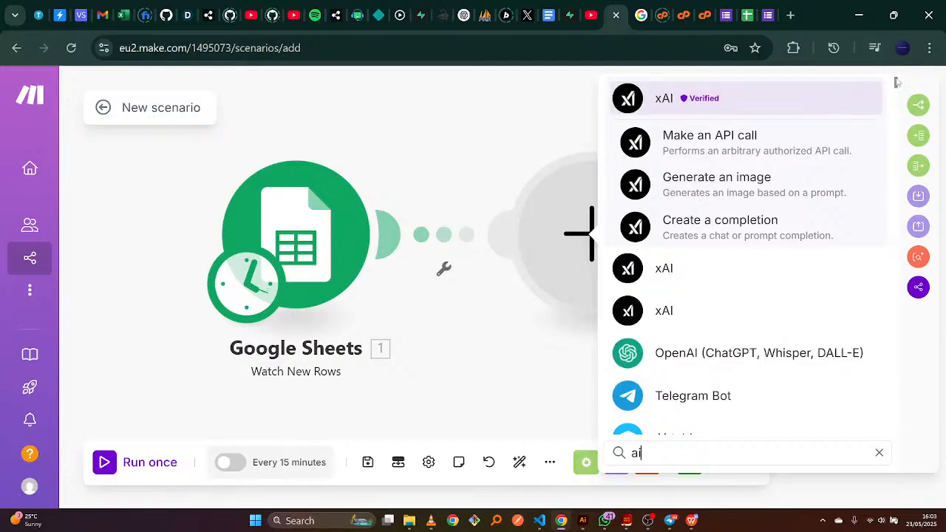
mouse_move(897, 80)
mouse_down()
mouse_move(902, 90)
mouse_move(893, 66)
mouse_up()
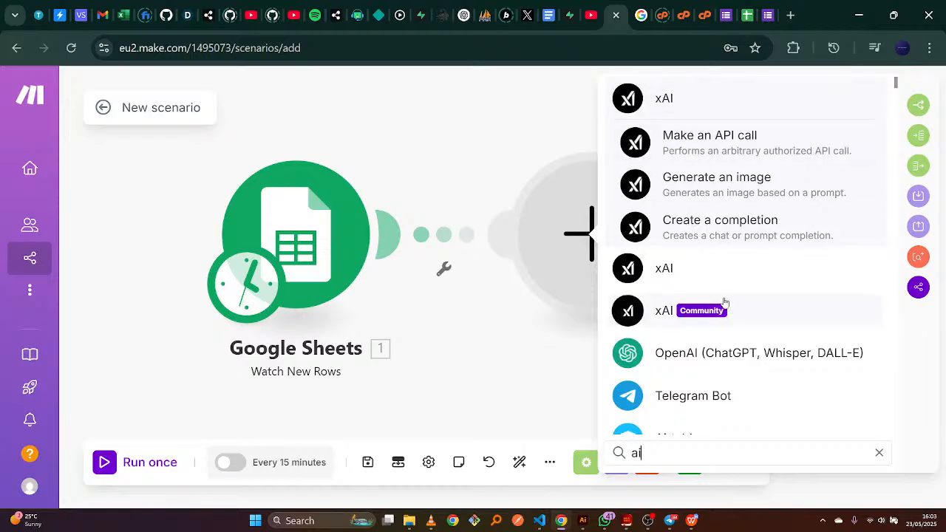
click(669, 360)
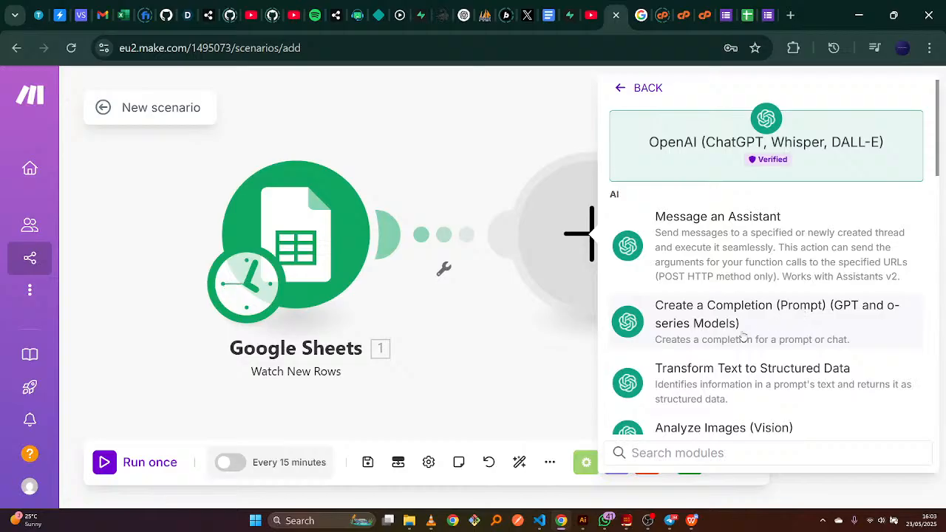
click(790, 325)
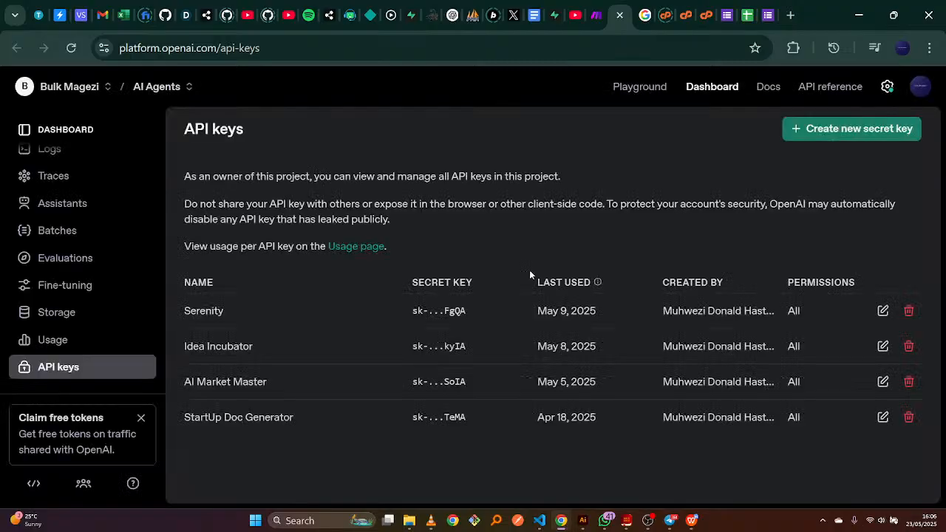
Inspect the options for creating a new secret key on the OpenAI platform, cancel without creating one, and return to the Make scenario
click(841, 138)
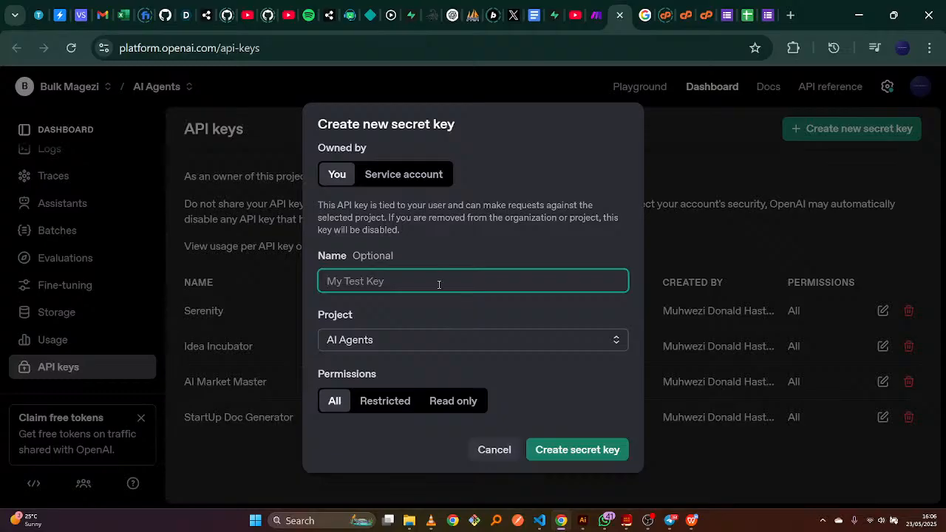
click(462, 341)
click(462, 342)
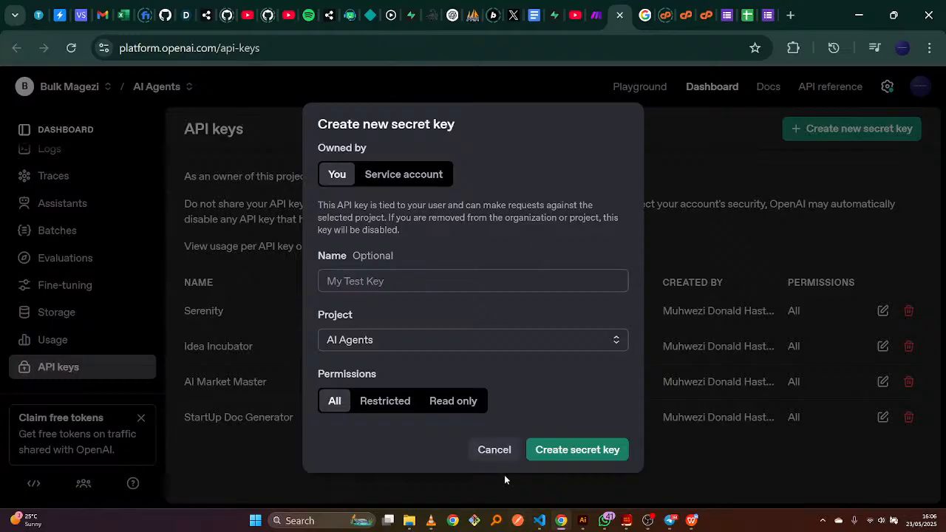
click(495, 453)
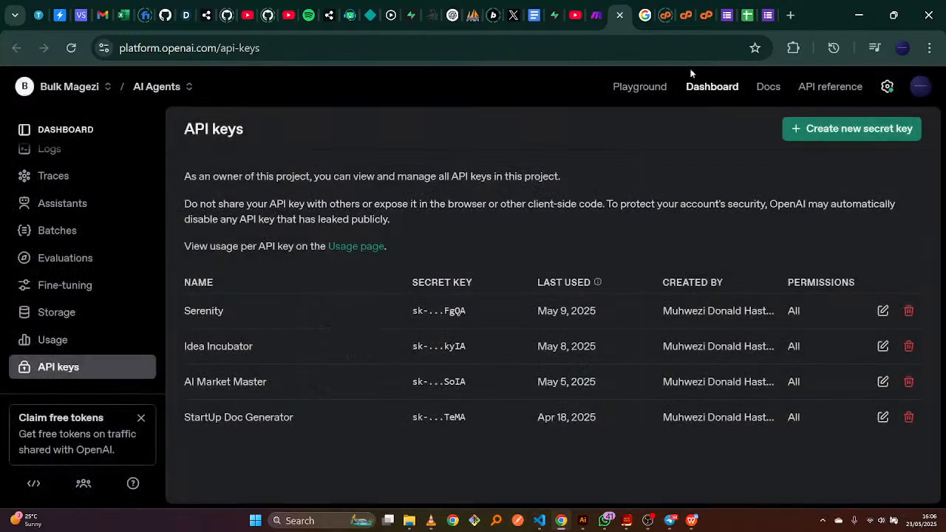
click(595, 4)
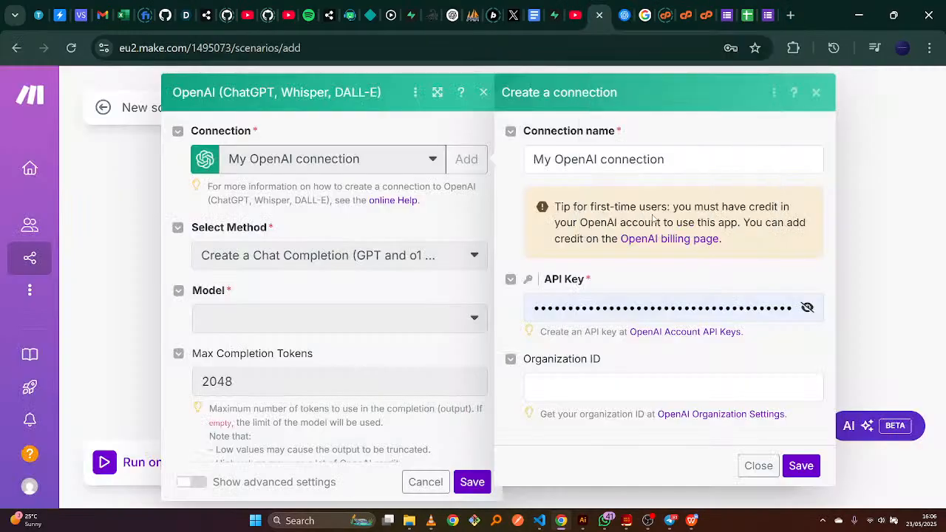
Save My OpenAI connection with the already filled API key, leaving the organization ID empty
click(662, 306)
click(675, 351)
click(652, 385)
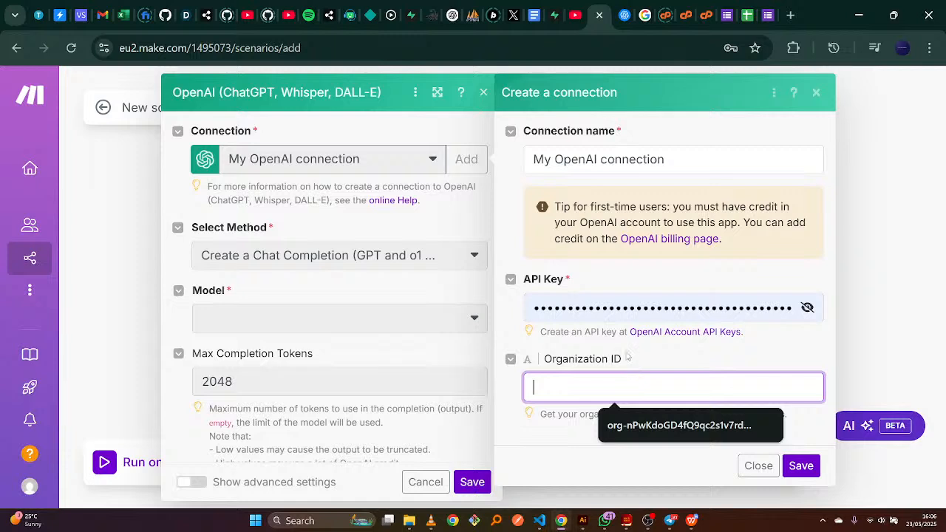
click(630, 361)
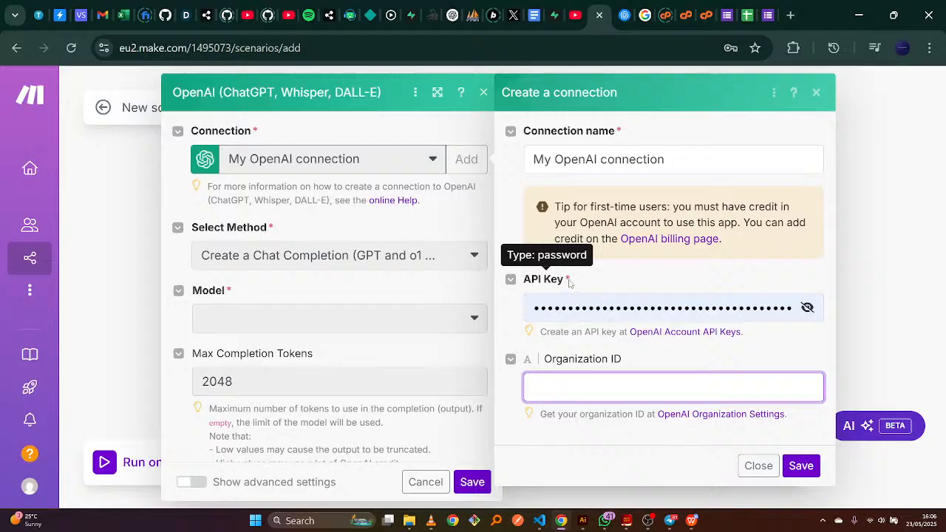
click(674, 354)
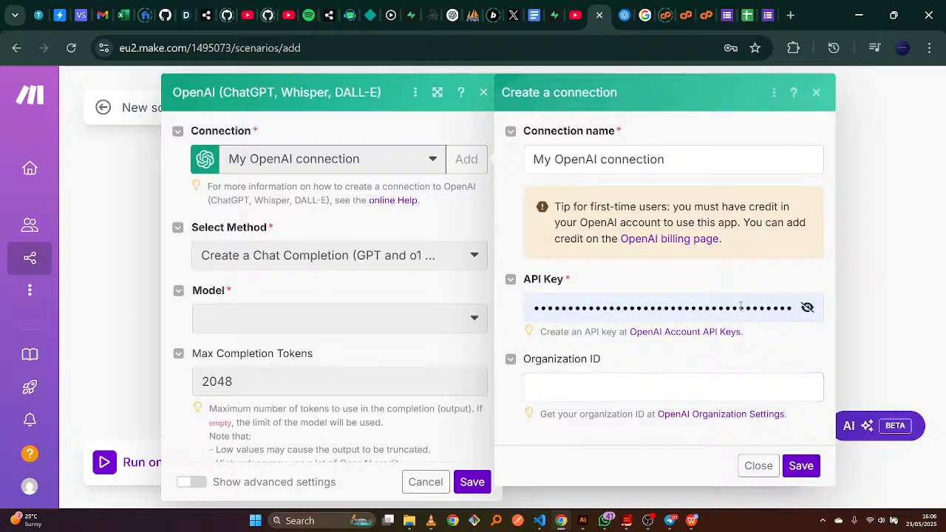
click(801, 466)
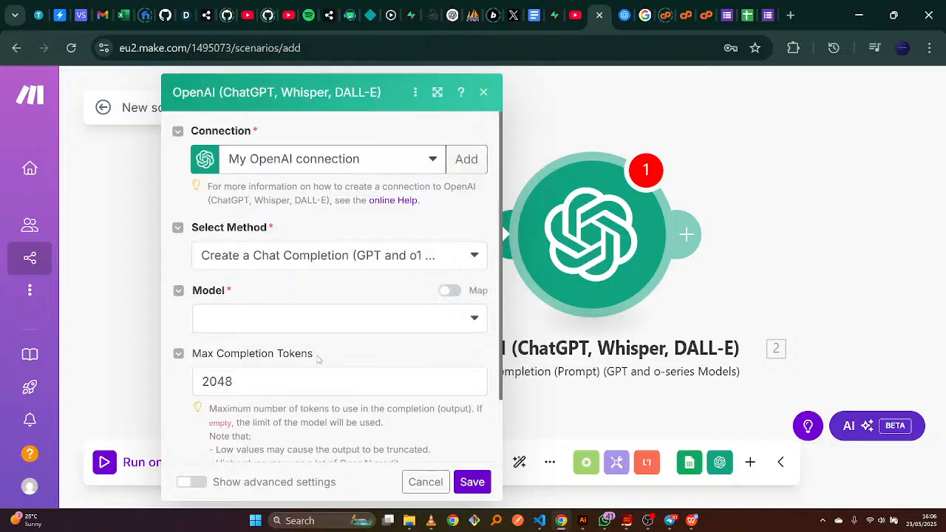
Set the OpenAI module's max completion tokens to 300
click(259, 376)
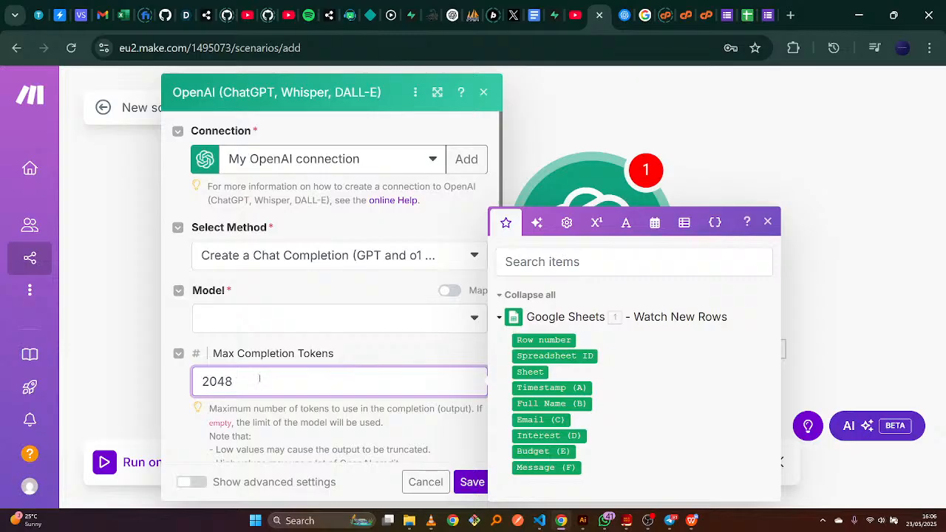
key(ctrl+a)
key(BackSpace)
text(300)
click(370, 359)
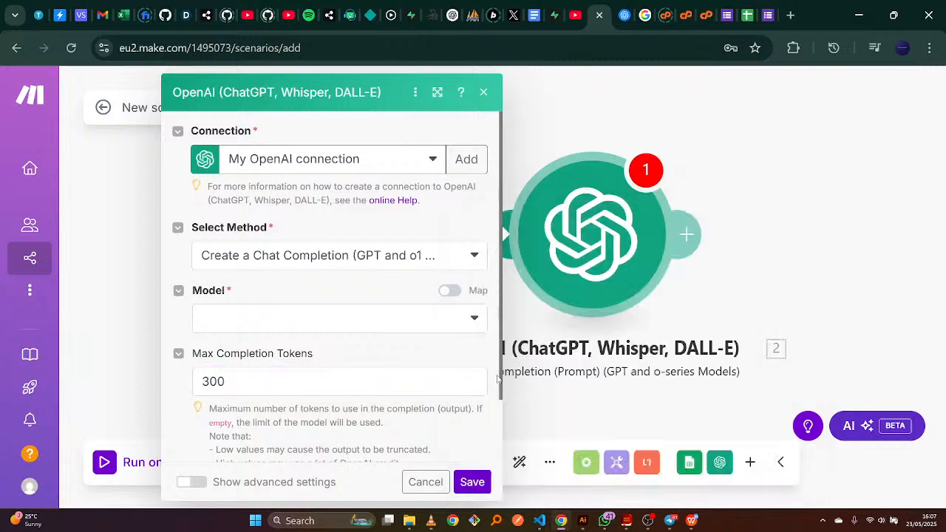
Set the OpenAI module's model to chatgpt-4o-latest (system) from the GPT-4o group
drag(502, 373, 505, 444)
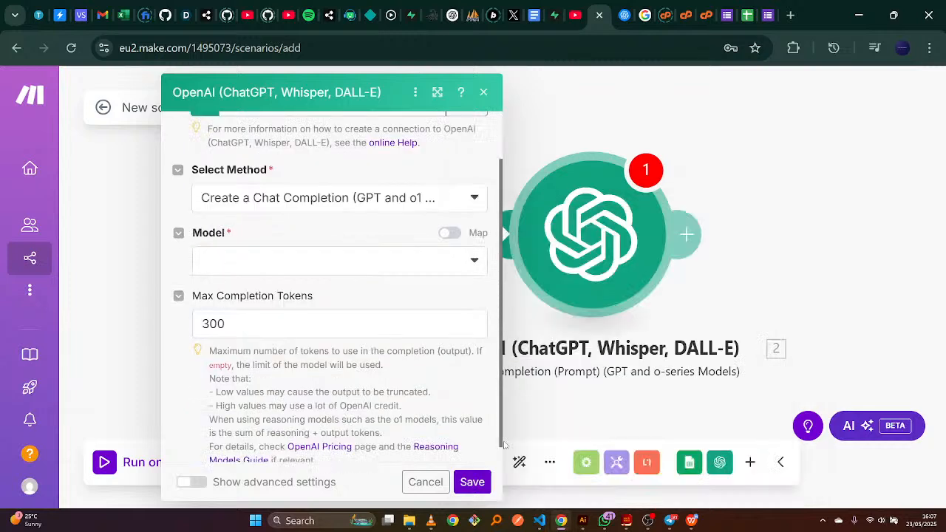
click(471, 251)
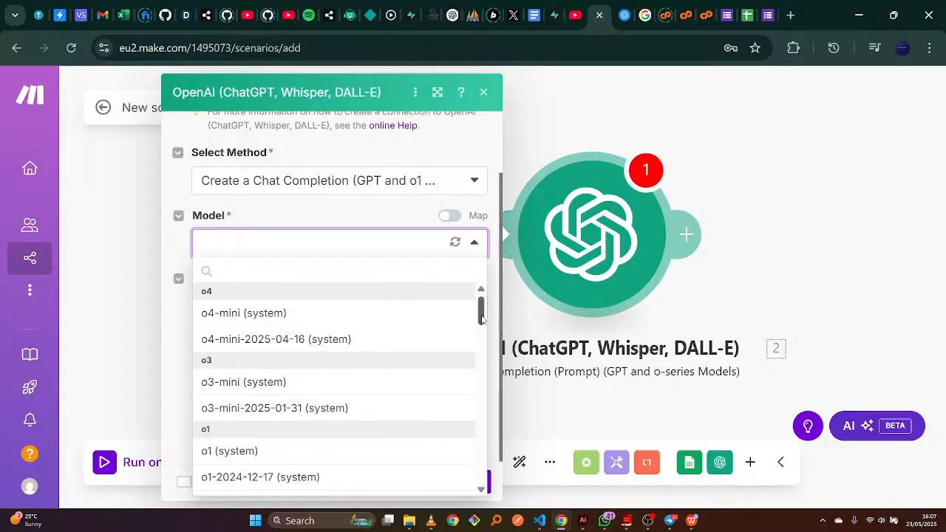
drag(482, 323, 479, 392)
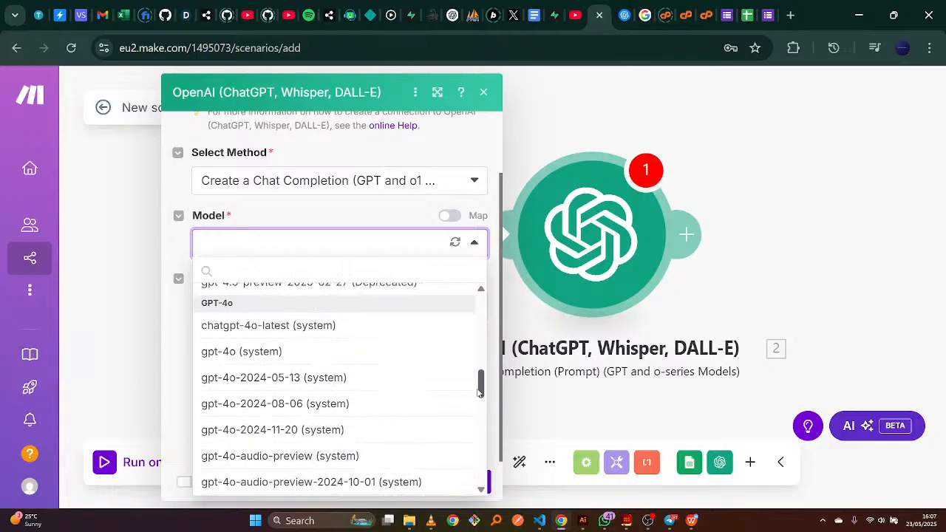
click(336, 325)
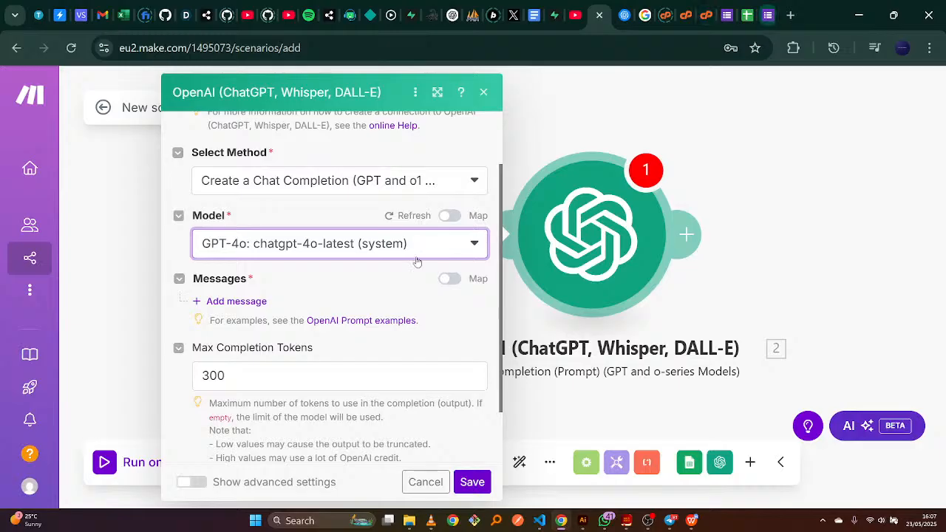
Add a first message to the OpenAI module and give it the User role
click(237, 301)
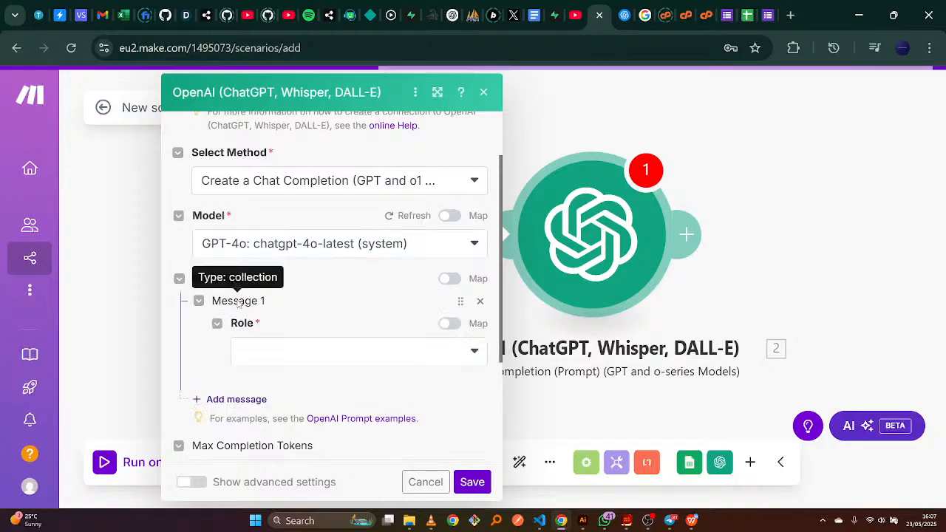
click(476, 353)
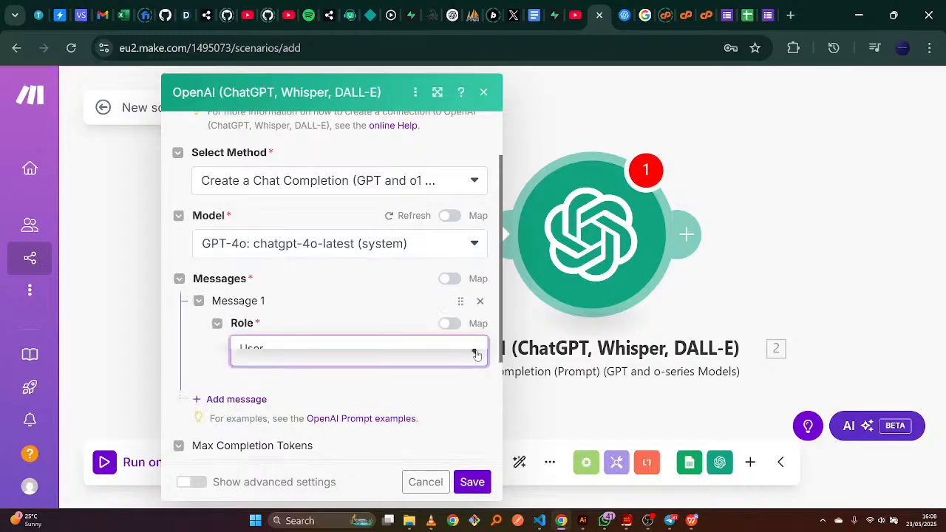
click(392, 351)
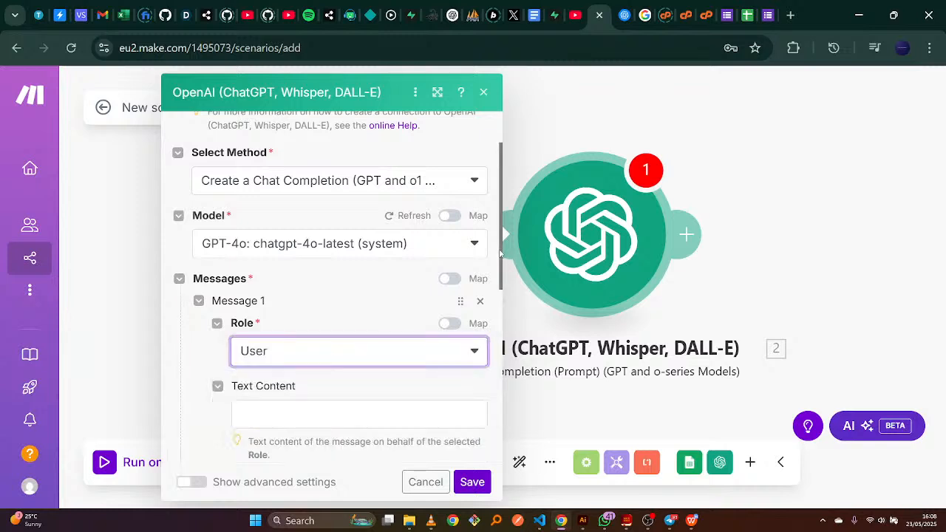
Begin the message's text content with "Write an email to a new customer named" followed by the mapped Full Name (B) field
click(502, 281)
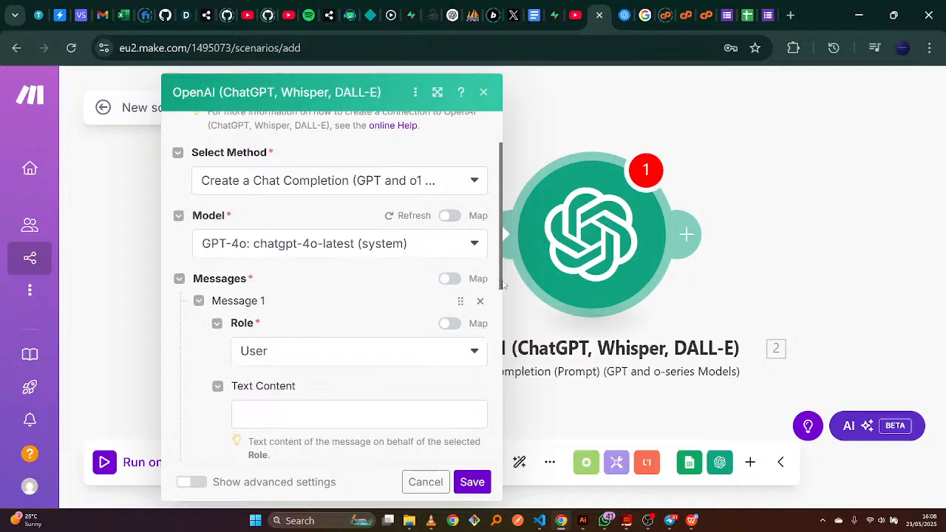
scroll(359, 298, down, 2)
click(358, 297)
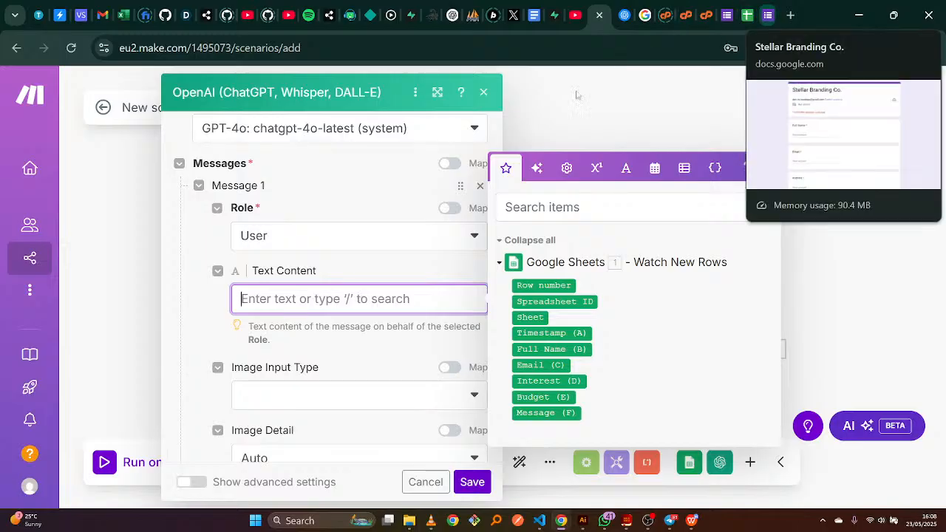
text(Wri)
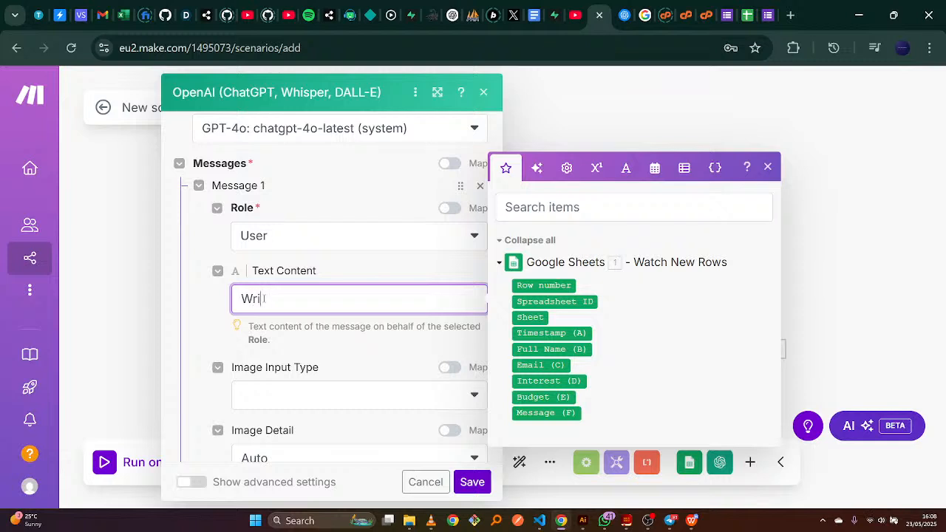
text(te an email to )
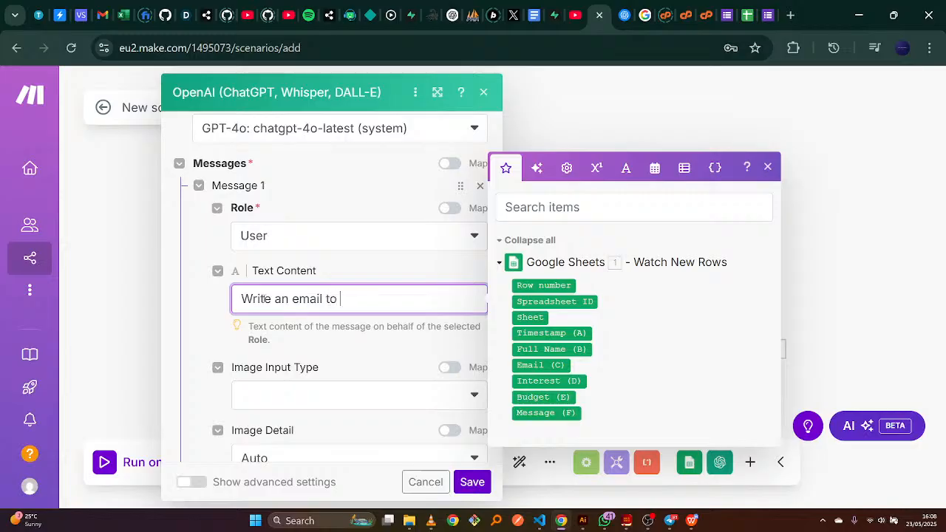
text(the cust)
key(BackSpace)
key(BackSpace)
key(BackSpace)
key(BackSpace)
key(BackSpace)
key(BackSpace)
key(BackSpace)
key(BackSpace)
text(a new customer)
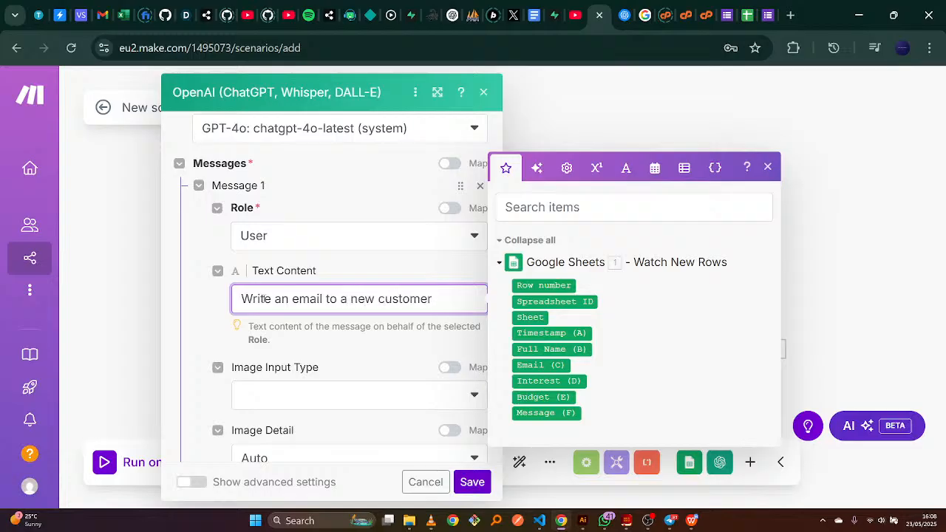
text( named)
click(550, 350)
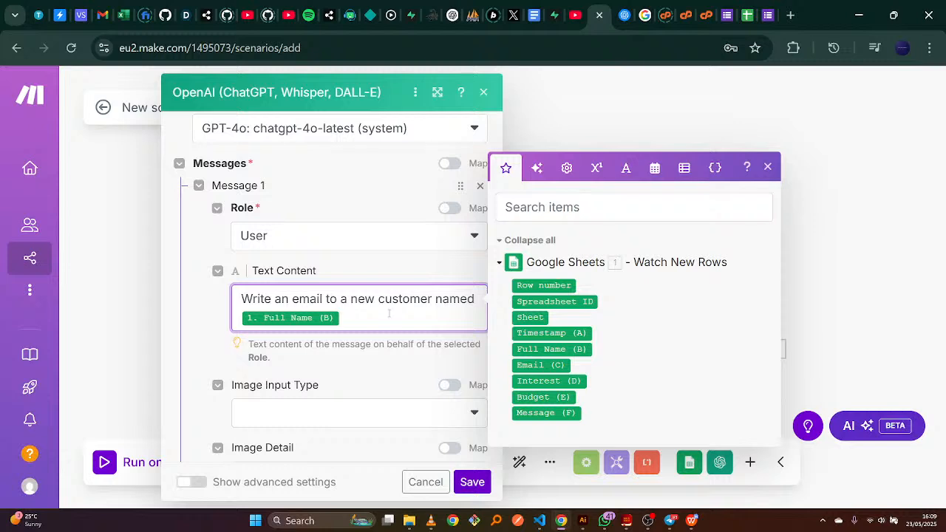
Continue the prompt after the Full Name (B) field with "welcoming them to the company."
text(welcoming)
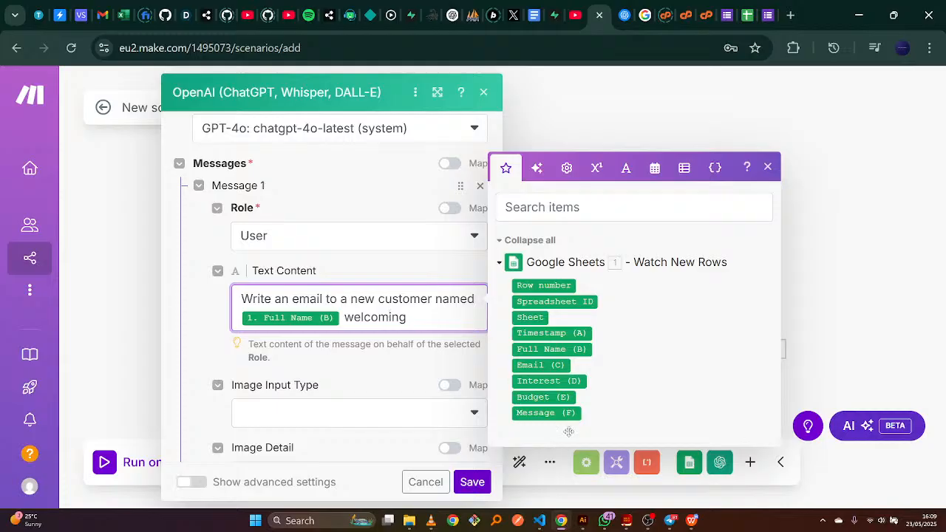
text( them)
text(to the company)
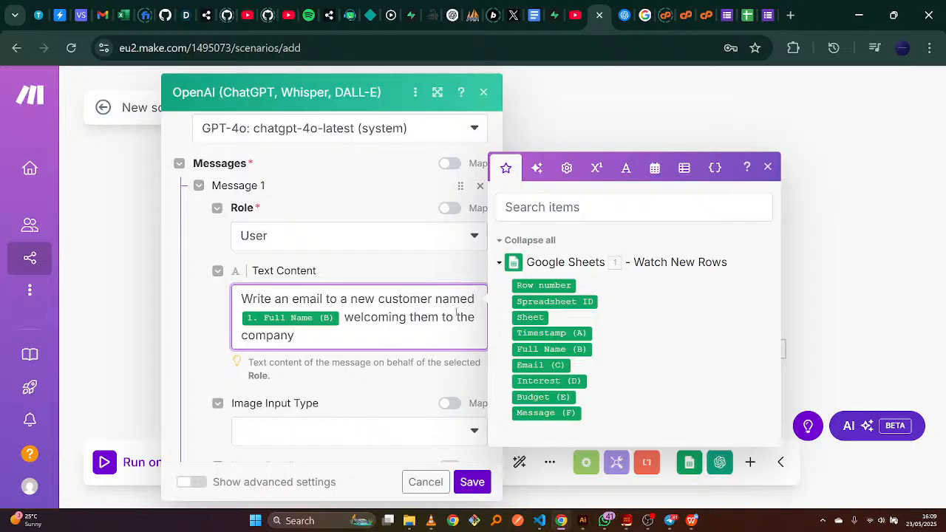
text(.)
Add "Let them know that we will be following up on their interest" to the prompt, followed by the mapped Interest (D) field
text(Let them know that w)
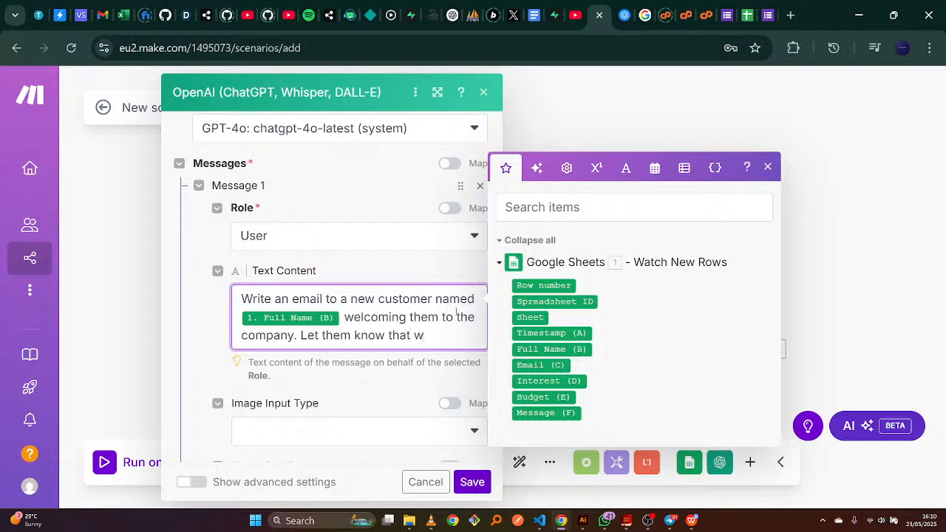
text(e will be following )
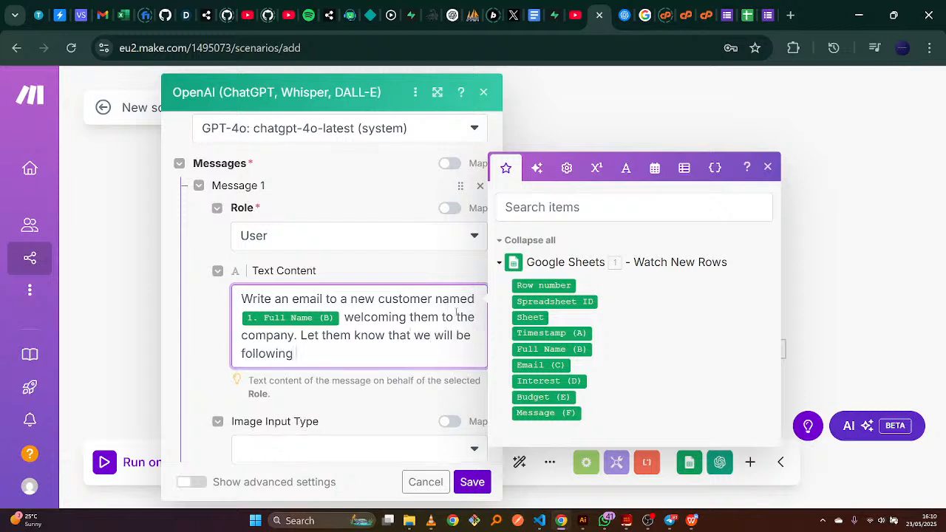
text(up on their interets)
key(BackSpace)
key(BackSpace)
text(st)
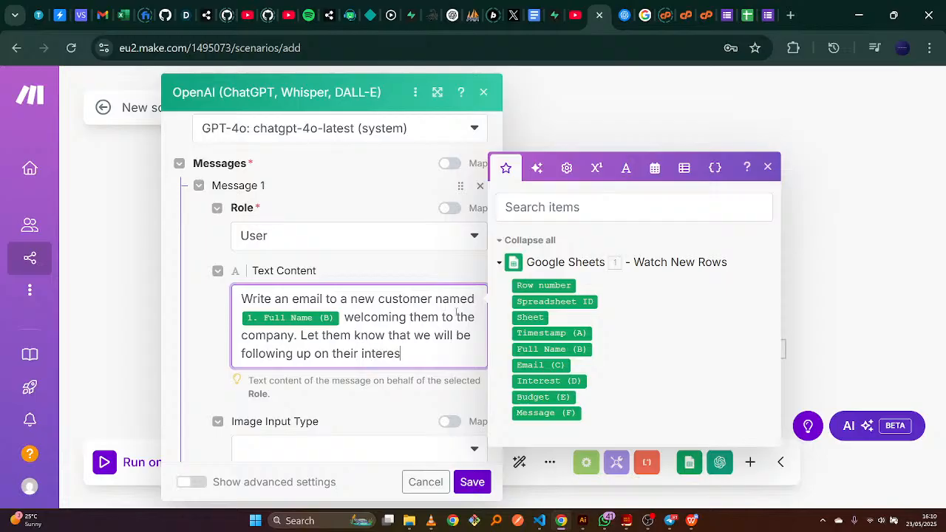
click(566, 380)
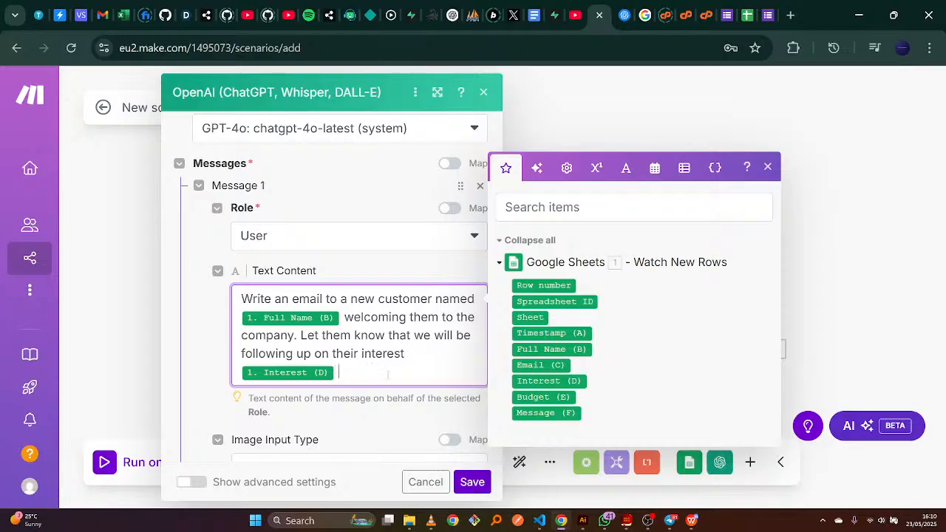
Continue after the Interest (D) field with "as soon as possible. And thank them for their interest." and leave a blank line
text(as soon as possible)
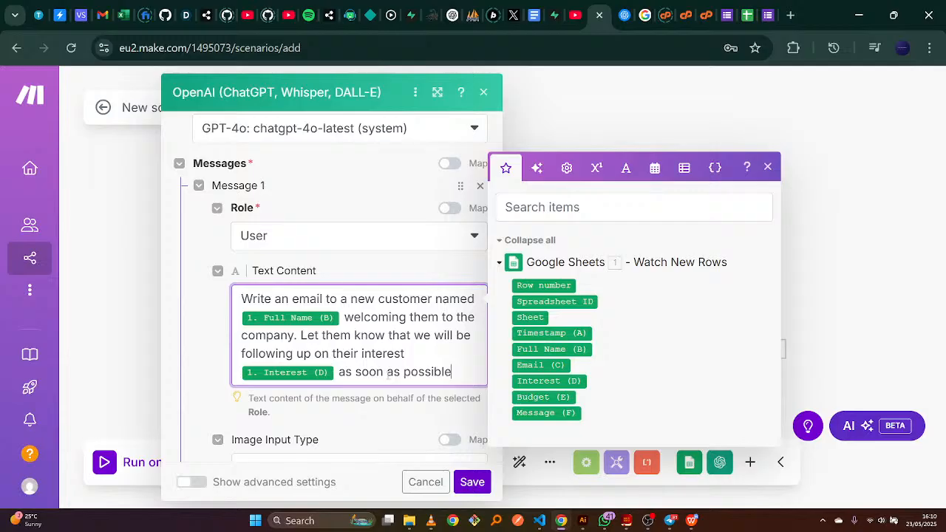
text(. And tha)
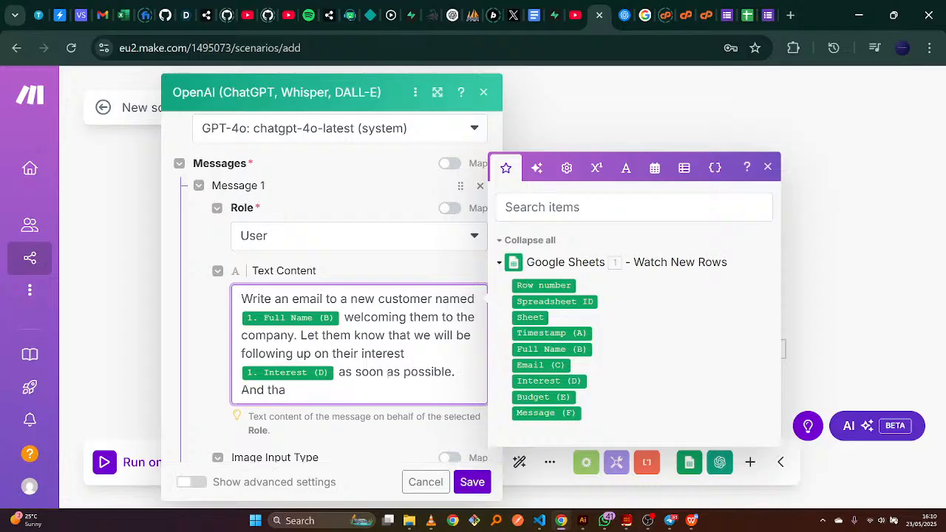
text(nk them for their)
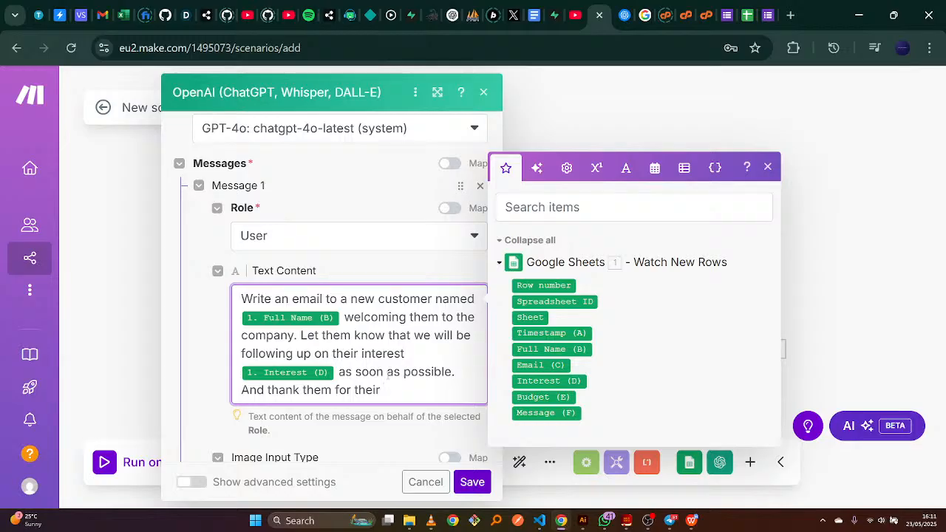
text(interest.)
key(Return)
key(Return)
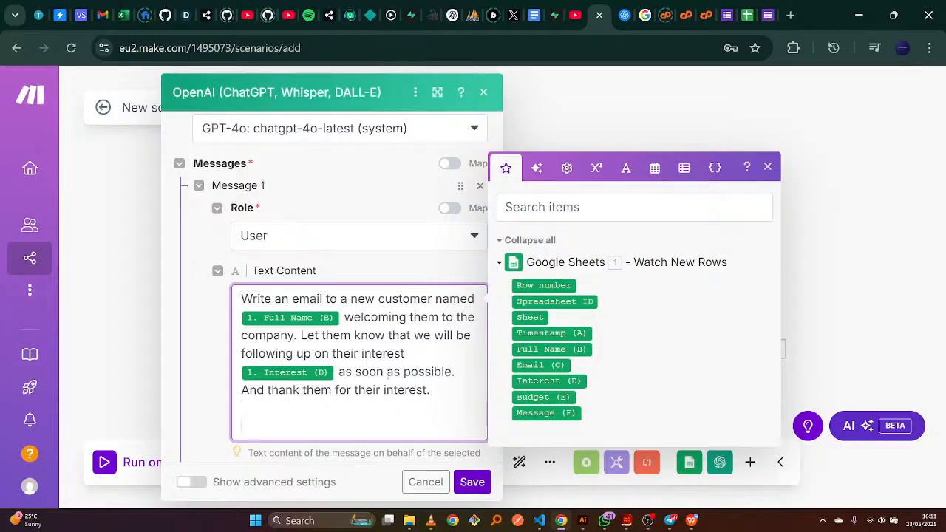
Start a new prompt paragraph with "The company is called"
text(The co)
text(mpnay)
key(BackSpace)
key(BackSpace)
key(BackSpace)
key(BackSpace)
text(any )
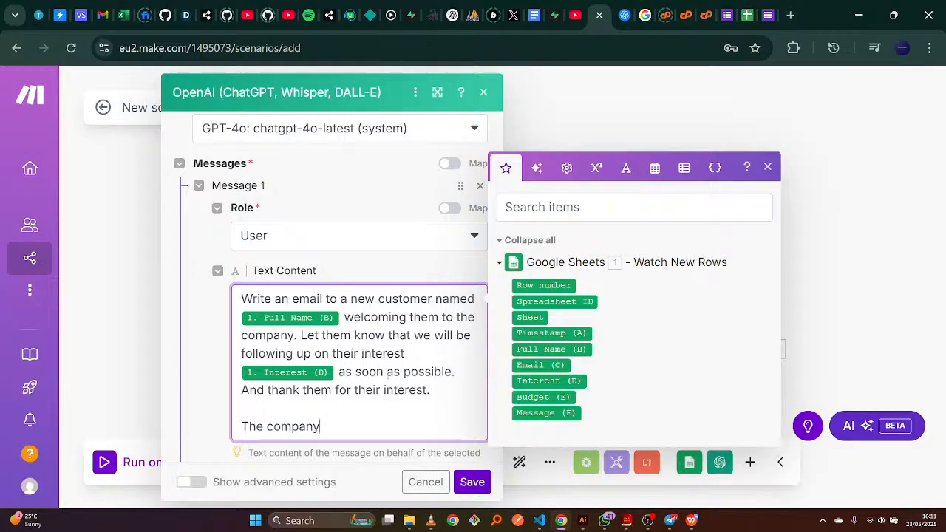
text(is called)
Copy the company name Stellar Branding Co. from the WPS document and paste it after "The company is called" in the Make prompt
click(687, 522)
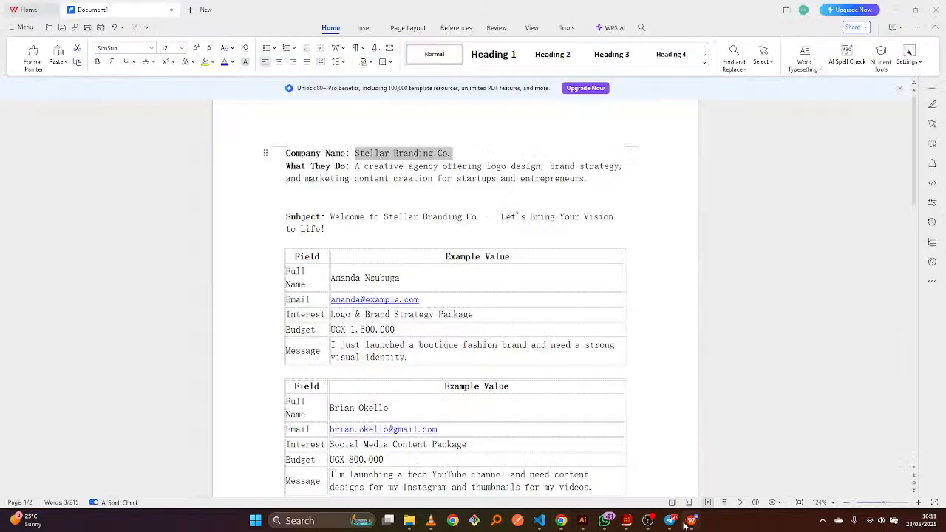
click(405, 157)
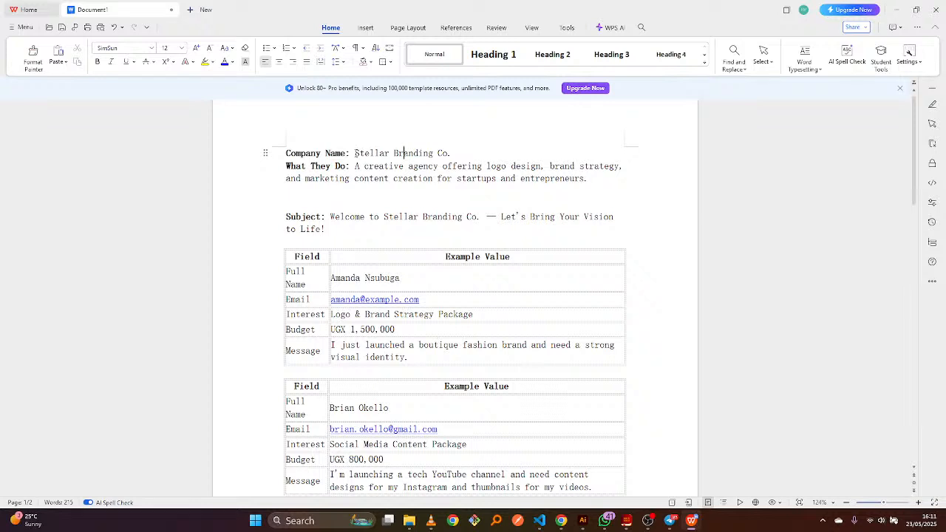
drag(357, 153, 453, 152)
key(ctrl+c)
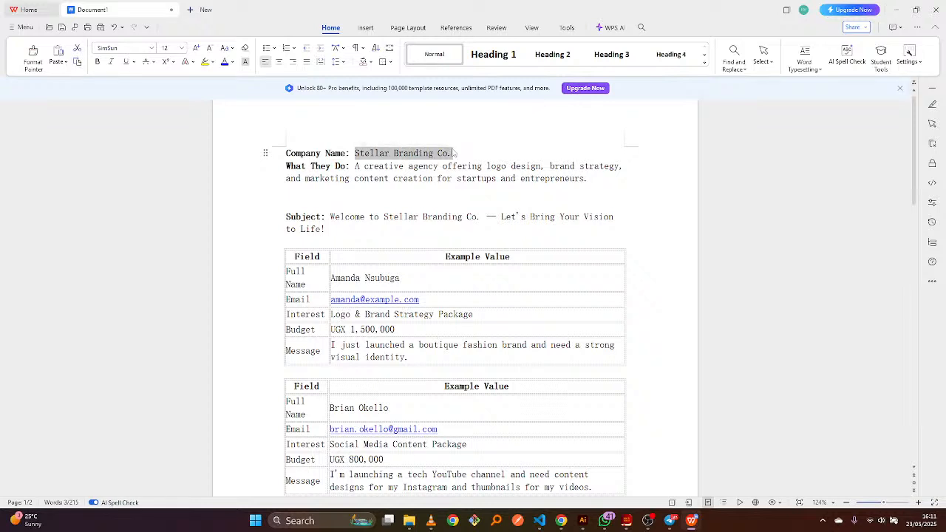
mouse_move(608, 528)
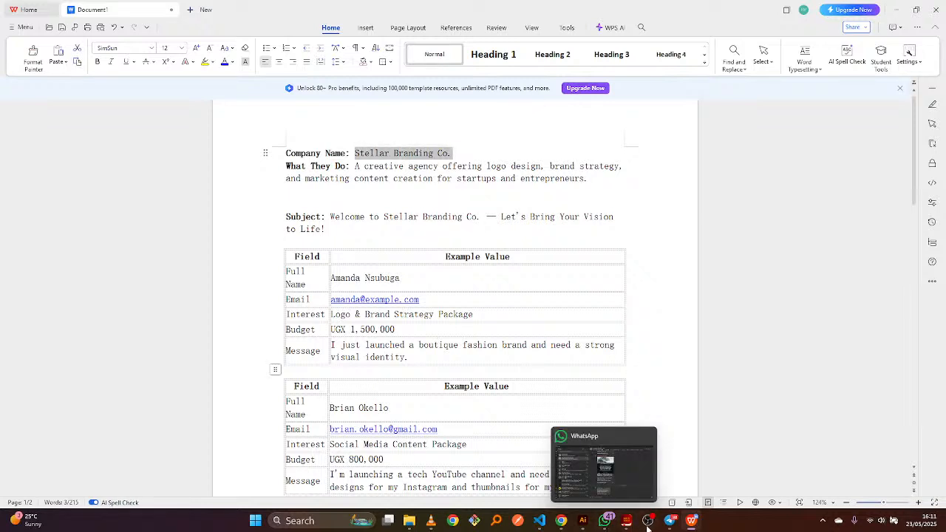
click(562, 520)
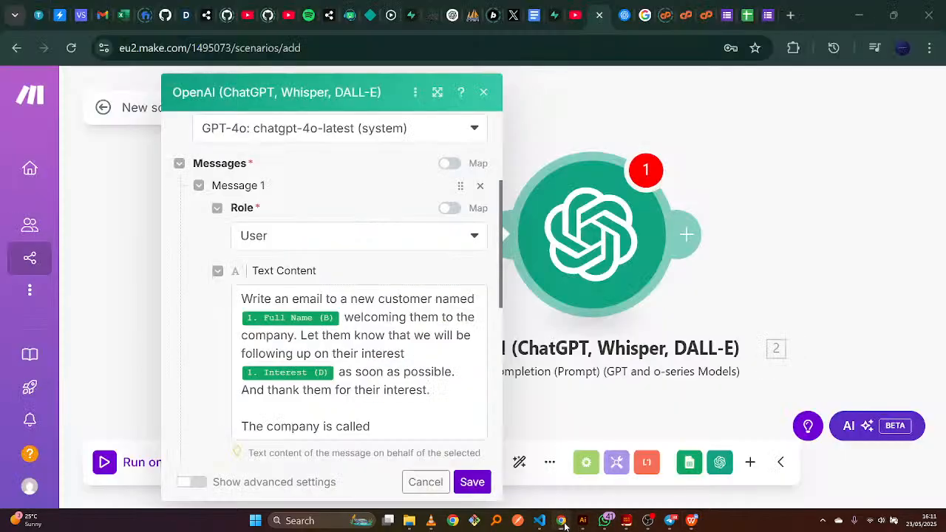
click(431, 416)
key(ctrl+v)
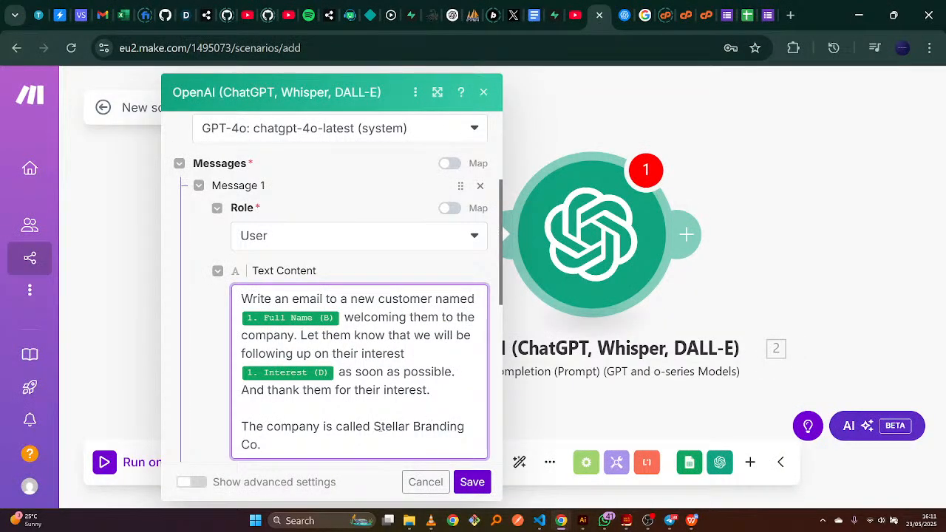
Append "and it is called" and paste the What They Do description from the WPS document, starting at "creative agency"
text(and)
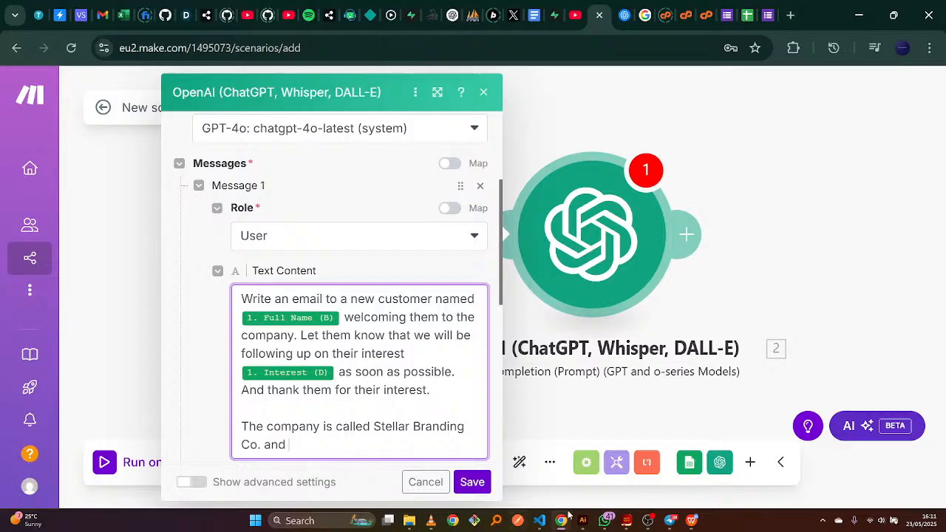
click(693, 520)
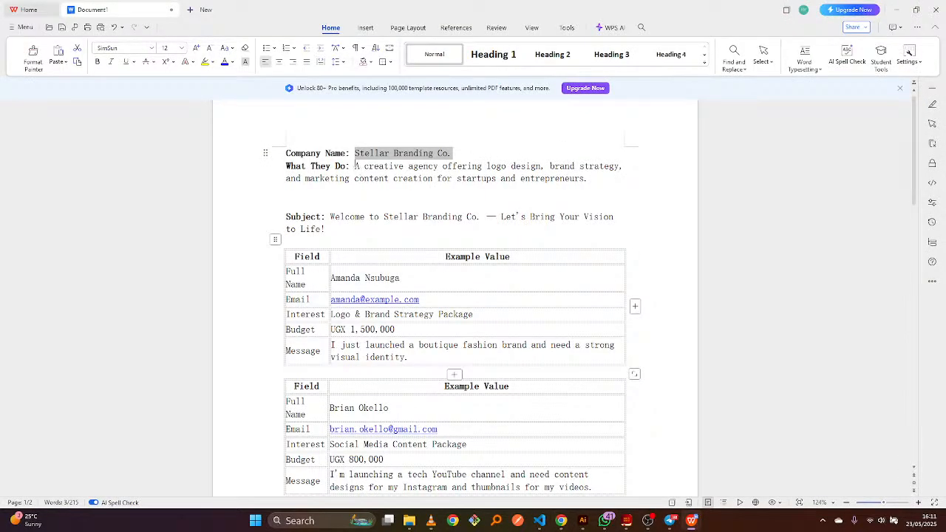
drag(362, 166, 591, 179)
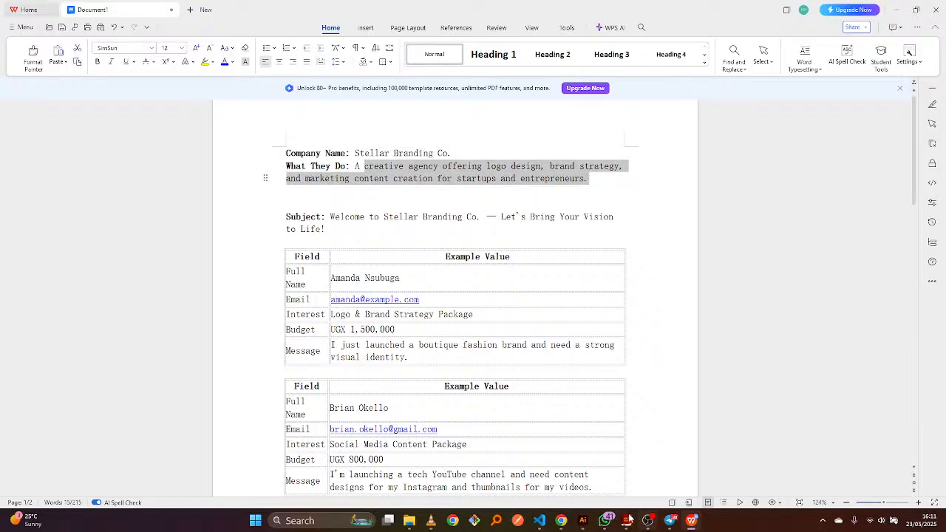
click(561, 525)
click(380, 434)
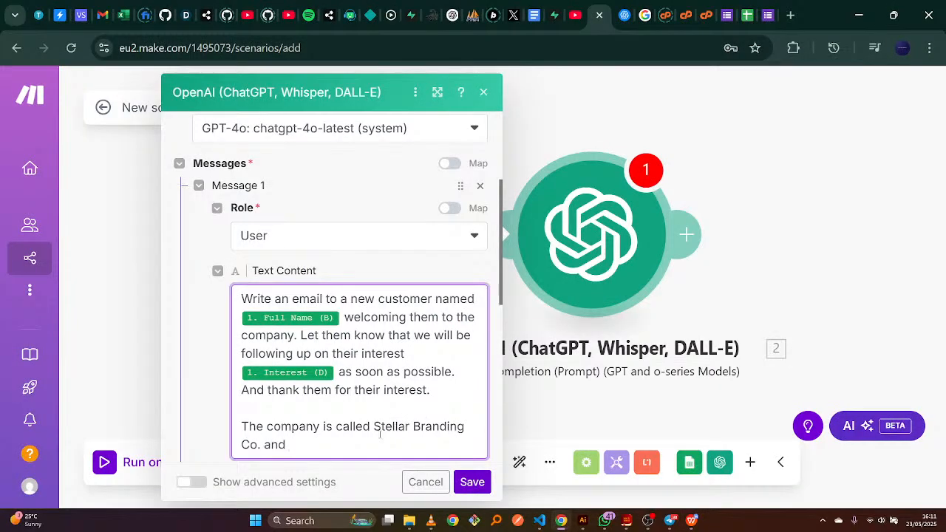
text(it is called)
key(ctrl+v)
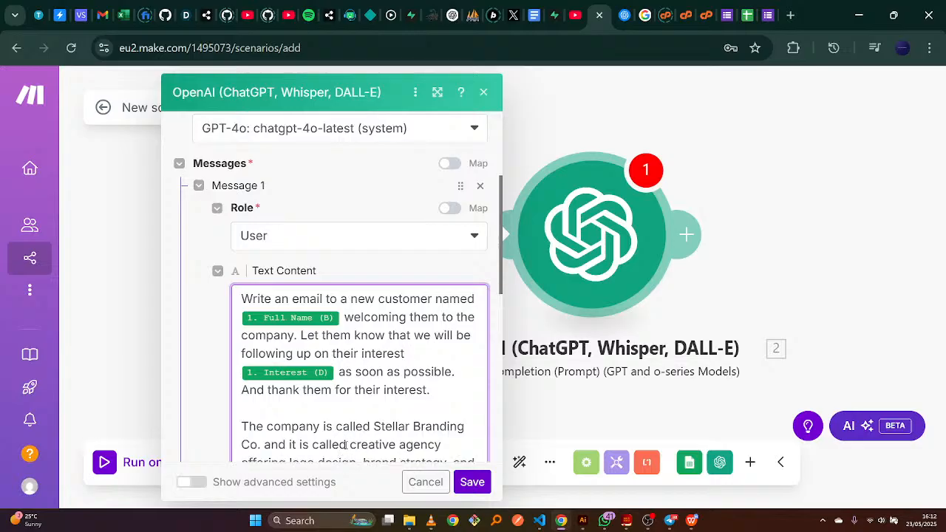
Replace the word "called" before "creative agency" with "a" in the company description
click(347, 444)
key(BackSpace)
key(BackSpace)
key(BackSpace)
key(BackSpace)
key(BackSpace)
key(BackSpace)
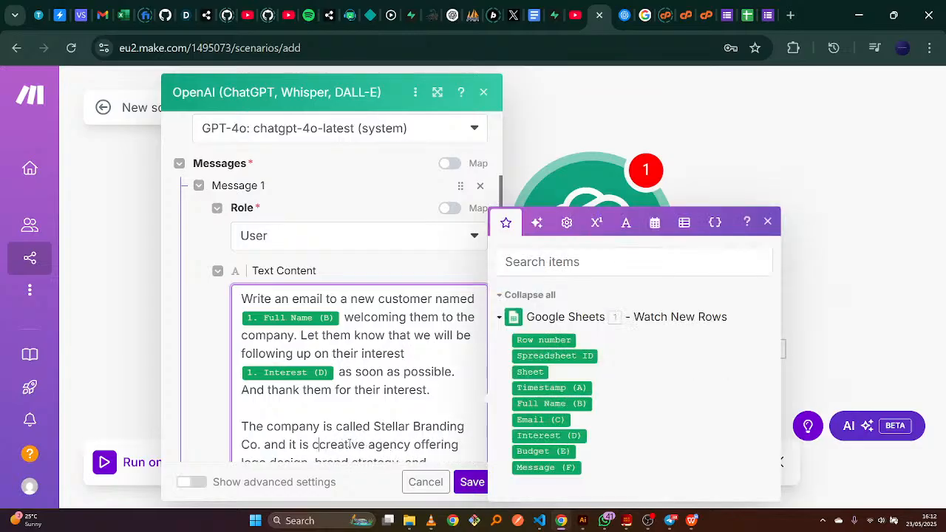
key(BackSpace)
text(a)
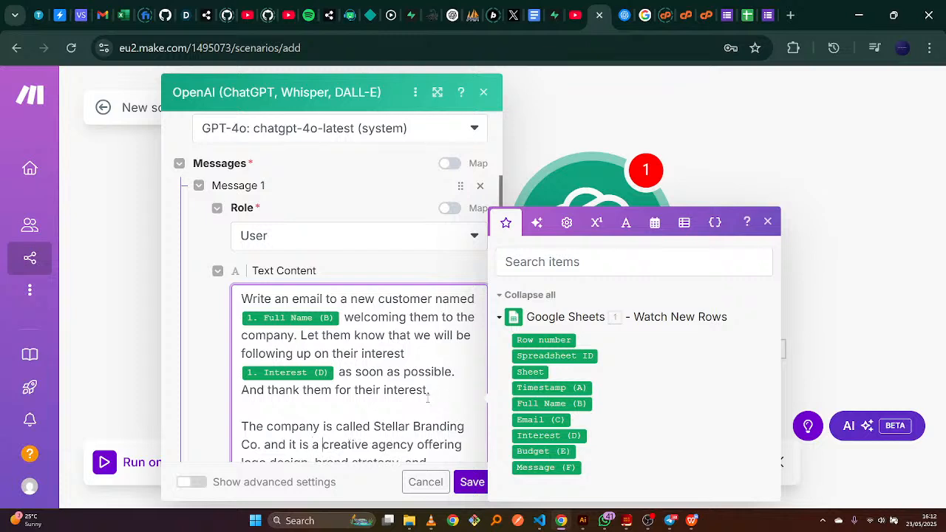
Insert a new line in the prompt after "And thank them for their interest."
click(435, 392)
key(Return)
text(Metr)
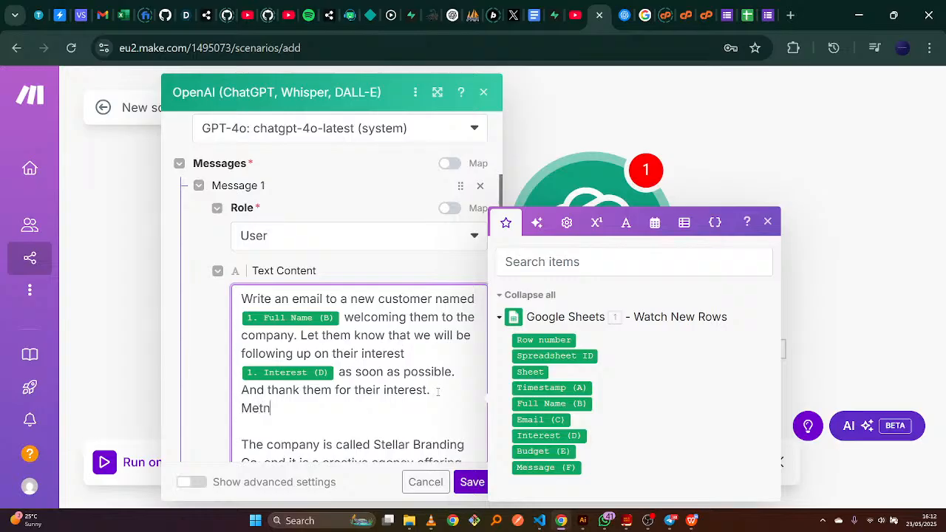
key(BackSpace)
key(BackSpace)
text(m)
key(BackSpace)
text(ntion)
text(their m)
key(BackSpace)
key(BackSpace)
key(BackSpace)
key(BackSpace)
key(BackSpace)
key(BackSpace)
key(BackSpace)
key(BackSpace)
key(BackSpace)
key(BackSpace)
key(BackSpace)
key(BackSpace)
key(BackSpace)
key(BackSpace)
text(R)
key(BackSpace)
key(BackSpace)
text(refer)
key(BackSpace)
key(BackSpace)
key(BackSpace)
key(BackSpace)
key(BackSpace)
Write "Refer their message" on the new line, followed by the mapped Message (F) field and "in the email."
text(Refer their m)
key(BackSpace)
text(message  The)
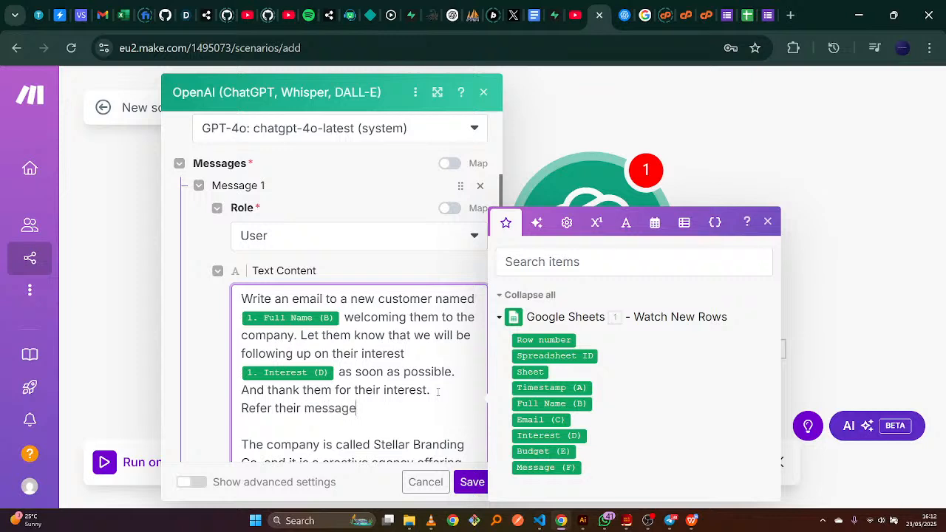
drag(552, 469, 457, 418)
text(in th)
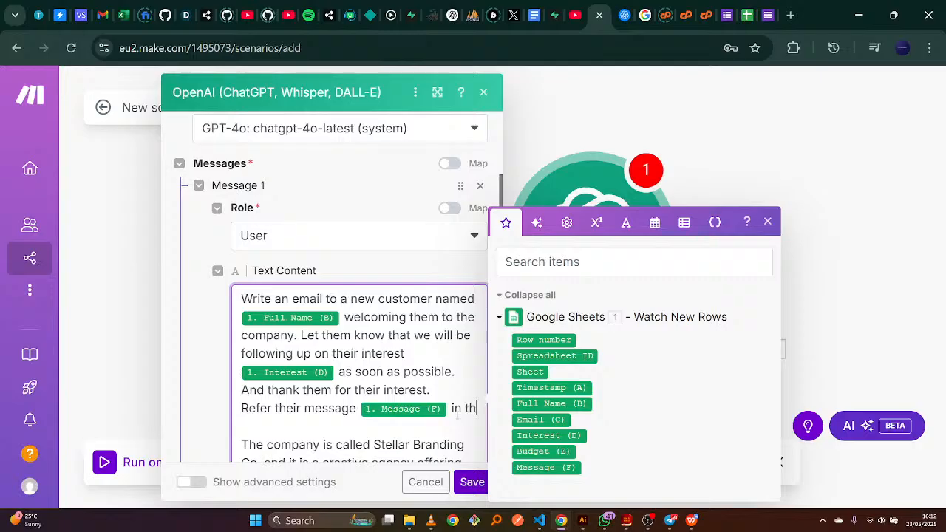
text(e e)
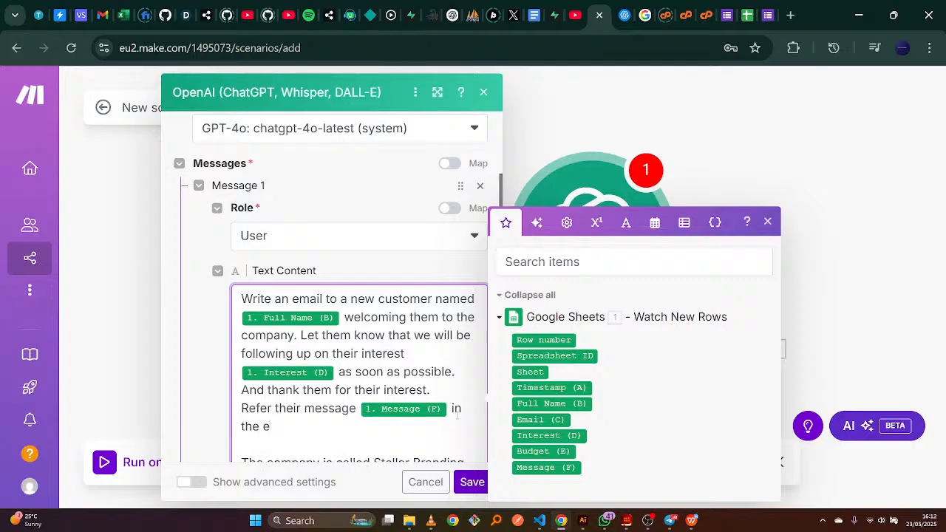
text(mail.)
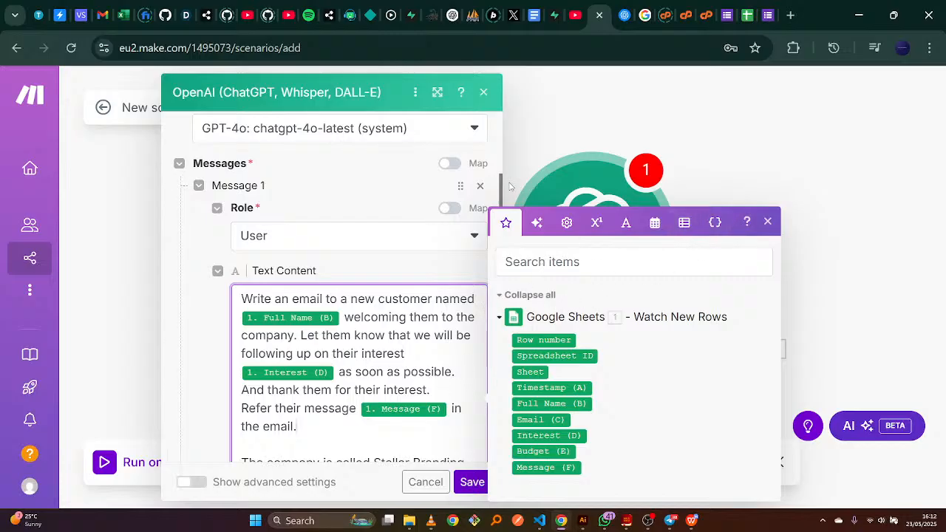
Add a final prompt paragraph reading "Use a playful and creative tone to keep the customer engaged."
scroll(502, 192, down, 4)
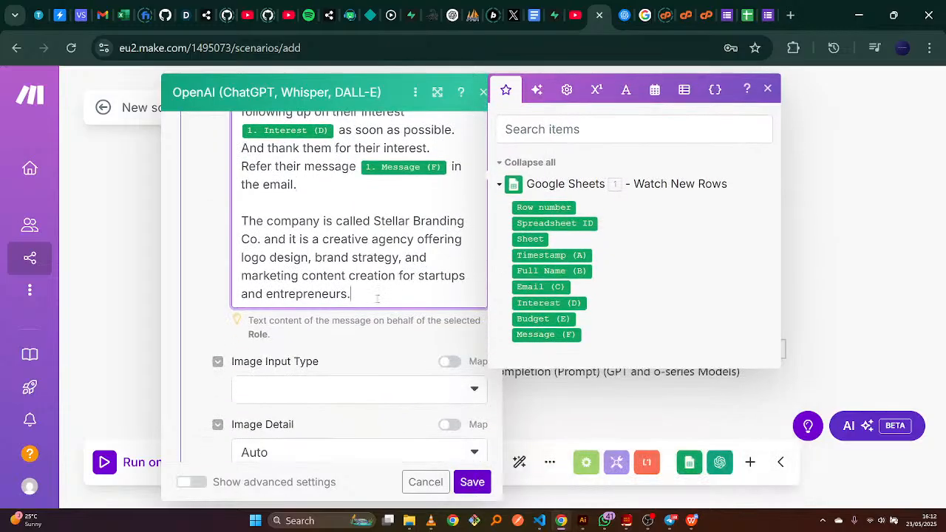
key(Return)
key(Return)
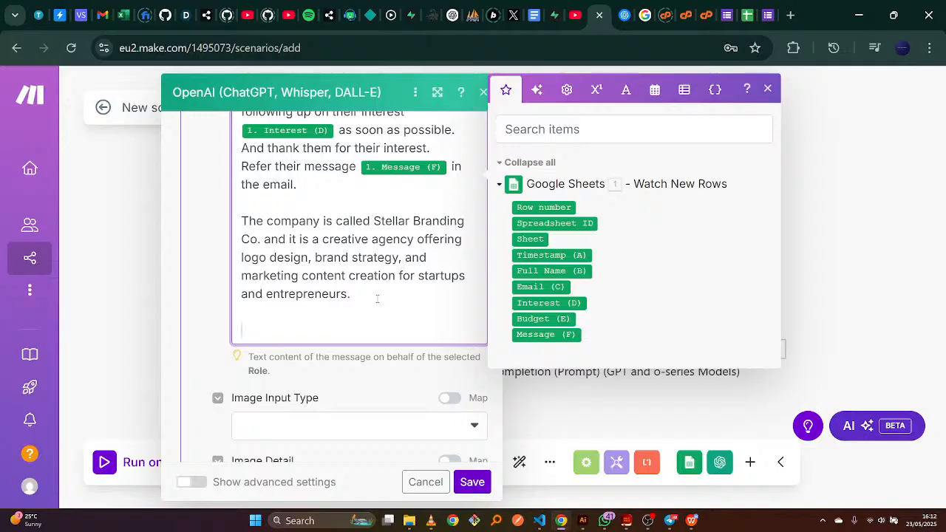
text(Use a play)
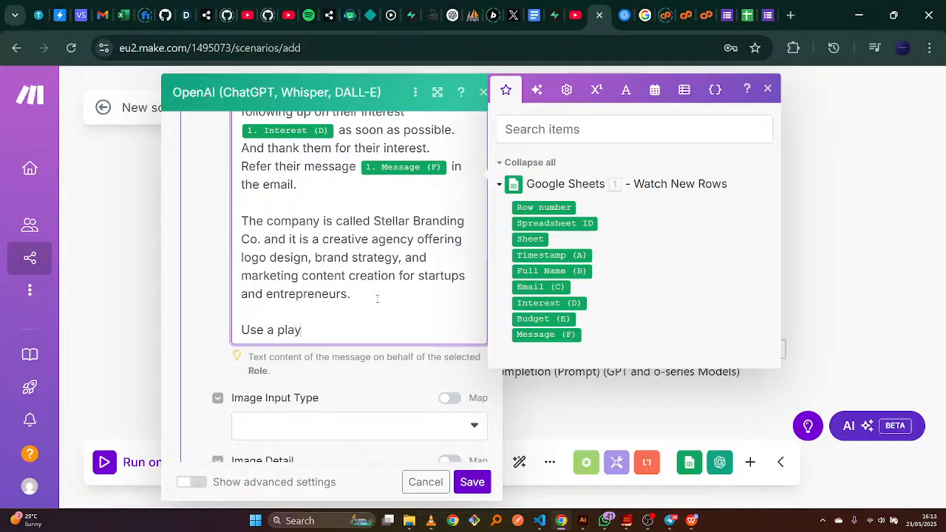
text(ful and creative tone)
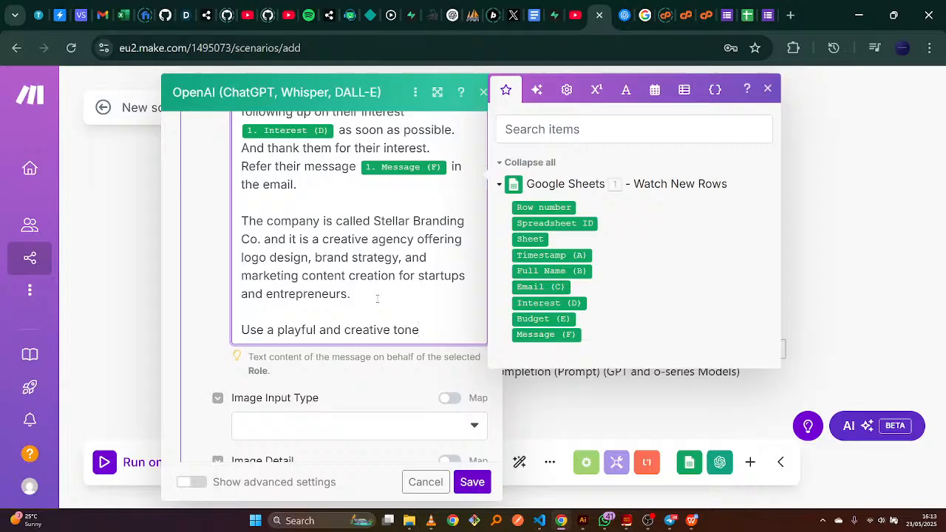
text(,)
key(BackSpace)
text(to keep the cust)
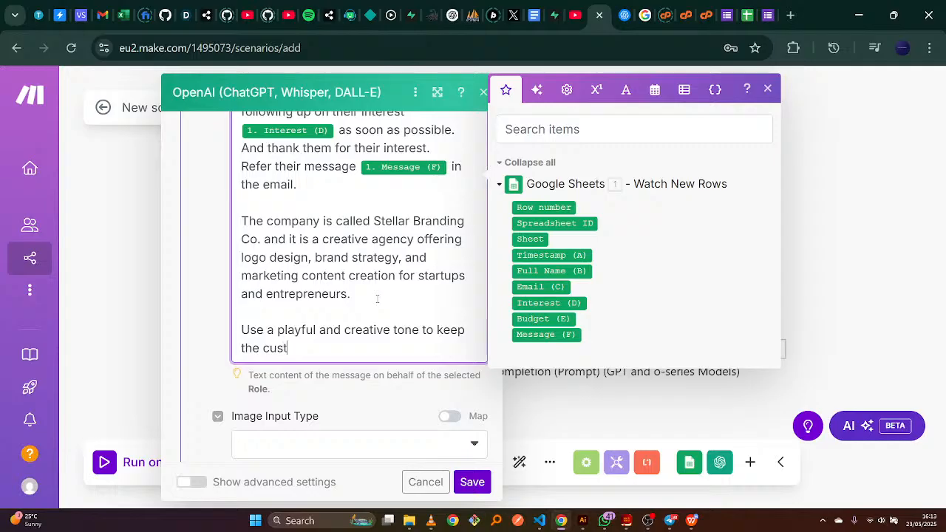
text(omer engaged)
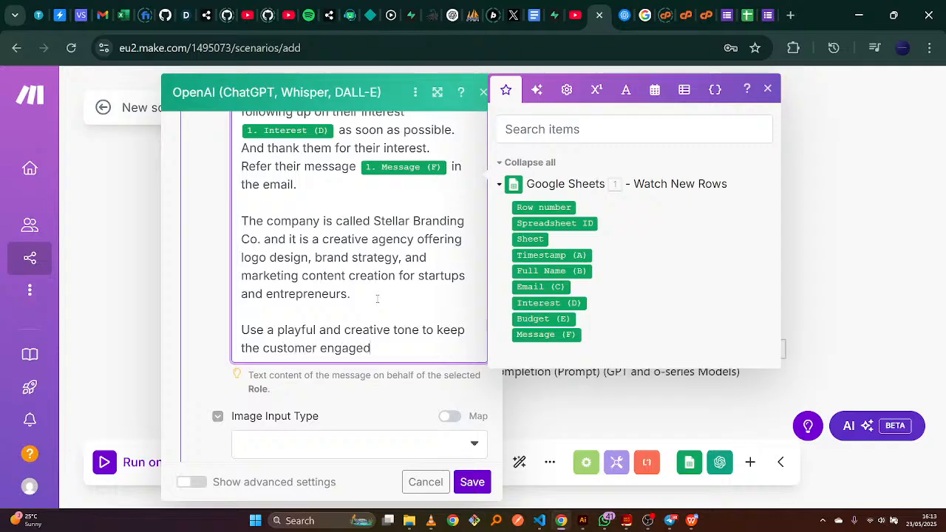
text(.)
click(410, 386)
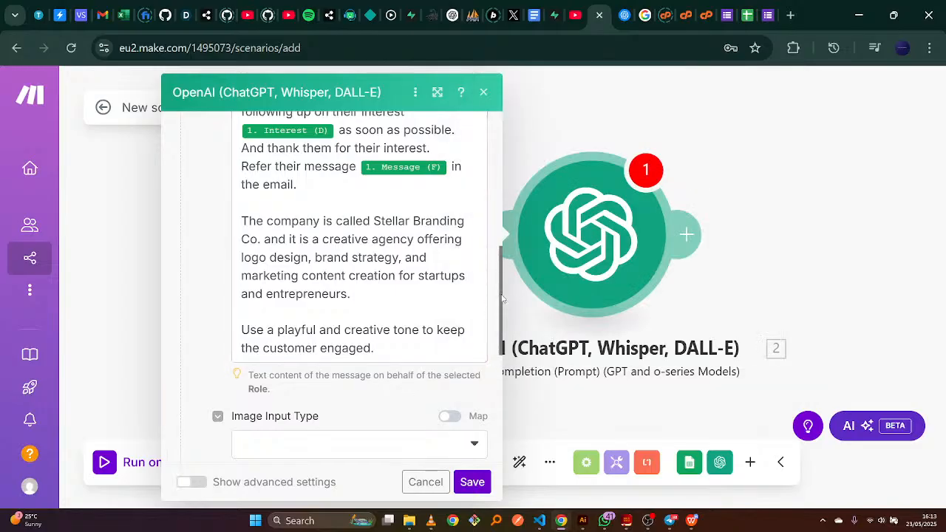
drag(502, 297, 507, 386)
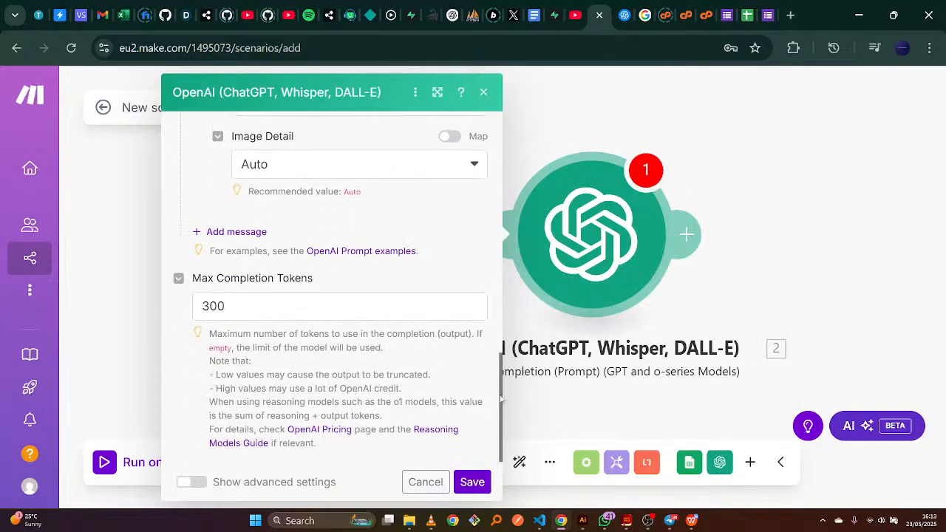
Review the completed welcome-email prompt and save the OpenAI module's settings
scroll(488, 347, up, 4)
scroll(484, 332, down, 3)
scroll(483, 366, up, 8)
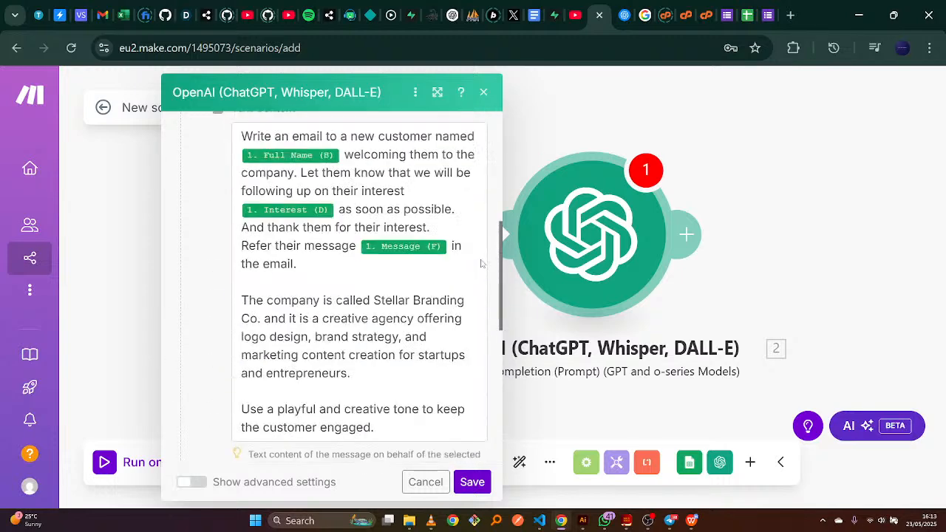
scroll(473, 212, down, 8)
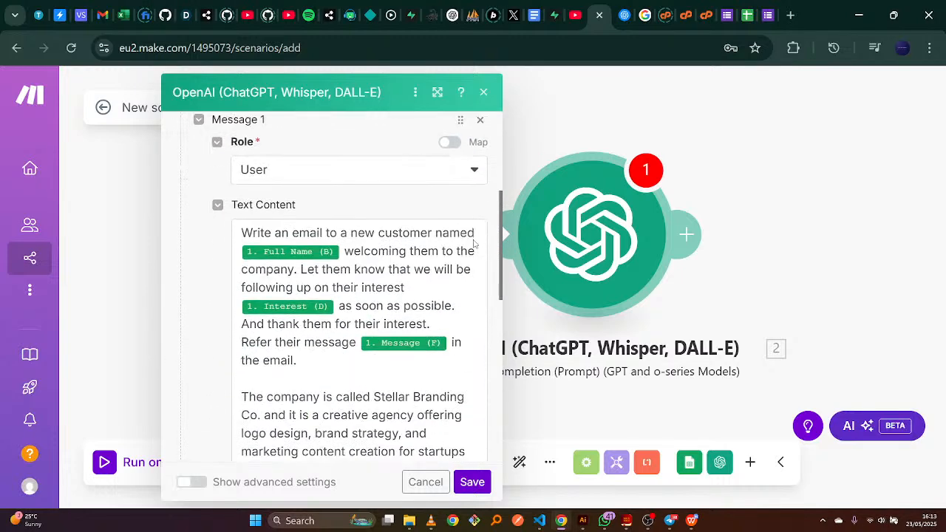
click(472, 482)
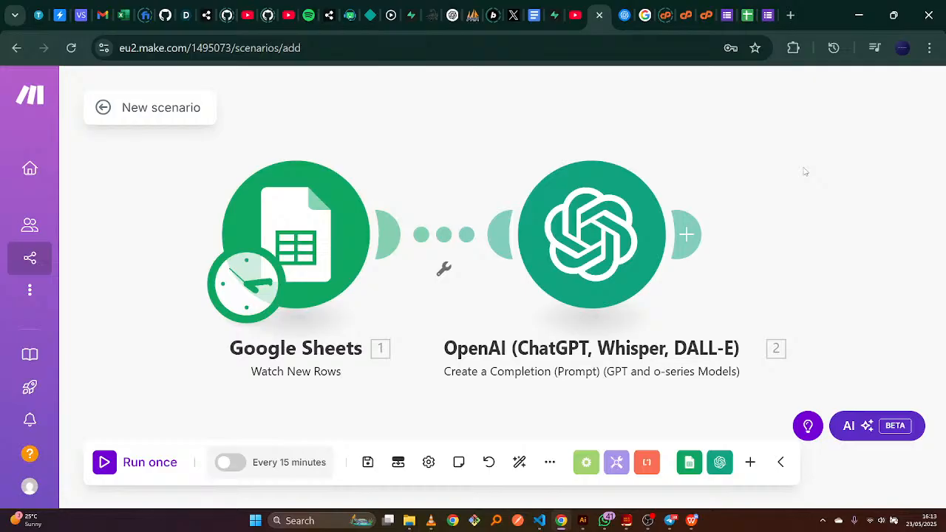
Start adding a third module directly after the OpenAI module
scroll(804, 172, down, 1)
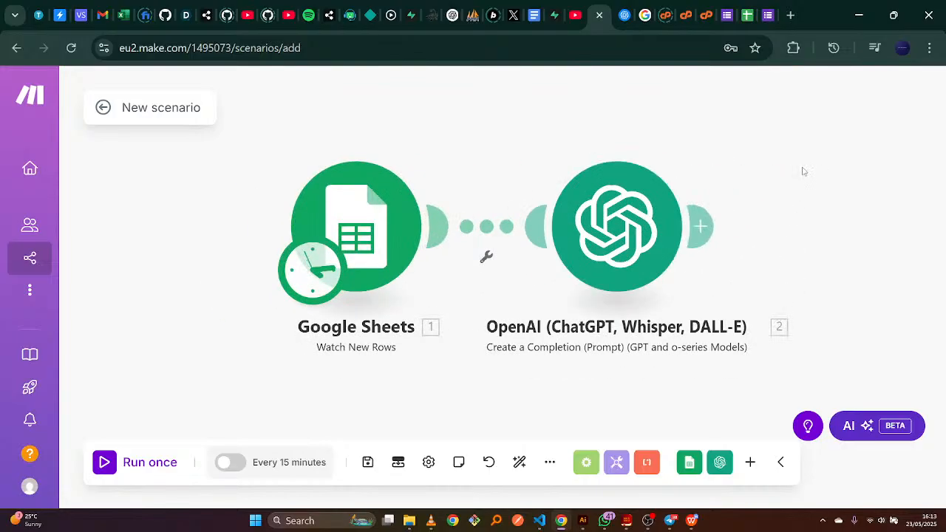
scroll(805, 172, down, 4)
scroll(805, 172, up, 3)
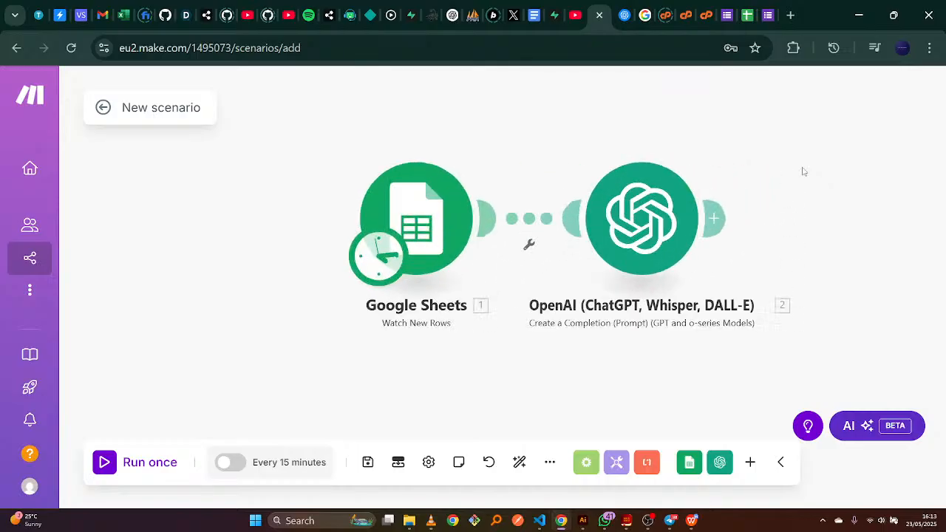
scroll(803, 171, down, 3)
scroll(775, 190, up, 2)
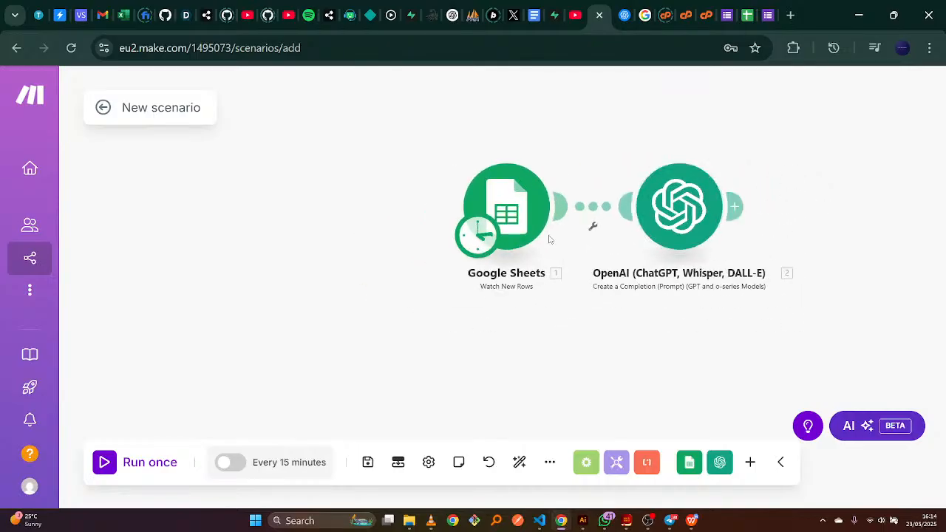
drag(382, 270, 138, 291)
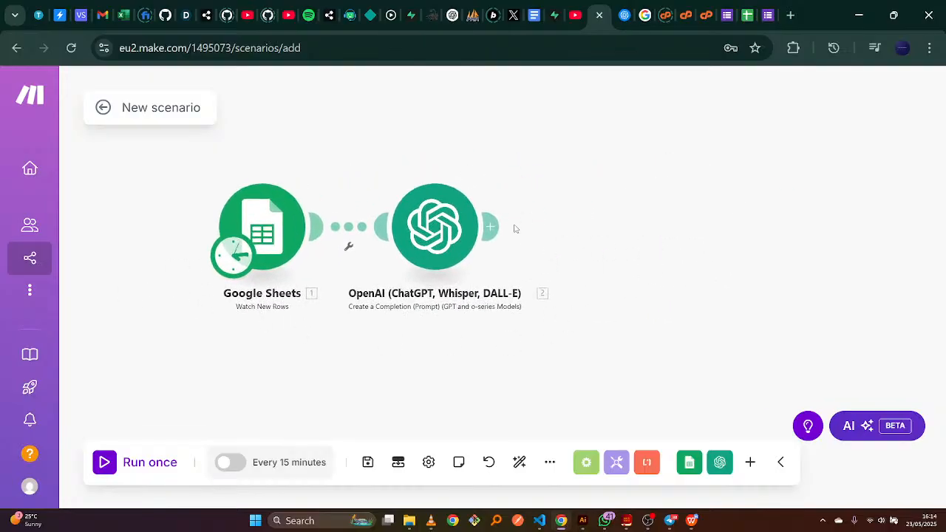
click(490, 225)
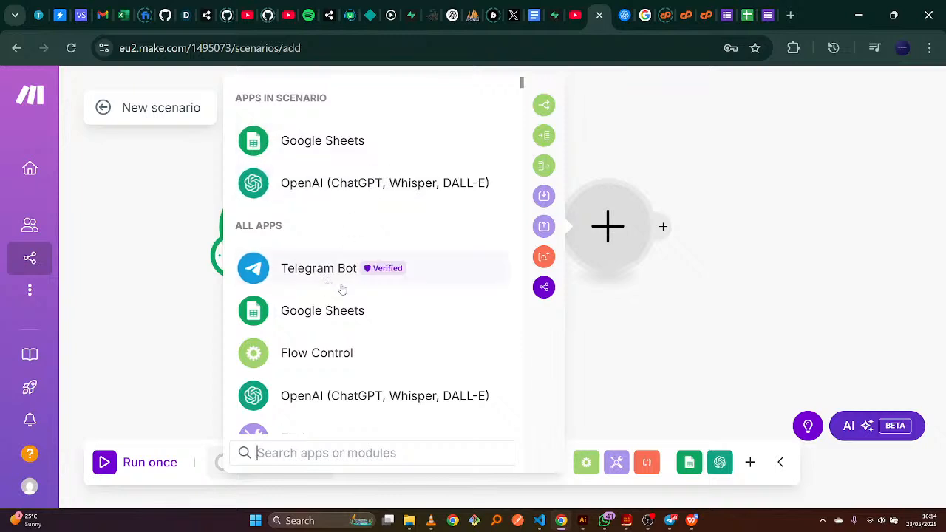
Check the questions on the Stellar Branding Co. form and return to the Make scenario
click(767, 16)
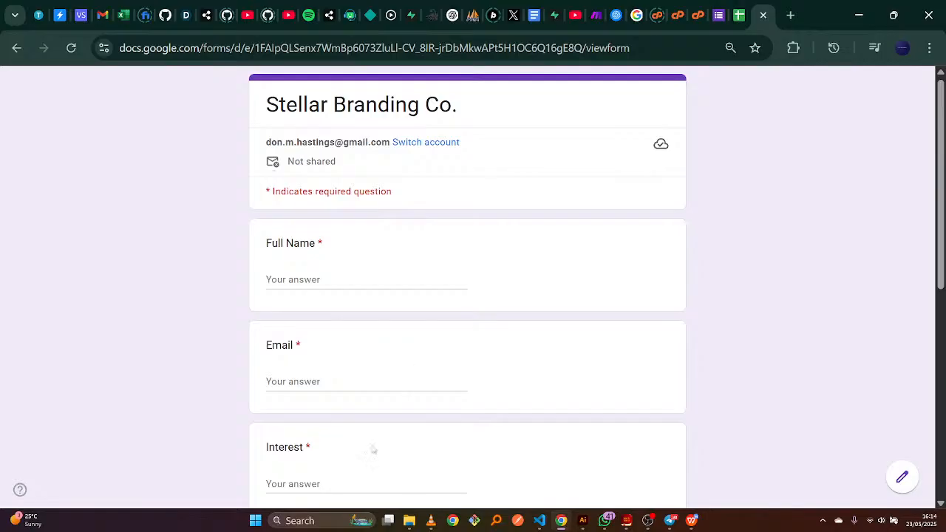
scroll(923, 397, down, 10)
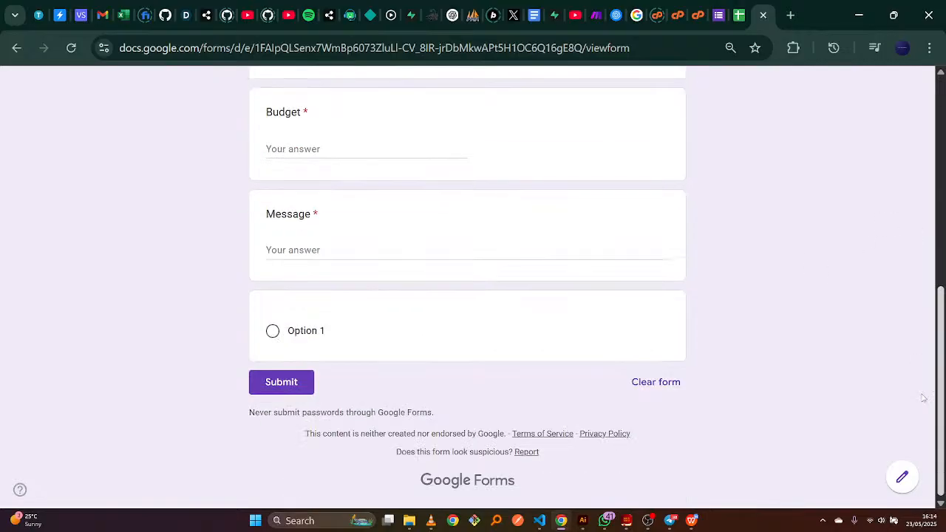
scroll(923, 396, up, 10)
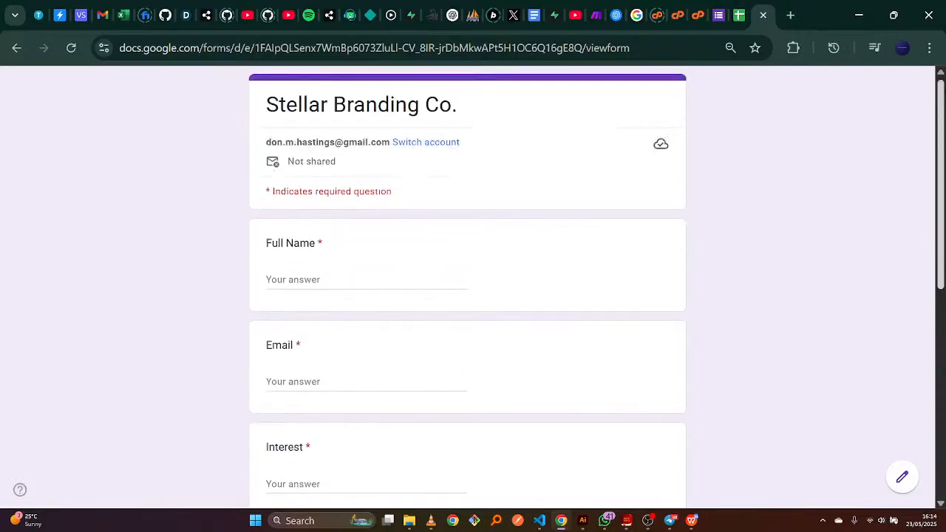
click(596, 6)
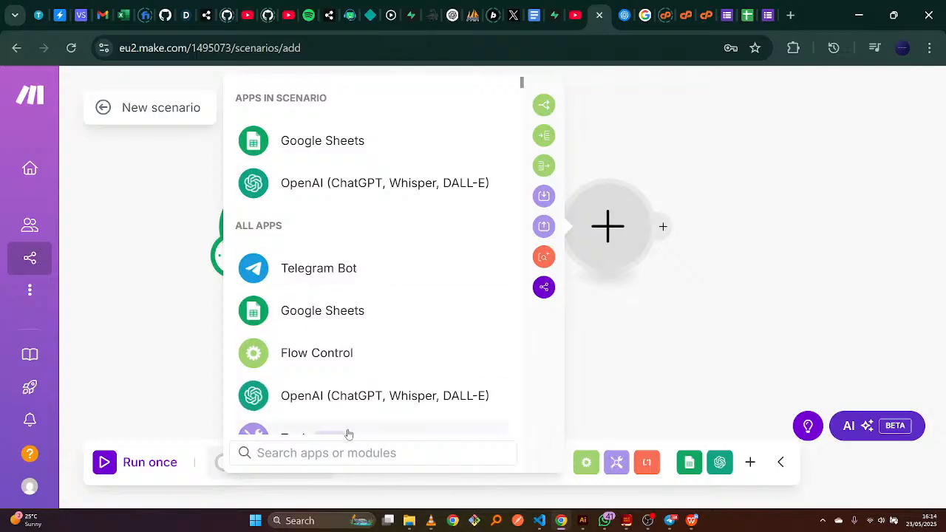
Find Gmail among the apps and add its Send an Email action as the new module
text(gmi)
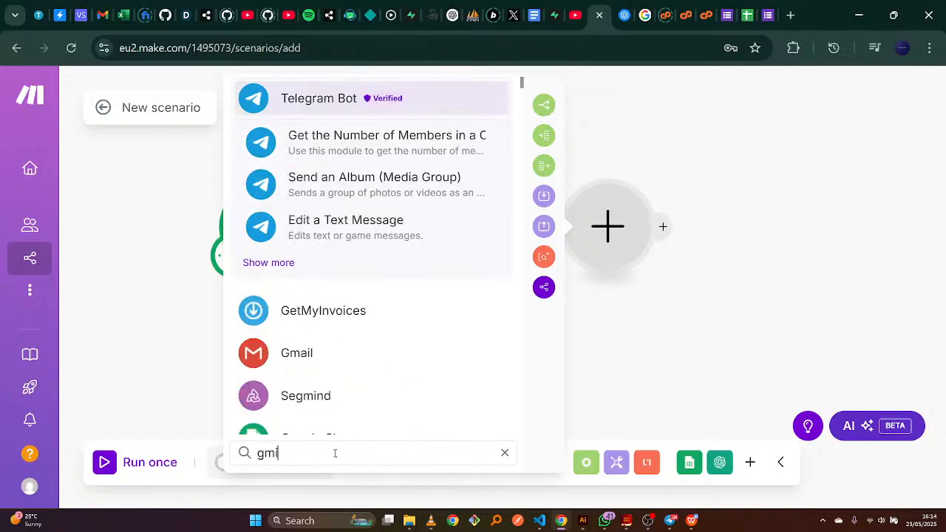
click(286, 354)
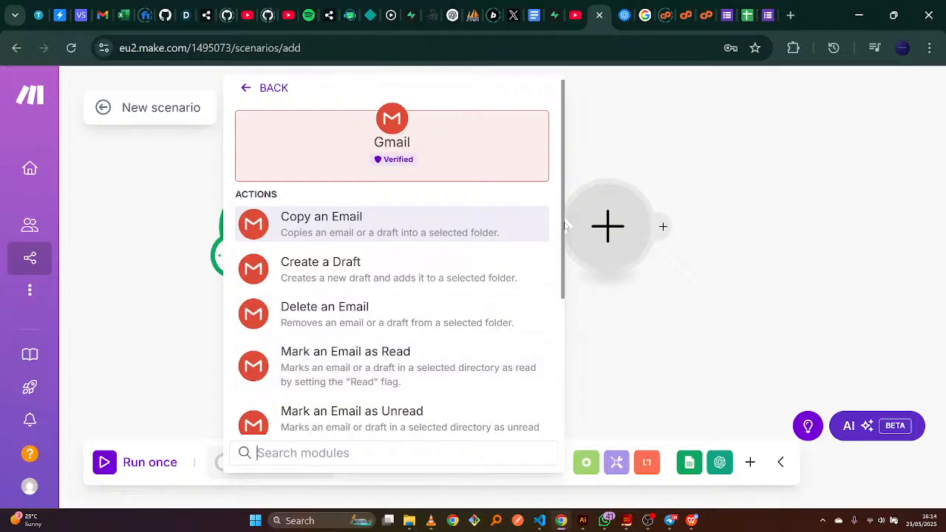
scroll(560, 317, down, 3)
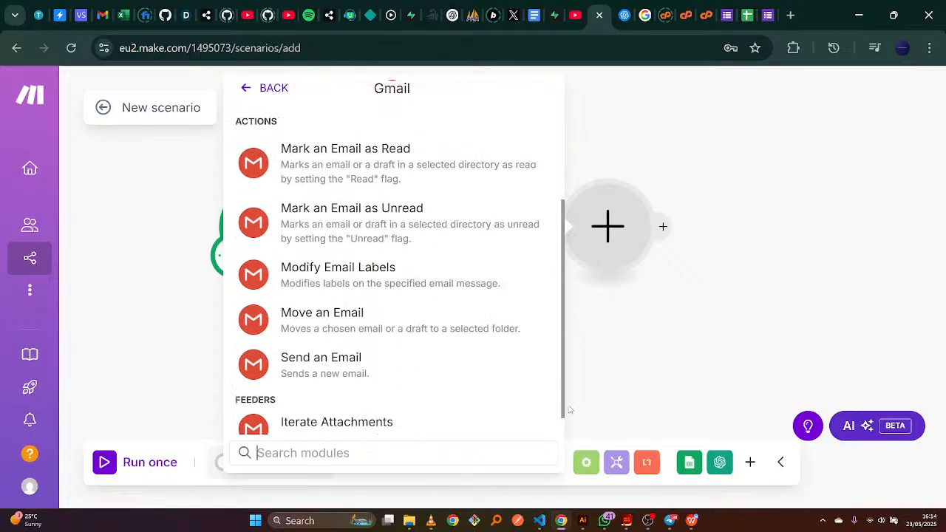
drag(569, 417, 567, 425)
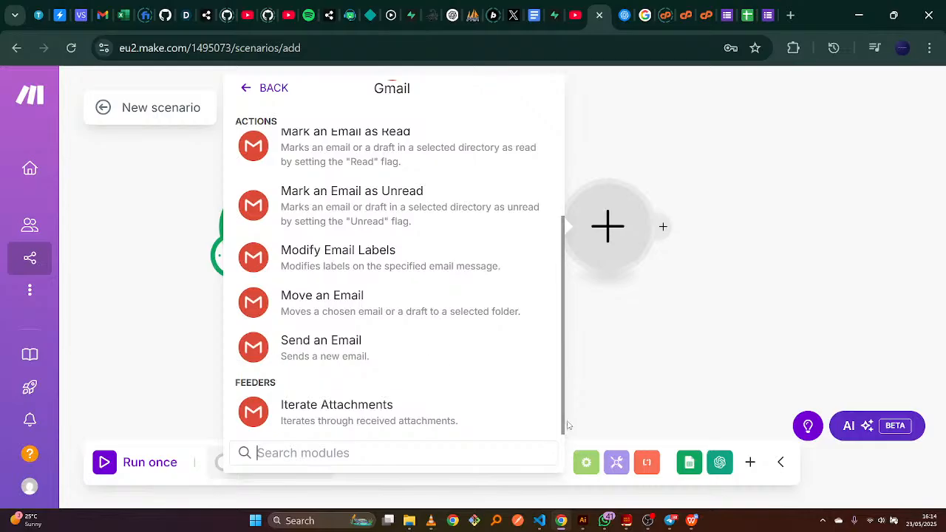
click(365, 354)
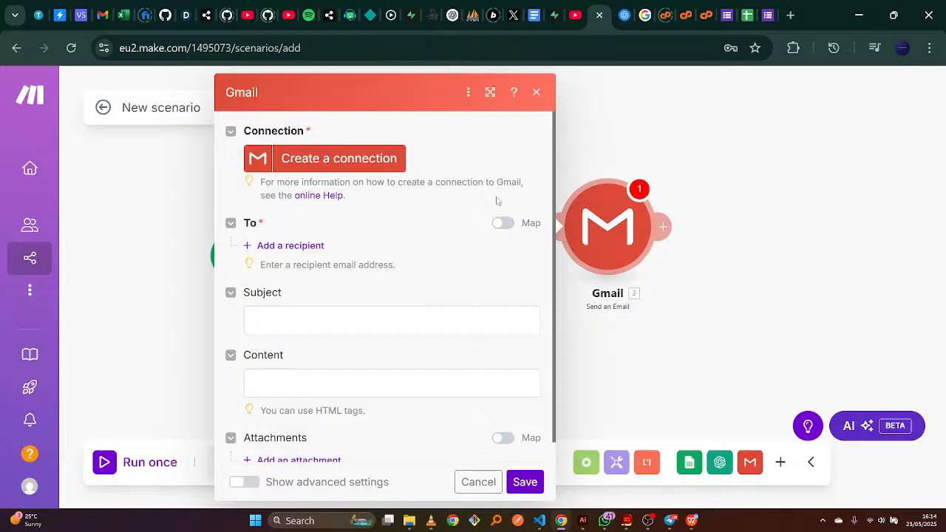
Try to create a Gmail connection by signing in with Google, keeping the default connection name, and dismiss the connection dialog
click(327, 164)
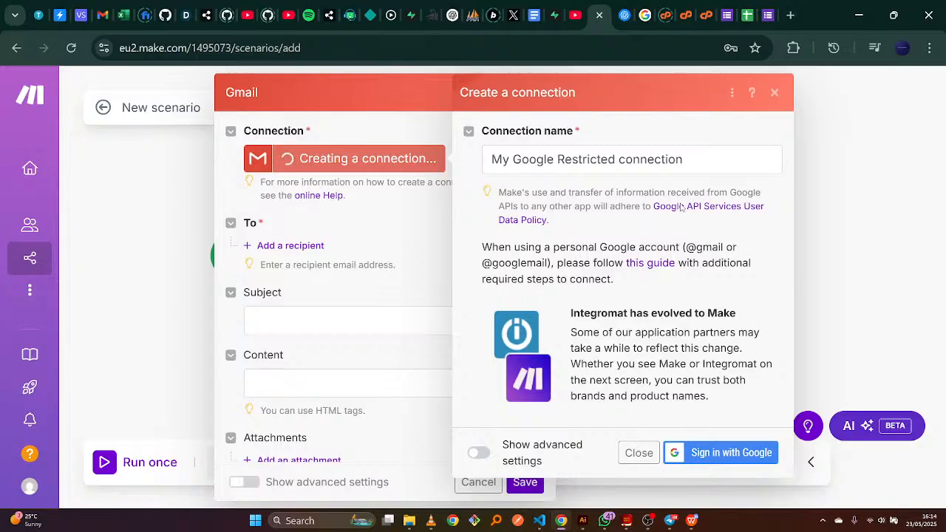
click(701, 457)
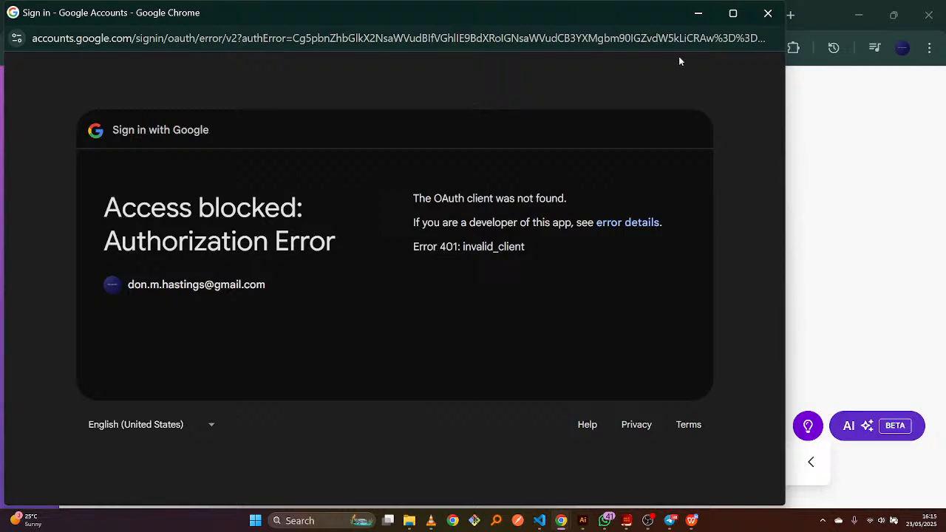
click(768, 13)
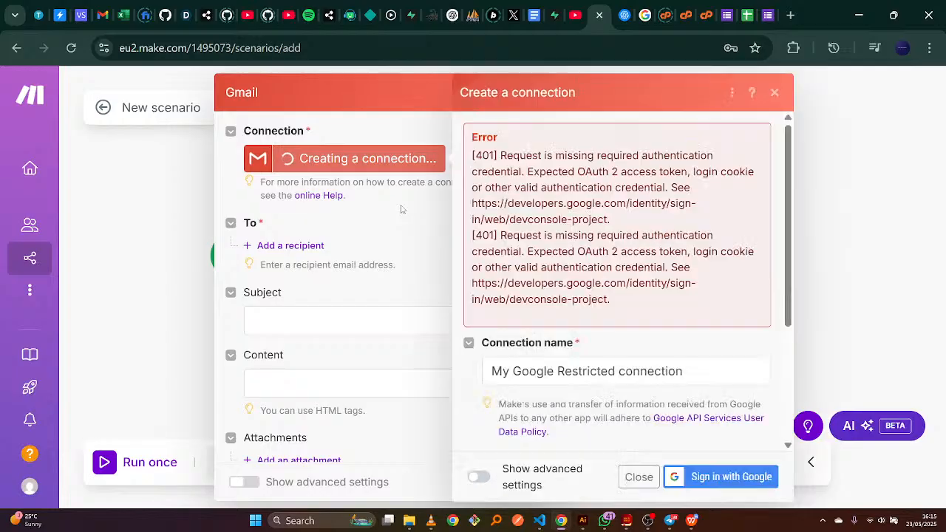
click(703, 345)
click(686, 340)
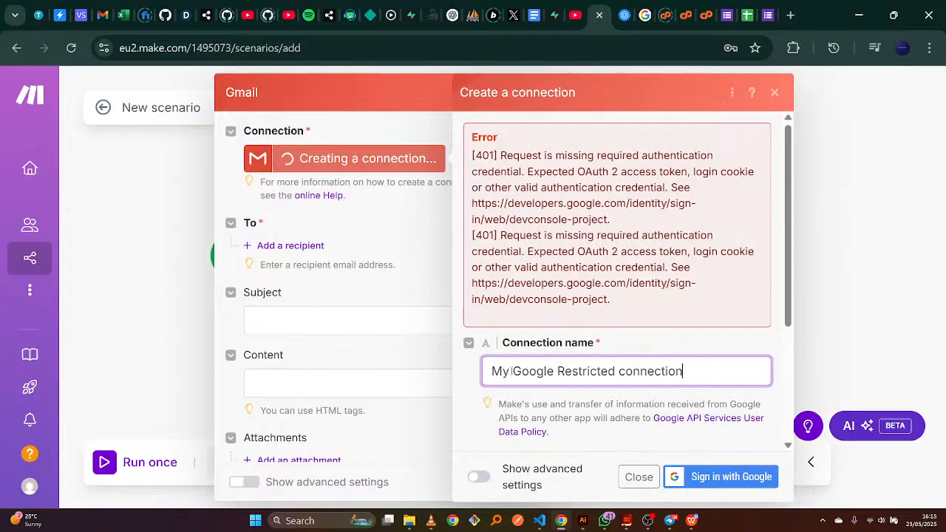
click(427, 266)
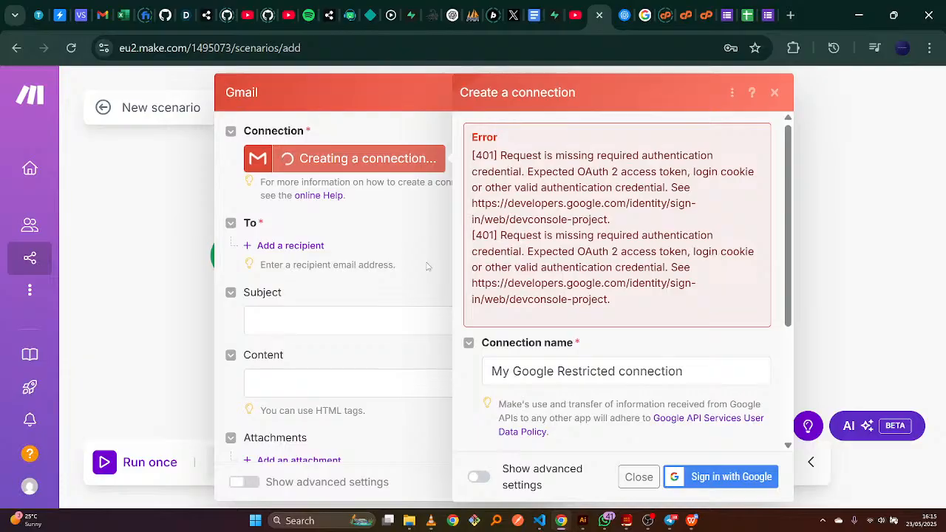
click(775, 94)
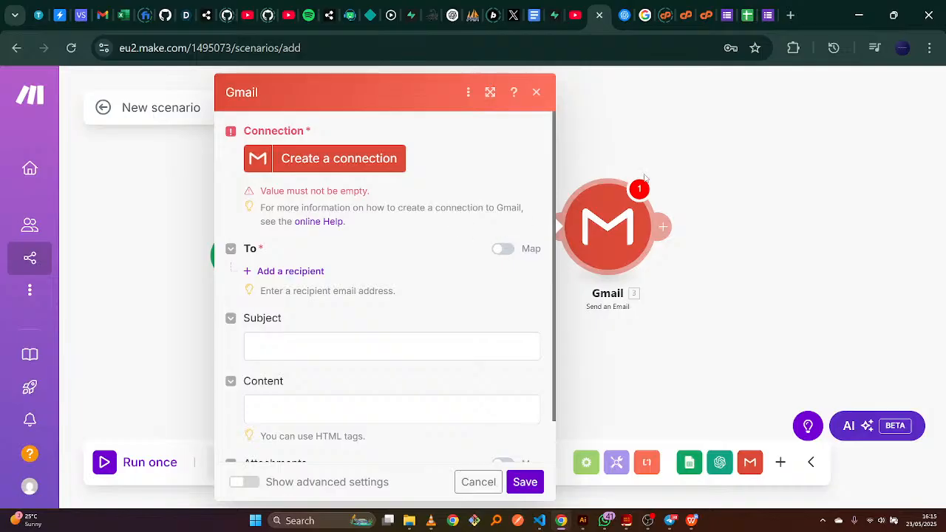
Check the available Chrome profiles from a new Chrome window and return to the Make scenario
click(459, 524)
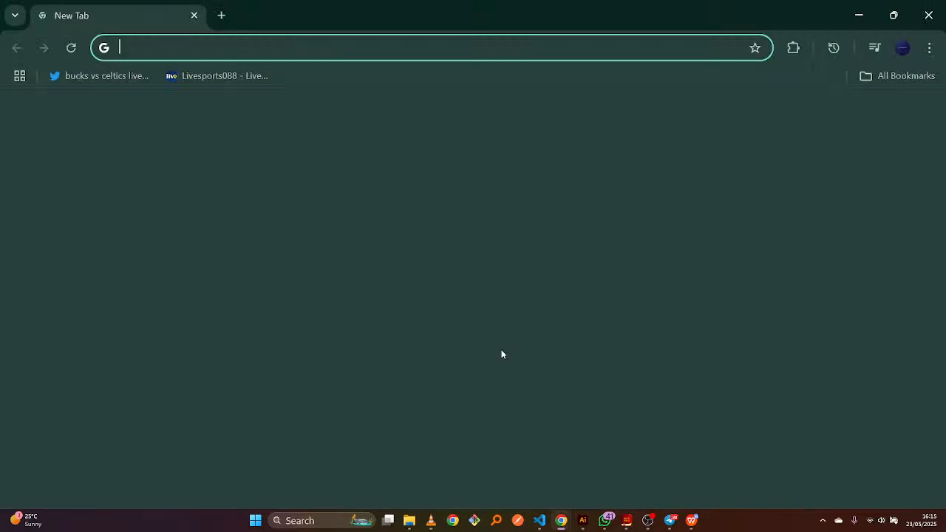
click(927, 15)
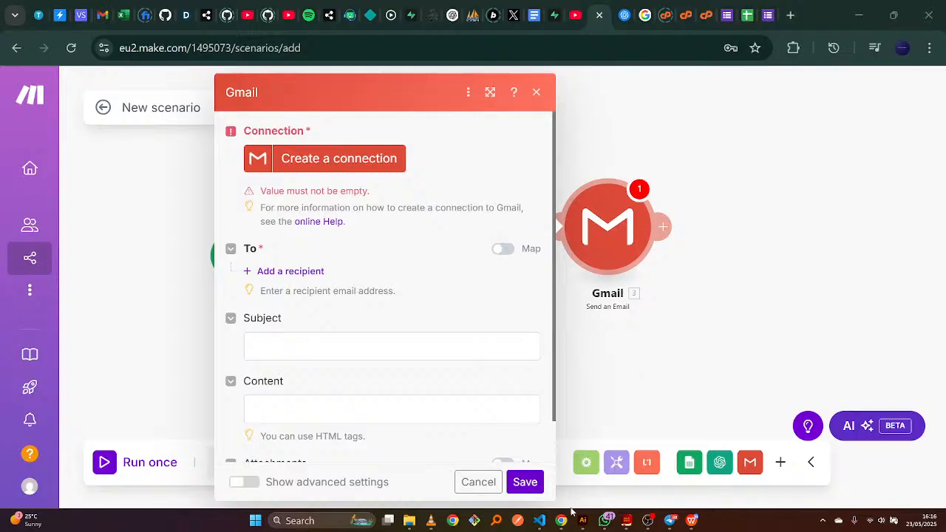
click(453, 521)
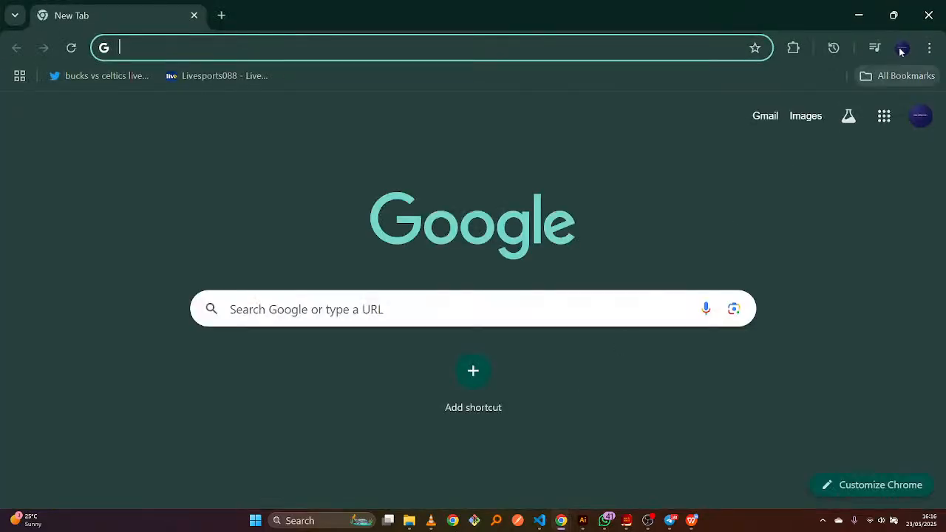
click(902, 48)
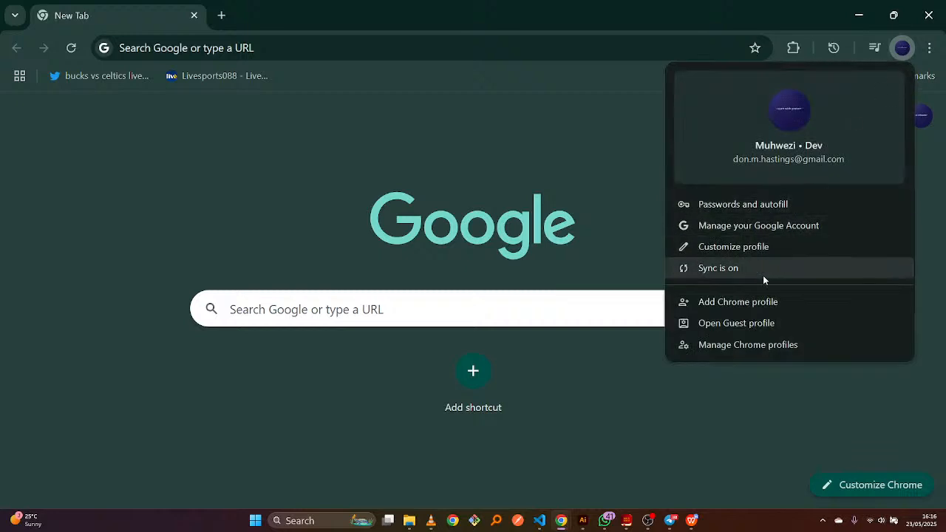
click(737, 344)
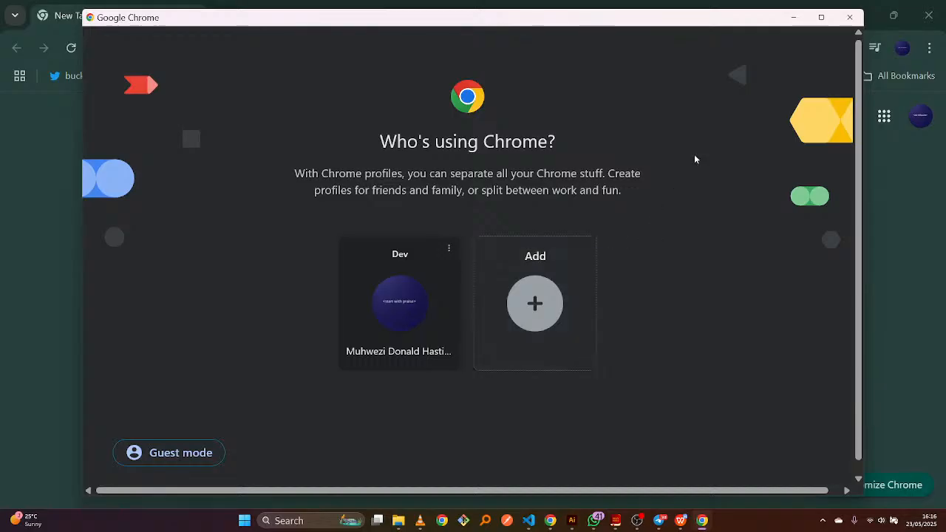
click(850, 17)
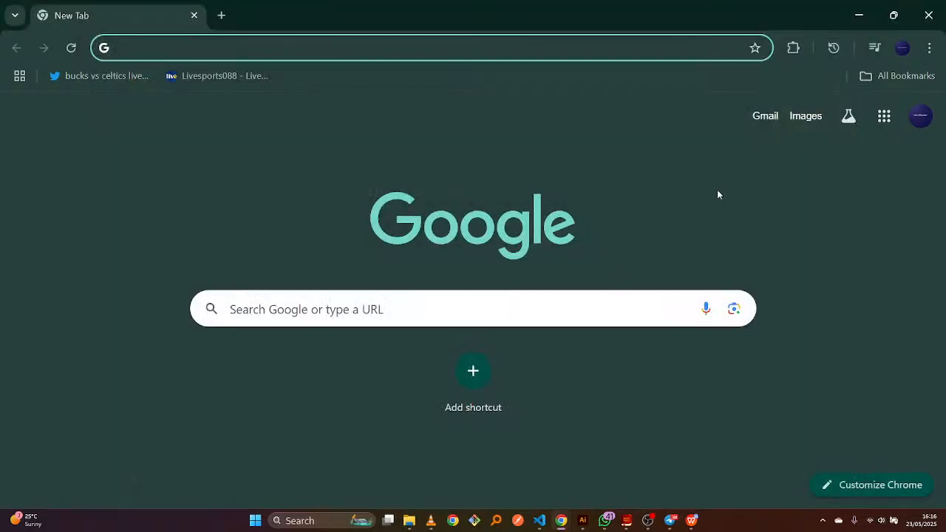
click(927, 16)
Try the Google sign-in for the Gmail connection again, view the authorization error details, and close the sign-in window
click(355, 158)
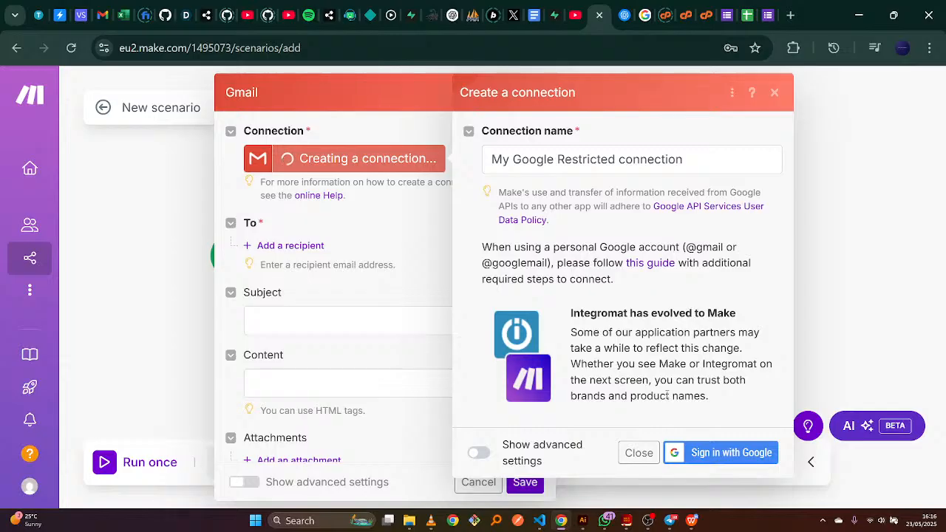
click(702, 454)
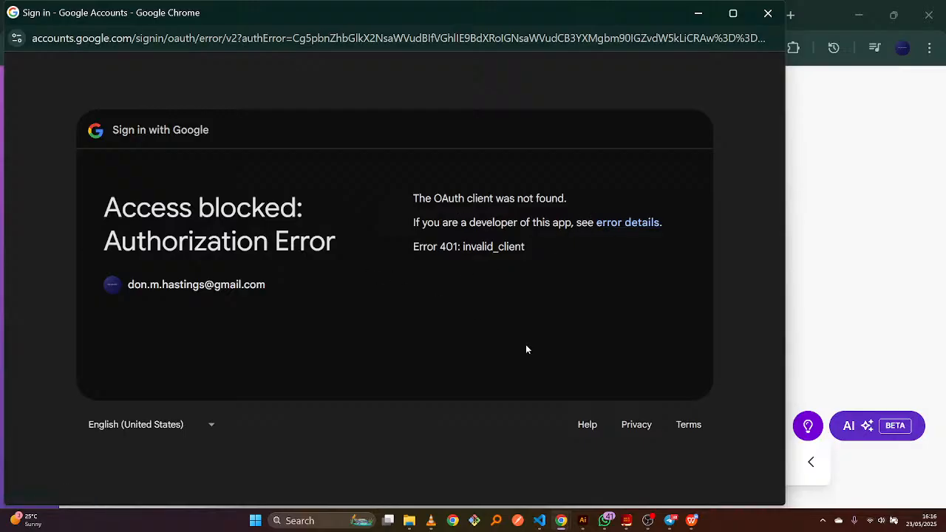
click(615, 225)
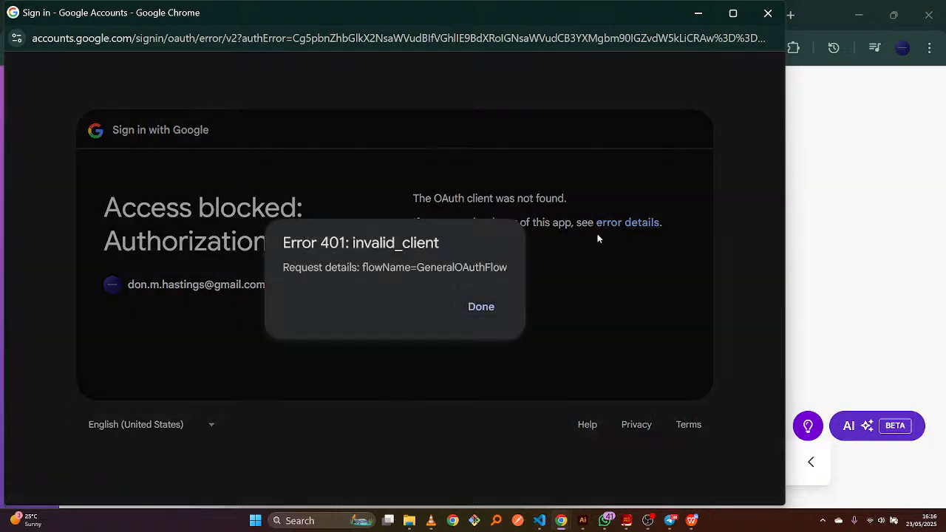
click(481, 307)
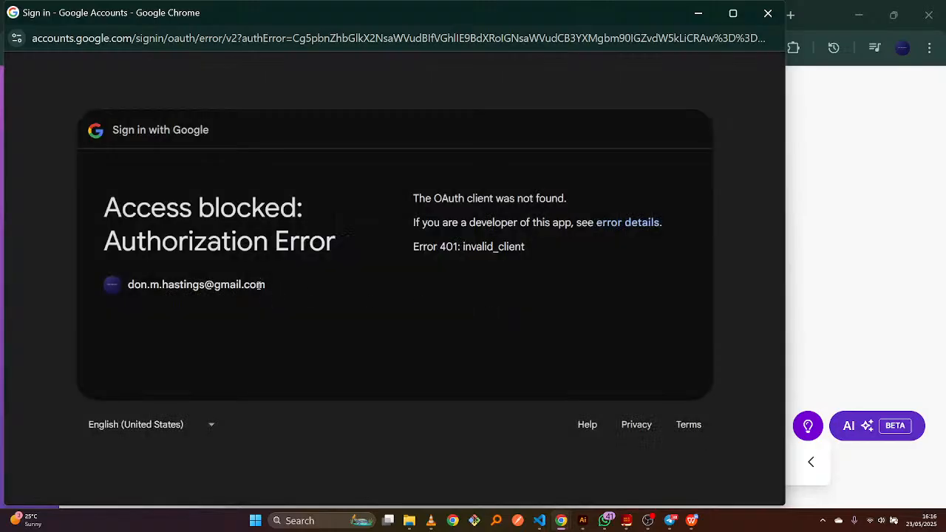
click(768, 12)
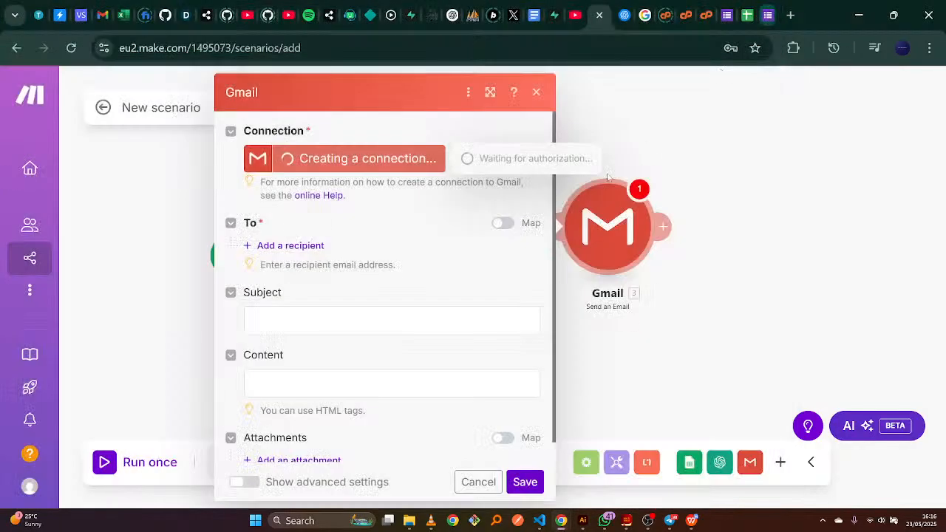
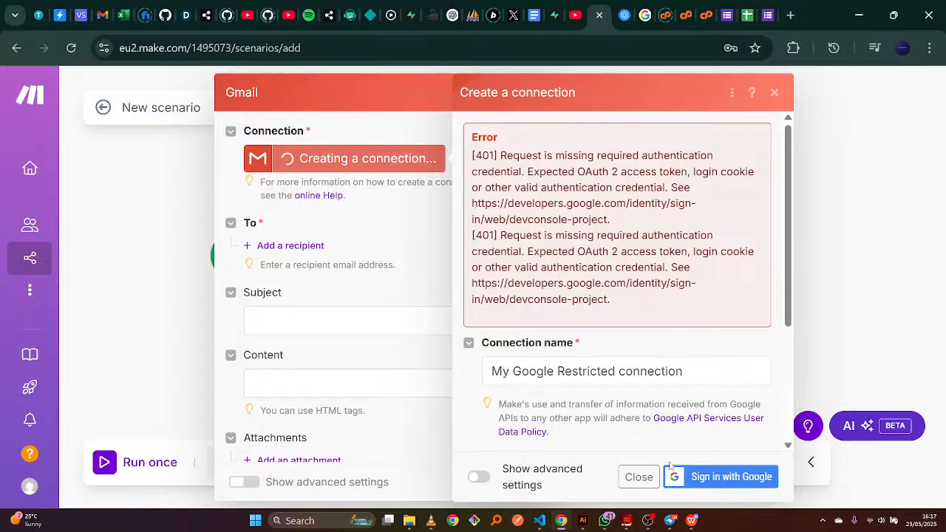
Review the Gmail connection's advanced settings, hide them again, and try the Google sign-in once more before closing its window
click(478, 477)
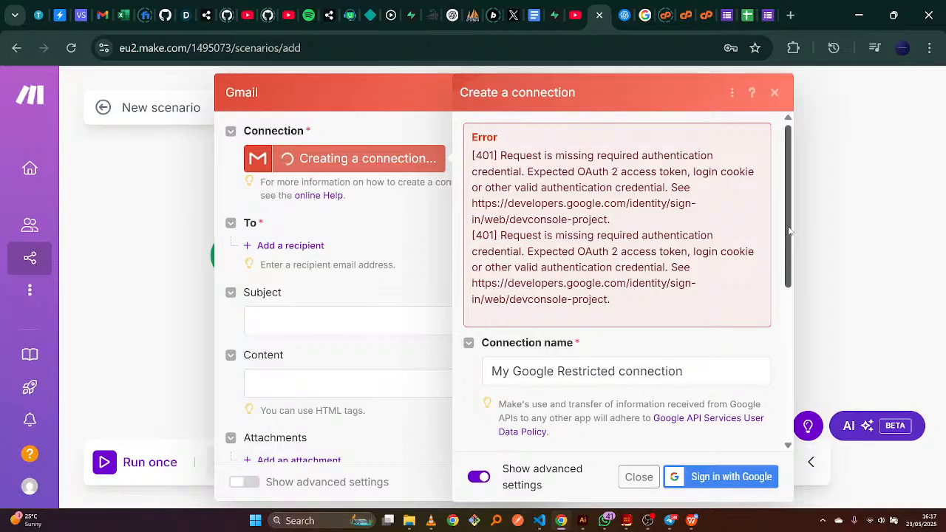
drag(790, 231, 779, 305)
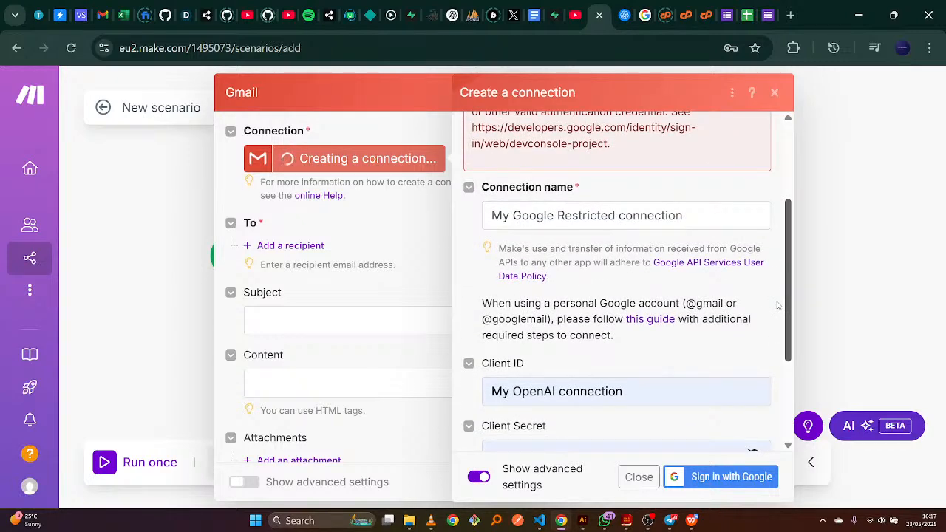
scroll(777, 305, up, 3)
scroll(751, 246, down, 1)
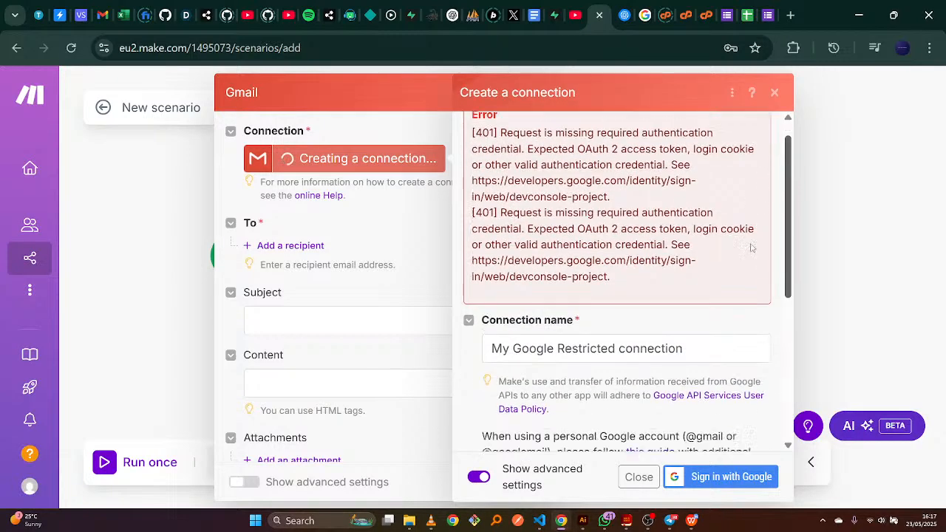
click(478, 477)
click(702, 475)
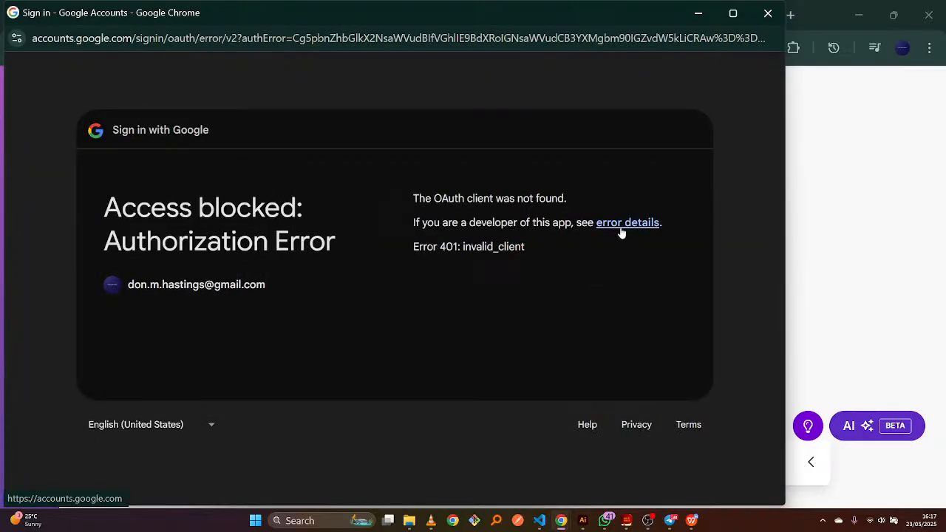
click(771, 23)
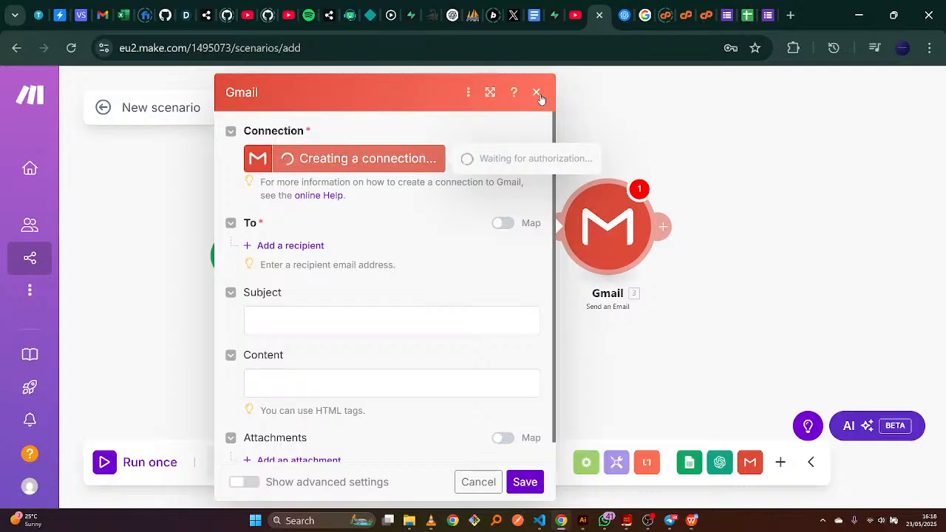
Sign out of all Google accounts from the Google Account page and return to the Make scenario
click(902, 48)
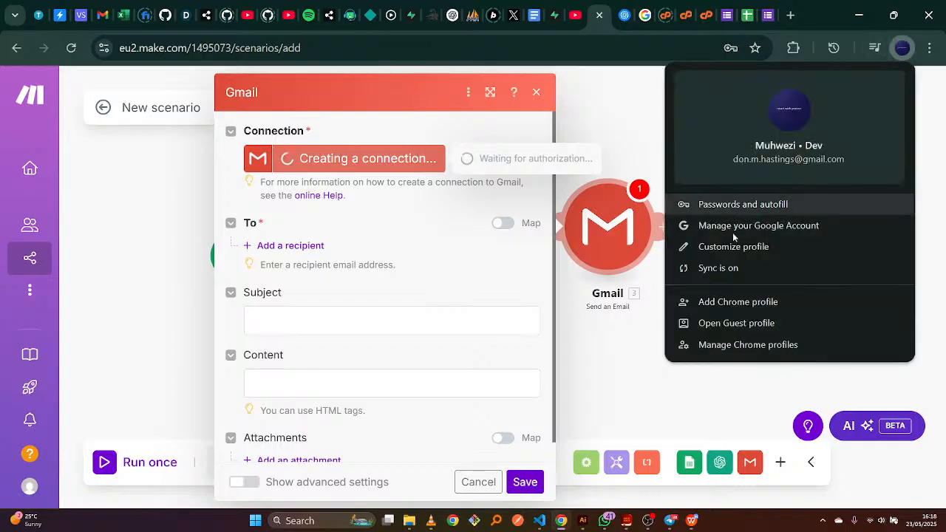
click(770, 223)
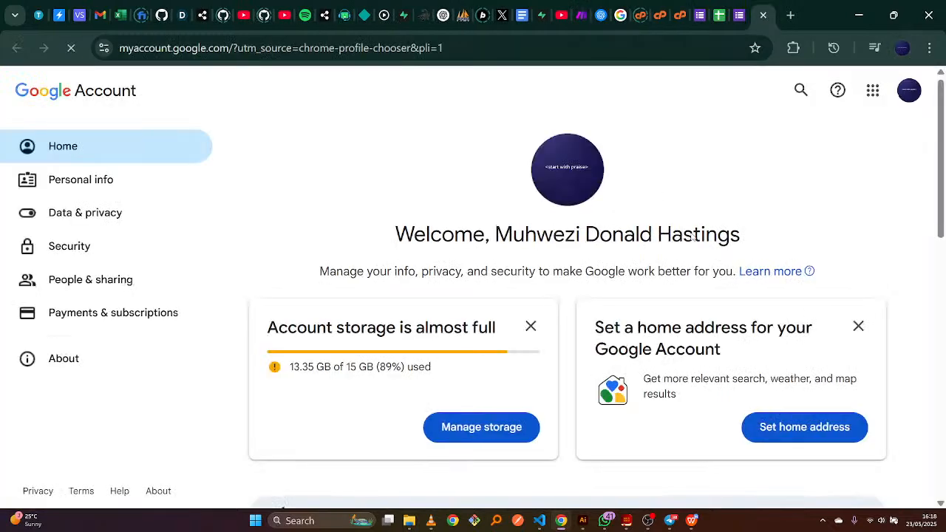
click(914, 94)
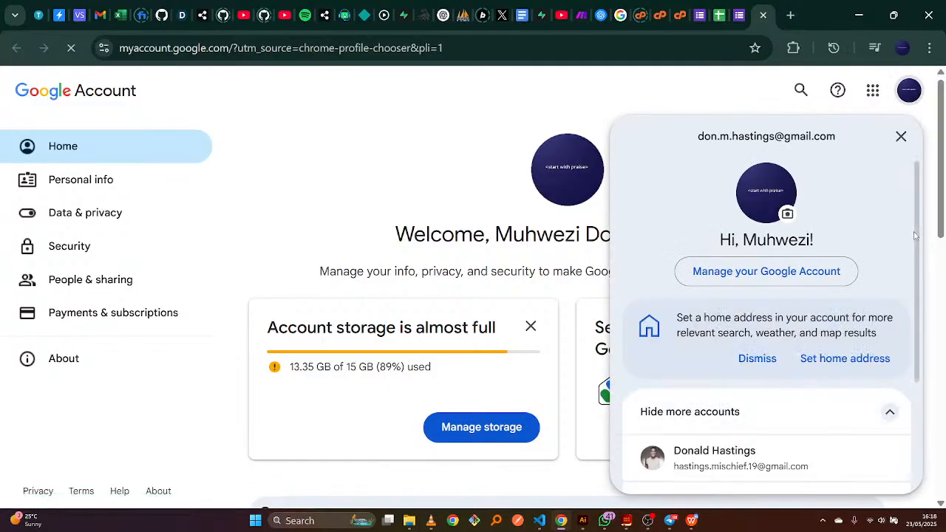
scroll(895, 344, down, 3)
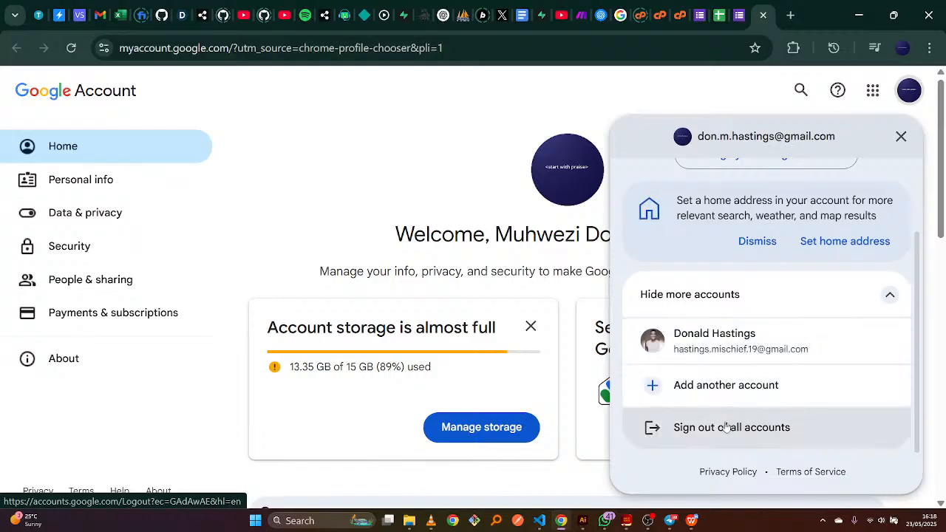
click(727, 428)
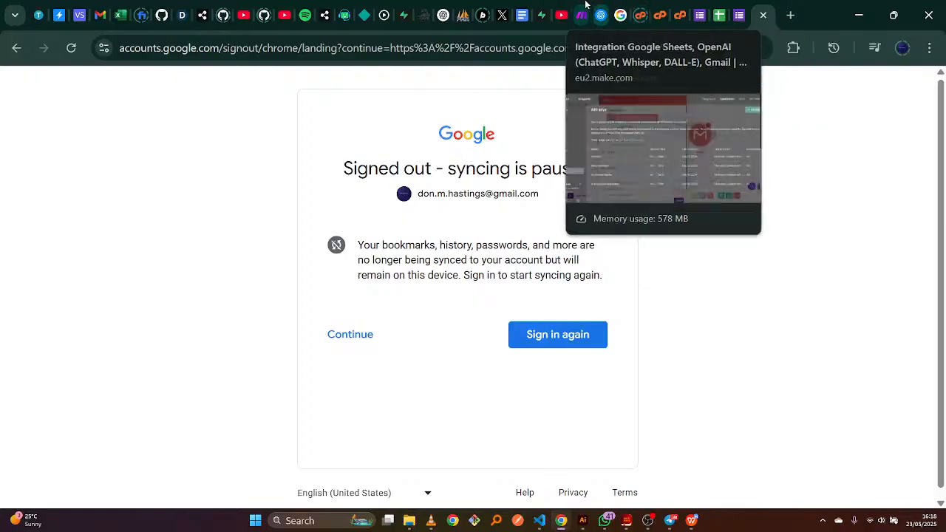
click(583, 6)
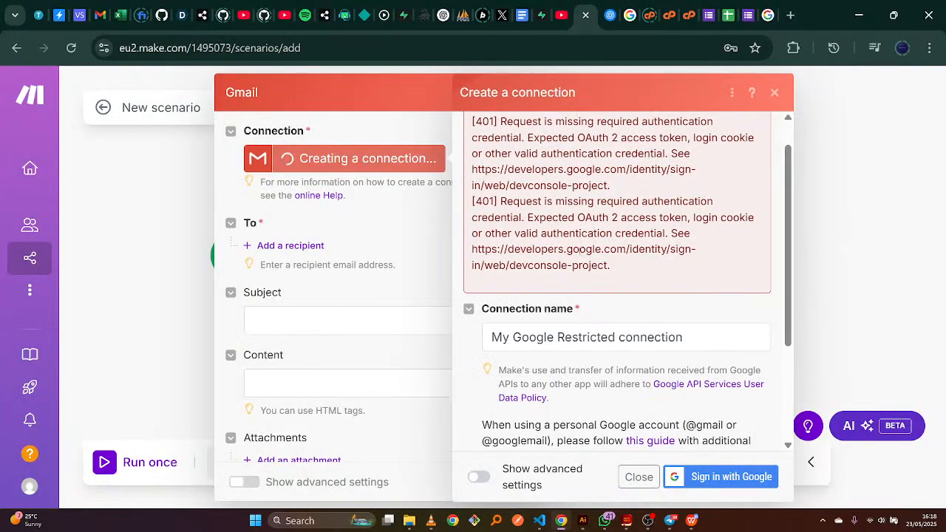
Restart the Gmail connection with its default name, try signing in with Google, view the error details, and close the sign-in window
click(697, 310)
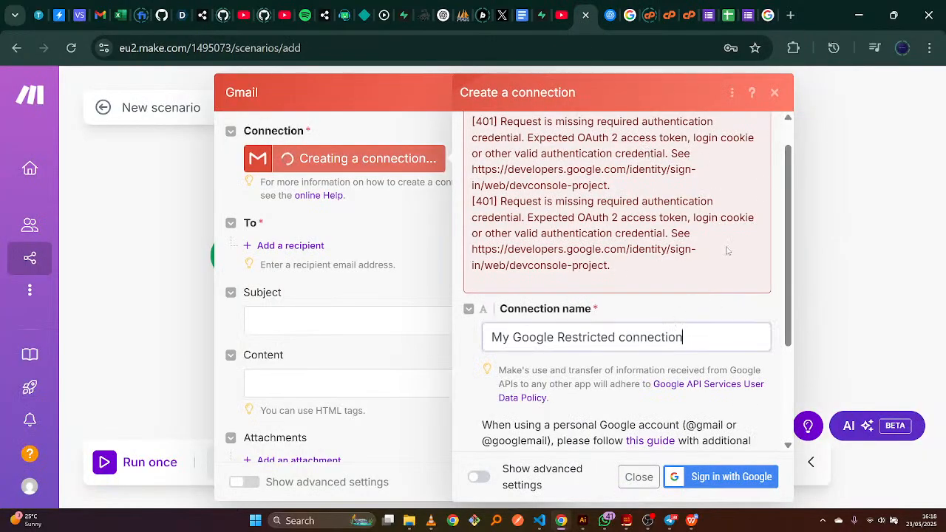
click(774, 93)
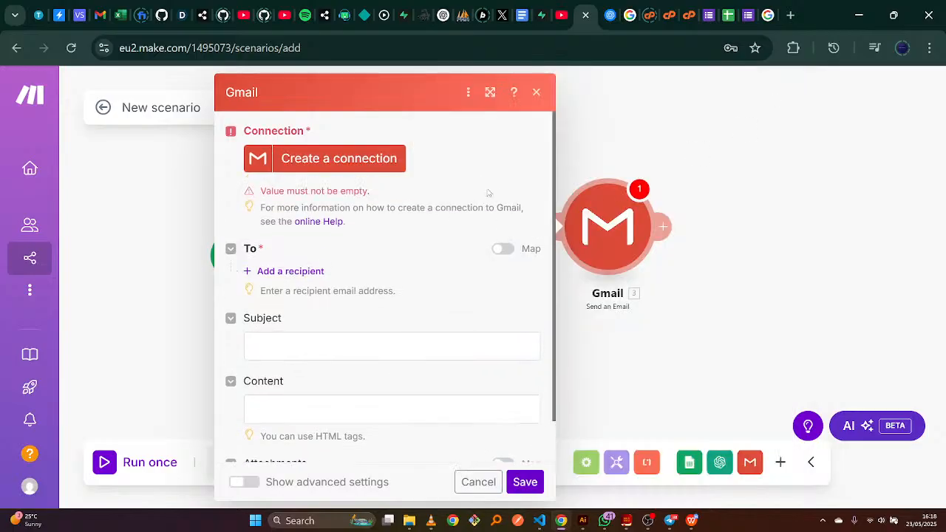
click(328, 163)
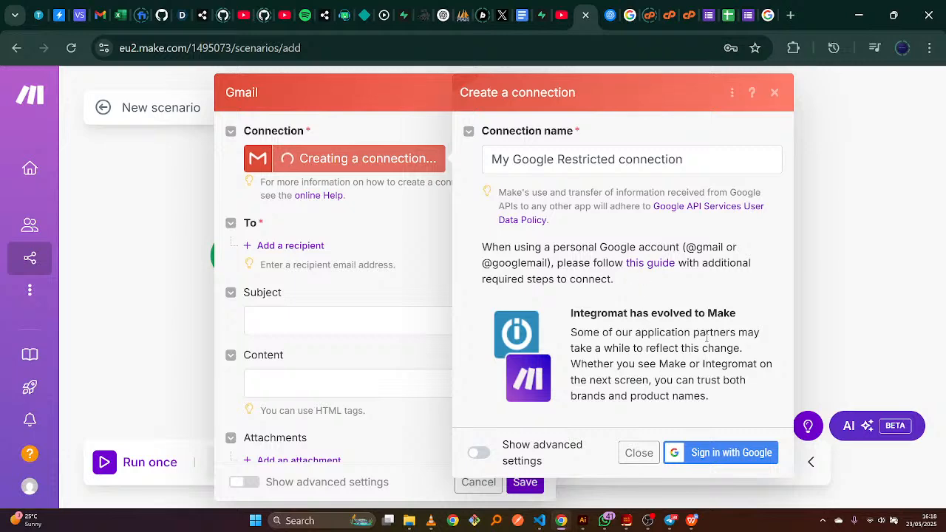
click(693, 456)
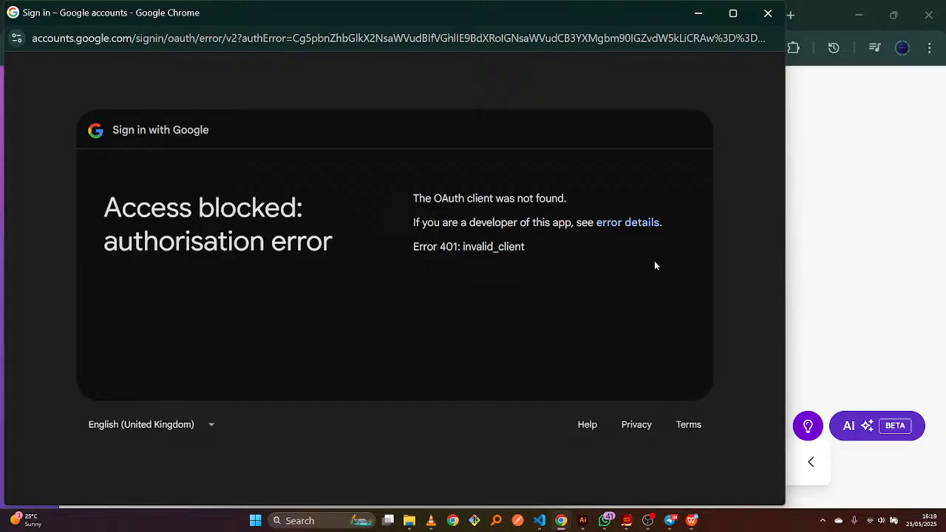
click(643, 223)
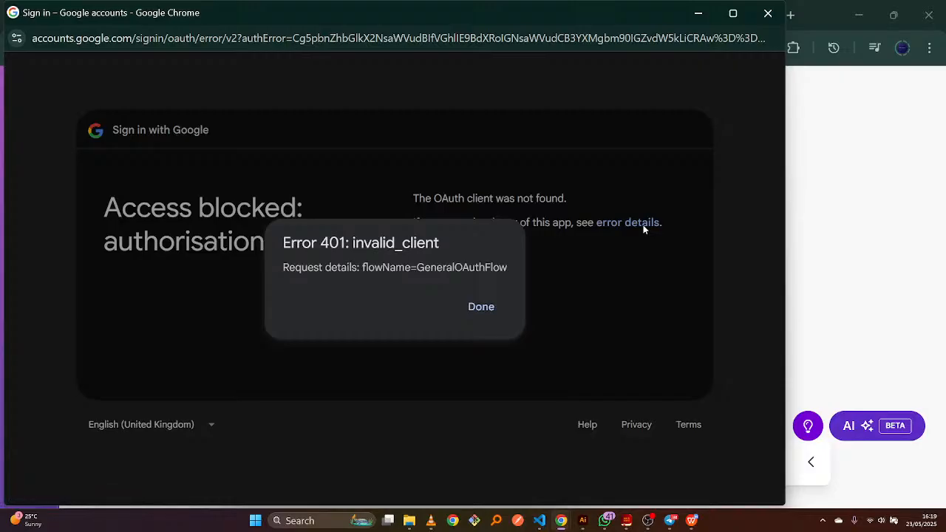
click(484, 307)
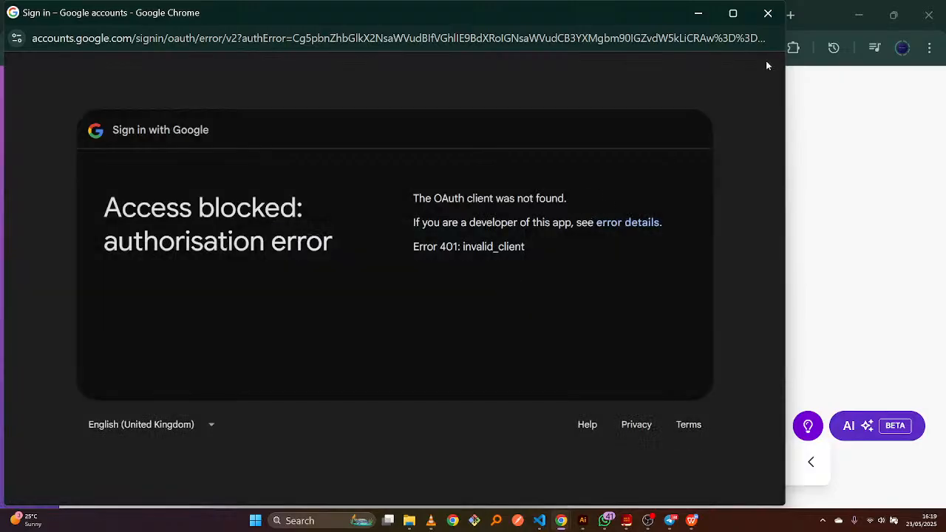
click(768, 14)
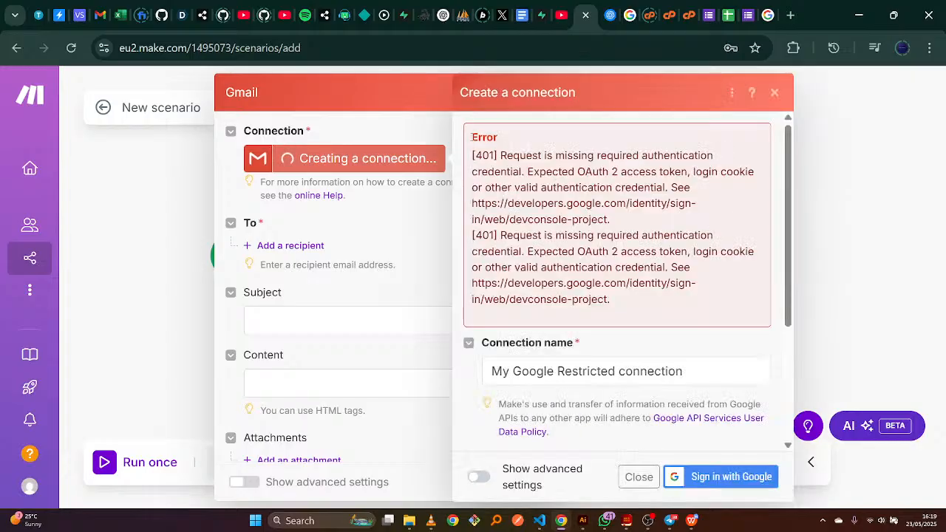
Copy the full error text from the Gmail connection dialog and start a new chat in ChatGPT
drag(472, 136, 652, 304)
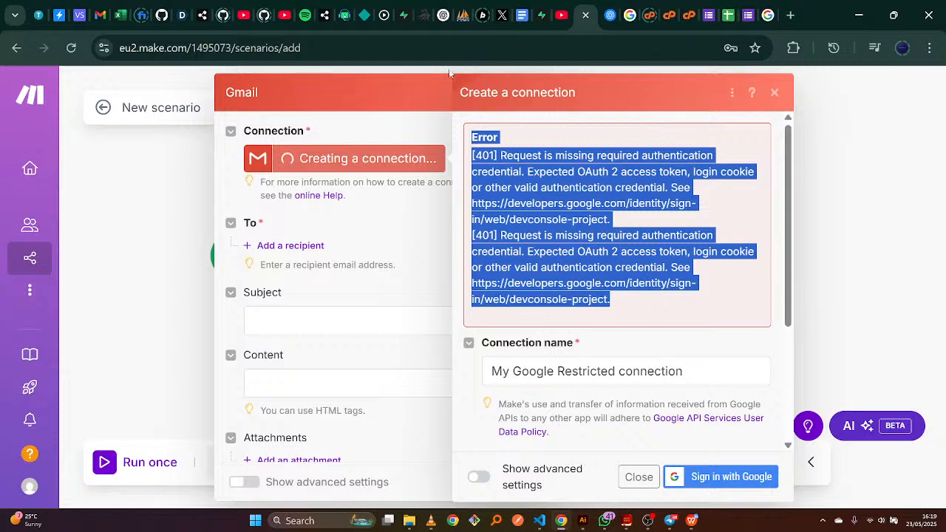
click(443, 4)
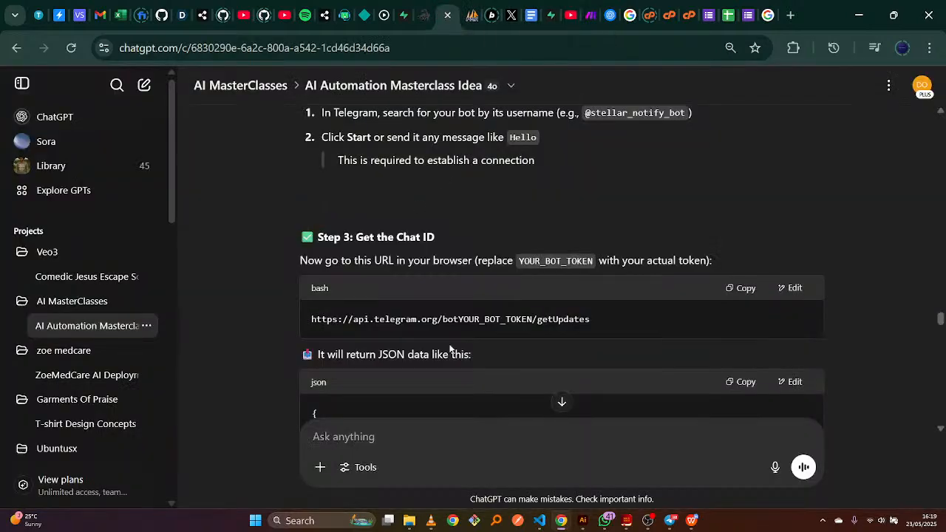
drag(940, 319, 915, 484)
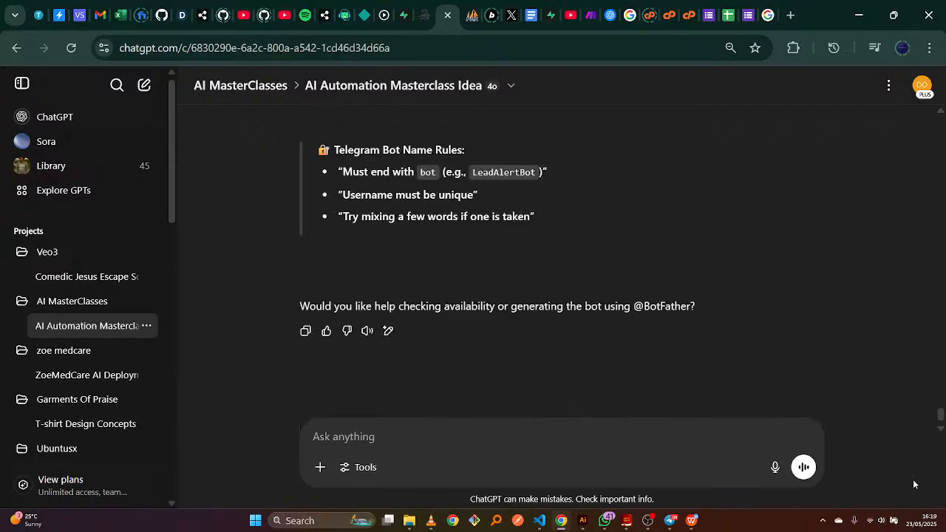
click(142, 88)
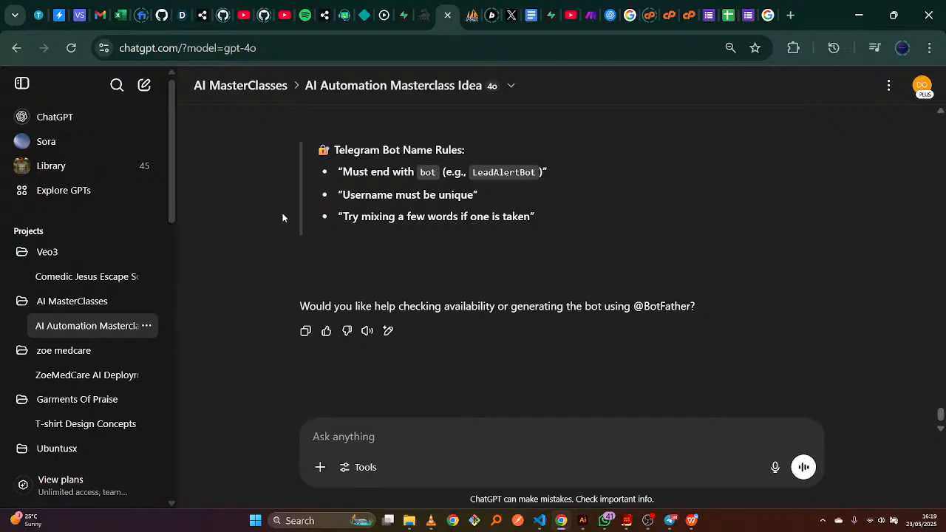
click(383, 287)
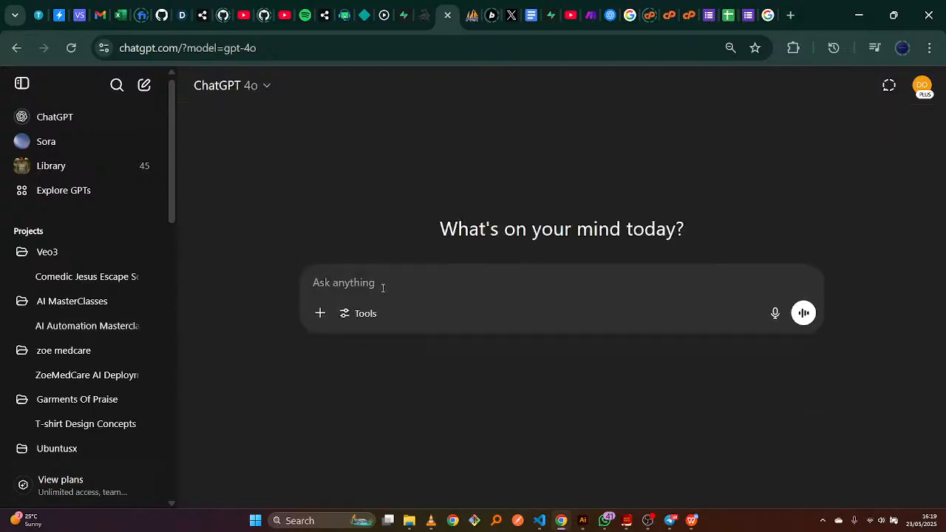
Send the prompt "I encountered this error while setting up my Gmail module in make.com:" followed by the copied error text
text(I faced)
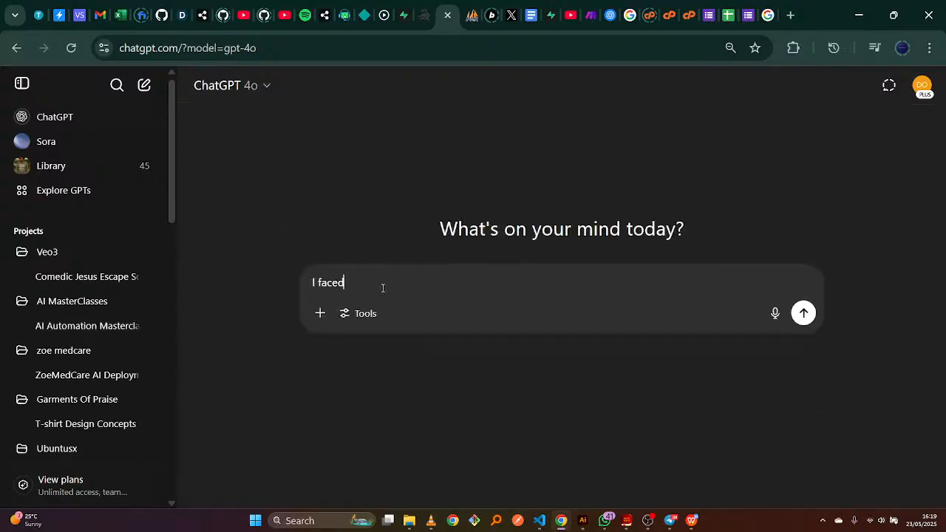
text( thi)
key(BackSpace)
key(BackSpace)
key(BackSpace)
key(BackSpace)
key(BackSpace)
key(BackSpace)
key(BackSpace)
text(enco)
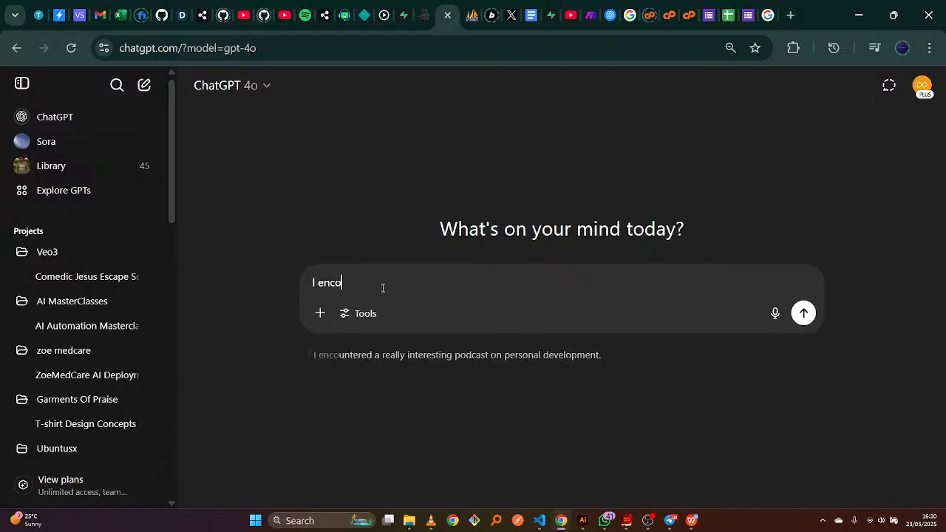
text(untere)
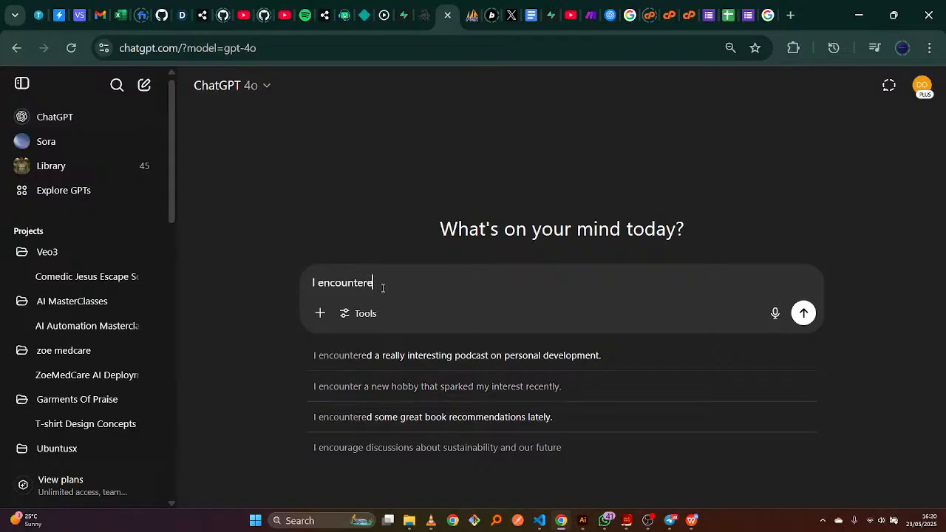
text(d this ee)
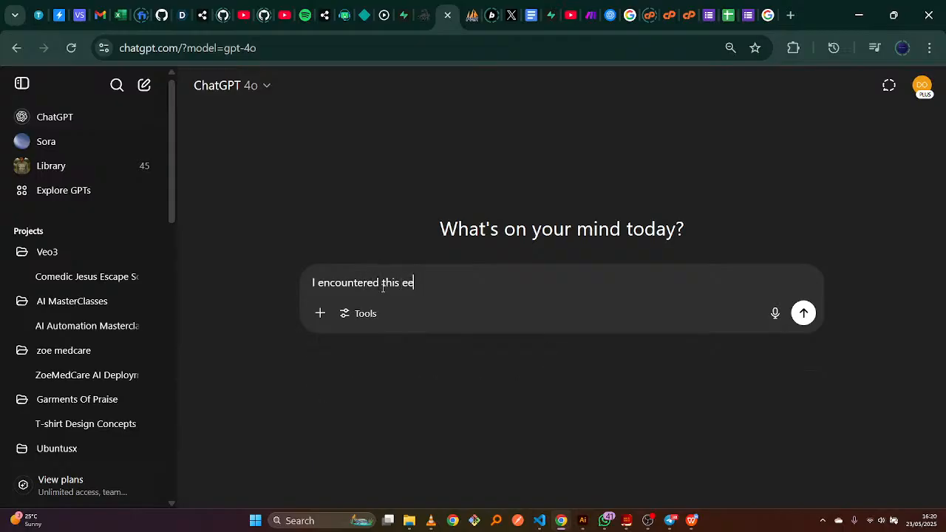
key(BackSpace)
text(rror while setting up my G)
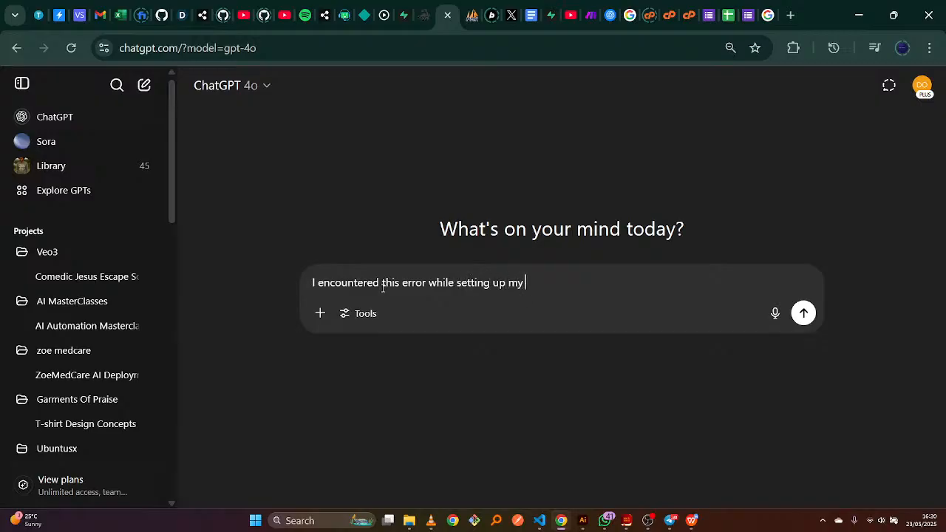
text(mail module in make.com)
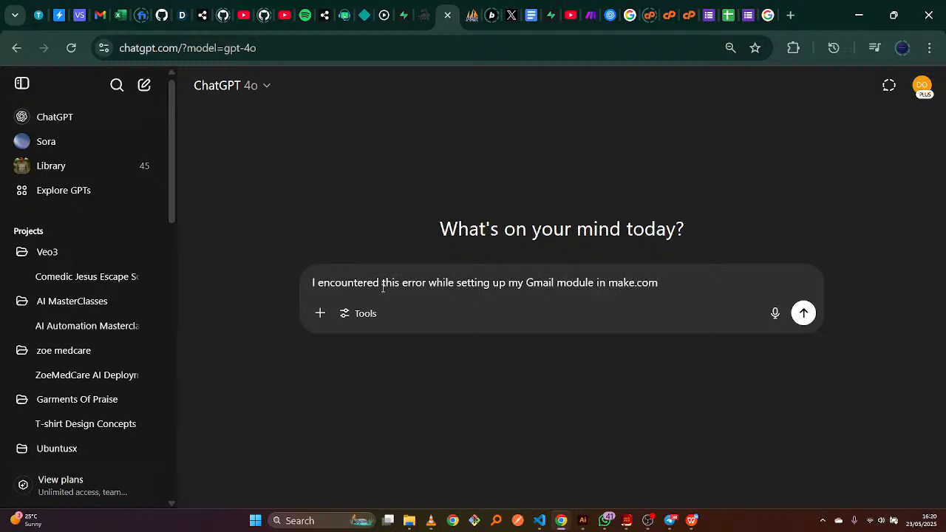
text(:)
key(shift+Return)
key(shift+Return)
key(ctrl+v)
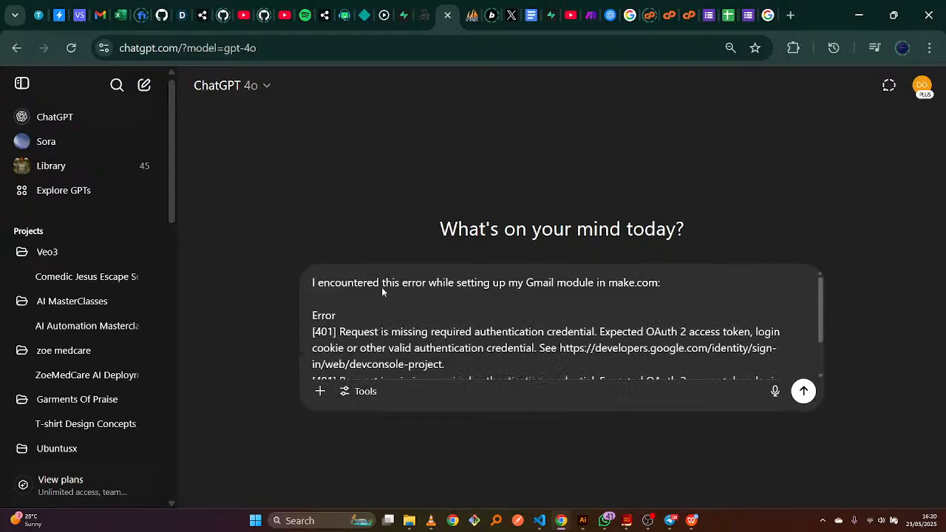
key(Return)
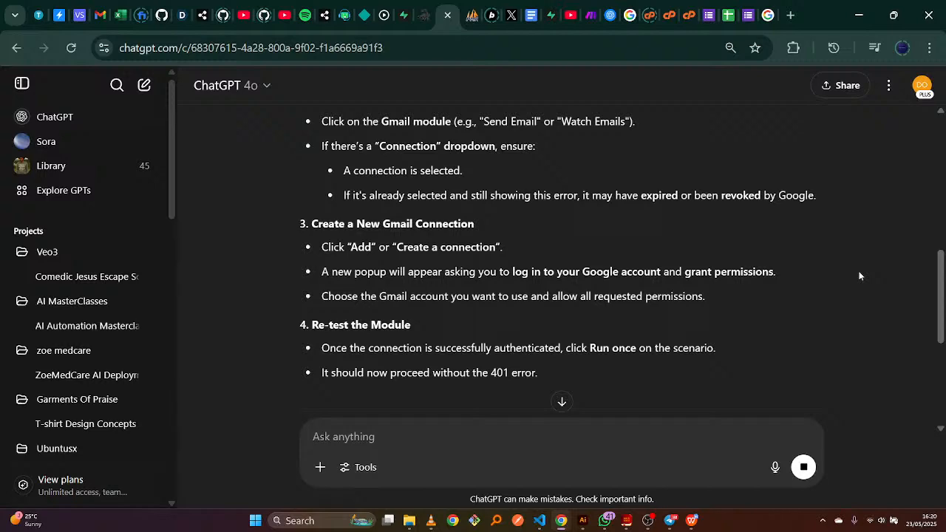
Read through the suggested fixes and open the myaccount.google.com/permissions link from the reply, accepting the unverified-link prompt
scroll(860, 275, down, 1)
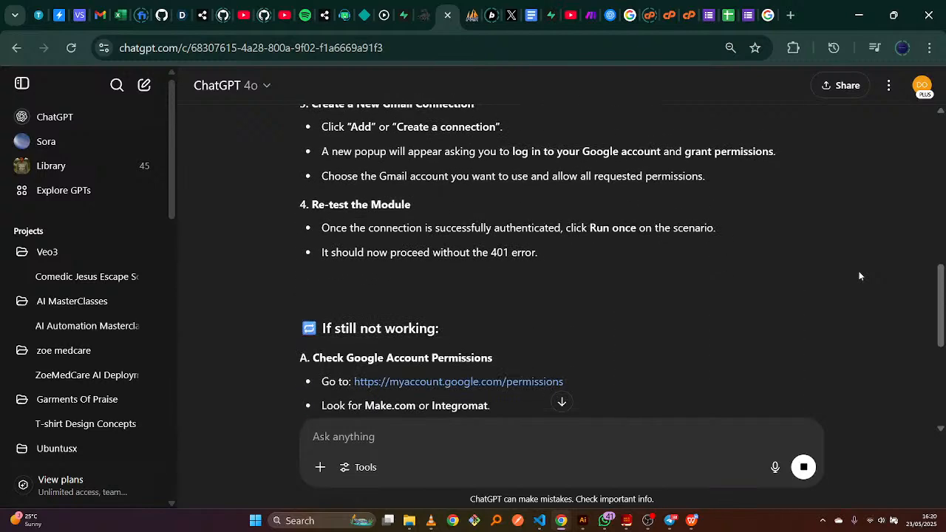
scroll(860, 275, down, 2)
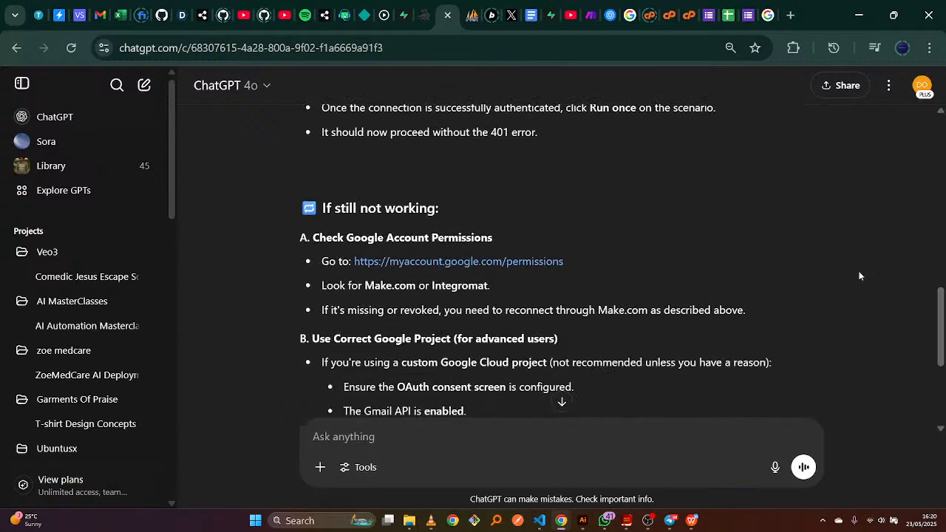
click(531, 263)
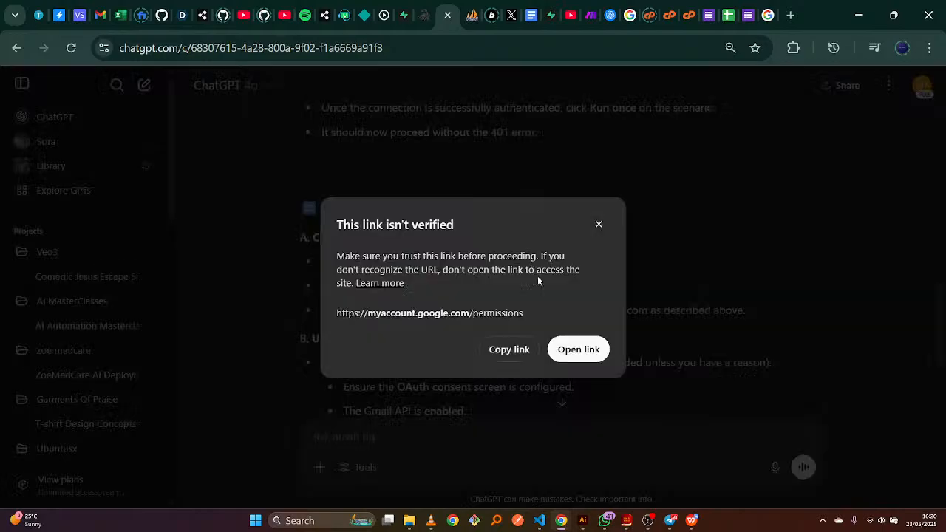
click(566, 354)
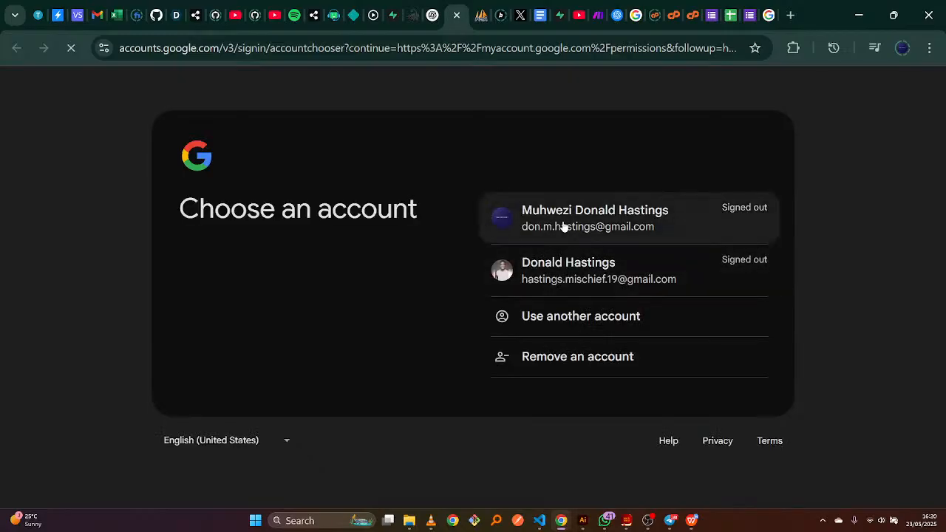
Sign in to the first listed Google account by entering its password, and skip setting a home address
click(563, 221)
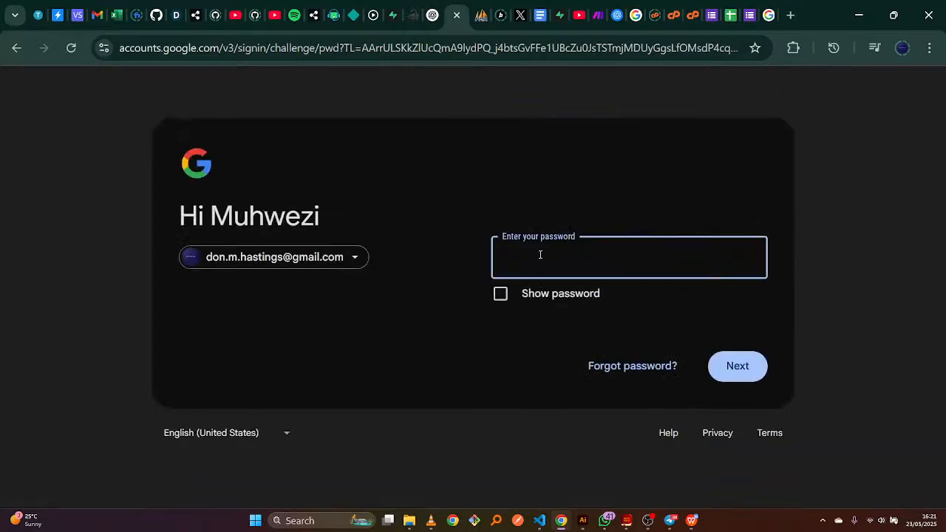
text(••••••••••••)
key(Return)
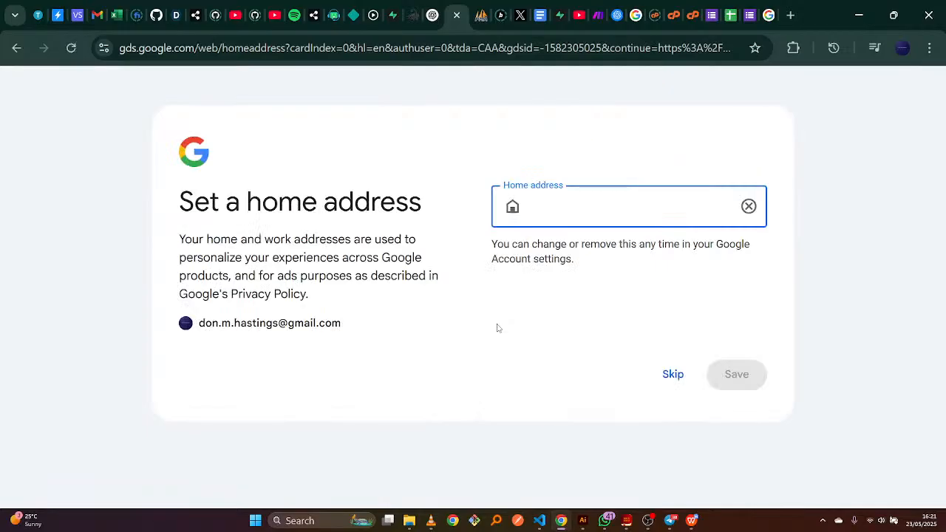
click(672, 377)
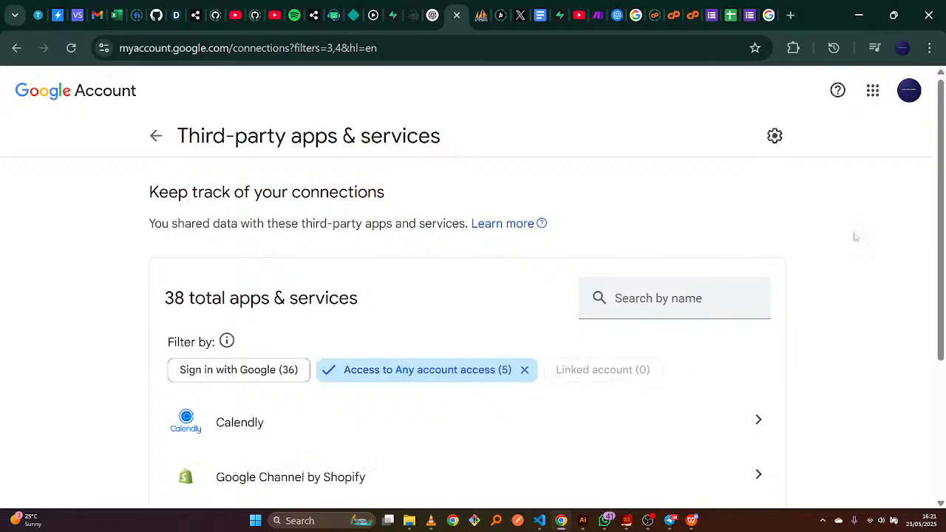
Search the third-party apps and services connected to the Google Account for Make and open its entry
scroll(943, 244, down, 2)
scroll(943, 244, up, 2)
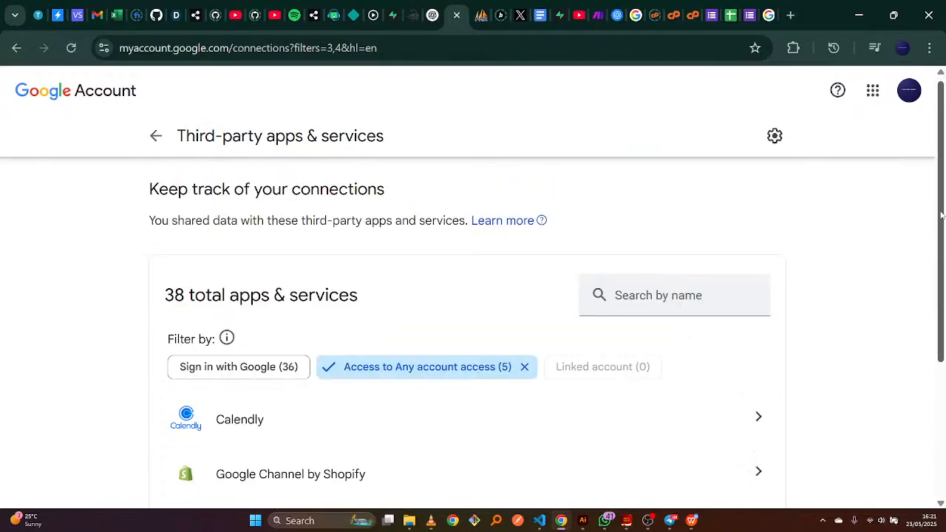
click(714, 297)
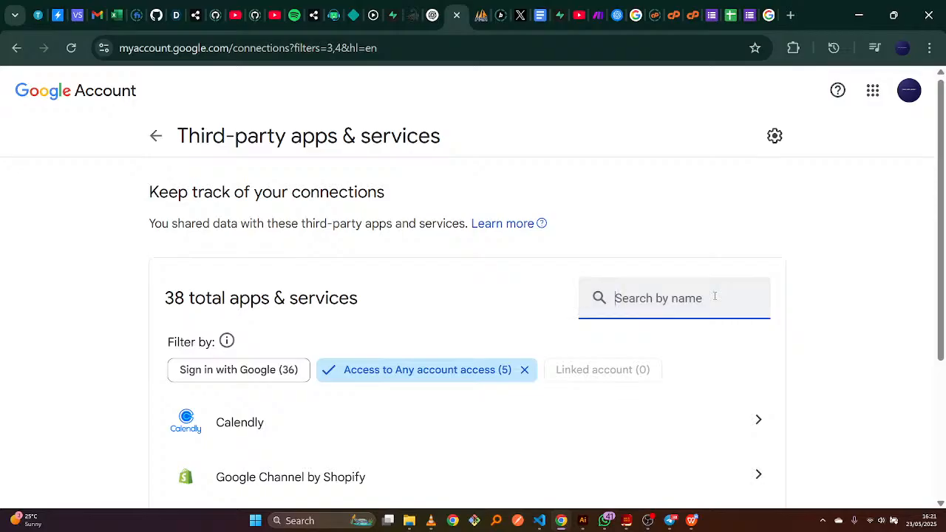
text(mi)
key(BackSpace)
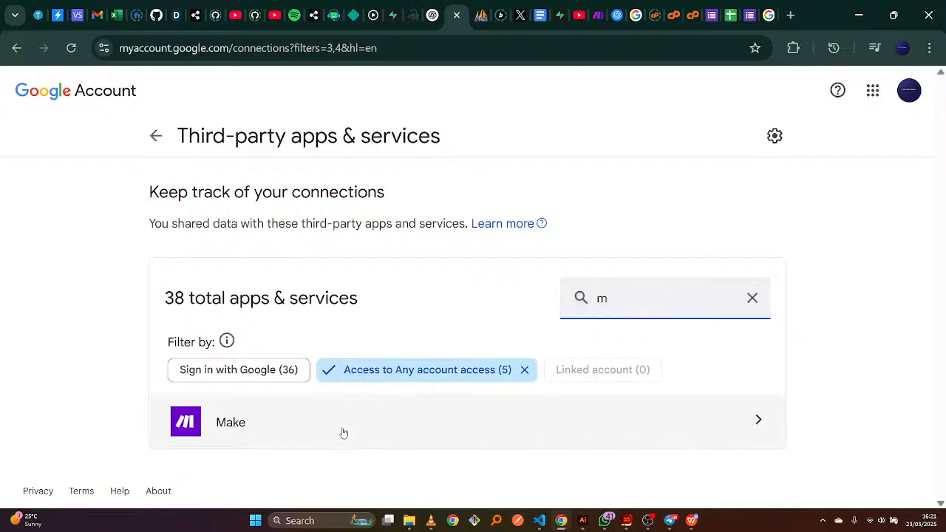
click(342, 432)
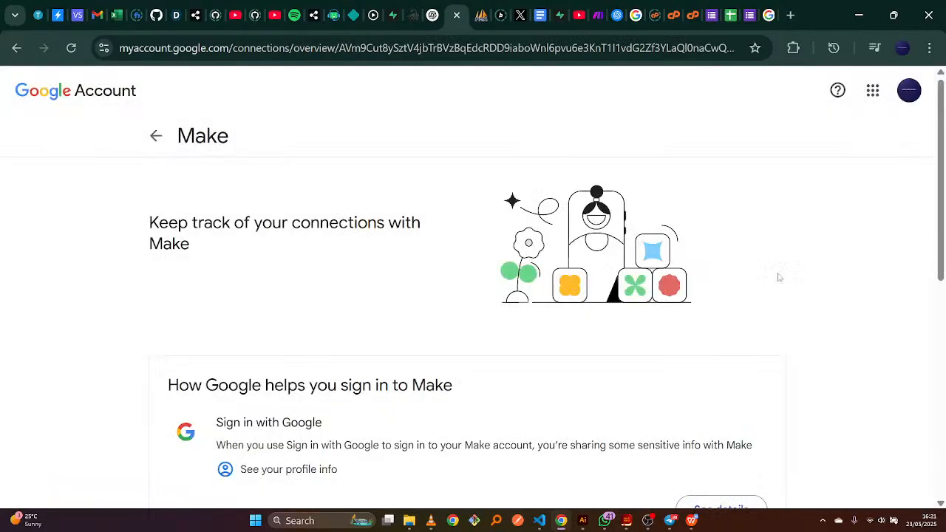
Open the details of Make's access to the Google Account and review the granted permissions
drag(944, 252, 944, 400)
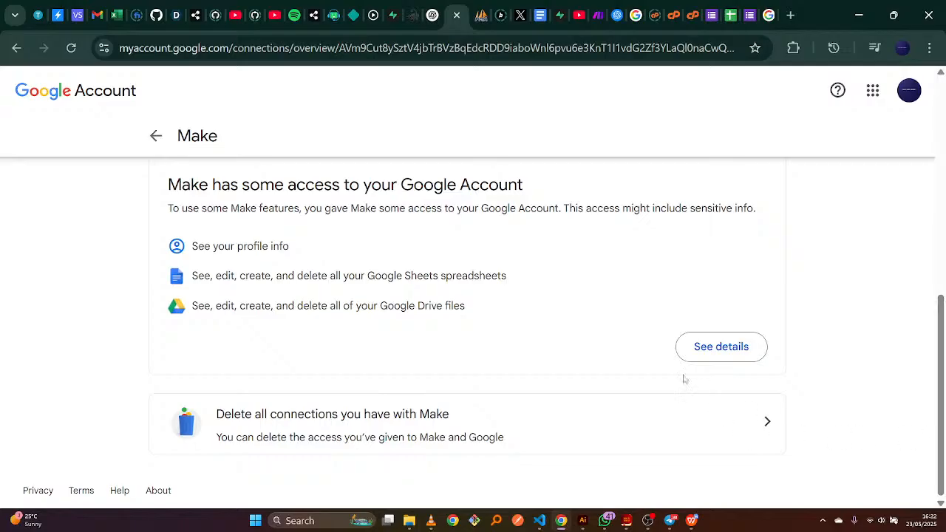
click(719, 352)
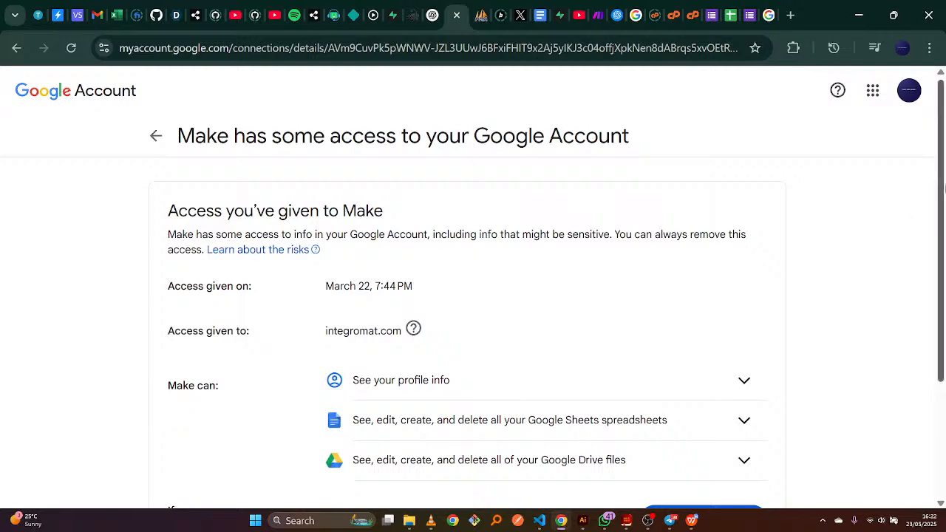
mouse_move(942, 204)
mouse_down()
mouse_move(944, 314)
mouse_move(940, 187)
mouse_up()
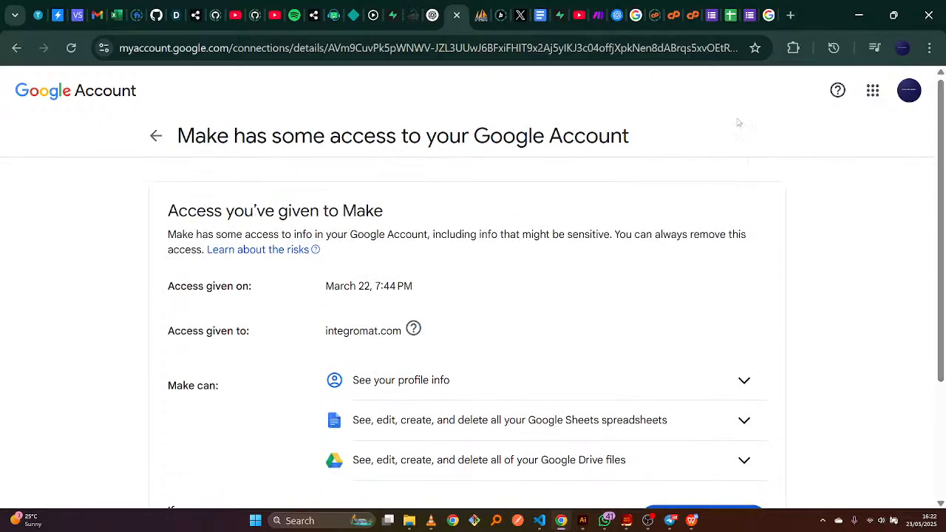
Return to the ChatGPT conversation and reread the suggested fixes for the Gmail connection error
click(598, 14)
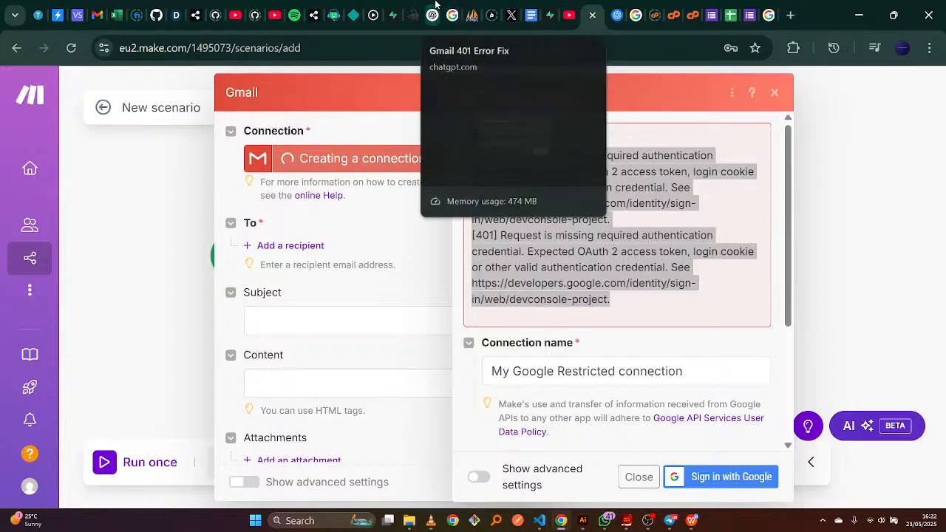
click(413, 15)
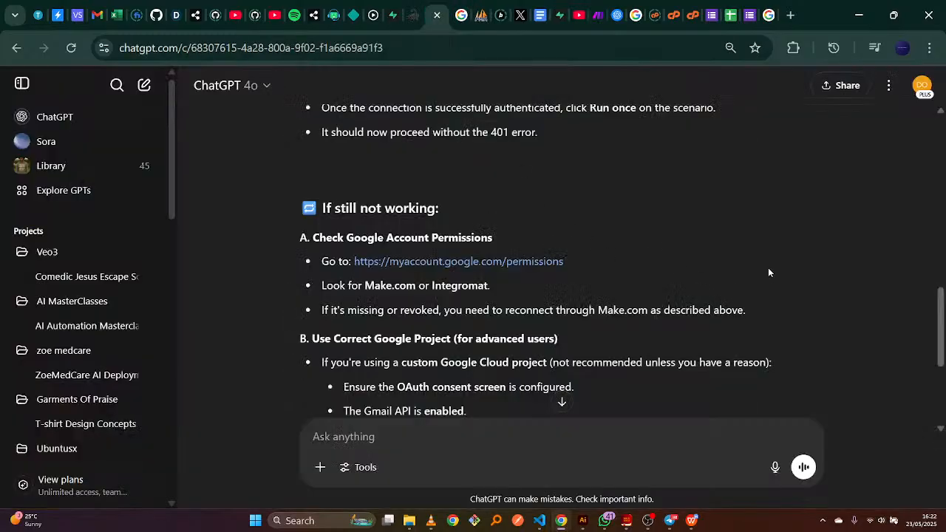
scroll(769, 272, down, 2)
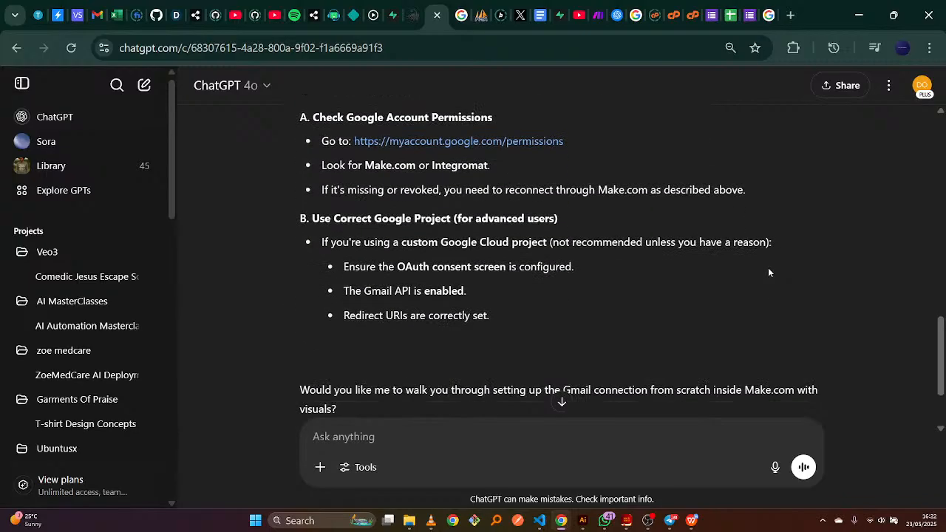
scroll(768, 273, down, 1)
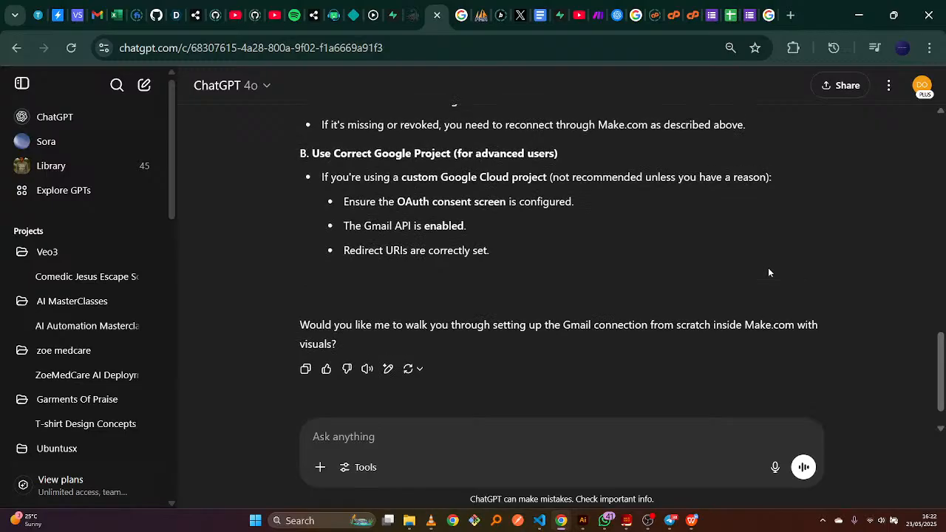
scroll(768, 272, up, 5)
scroll(768, 273, up, 2)
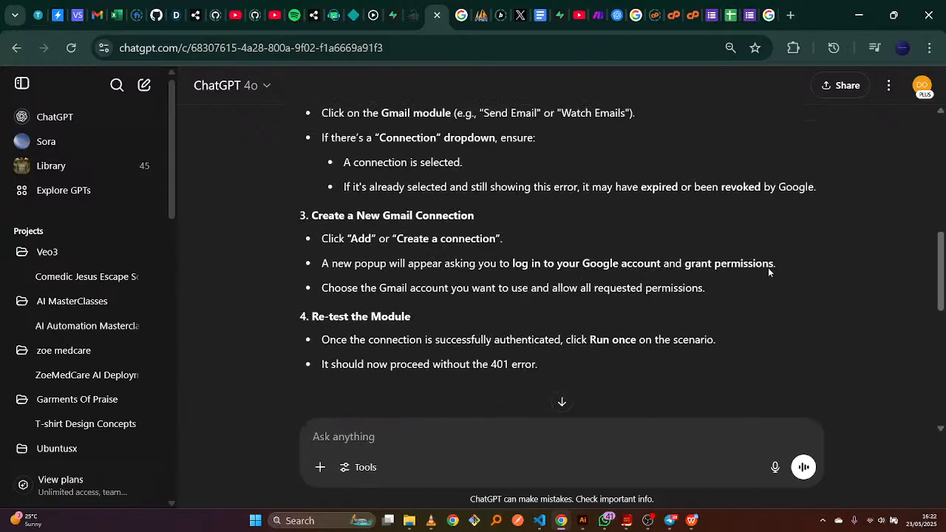
In Make, close the failed connection dialog, start a new Gmail connection with the default name, and try signing in with Google
click(597, 15)
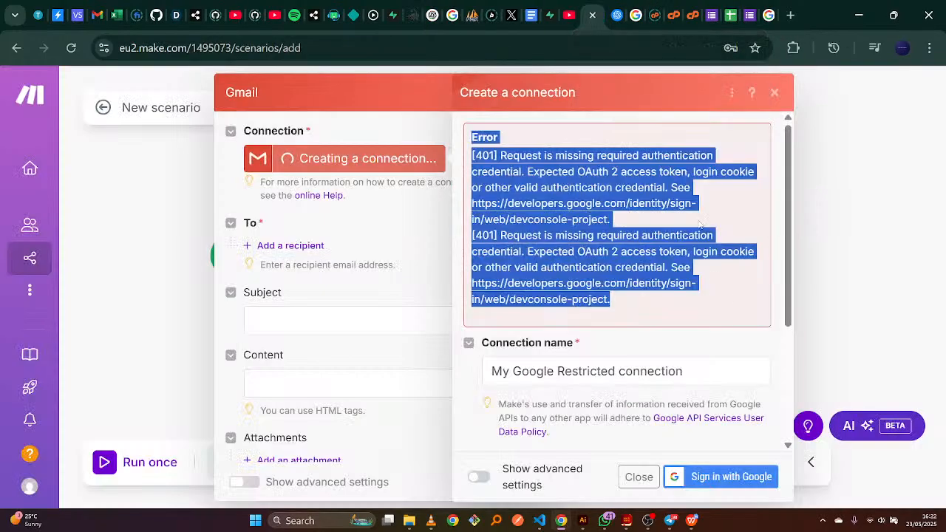
click(774, 92)
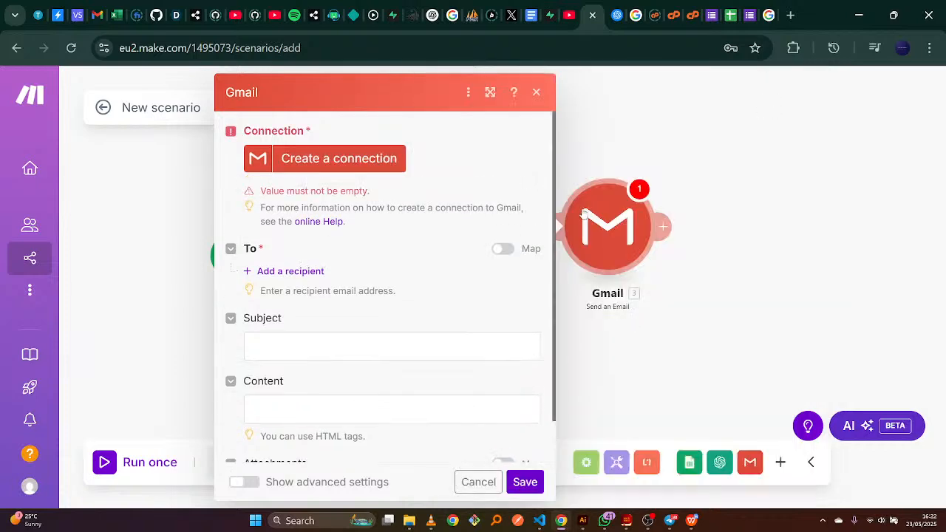
click(346, 158)
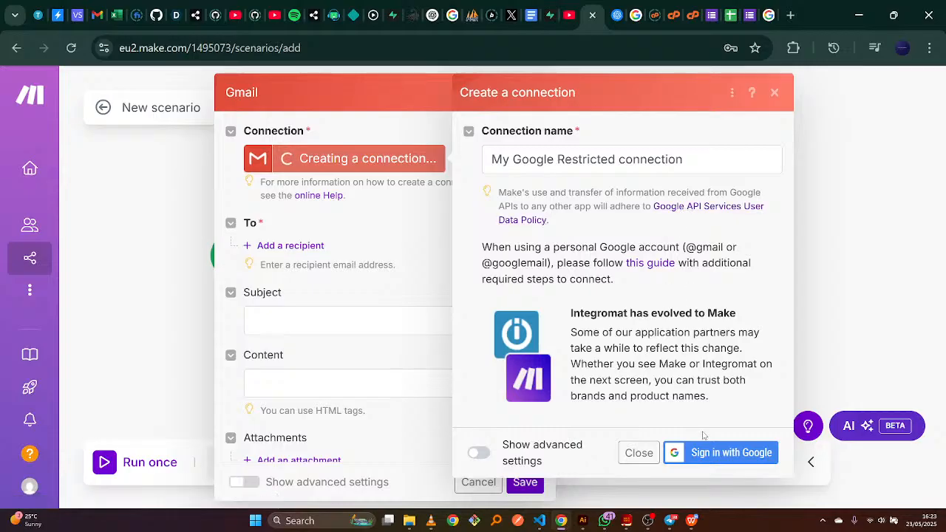
click(711, 453)
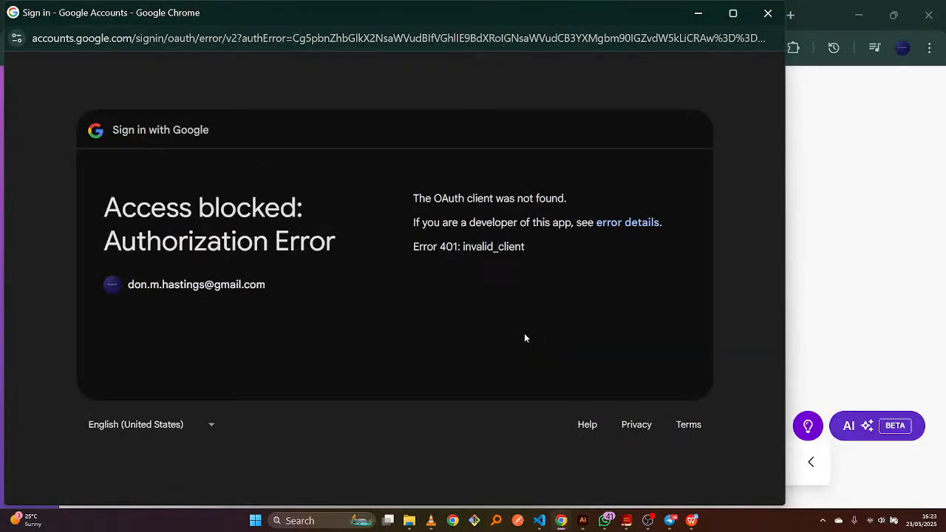
Open the error details on the Google sign-in page, copy the full error text, and dismiss the details
click(621, 224)
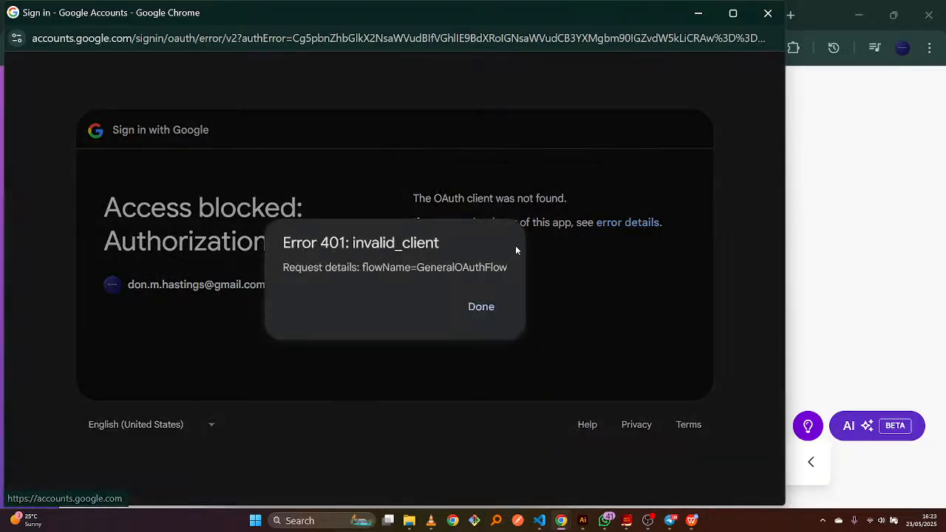
click(481, 308)
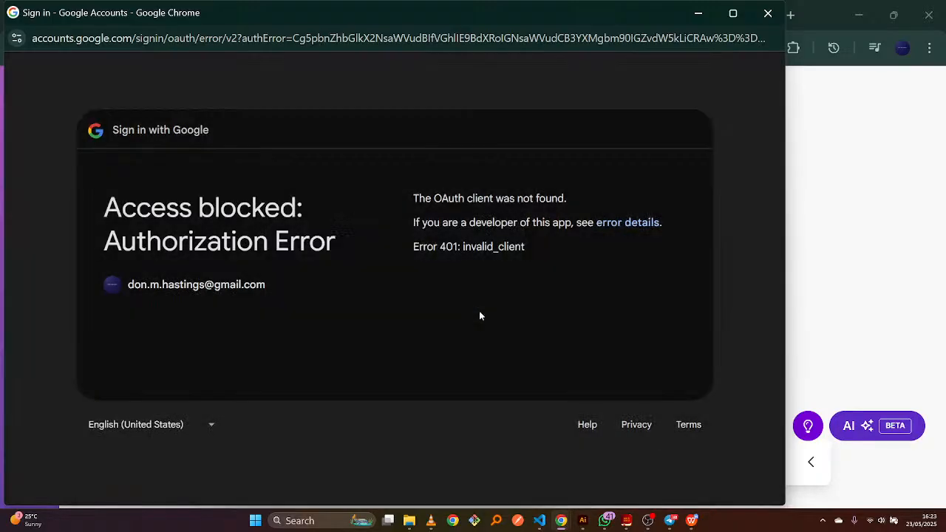
click(617, 222)
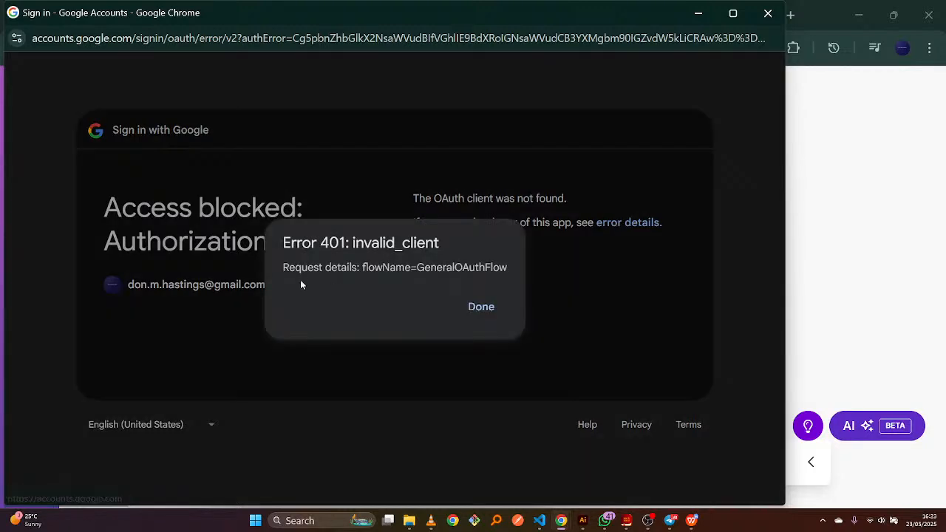
drag(282, 238, 499, 284)
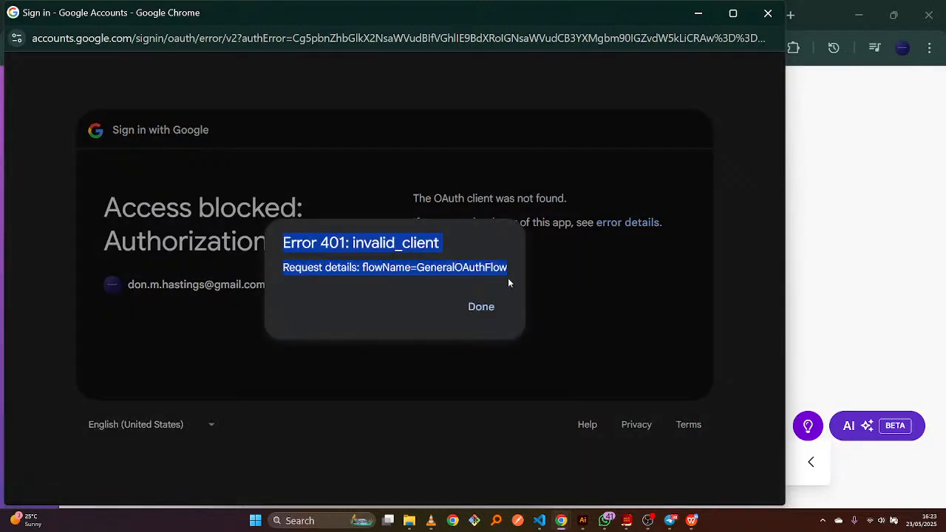
click(335, 382)
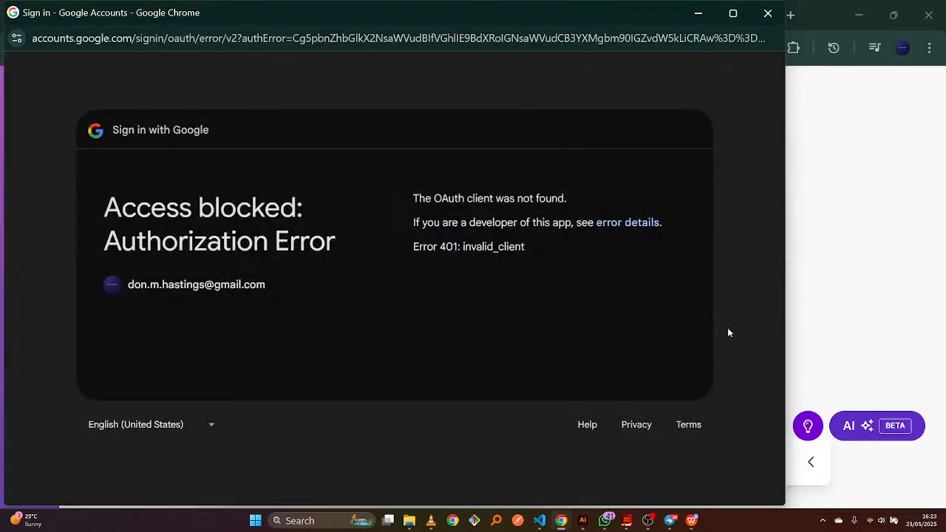
Send ChatGPT the follow-up "this is from the google auth page:" followed by the copied error text
mouse_move(561, 520)
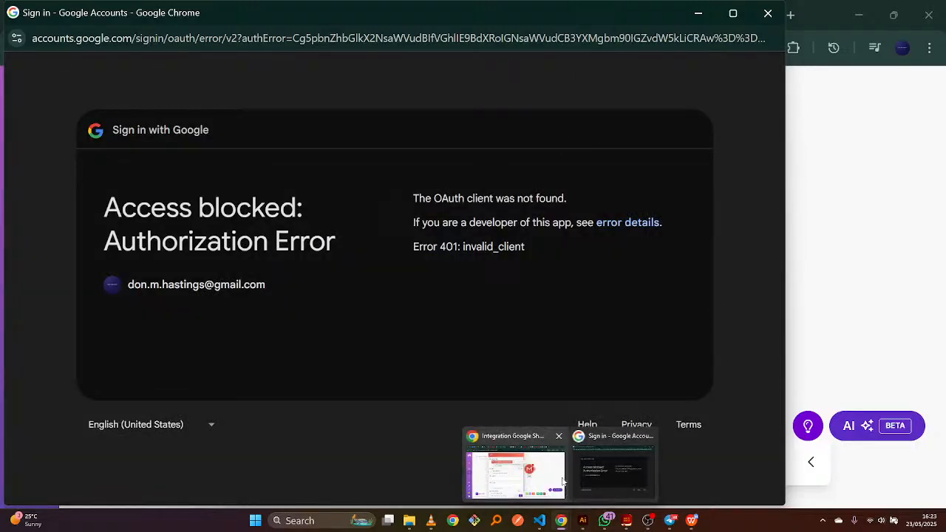
mouse_move(562, 482)
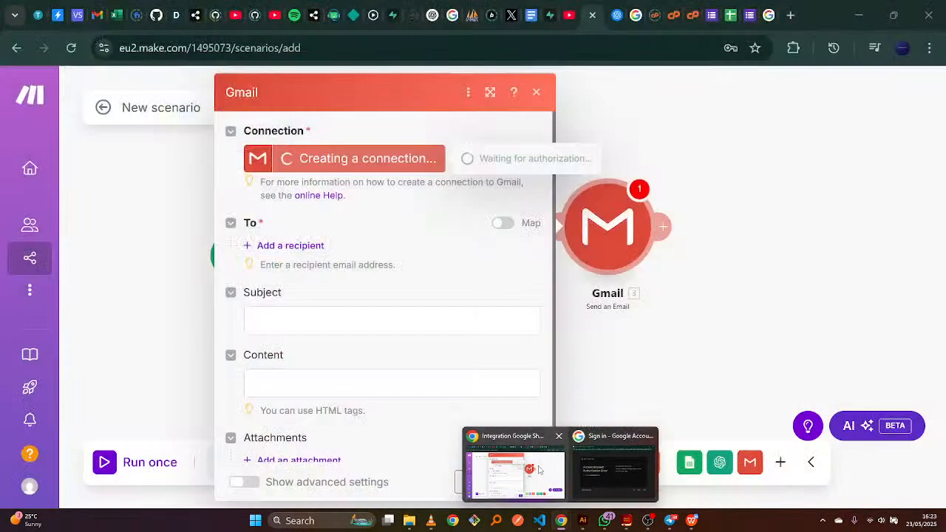
click(539, 470)
click(412, 15)
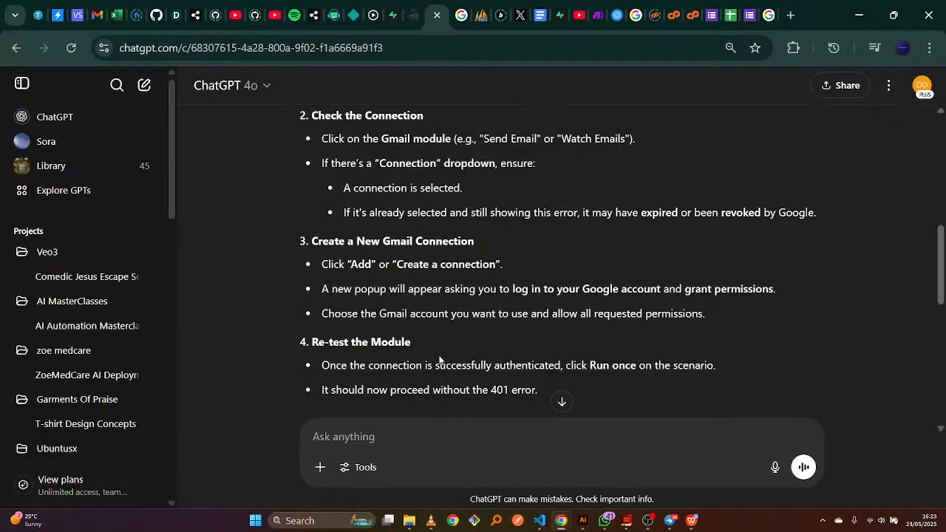
text(thi)
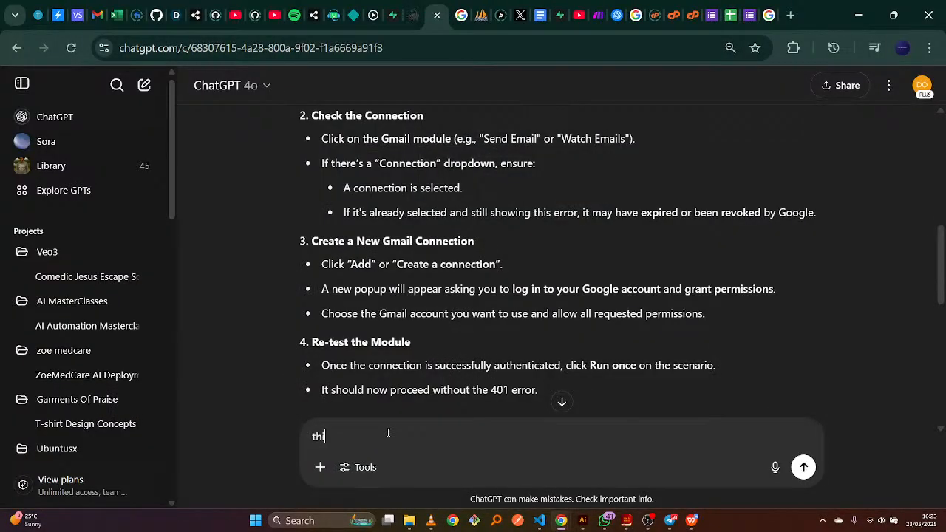
text(s is from the google auth)
text(p)
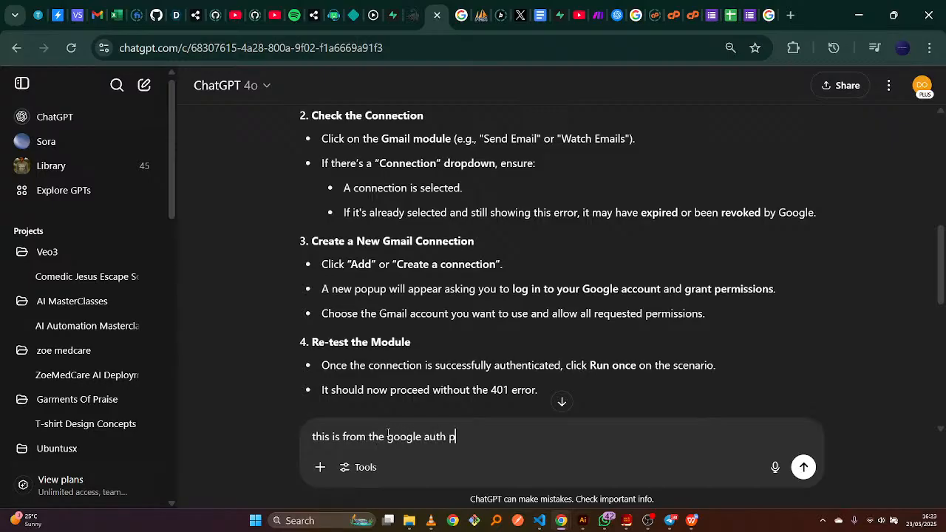
text(age:)
key(shift+Return)
key(shift+Return)
text(v)
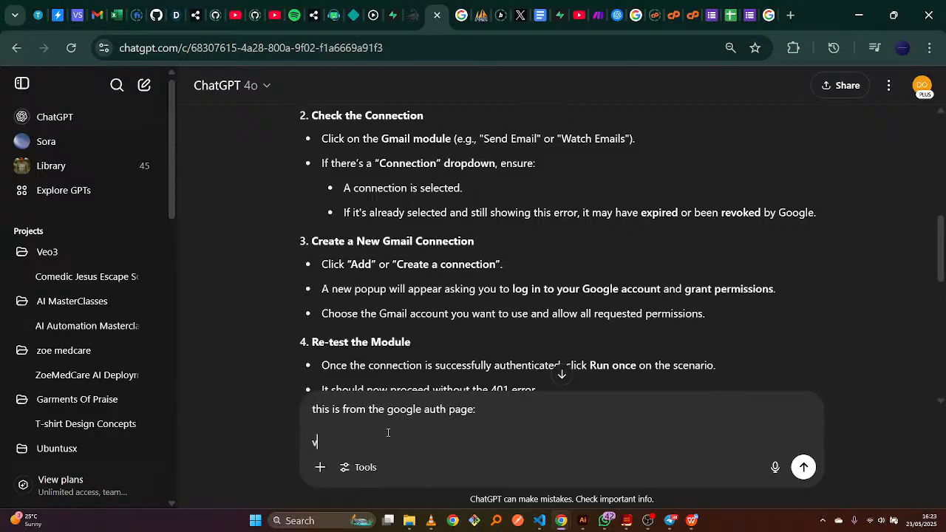
text(Error 401: invalid_client Request details: flowName=GeneralOAuthFlow)
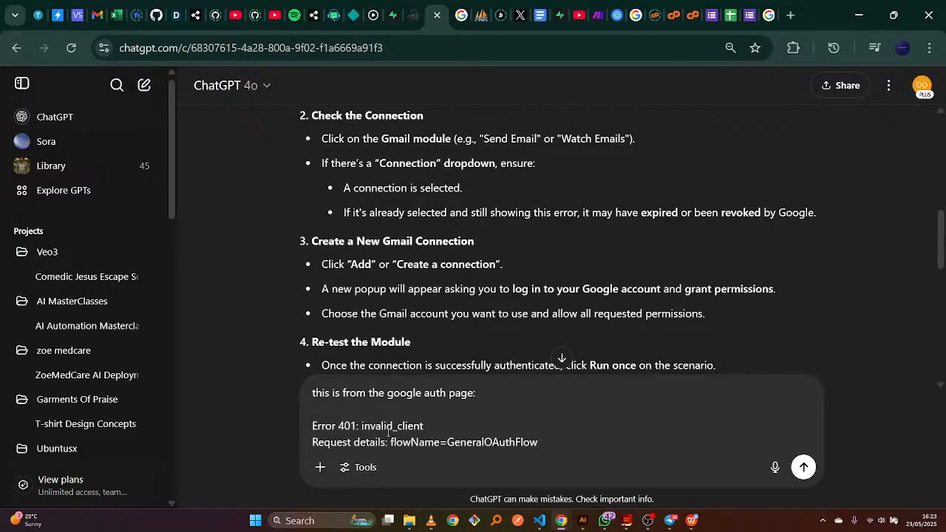
key(Return)
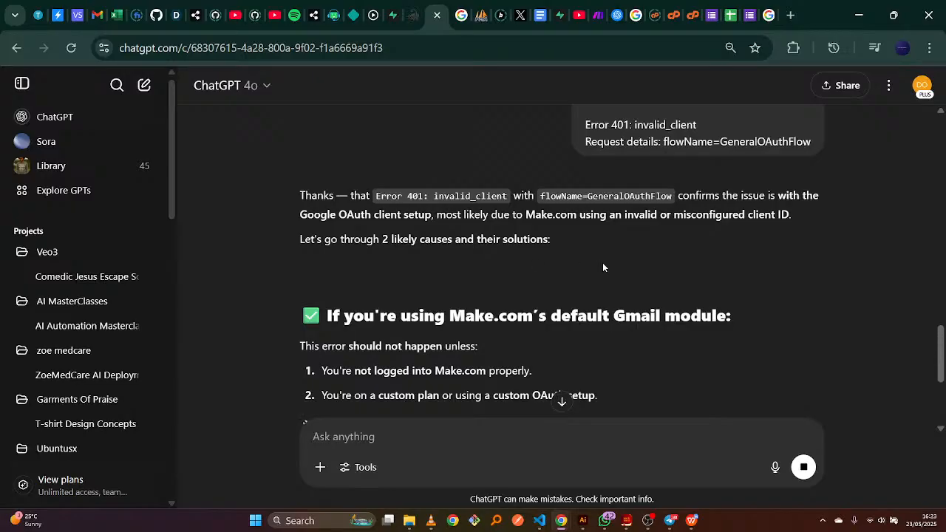
Read the suggested fix in the reply, then return to Make and close the Gmail module's settings
scroll(602, 268, down, 2)
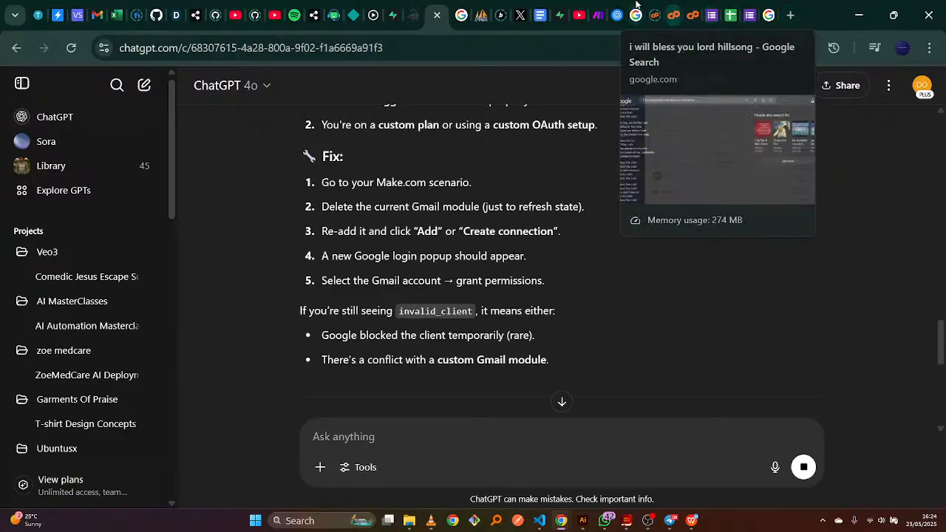
click(601, 6)
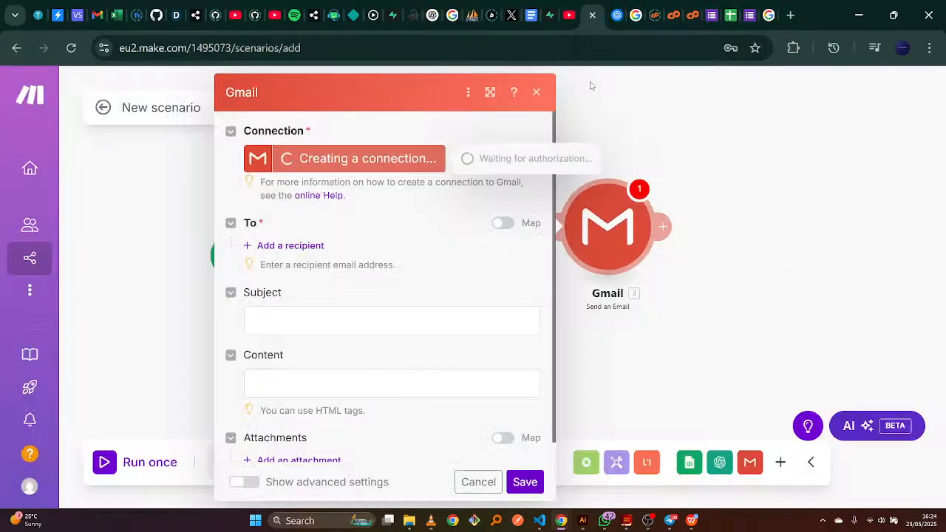
click(535, 91)
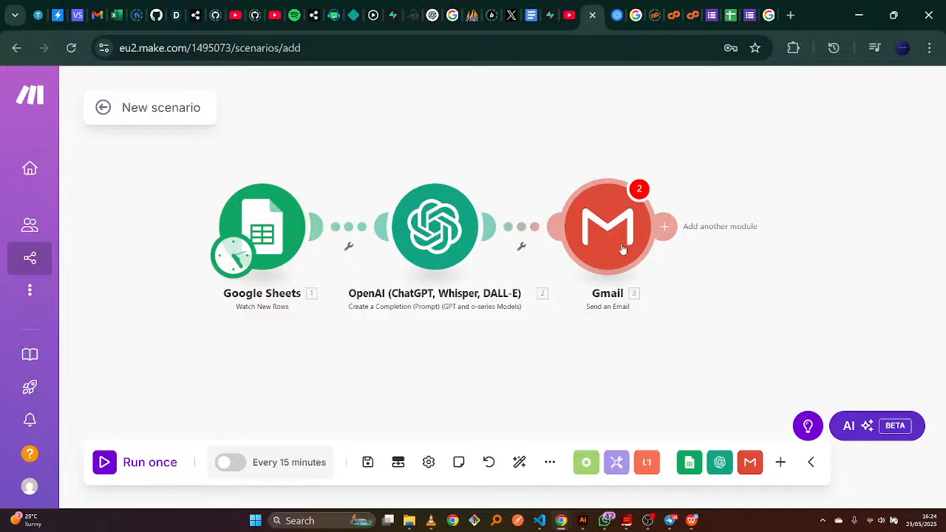
Delete the Gmail module and add a fresh Gmail "Send an Email" module after the OpenAI module
right_click(612, 228)
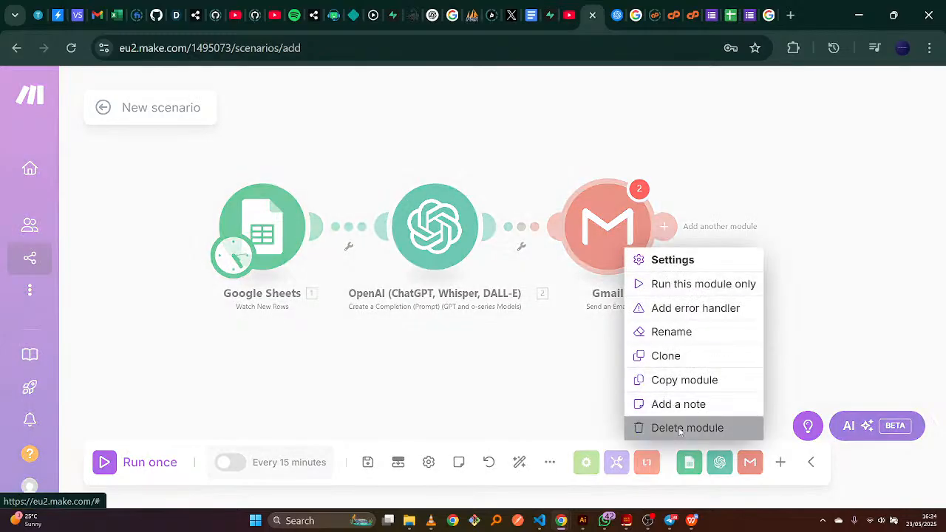
click(679, 428)
click(608, 227)
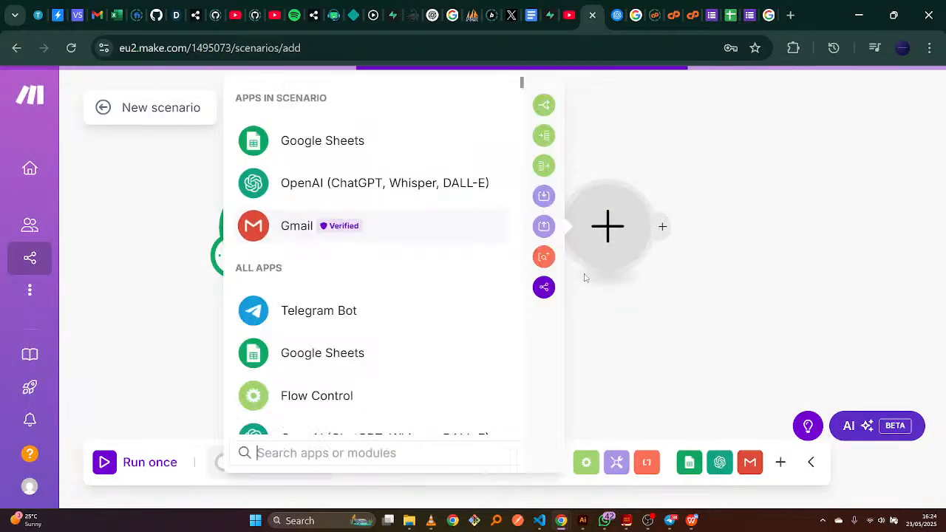
click(346, 225)
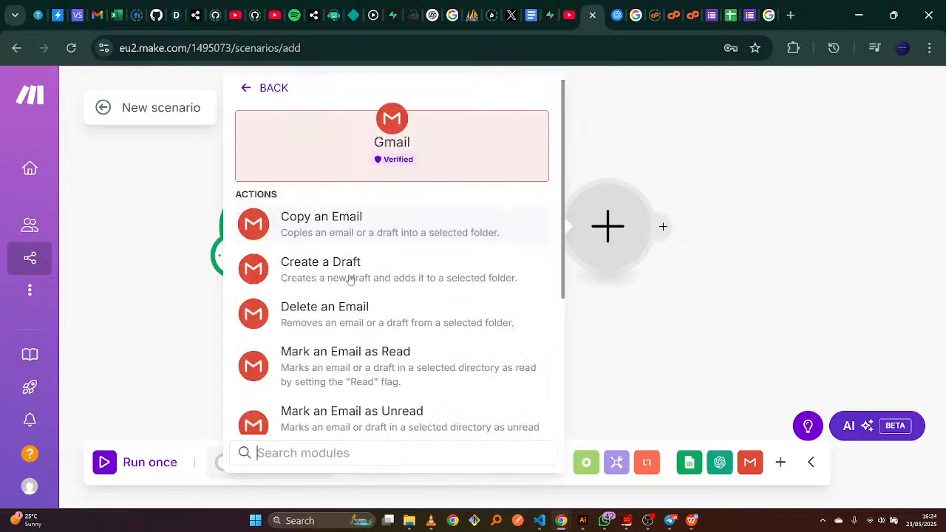
scroll(560, 375, down, 2)
scroll(559, 376, down, 2)
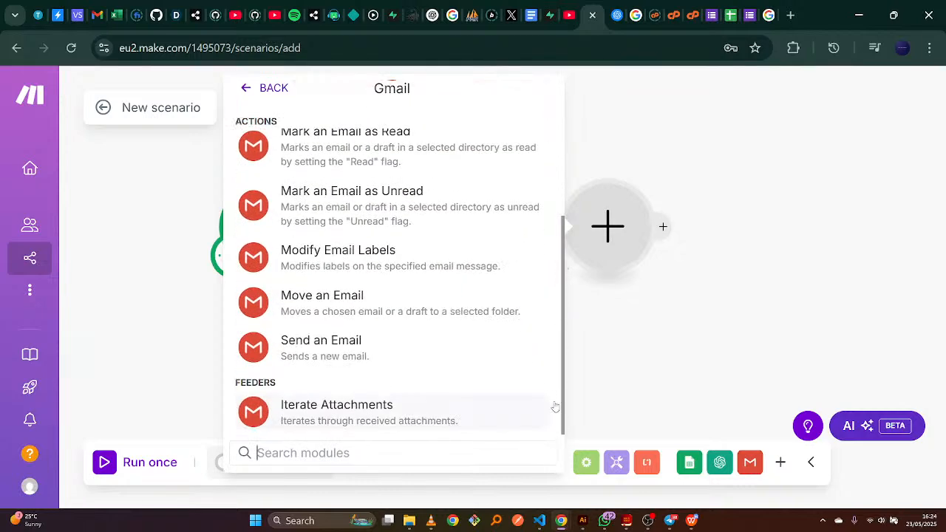
click(411, 355)
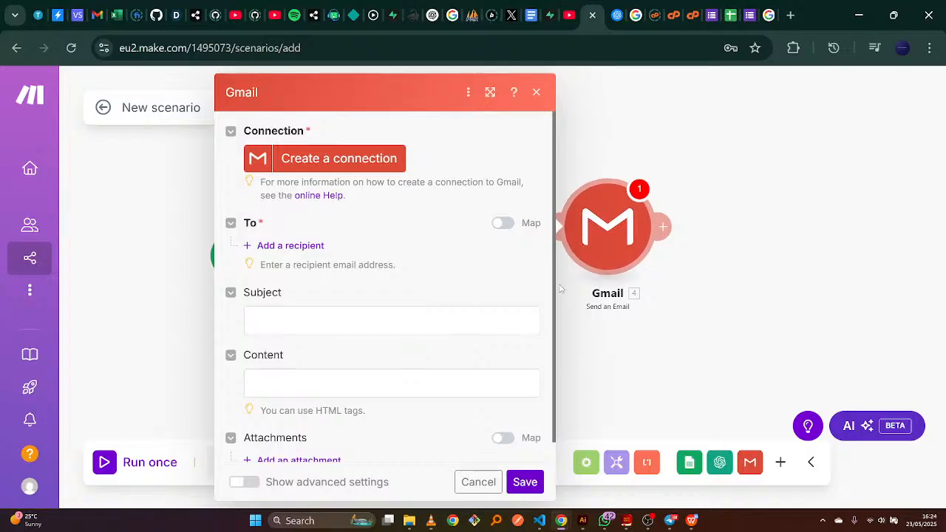
Try to create a Gmail connection named "My Google Restricted connection" through Google sign-in, and close the module's settings
click(333, 151)
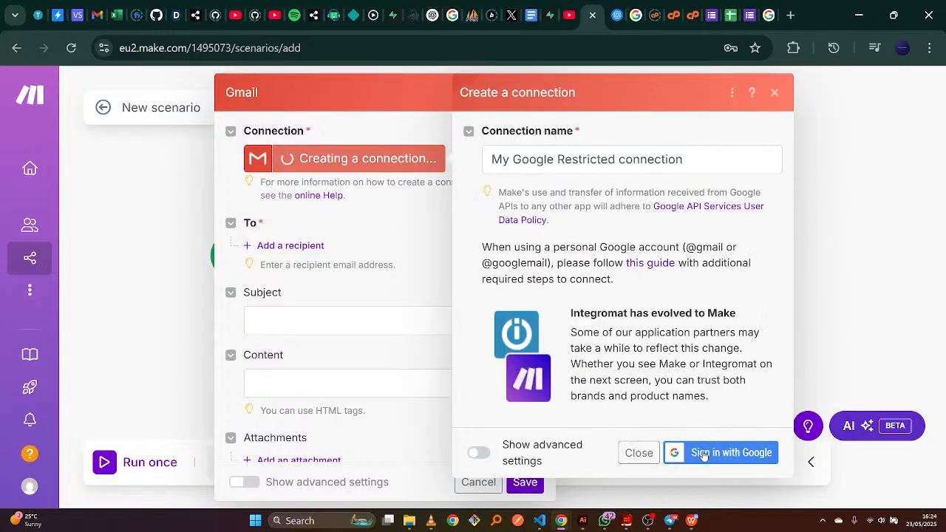
click(710, 453)
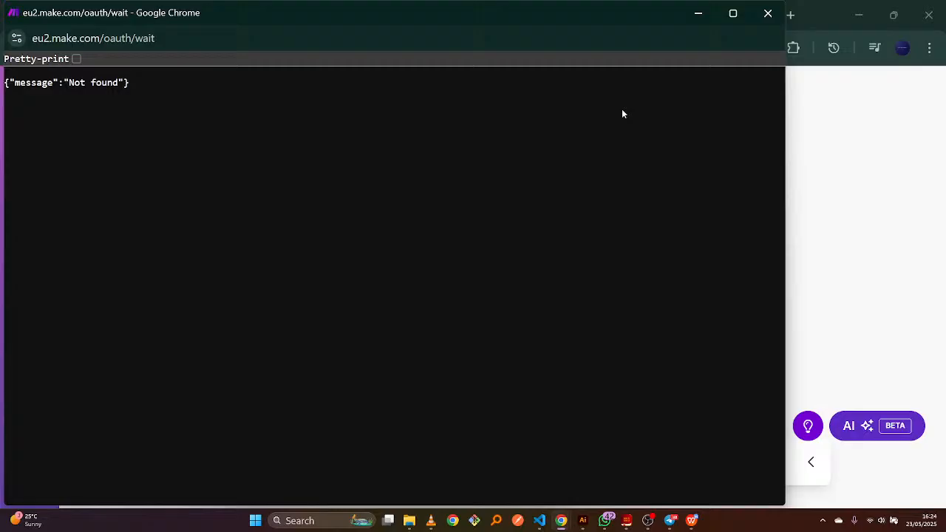
click(768, 12)
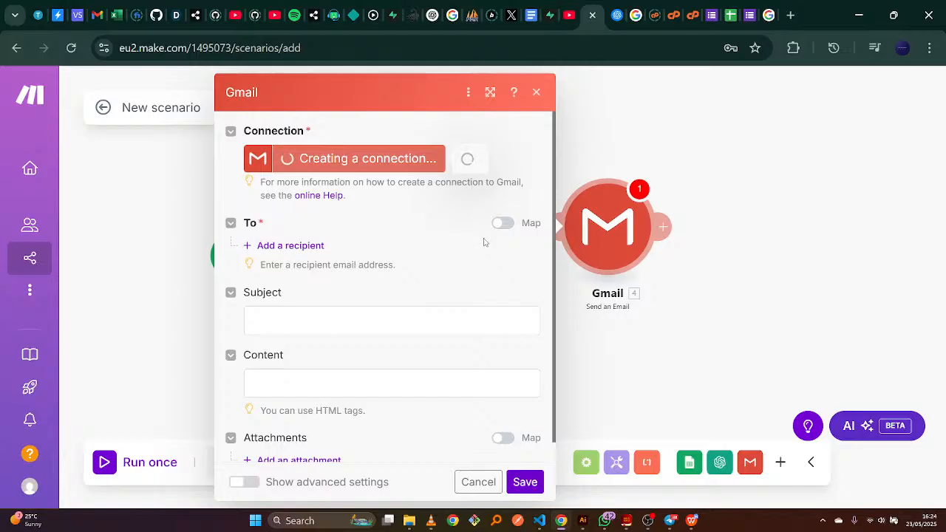
click(538, 94)
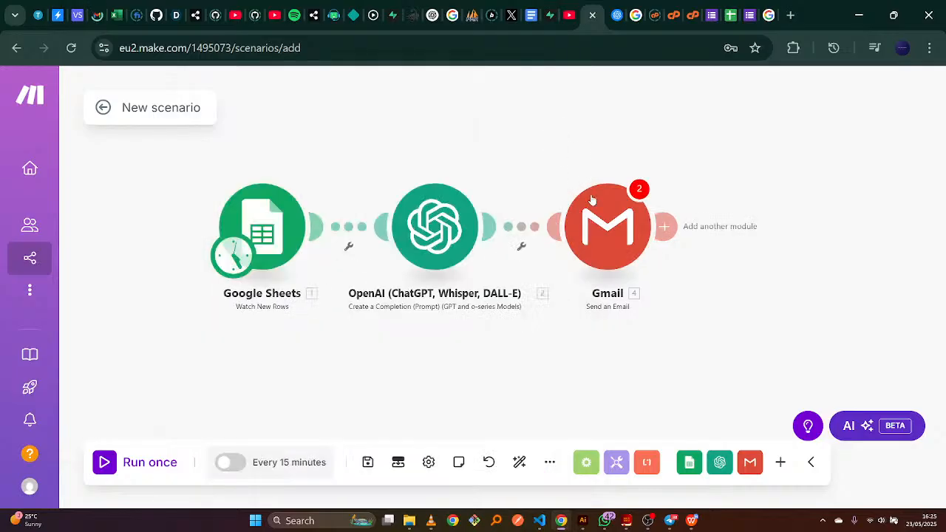
Reopen the Gmail module, retry the Google sign-in for its connection, and close the sign-in window and the settings
click(600, 210)
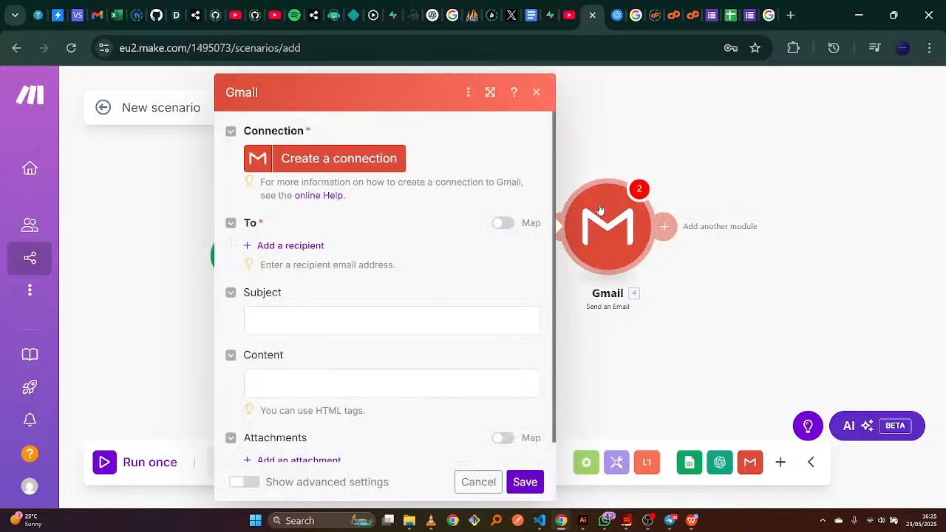
click(342, 159)
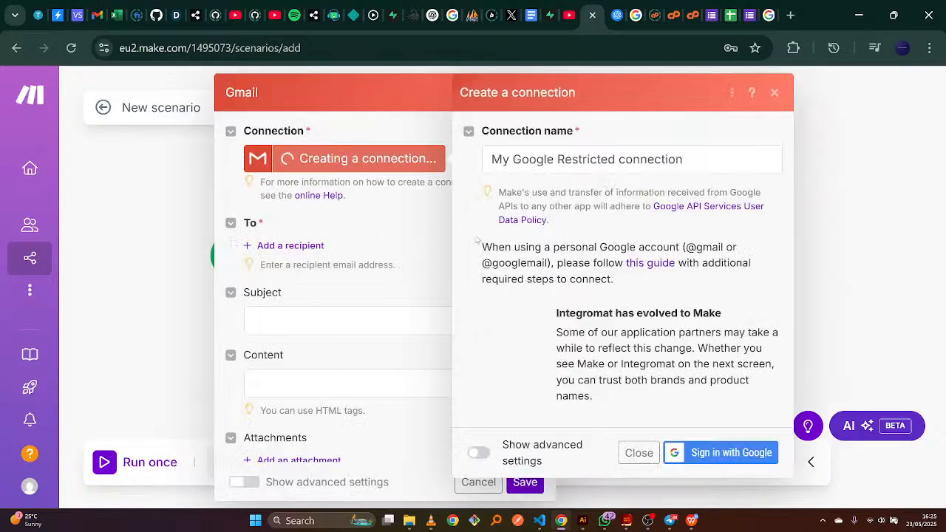
click(704, 456)
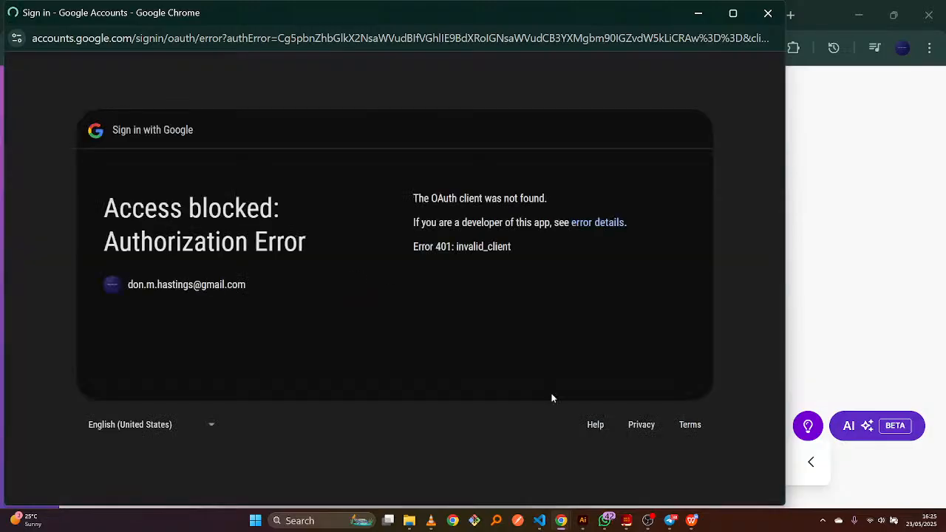
click(766, 13)
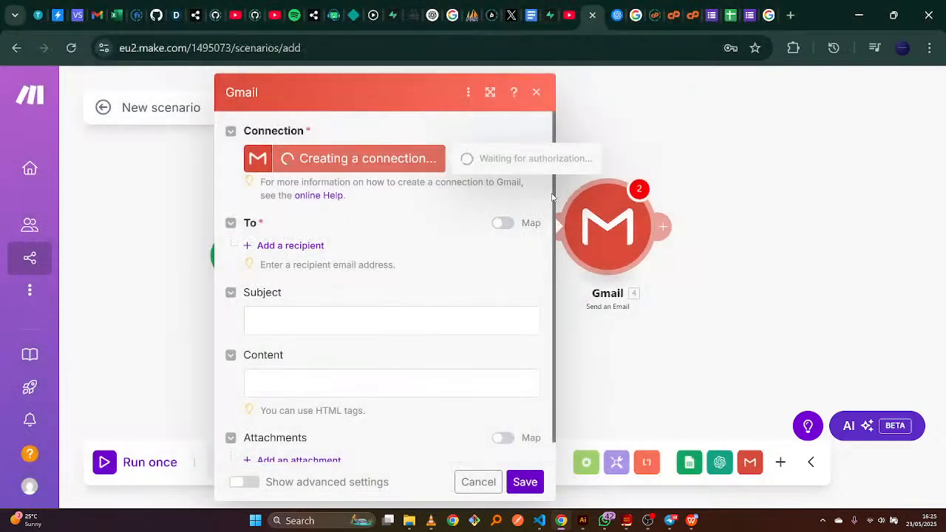
scroll(555, 288, down, 1)
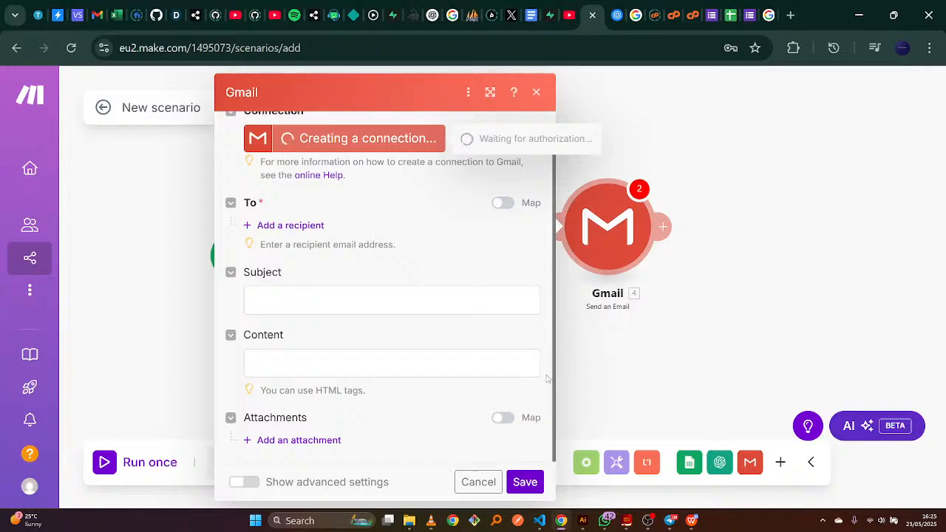
click(608, 347)
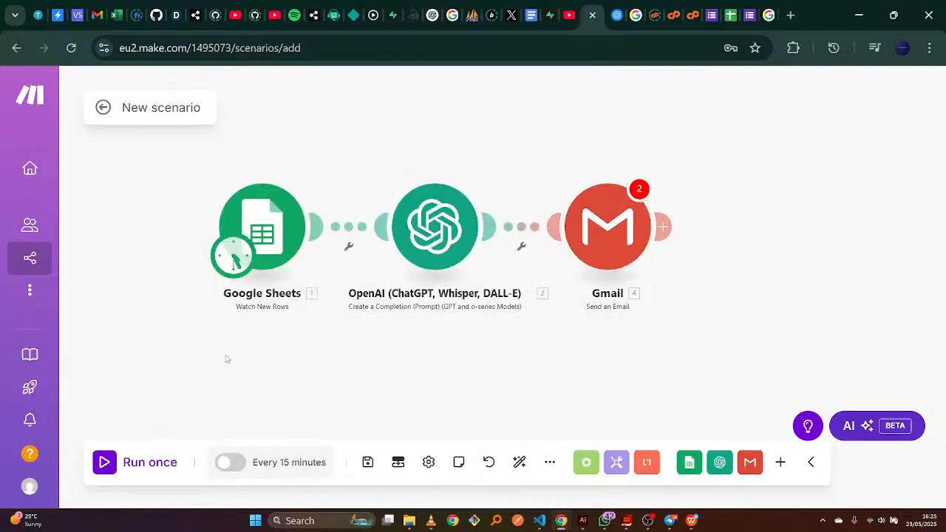
Delete the Gmail module from the end of the scenario
right_click(600, 236)
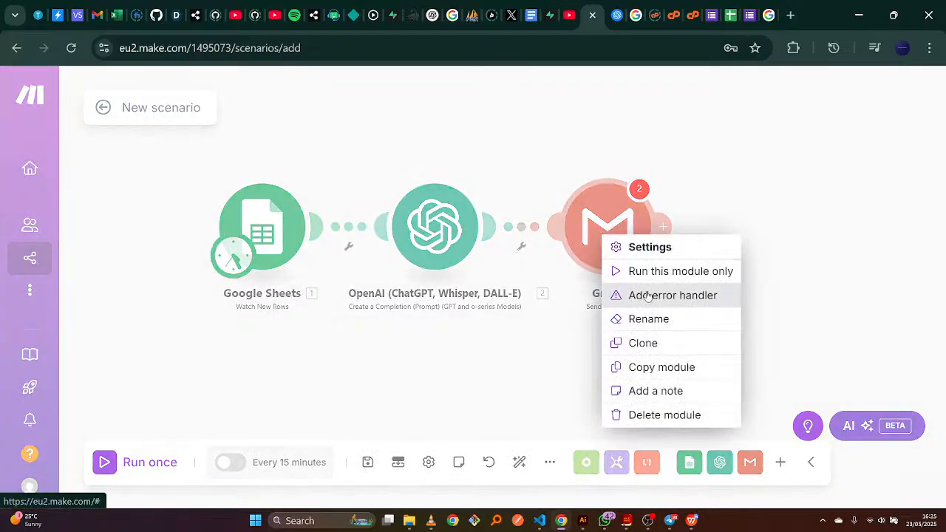
click(689, 416)
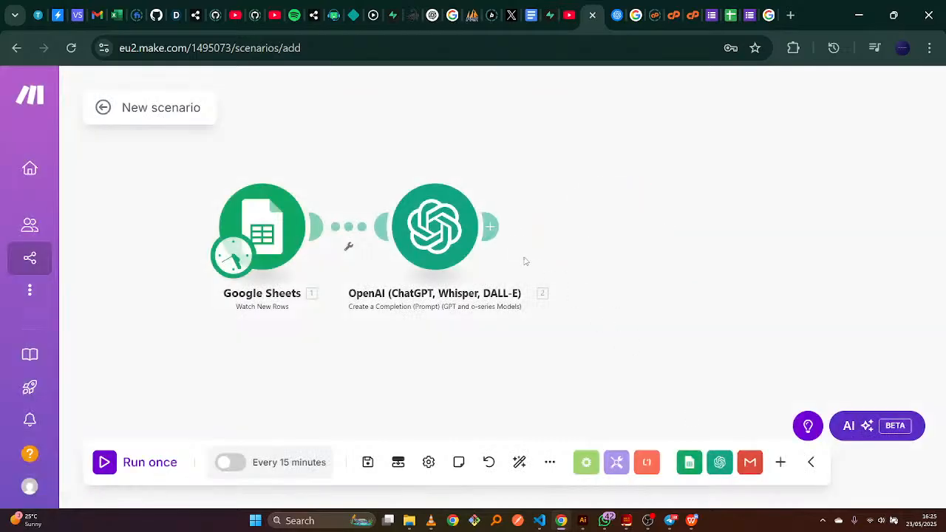
Switch to the Google Account's page about Make and remove all access given to Make, confirming the removal
click(763, 12)
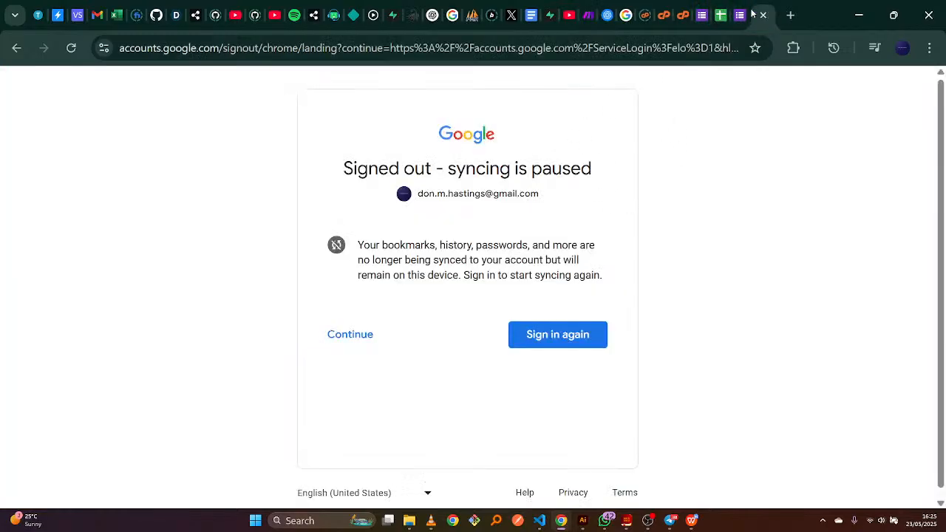
click(450, 9)
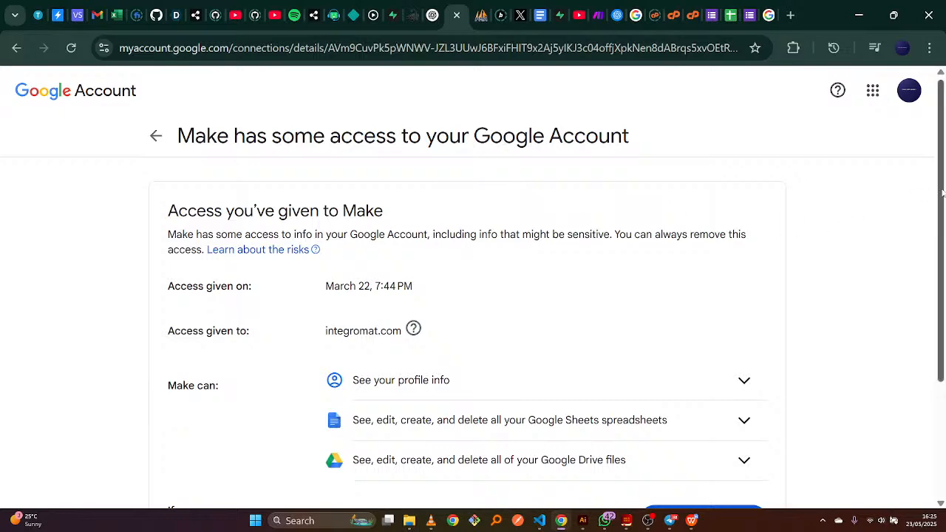
drag(935, 193, 941, 272)
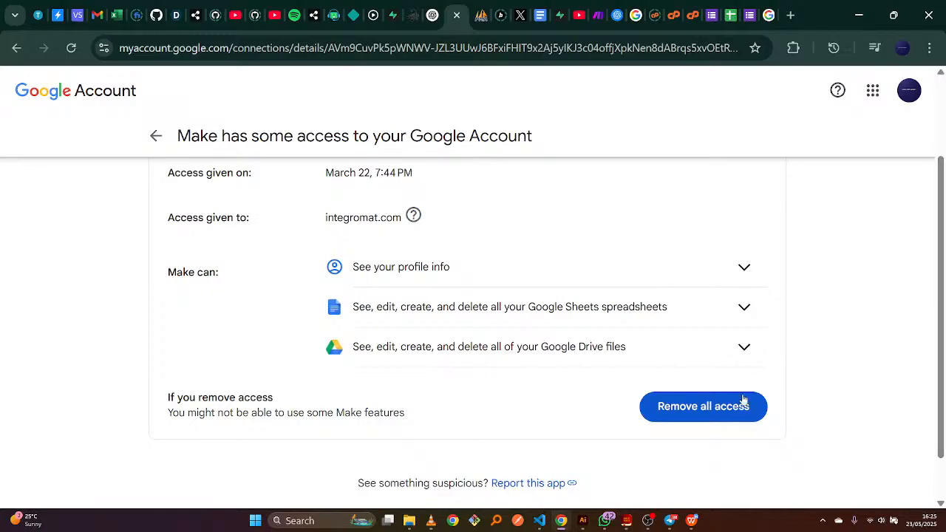
click(706, 407)
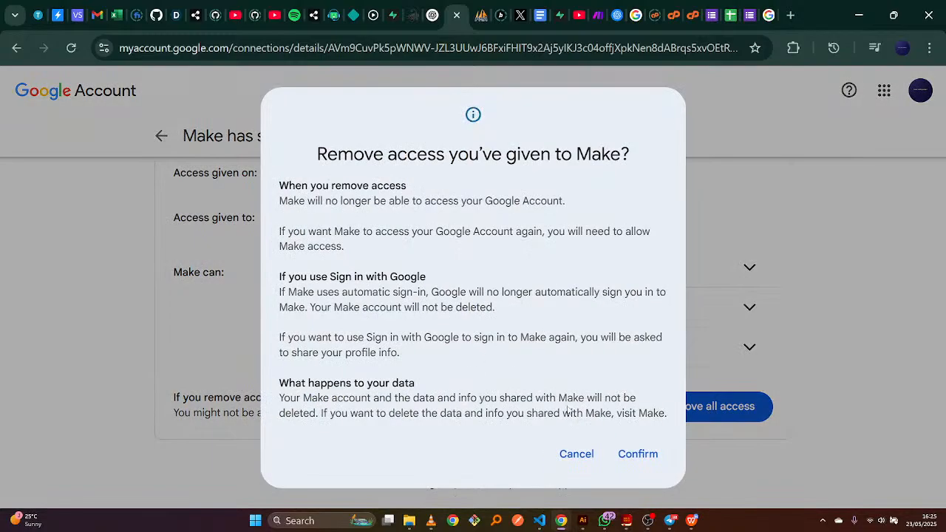
click(635, 453)
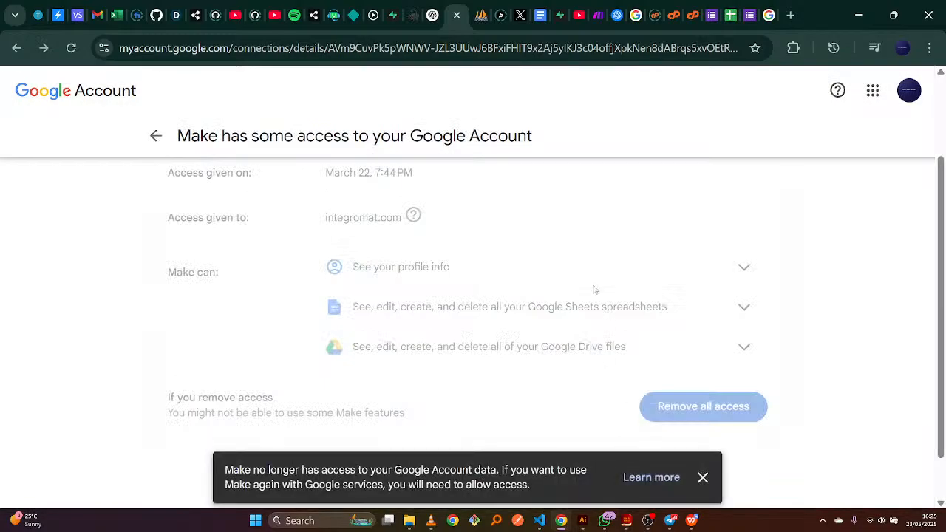
Back in Make, add "My Google connection" to the Google Sheets module, signing in with Google and allowing Drive and Sheets access
click(593, 15)
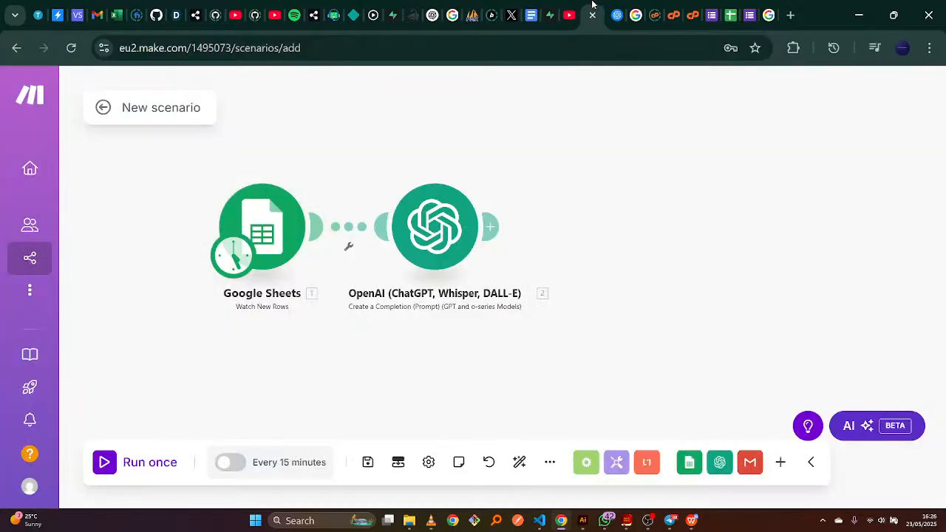
click(267, 234)
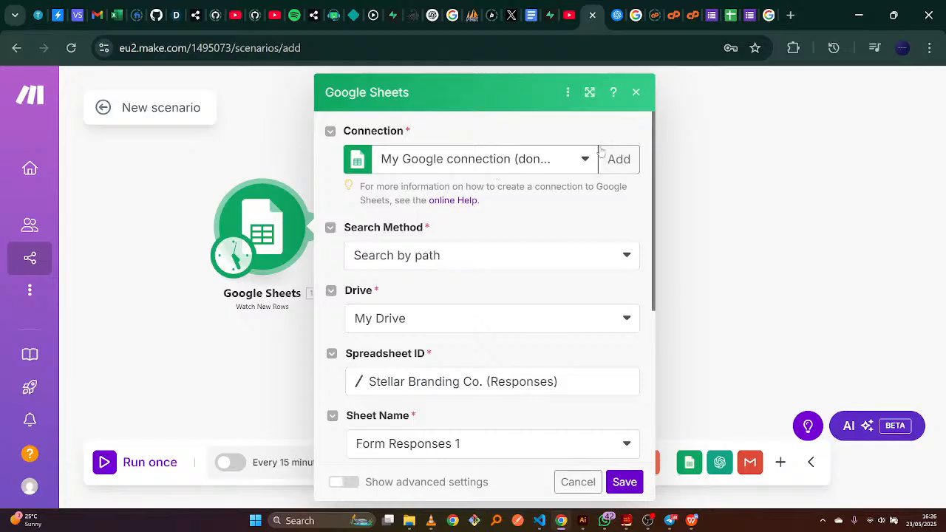
click(615, 155)
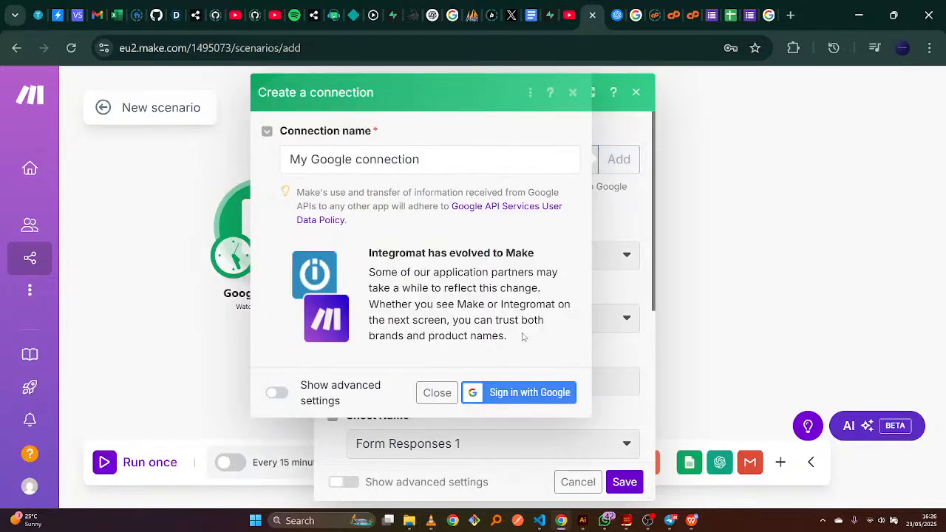
click(508, 403)
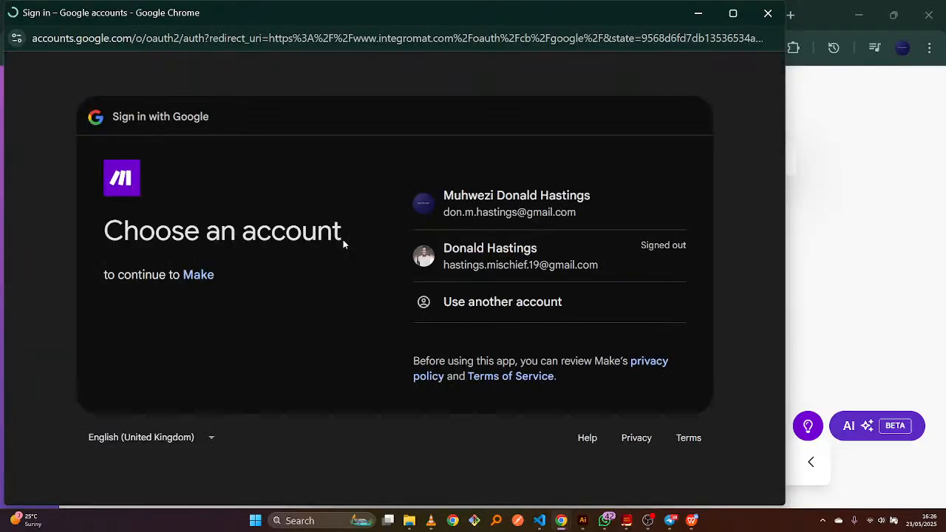
click(494, 204)
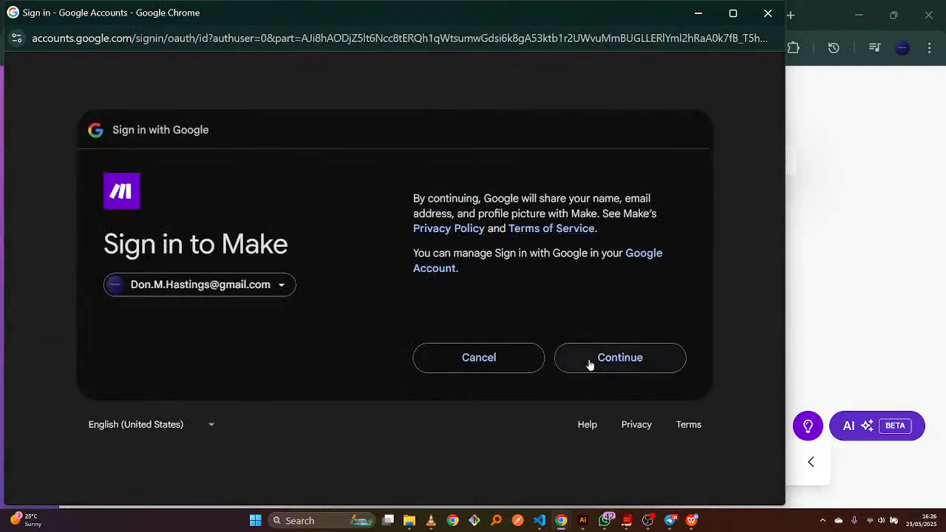
click(589, 362)
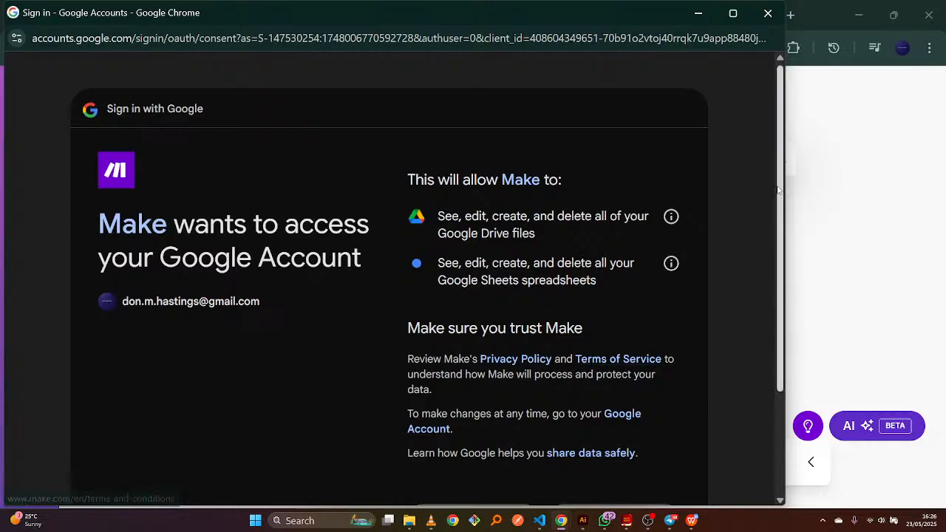
drag(781, 222, 782, 252)
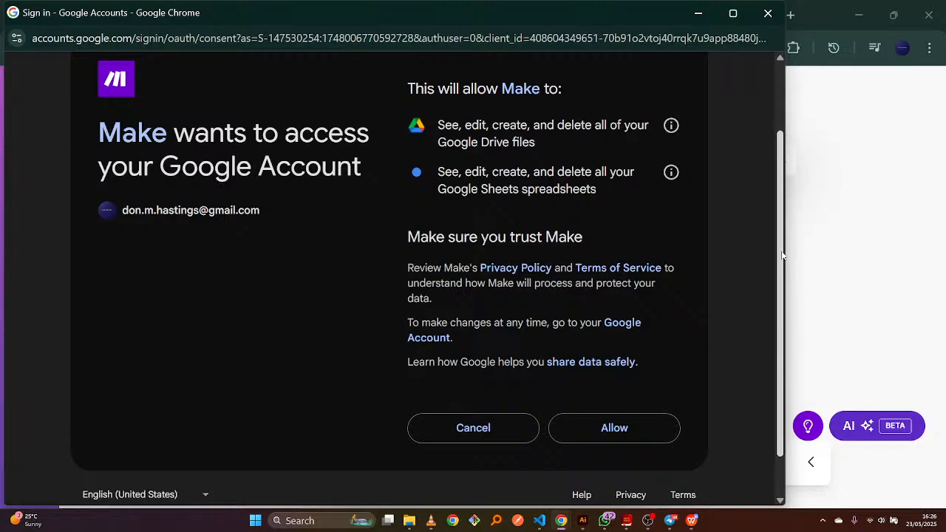
click(629, 428)
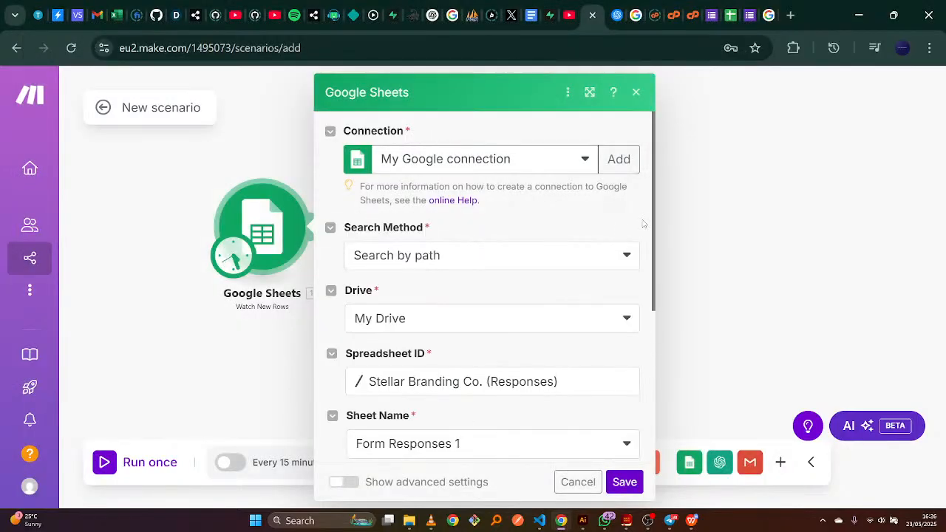
Save the Google Sheets module's settings and choose All as the point where processing starts
click(625, 482)
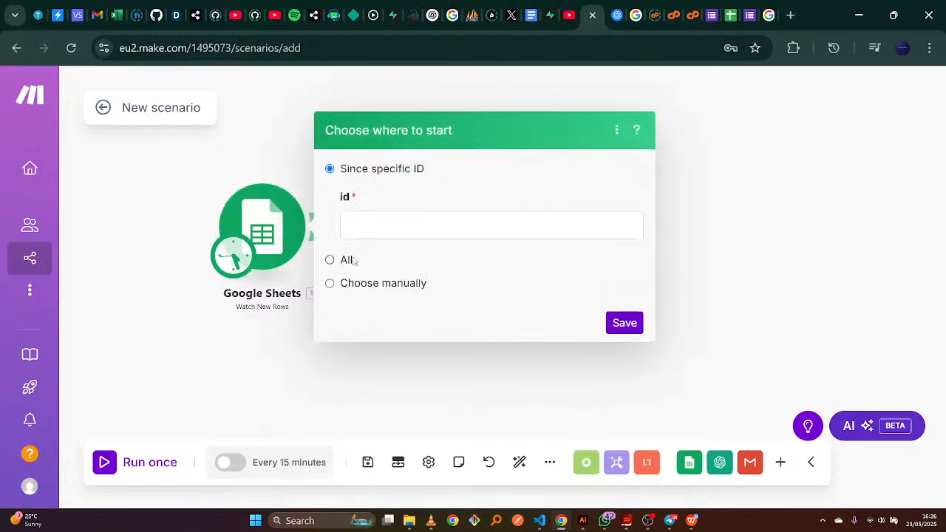
click(329, 260)
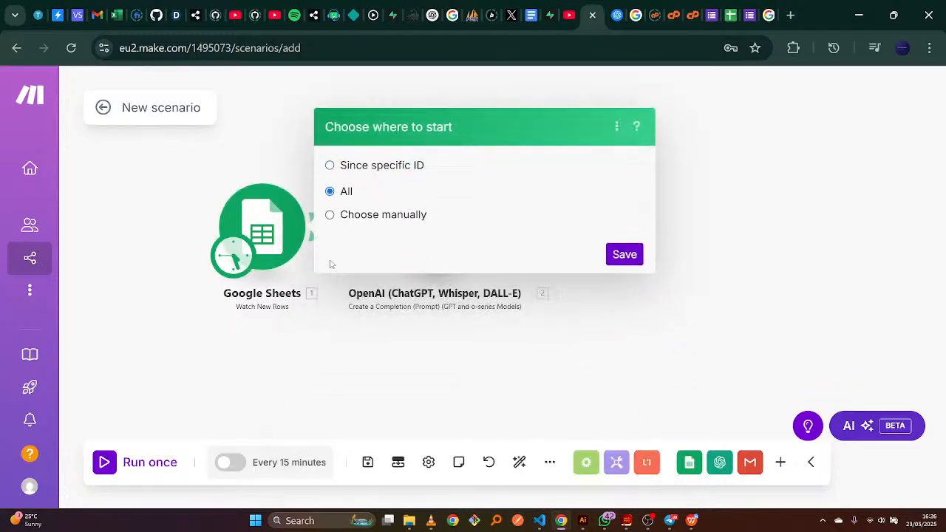
click(626, 251)
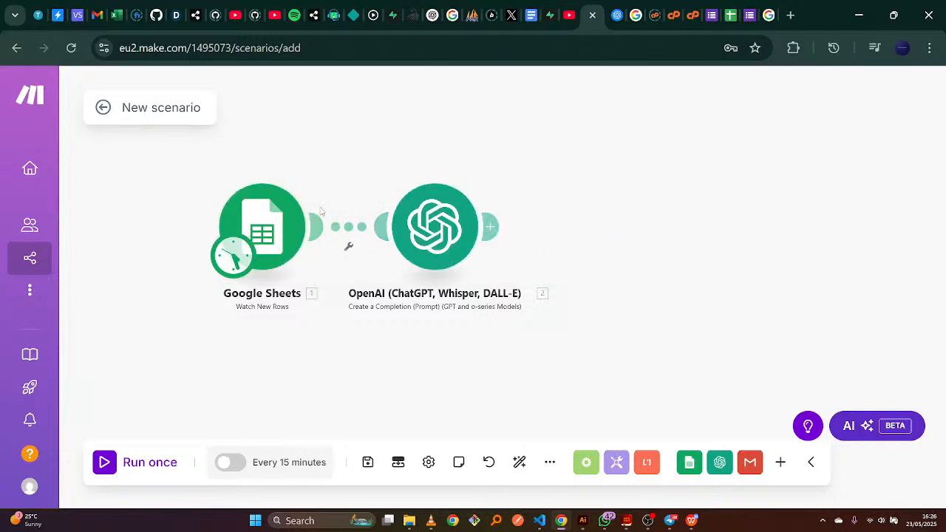
Add a Gmail "Send an Email" module after the OpenAI module
click(490, 227)
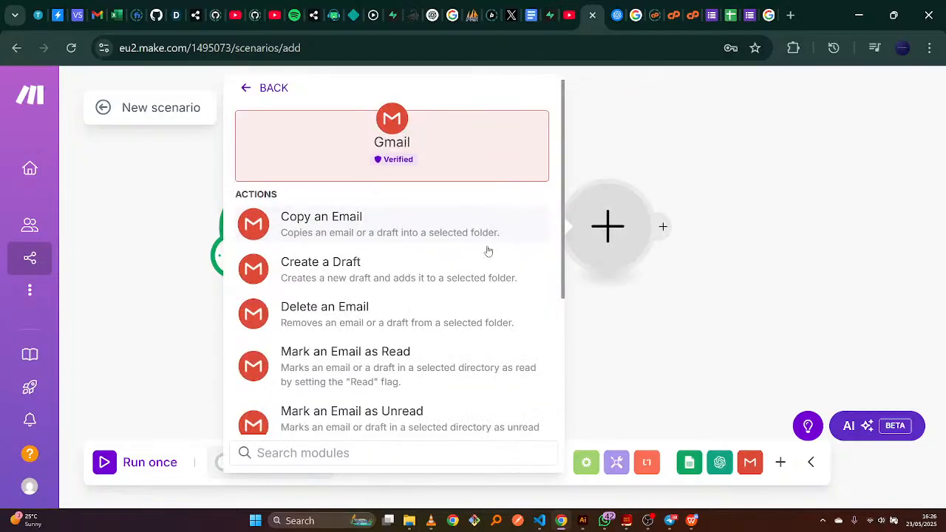
drag(562, 192, 559, 330)
click(398, 343)
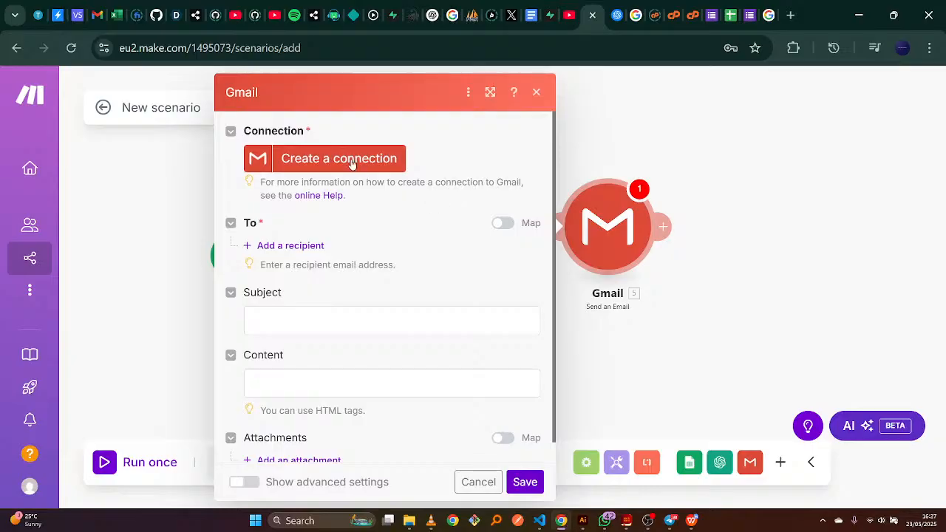
Try to create "My Google Restricted connection" for the Gmail module by signing in with Google, and close the sign-in window and module settings
click(351, 158)
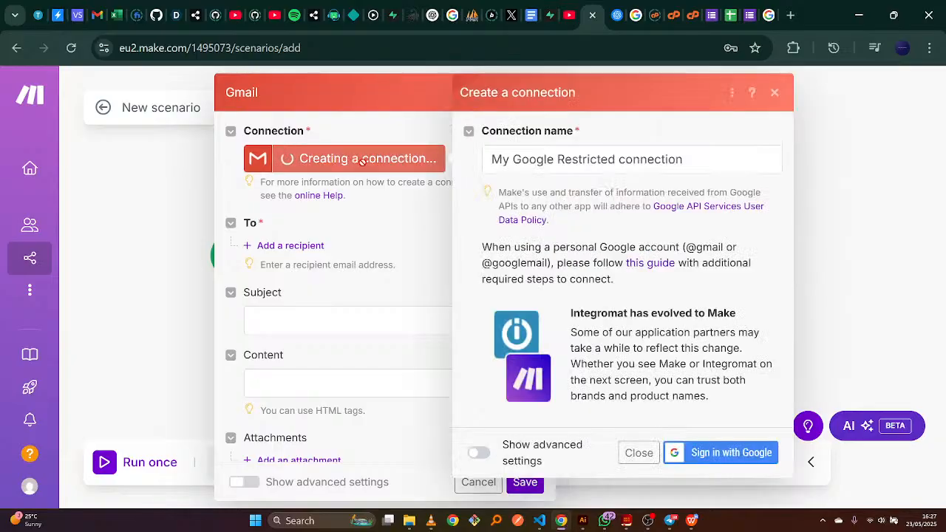
click(706, 454)
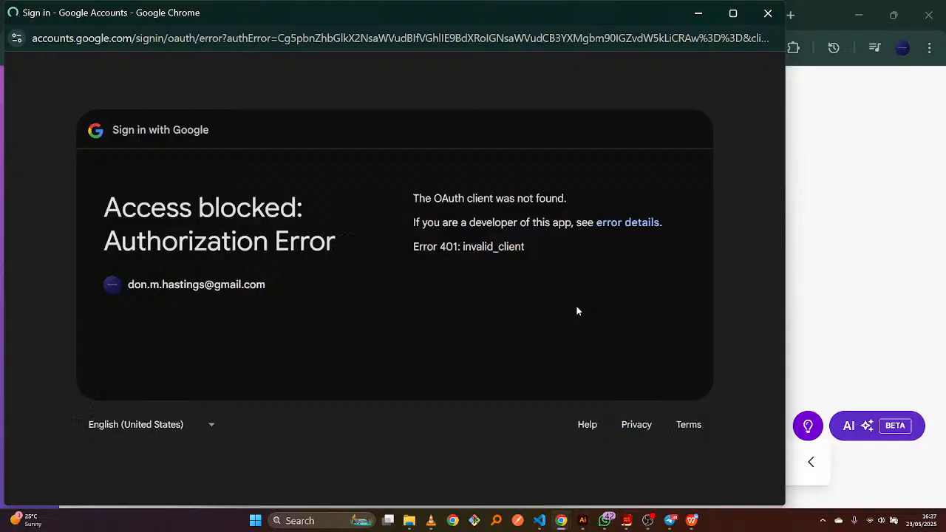
click(766, 25)
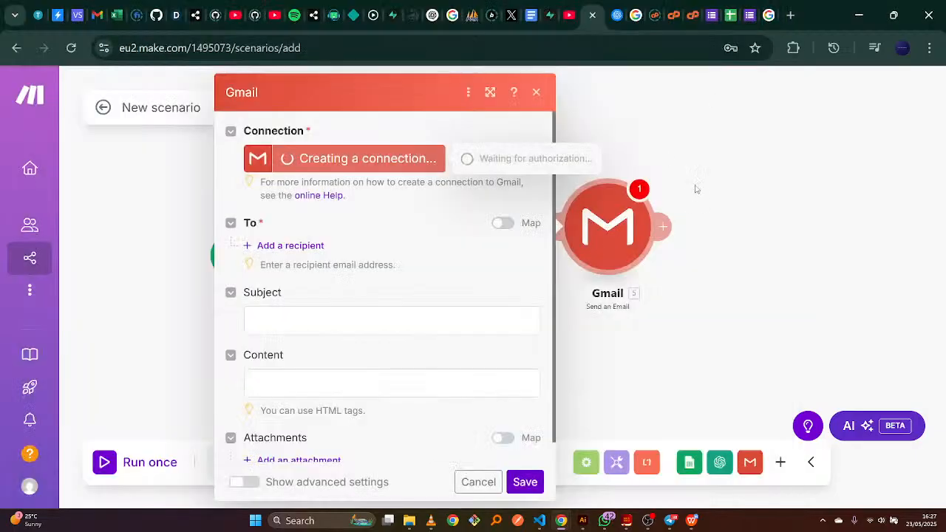
click(580, 104)
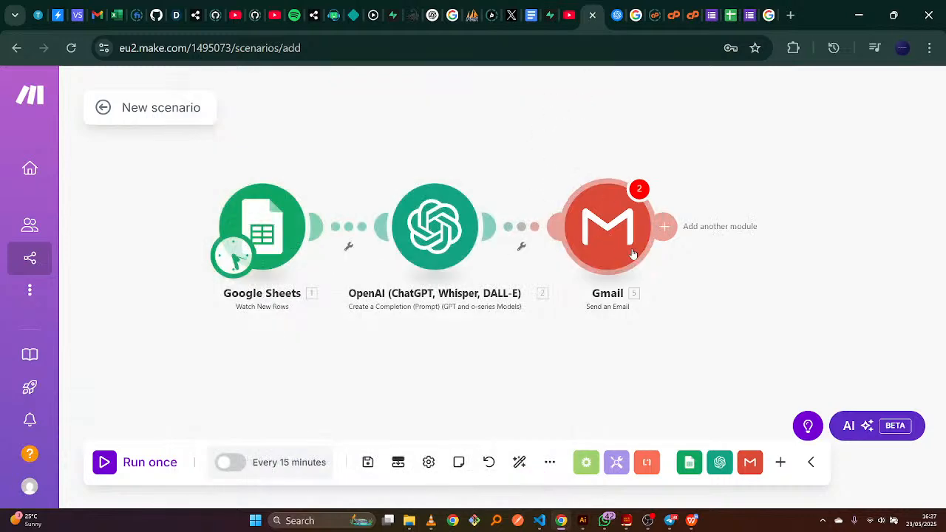
In the OpenAI module's Message 1 prompt, replace "an email" in the opening sentence with wording that begins "a welcome"
click(432, 222)
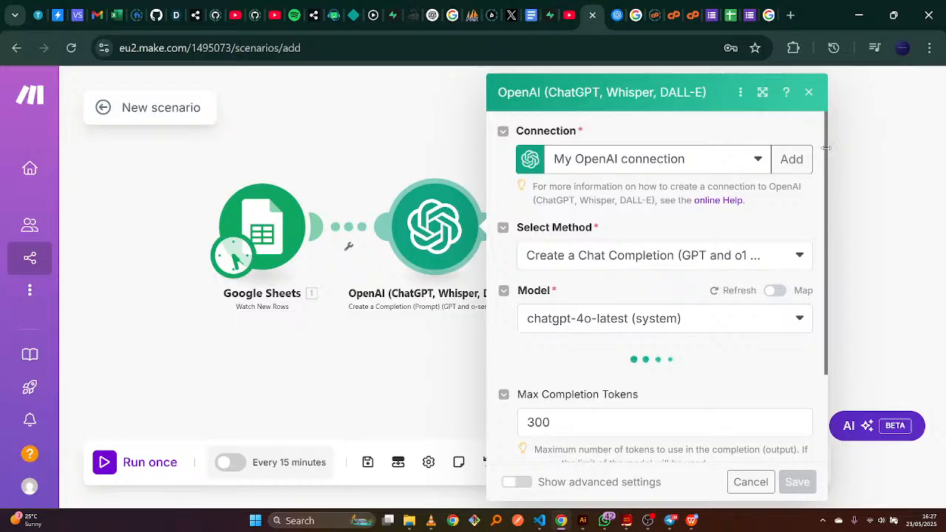
drag(824, 147, 798, 244)
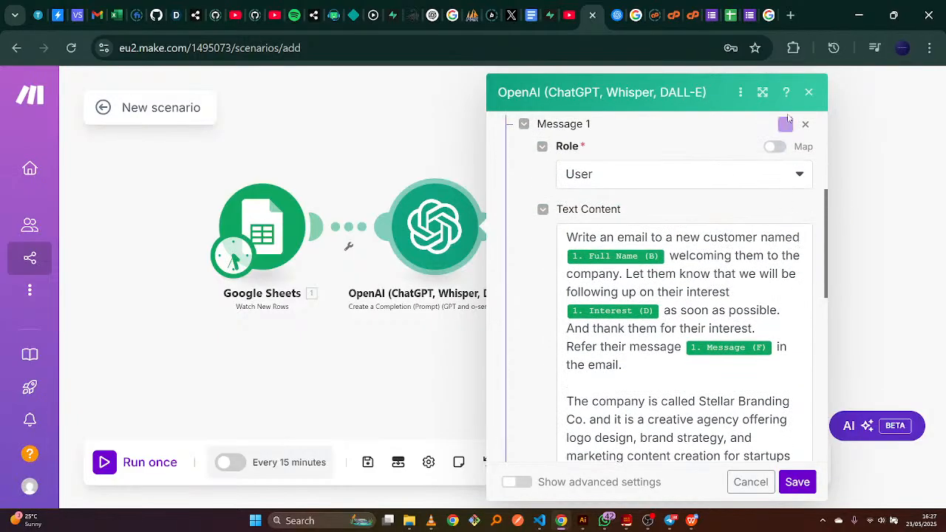
drag(825, 194, 827, 214)
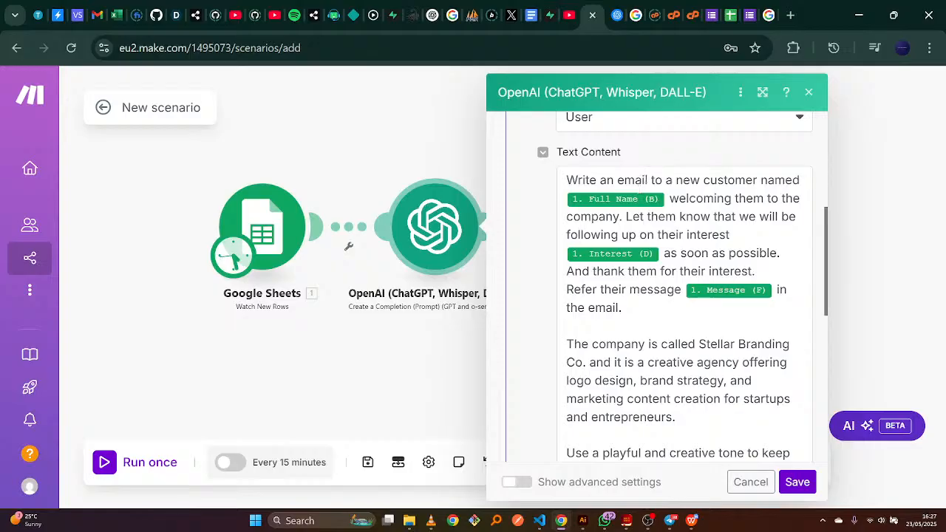
click(648, 180)
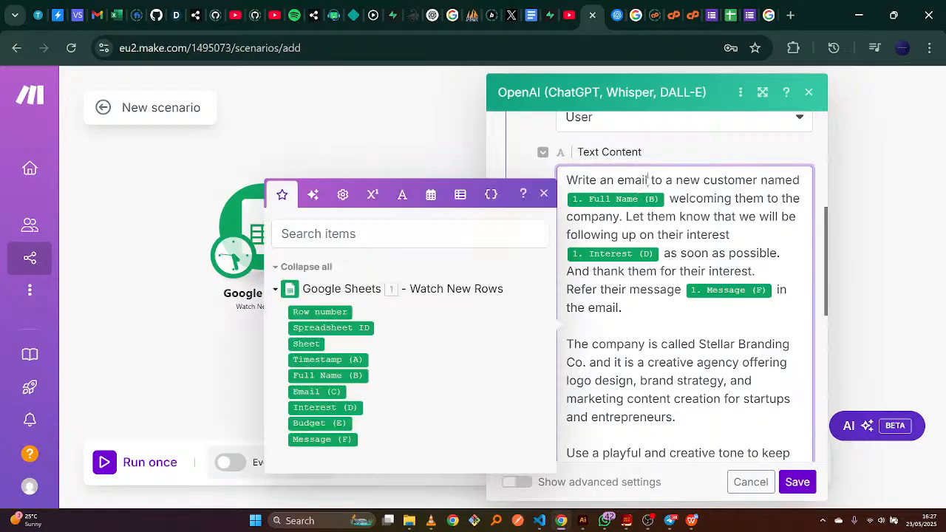
drag(649, 180, 607, 181)
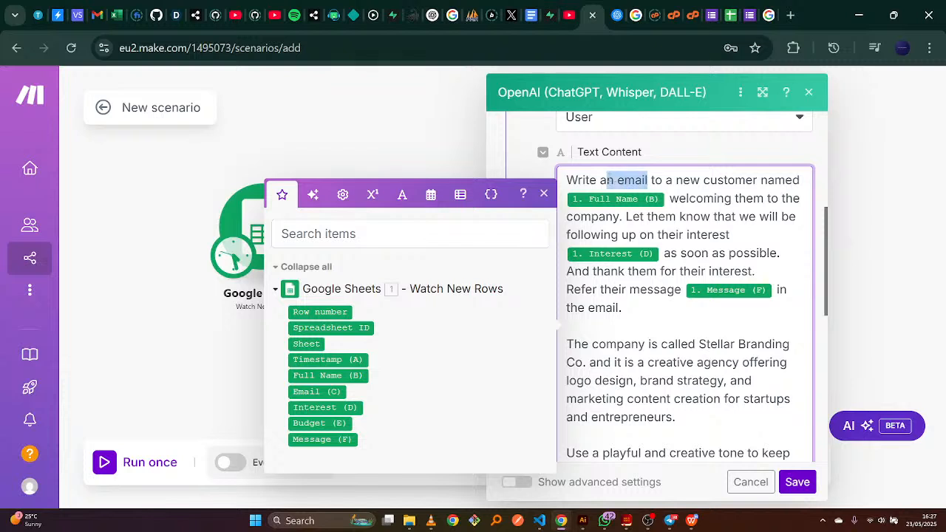
key(BackSpace)
text(we)
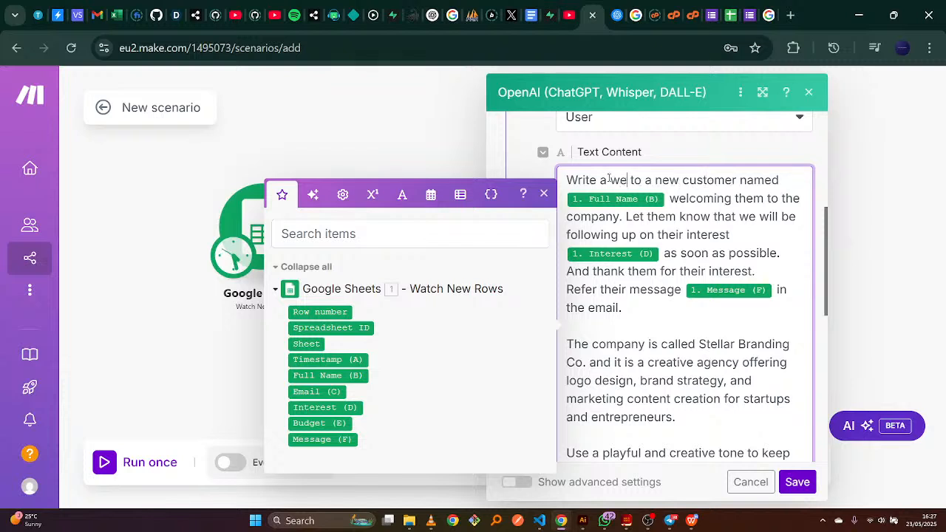
text(lcome m)
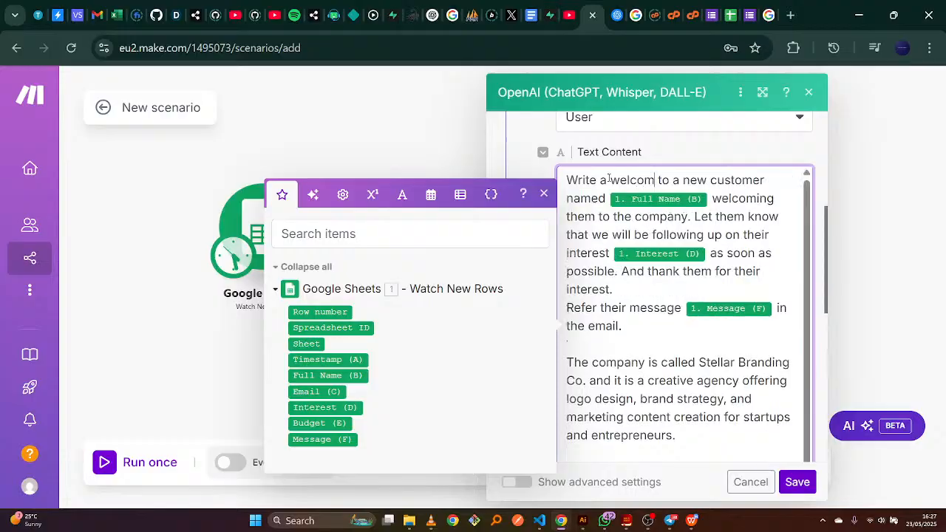
Complete the prompt's opening wording as "Write a welcome message to a new customer" and save the OpenAI module
text(essadw)
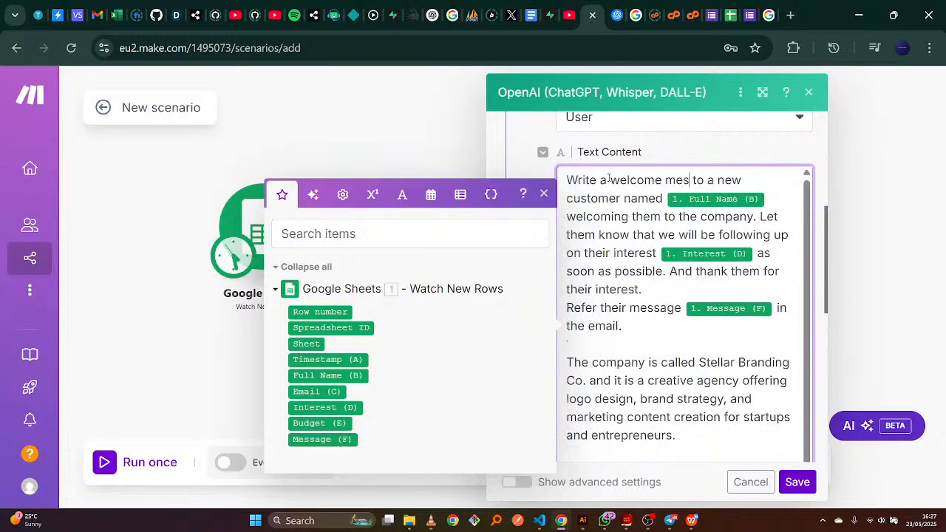
key(BackSpace)
key(BackSpace)
text(ge)
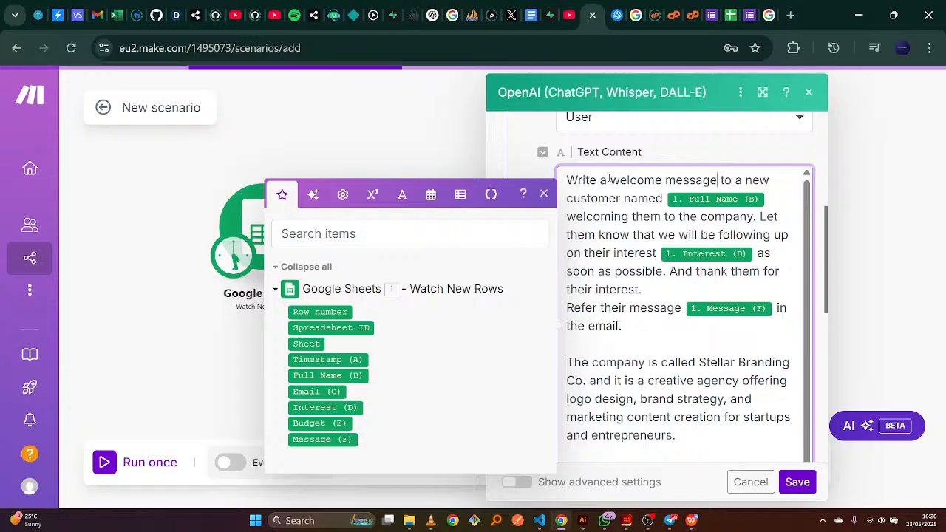
click(547, 202)
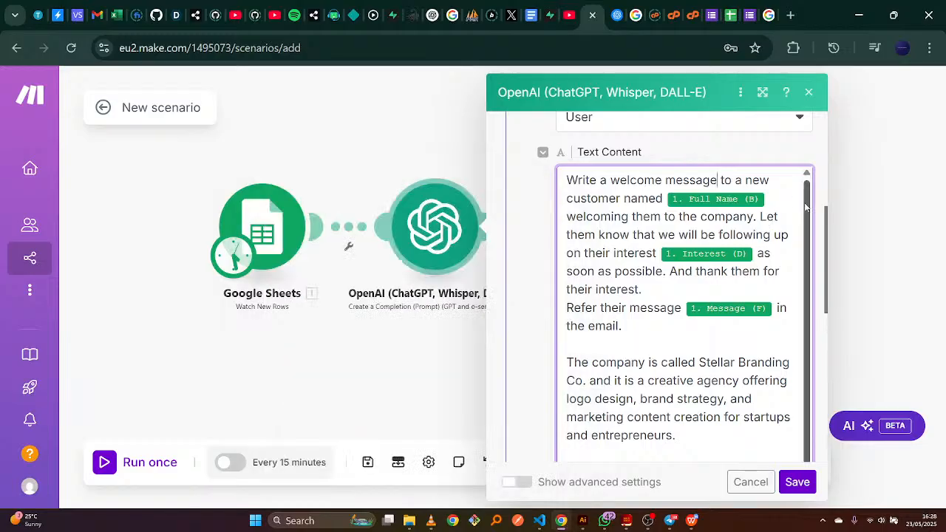
click(797, 482)
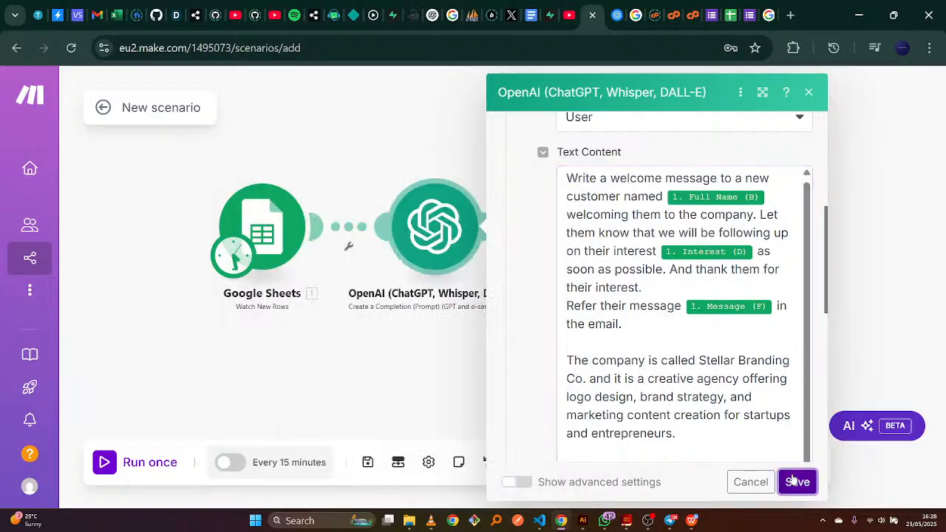
Delete the Gmail module and add a Google Sheets Update a Row module after the OpenAI module
right_click(604, 220)
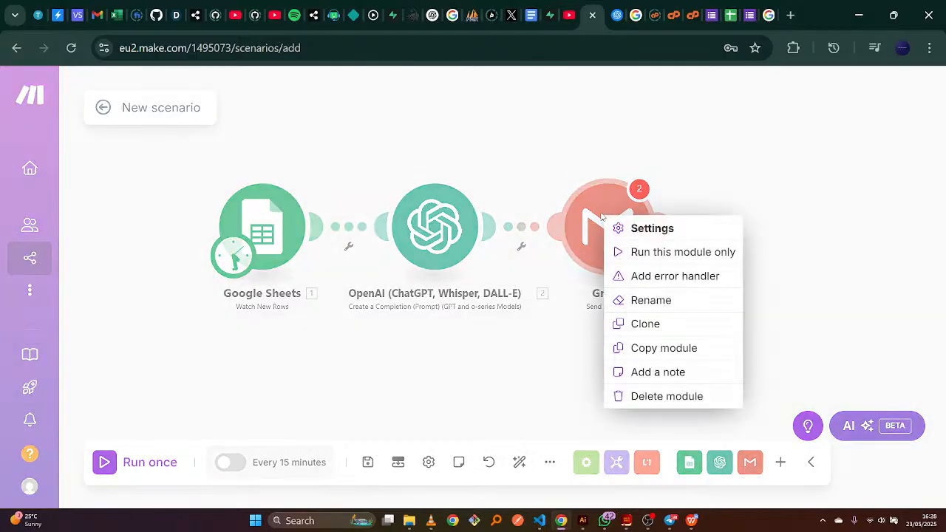
click(645, 396)
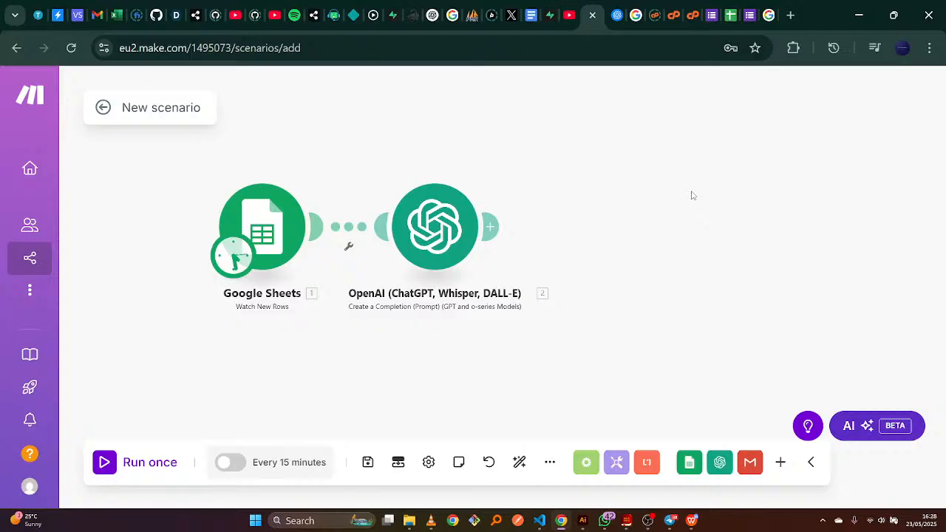
click(497, 229)
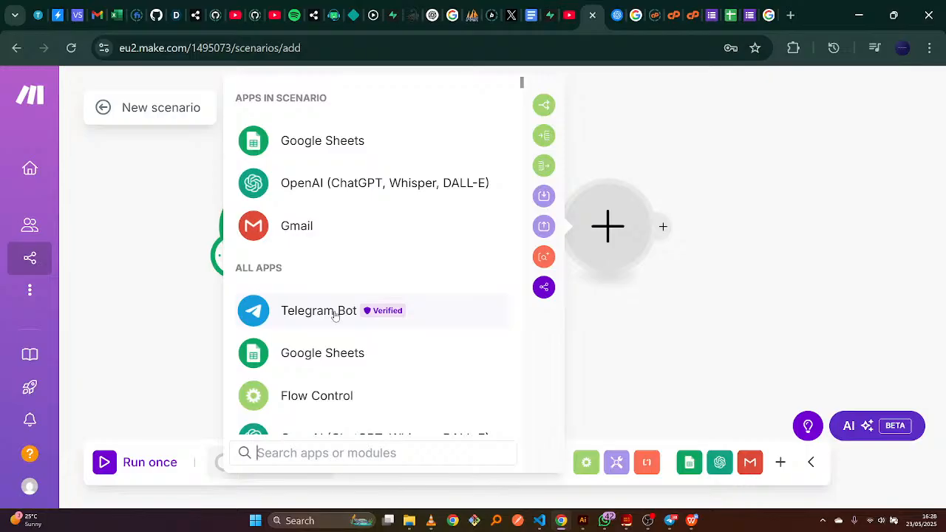
click(355, 153)
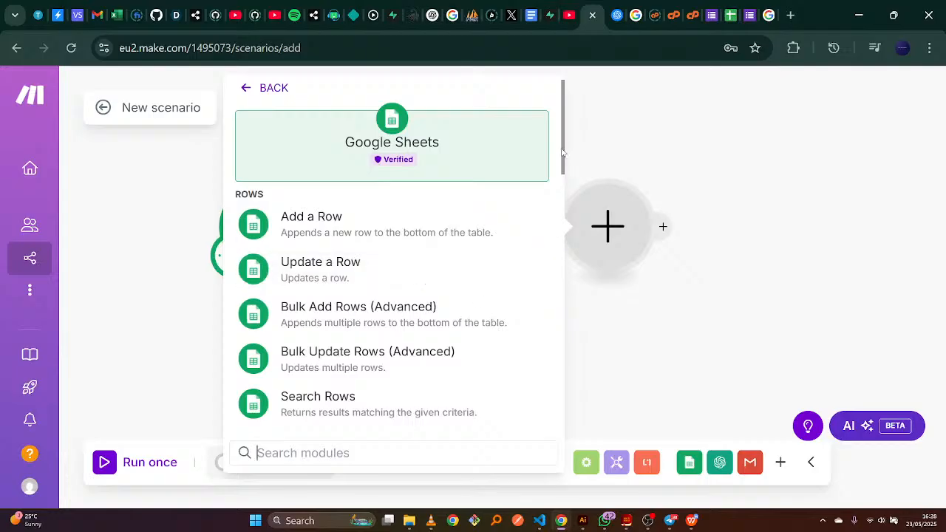
mouse_move(562, 152)
mouse_down()
mouse_move(560, 254)
mouse_move(549, 158)
mouse_up()
click(370, 274)
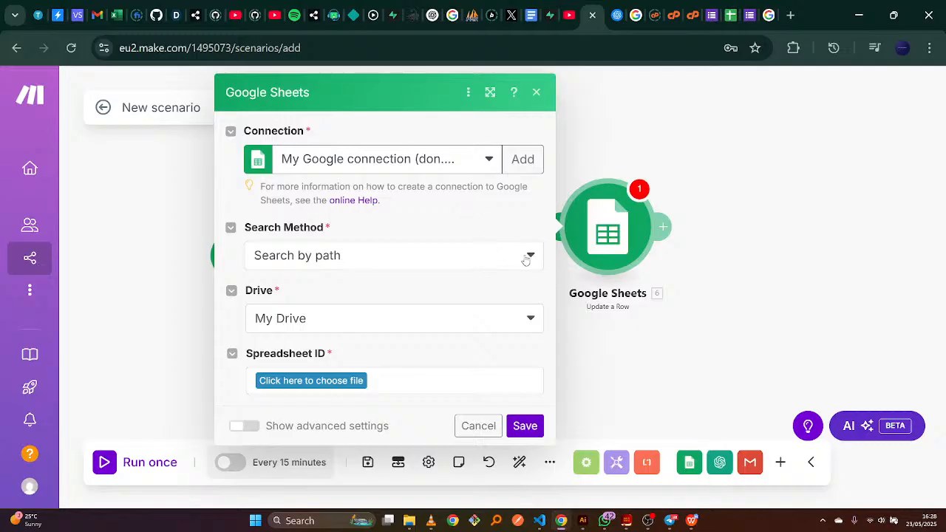
Choose the spreadsheet Stellar Branding Co. (Responses) and its sheet Form Responses 1 for the row update
click(321, 384)
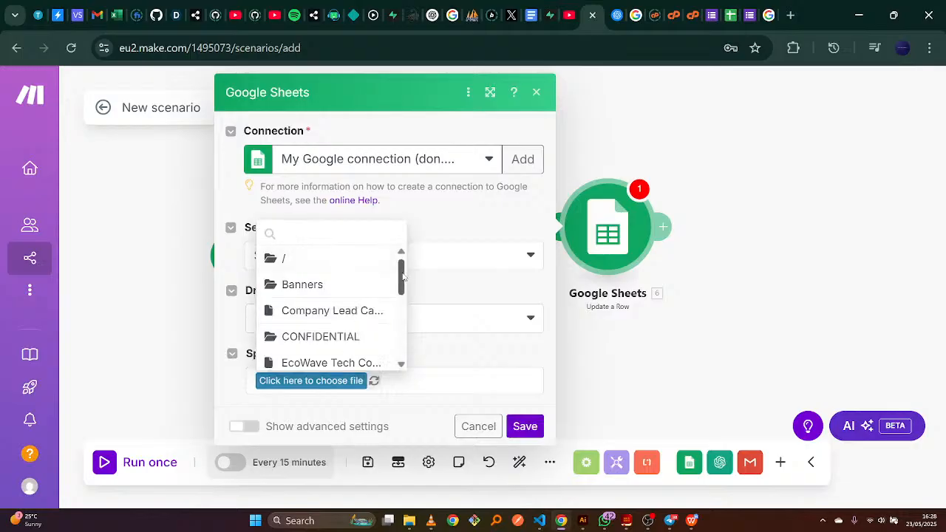
drag(403, 276, 402, 363)
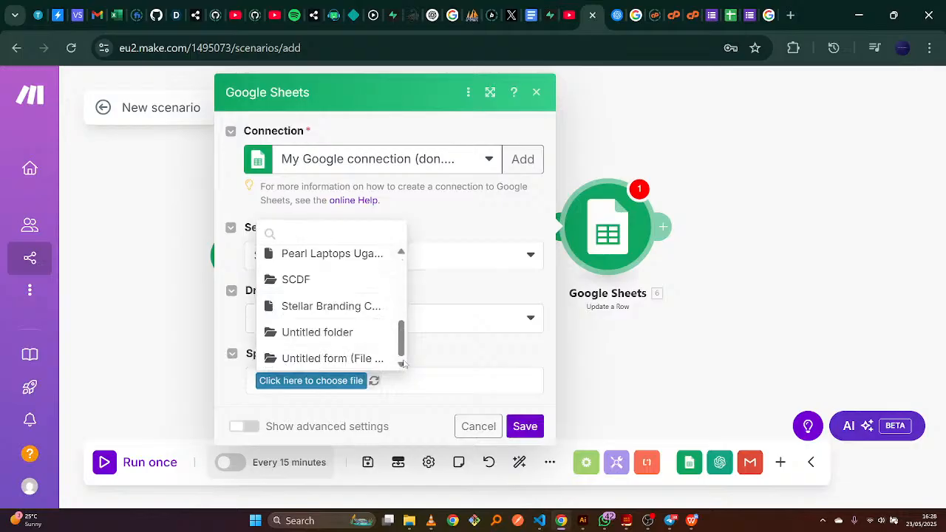
click(318, 306)
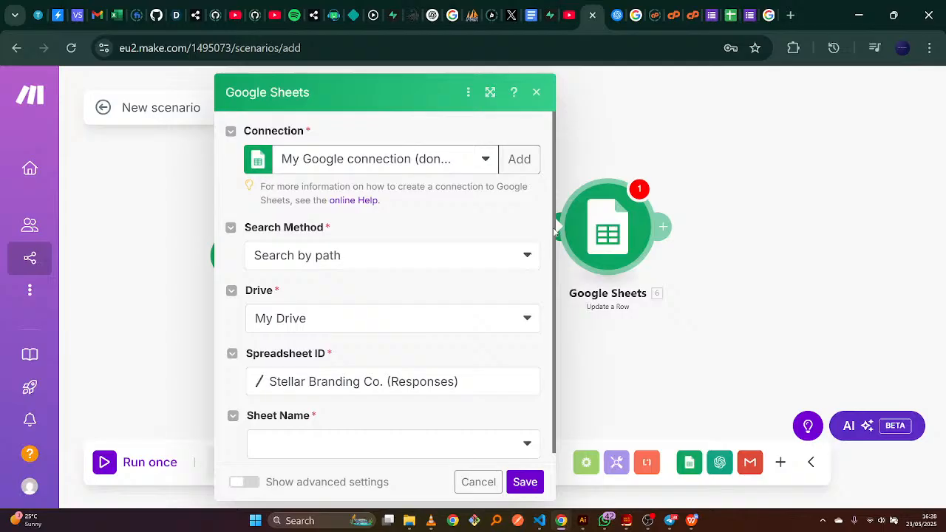
drag(554, 231, 547, 318)
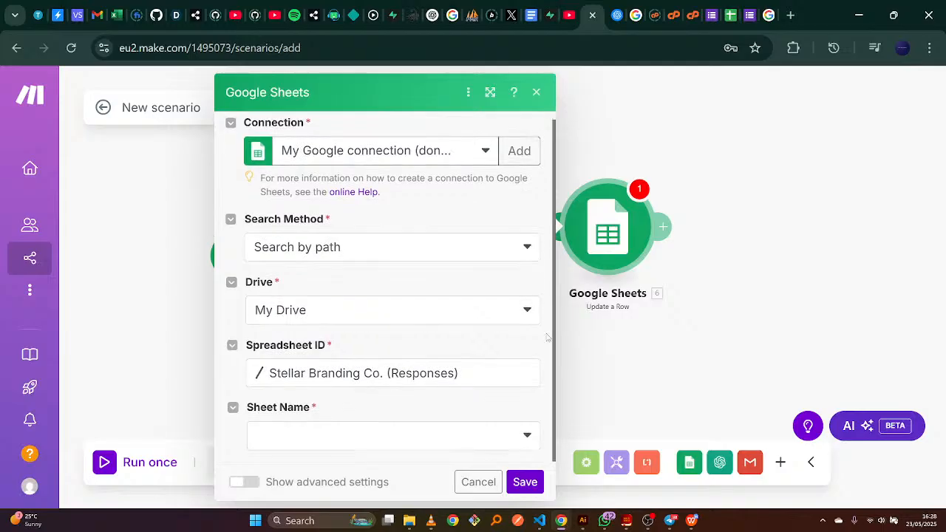
click(529, 435)
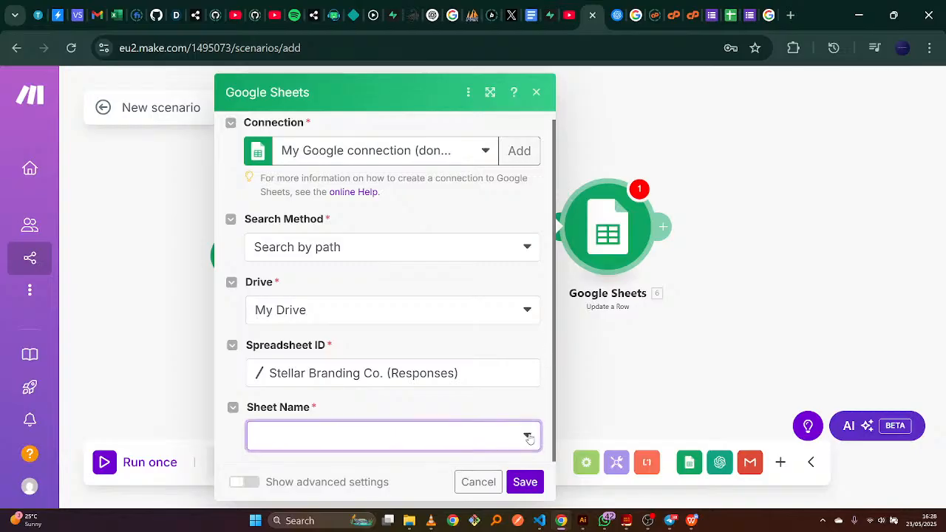
click(477, 437)
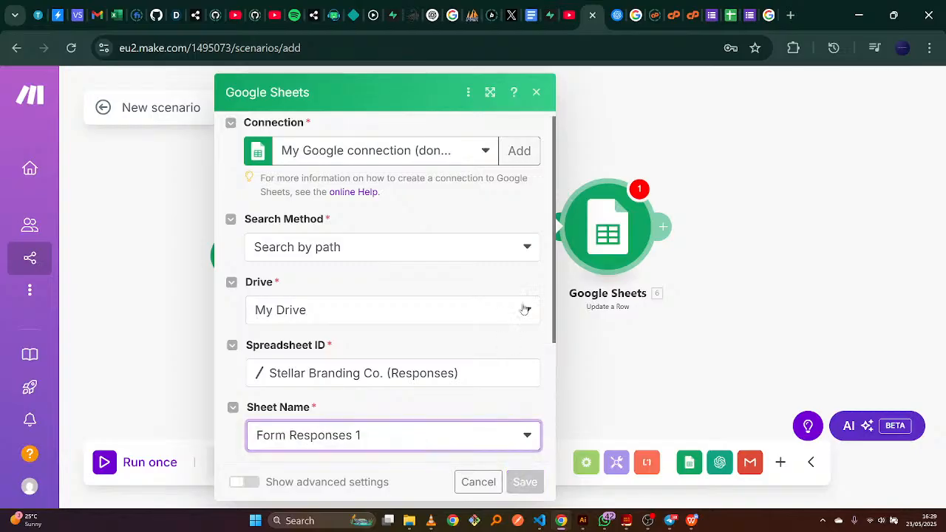
Map the update's row number to the Row number from the Google Sheets Watch New Rows module
scroll(550, 383, down, 5)
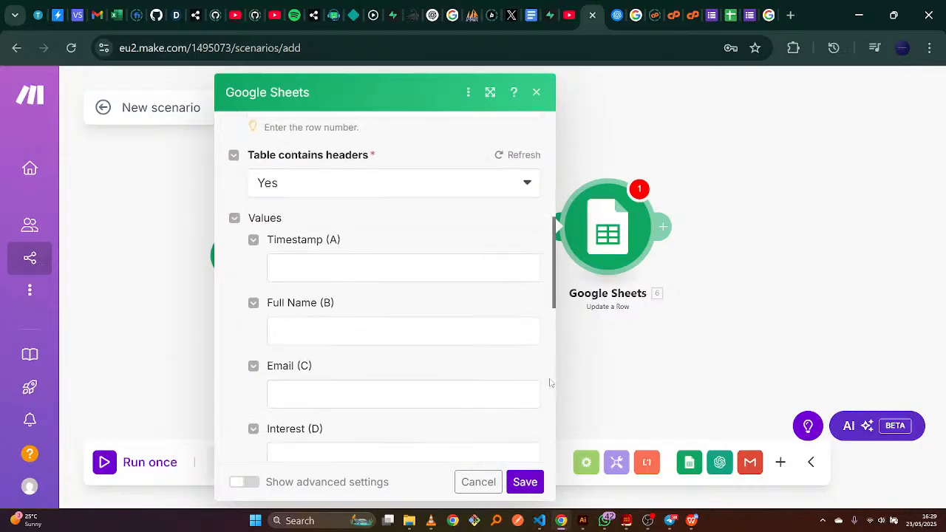
scroll(550, 383, down, 5)
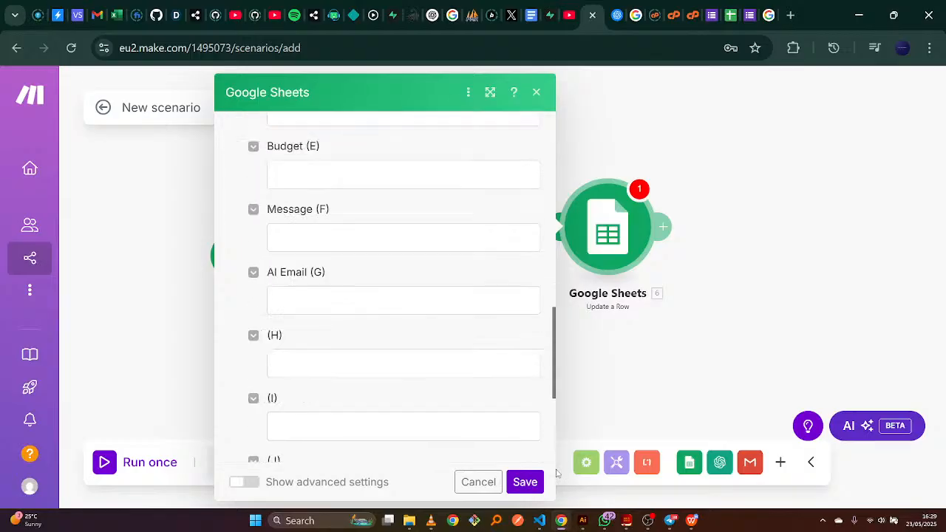
scroll(544, 296, up, 10)
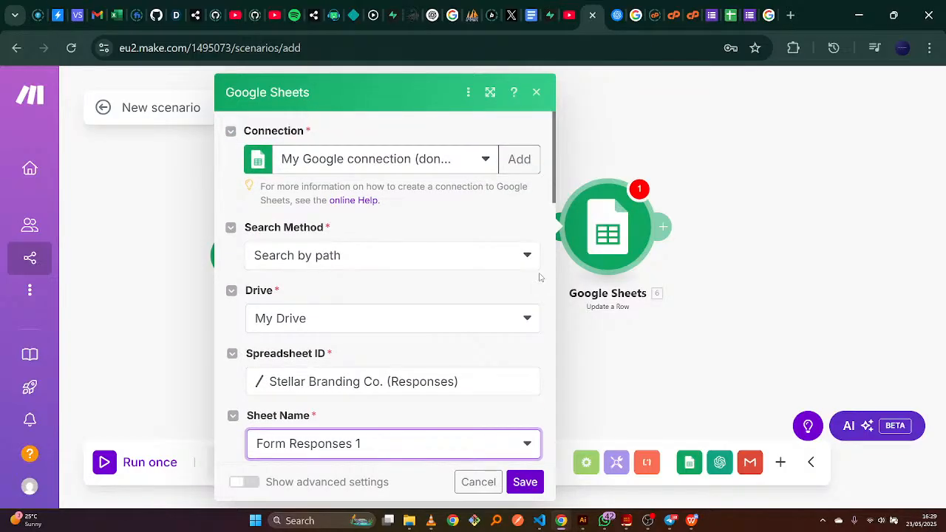
scroll(539, 280, down, 5)
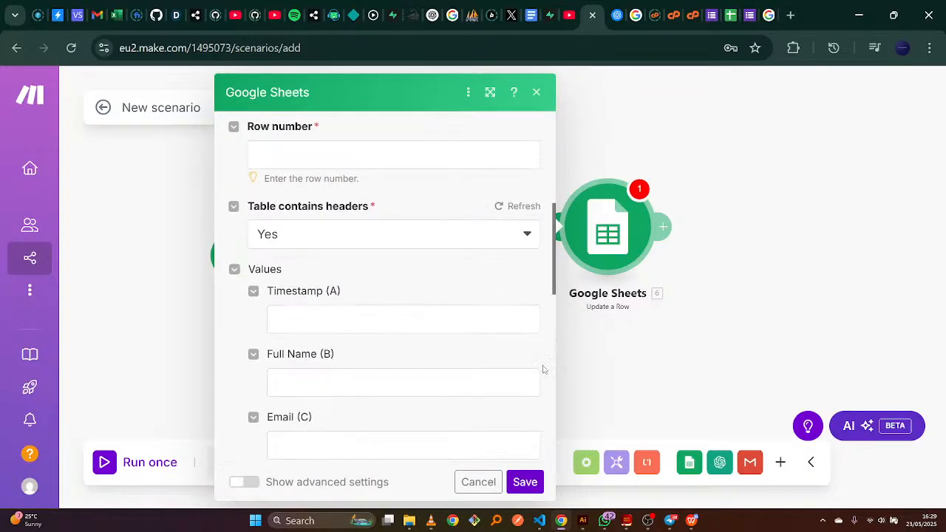
scroll(542, 364, up, 1)
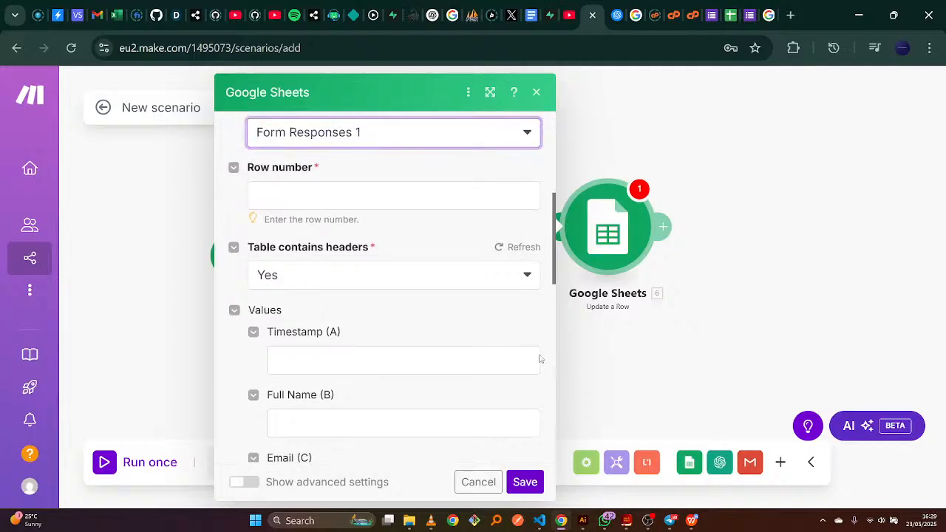
click(309, 192)
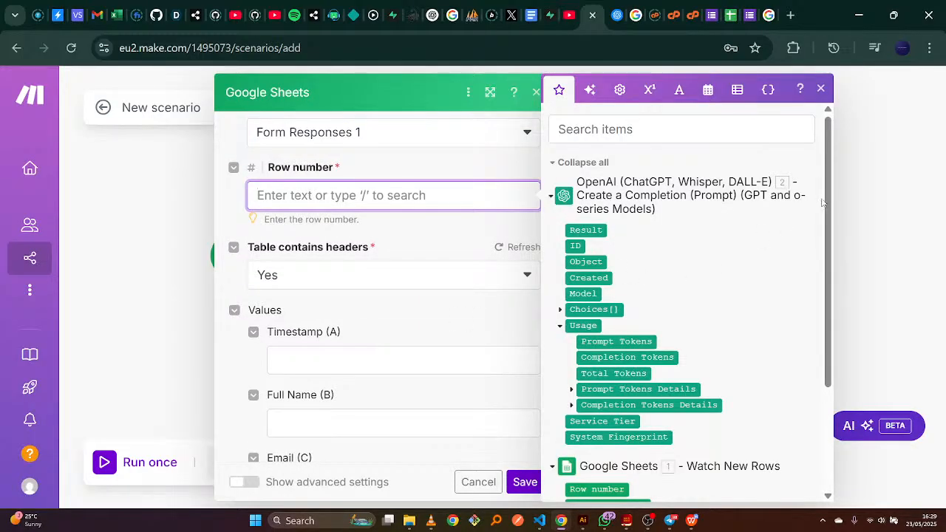
scroll(664, 346, down, 3)
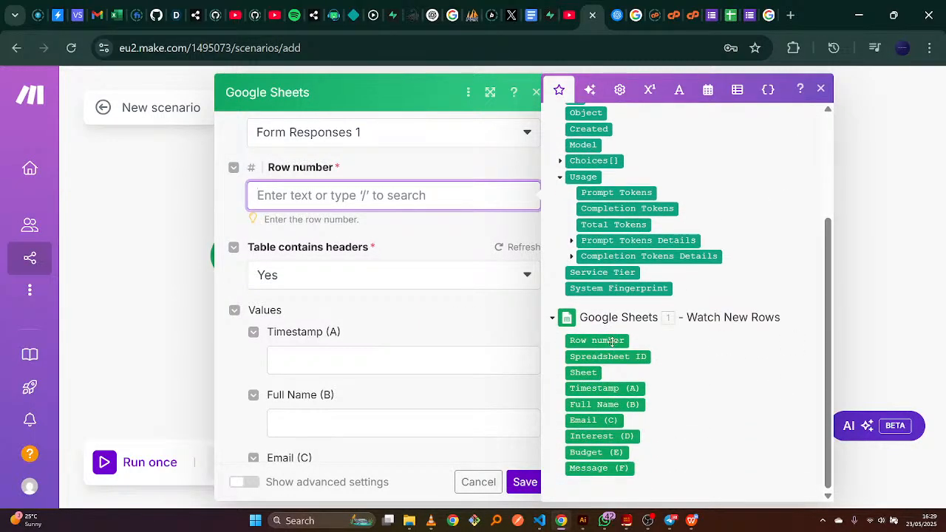
click(612, 341)
click(408, 251)
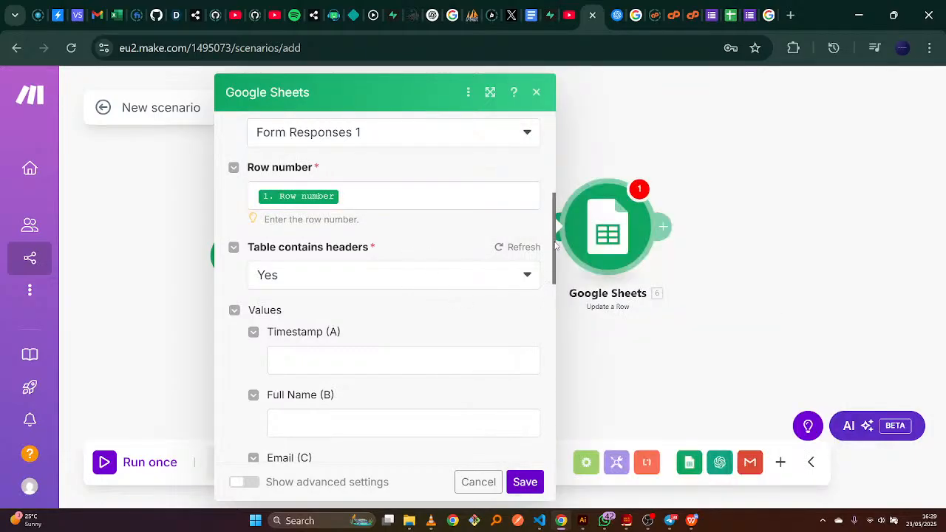
Map the AI Email (G) column to the OpenAI Choices[] Message Content output and save the Update a Row module
drag(553, 243, 561, 357)
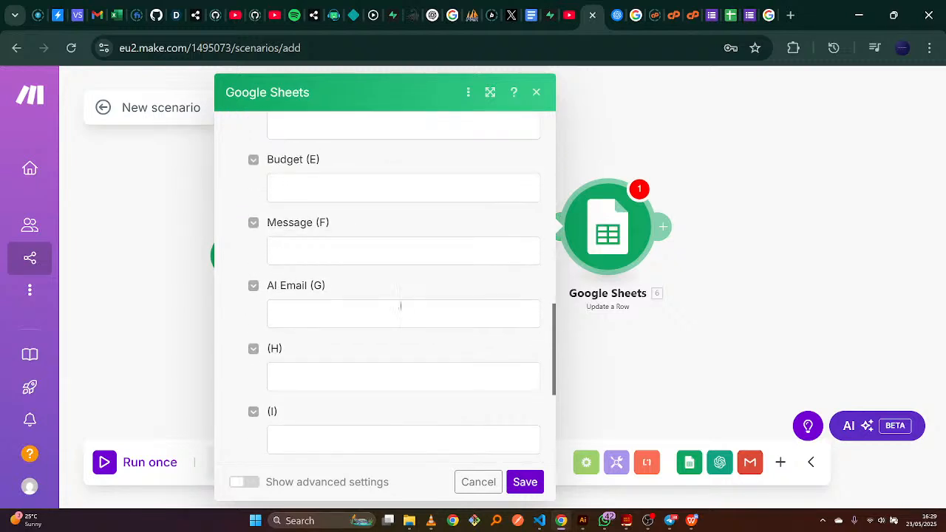
click(374, 308)
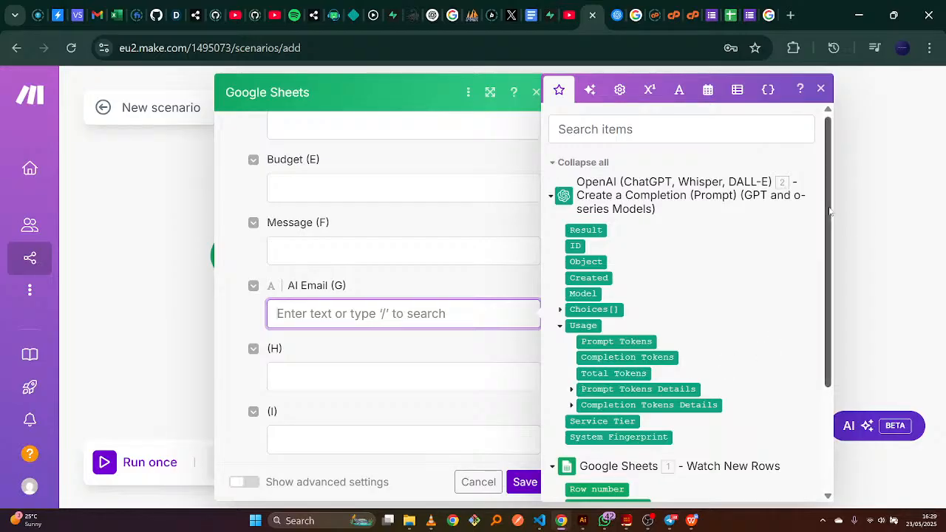
drag(829, 212, 804, 273)
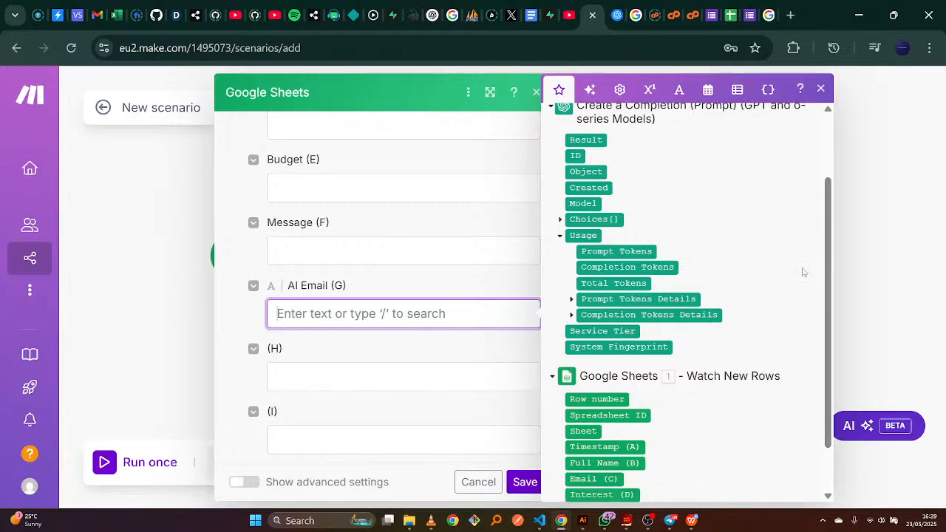
click(561, 220)
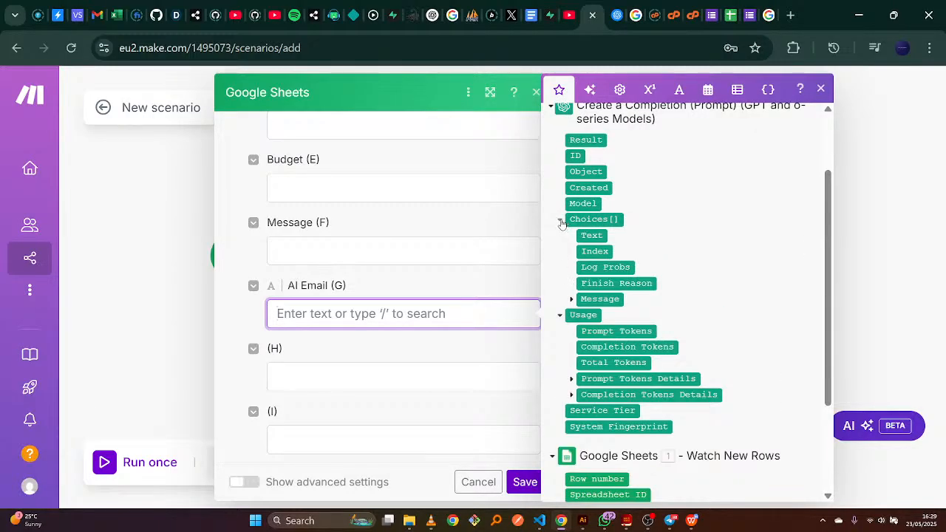
click(572, 301)
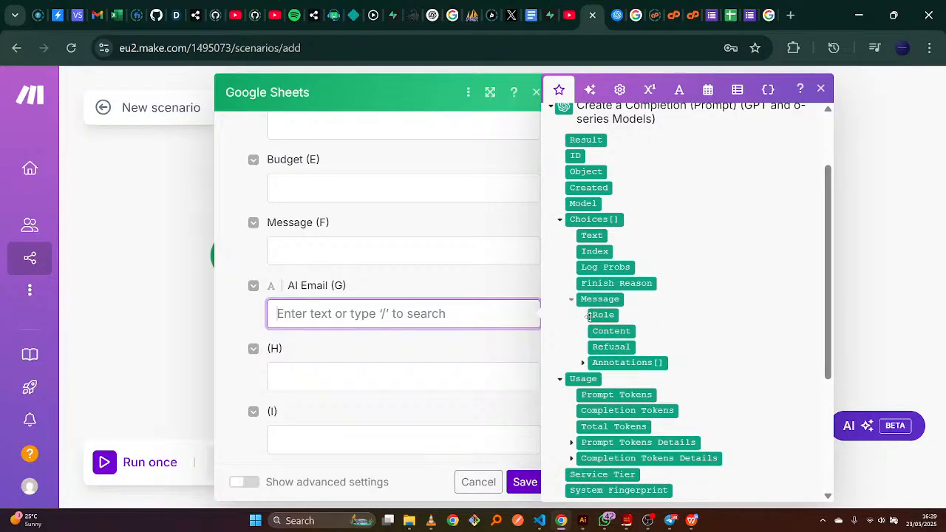
click(601, 331)
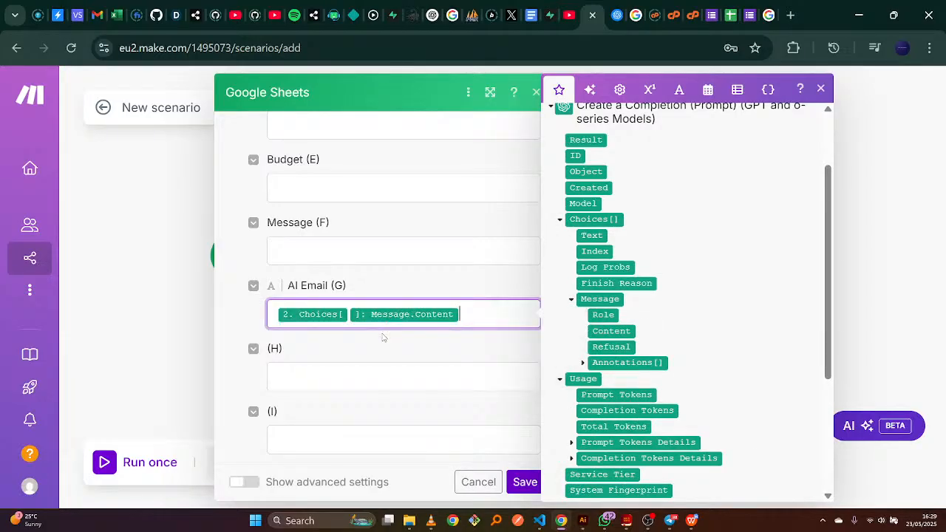
click(382, 338)
click(525, 482)
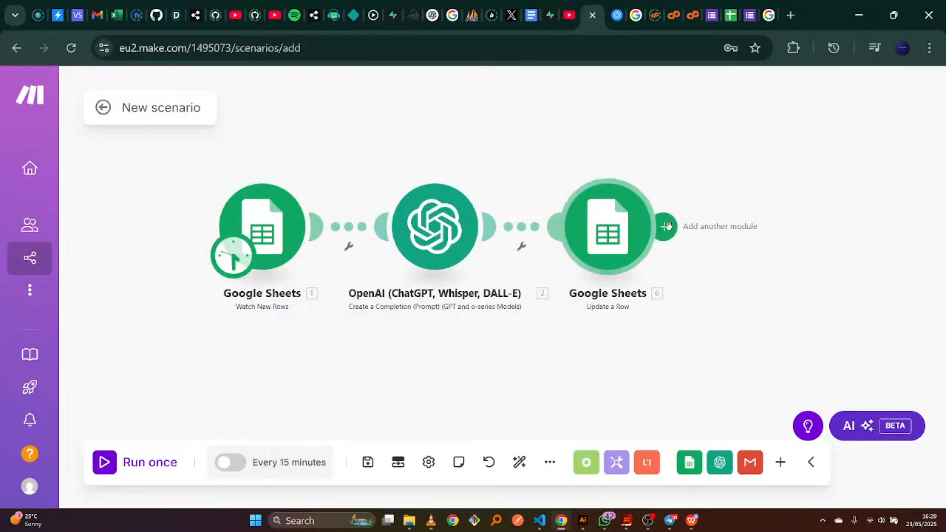
Add a Telegram Bot Send a Text Message or a Reply module after Update a Row and close its settings
drag(688, 339, 497, 353)
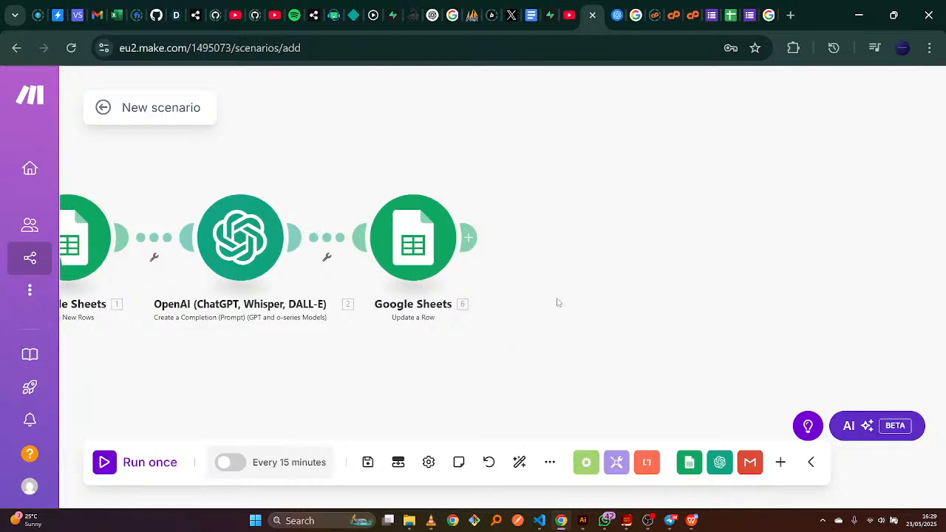
click(471, 239)
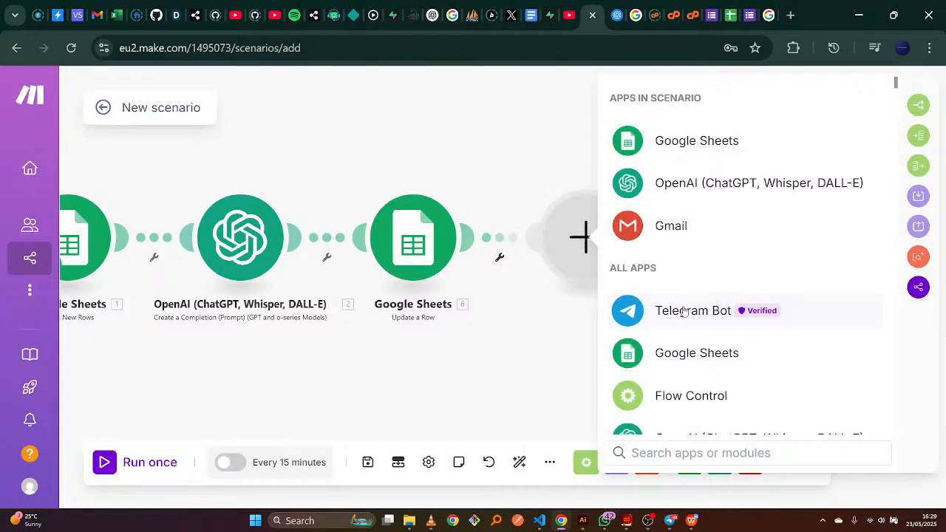
click(685, 311)
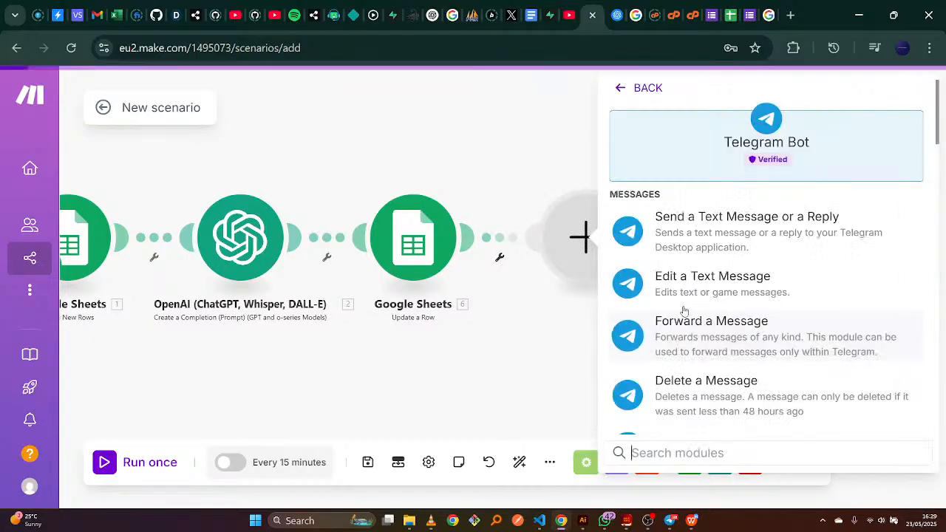
click(734, 234)
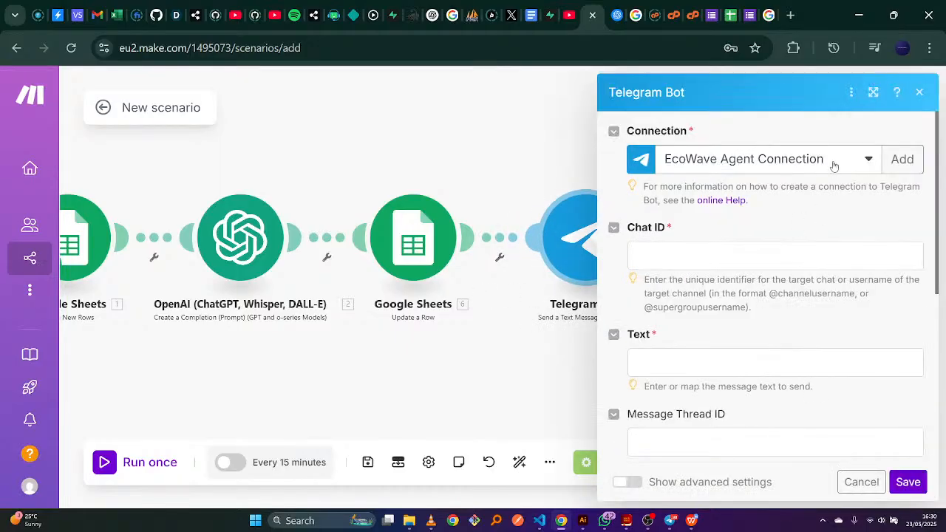
click(515, 365)
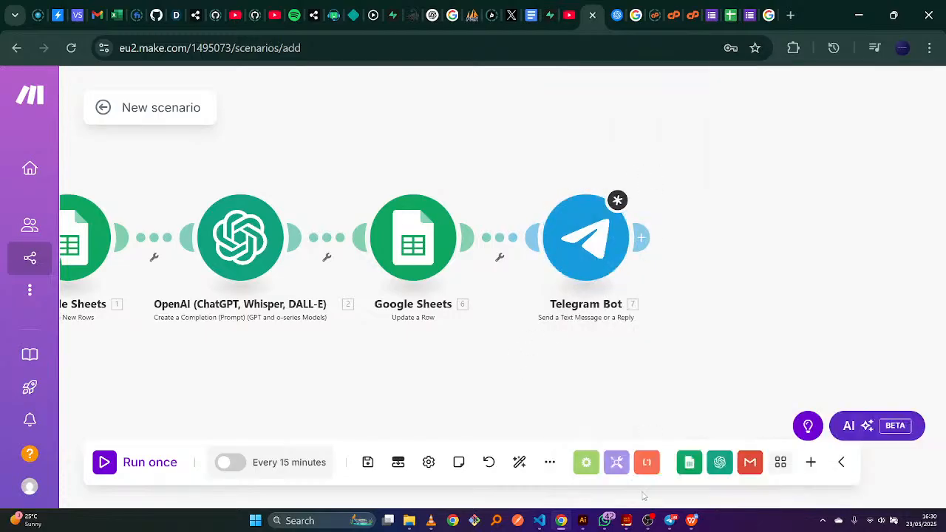
Switch to Telegram and send the /newbot command in the BotFather chat
click(671, 521)
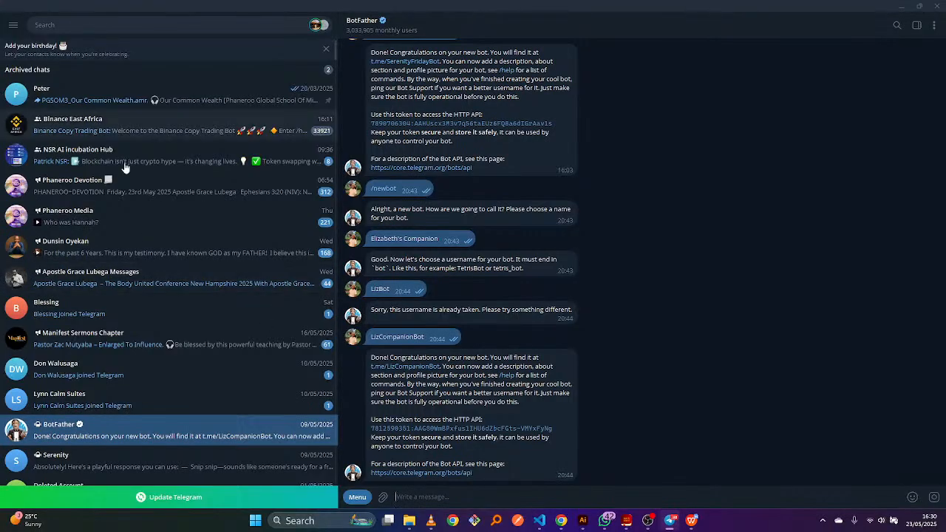
click(148, 24)
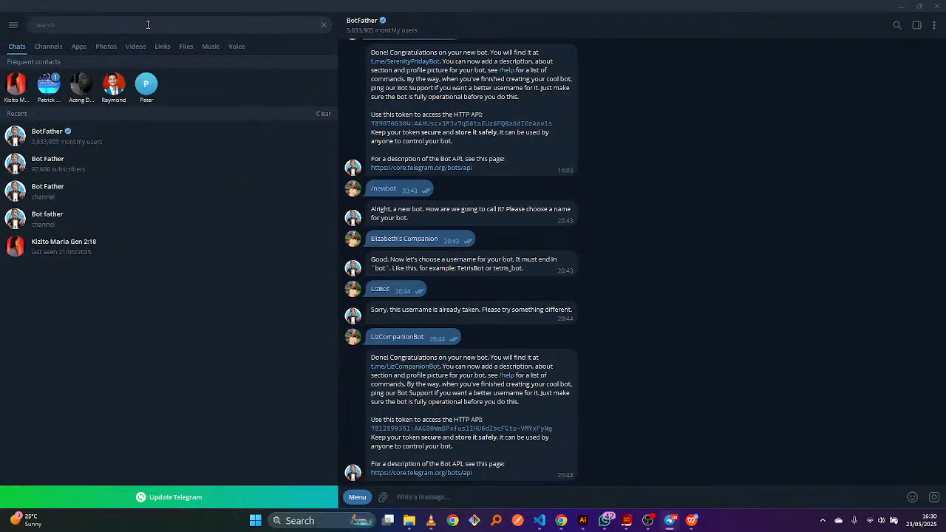
click(69, 133)
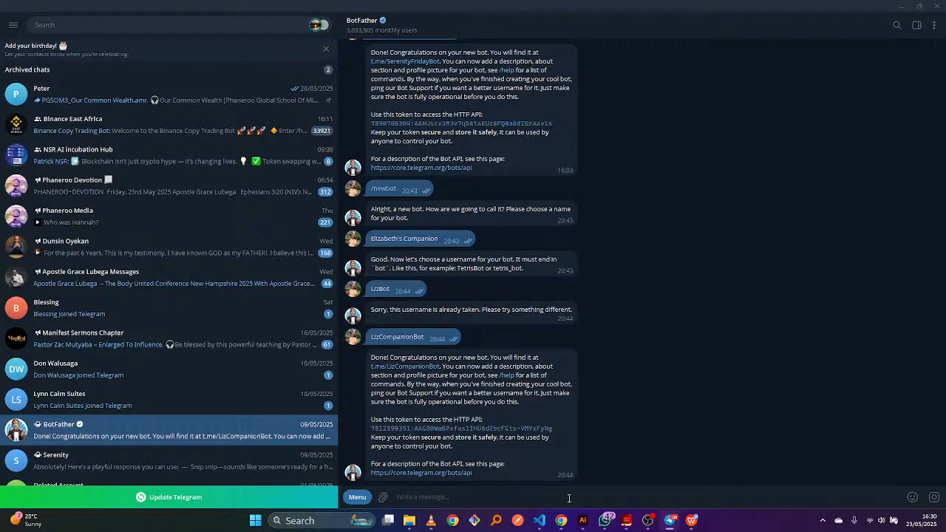
text(/new)
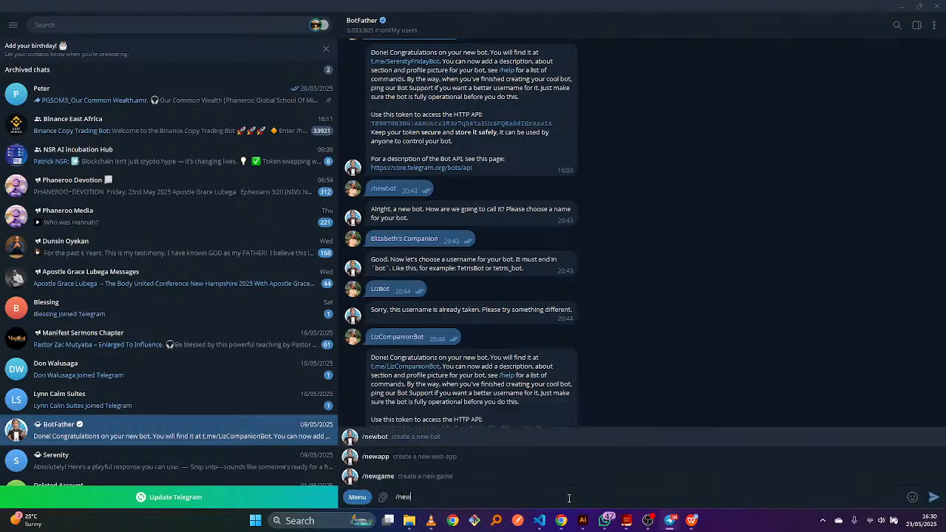
text(bot)
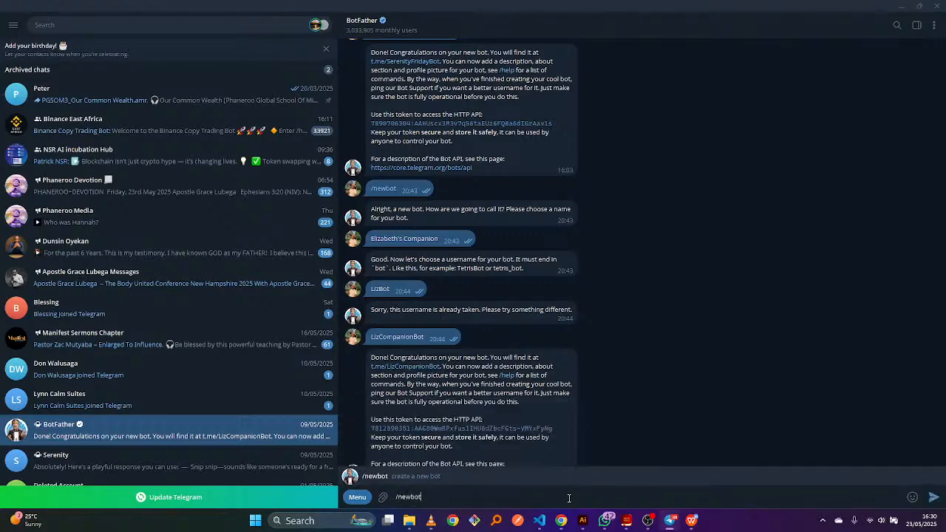
key(Return)
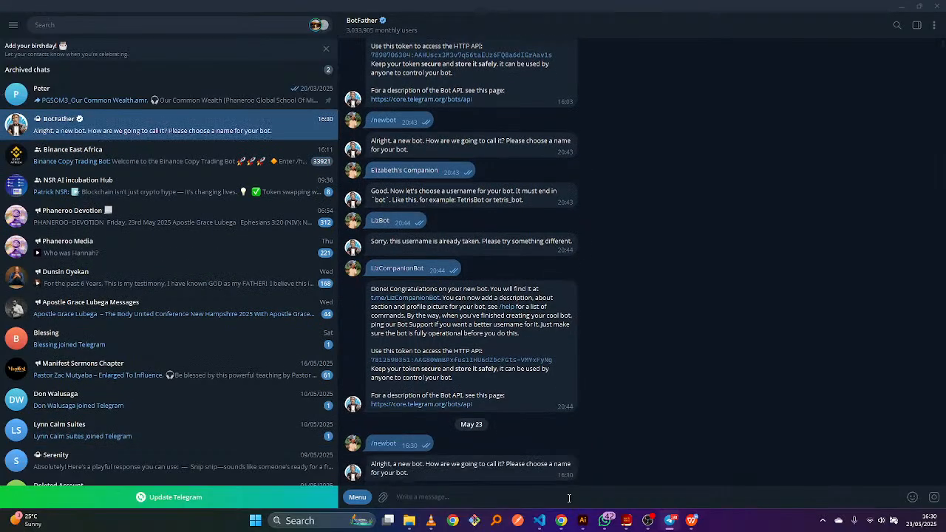
Name the new bot StellarLeads and give it the username StellarLeadBot
text(StellarLeads)
key(Return)
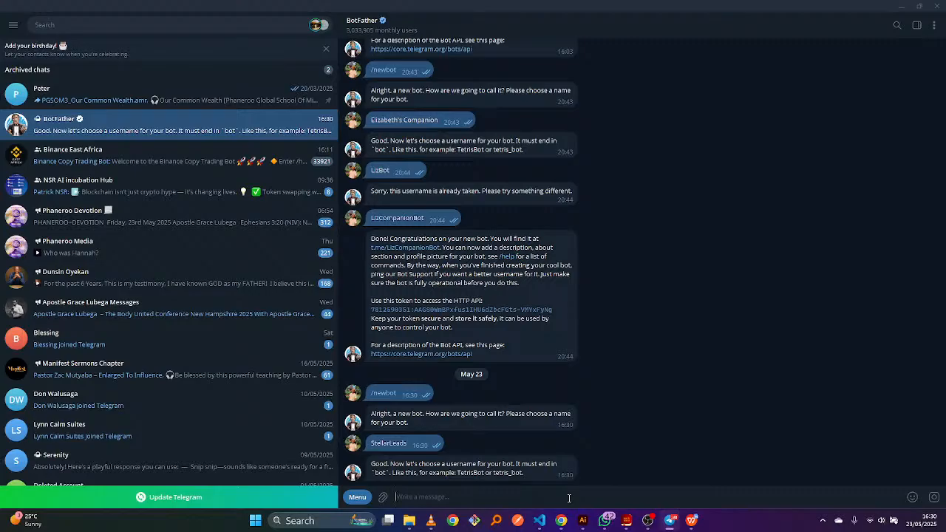
text(StellarLeadBot)
key(Return)
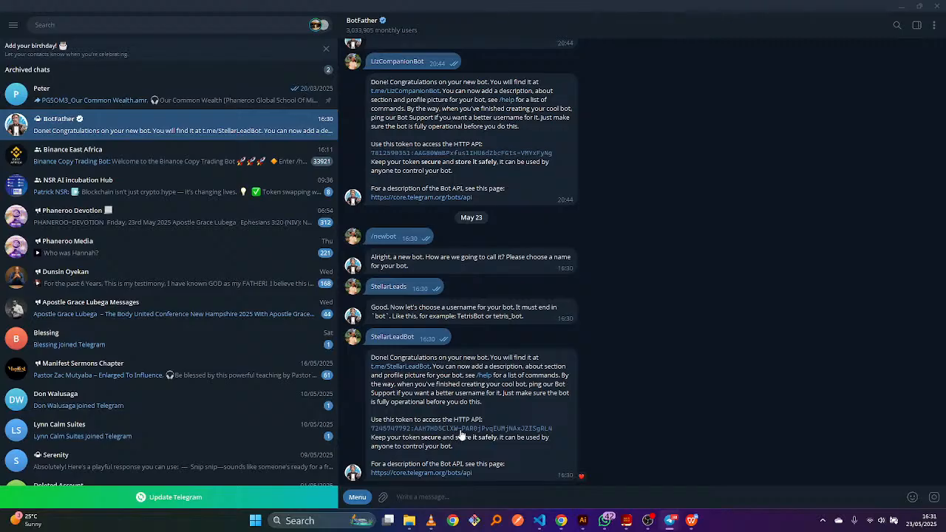
Copy the new bot's API token, return to Make and start a new connection in the Telegram Bot module
click(467, 435)
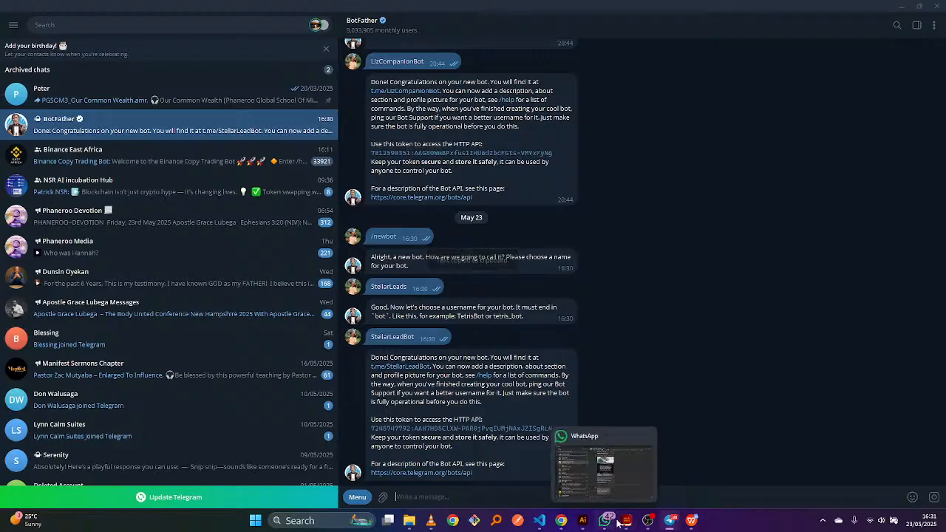
click(562, 522)
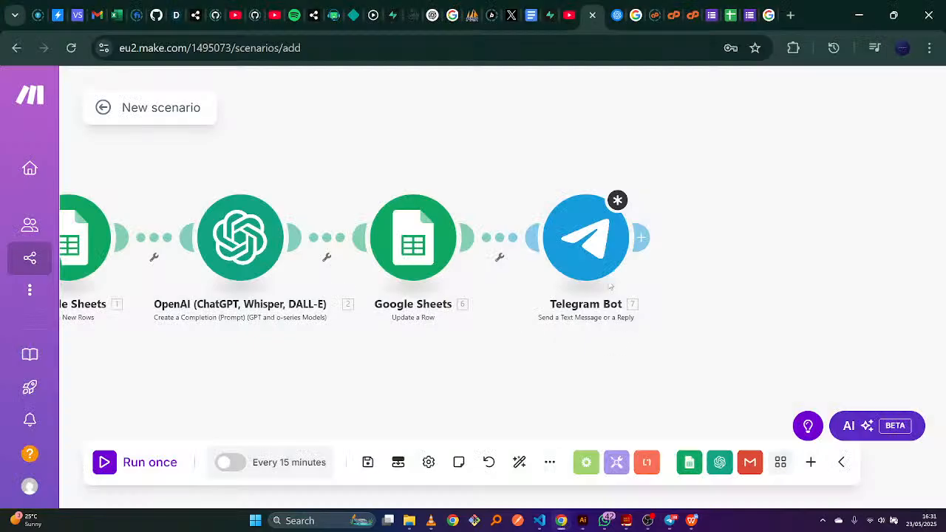
click(598, 236)
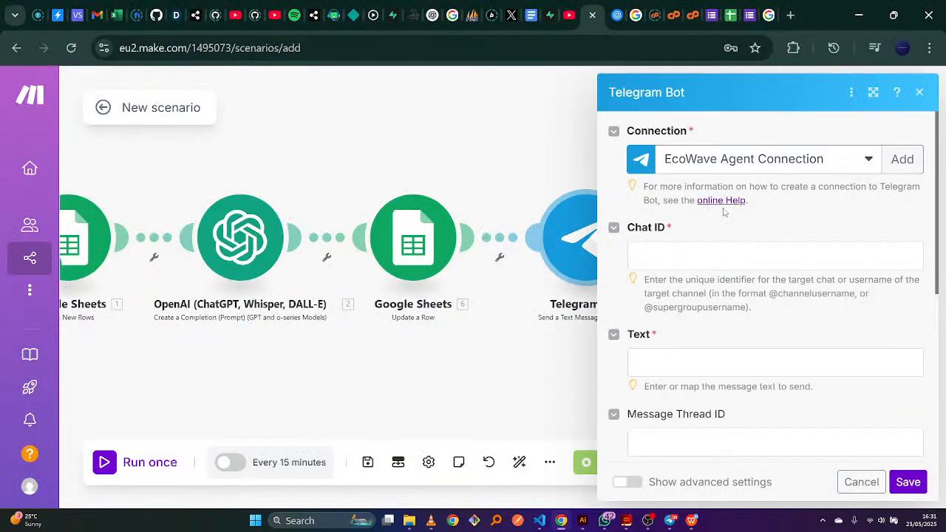
click(892, 158)
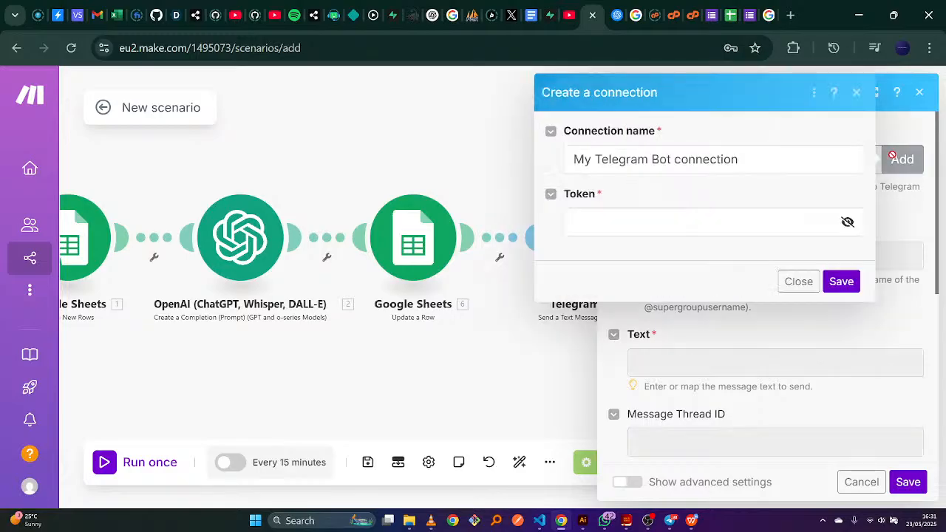
Paste the bot's API token into the Token field, save My Telegram Bot connection and decline the browser's password update
key(ctrl+v)
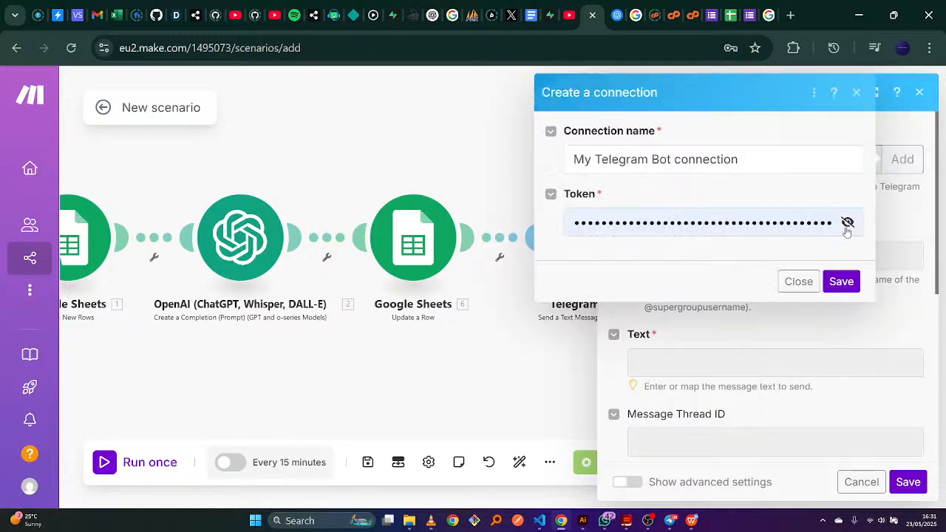
click(797, 222)
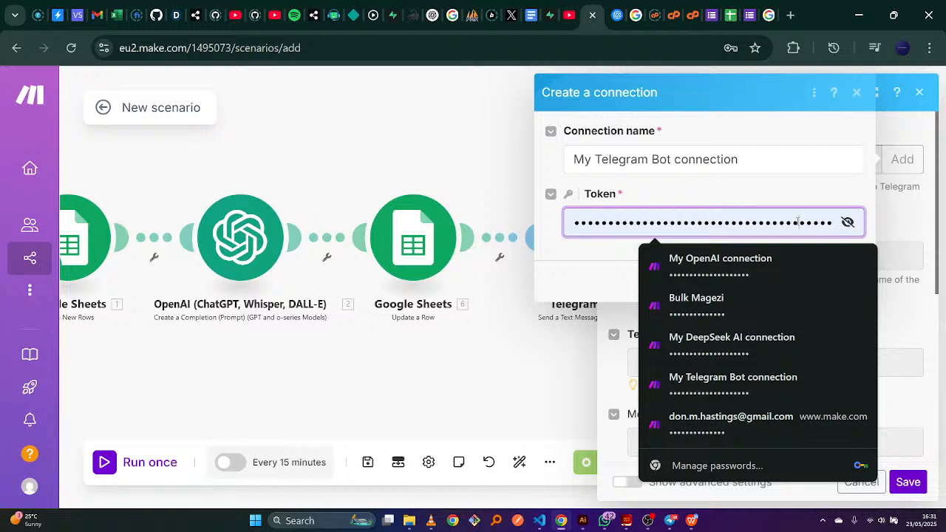
key(ctrl+a)
key(BackSpace)
key(ctrl+v)
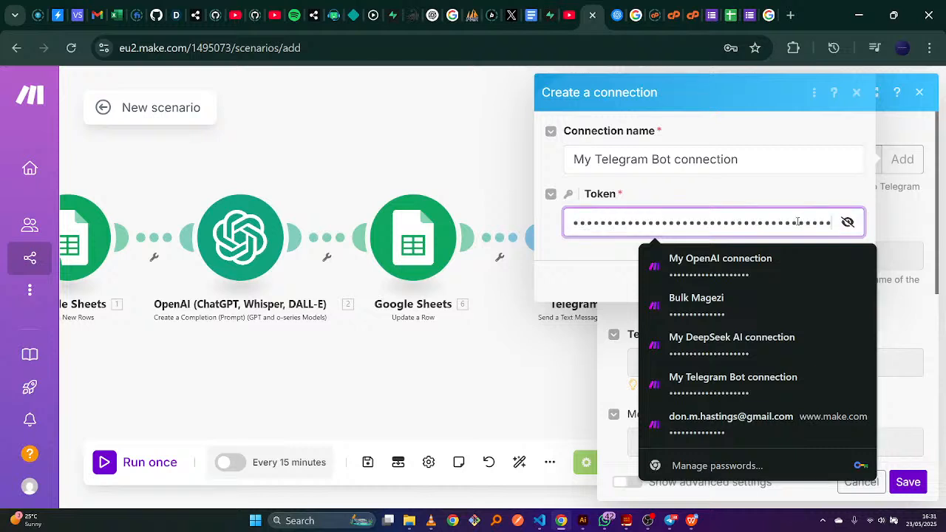
click(775, 160)
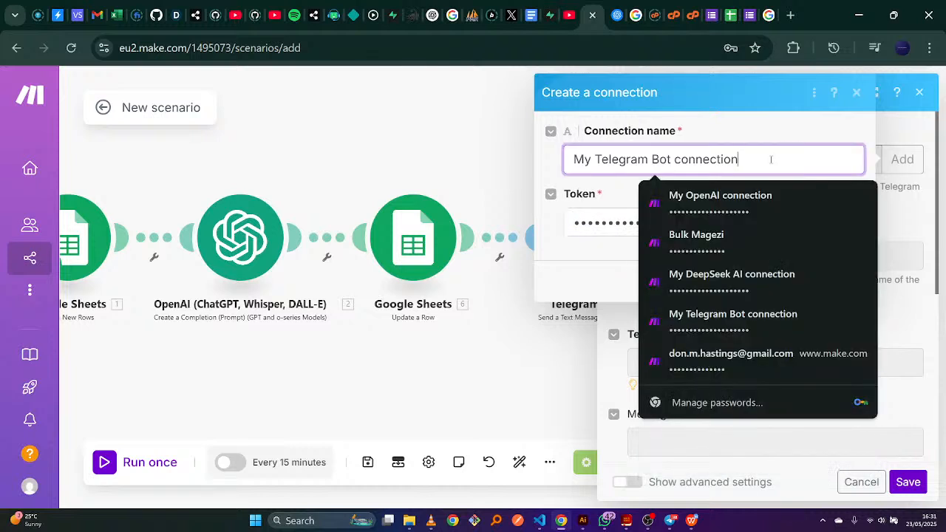
click(771, 122)
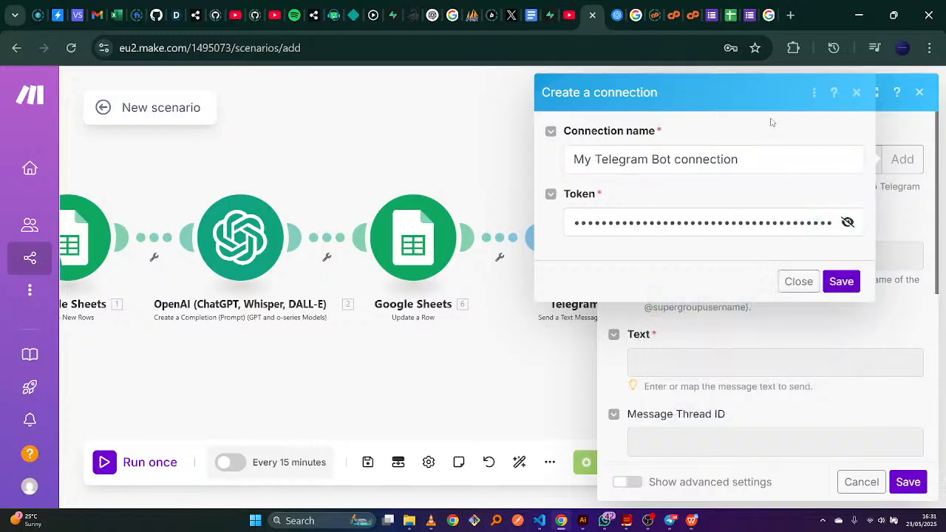
click(838, 280)
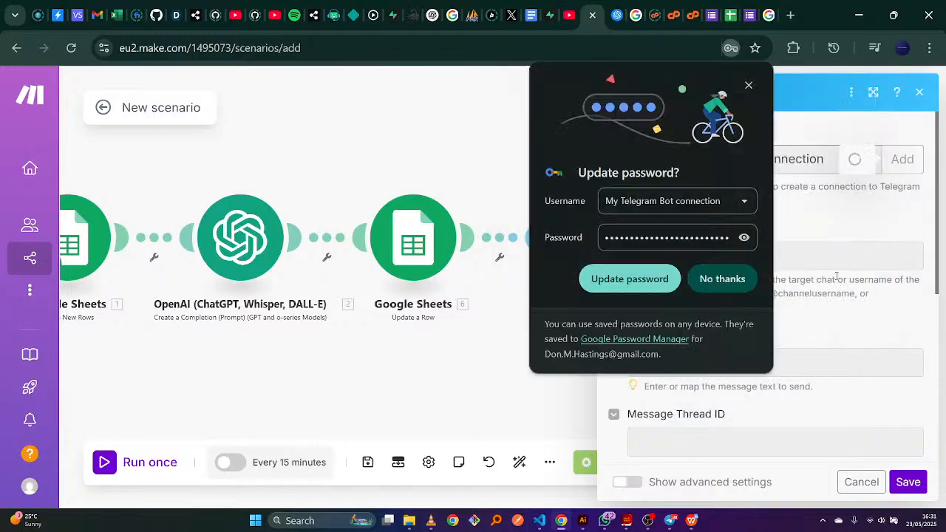
click(722, 279)
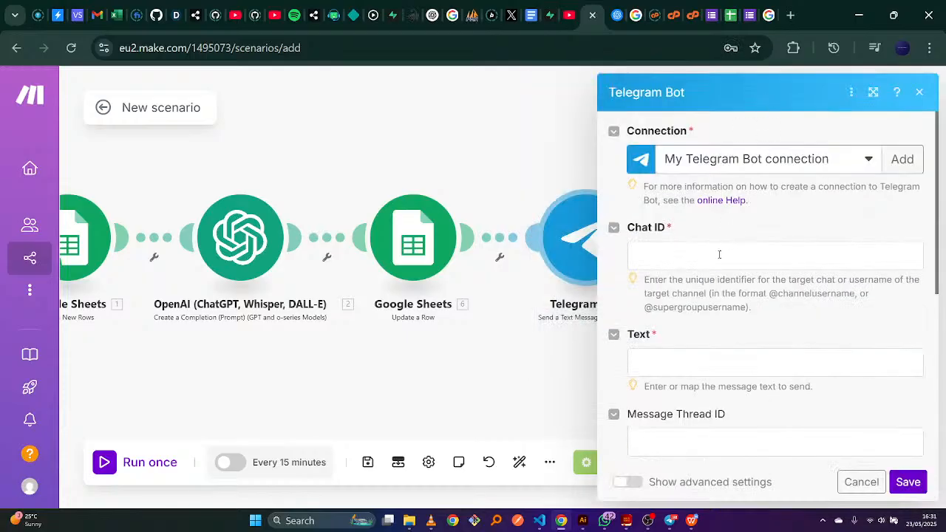
click(715, 265)
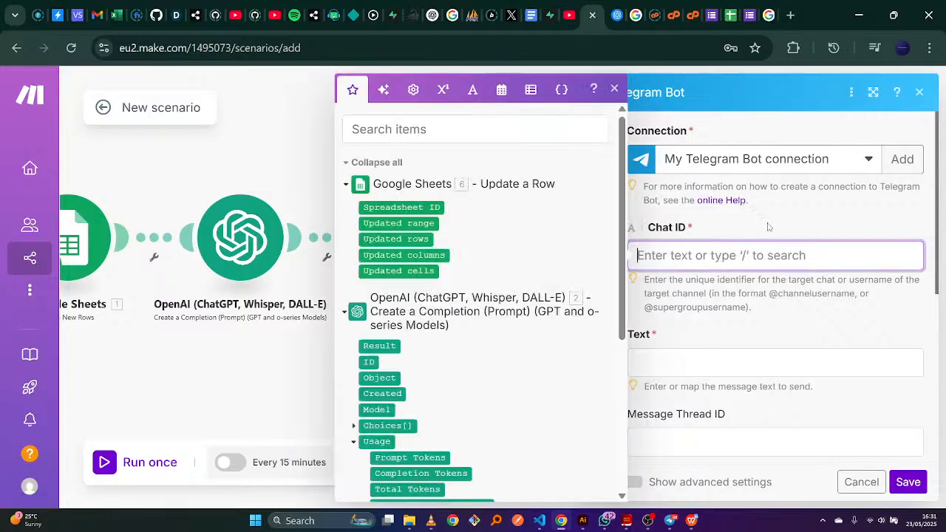
click(805, 227)
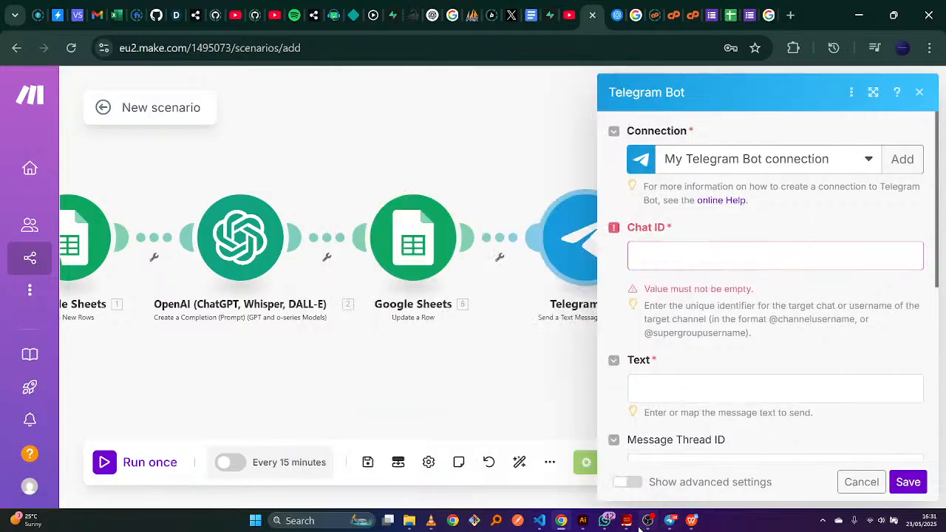
mouse_move(647, 520)
click(669, 520)
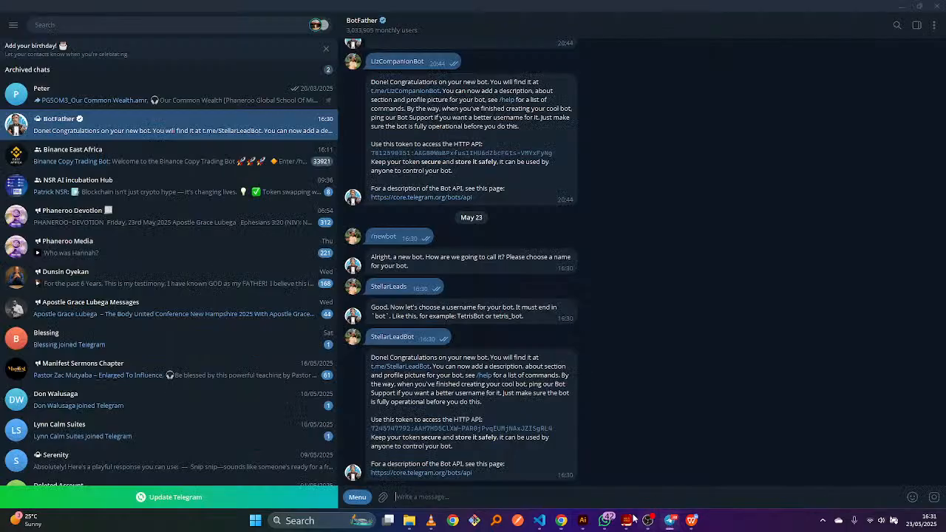
mouse_move(621, 505)
click(562, 523)
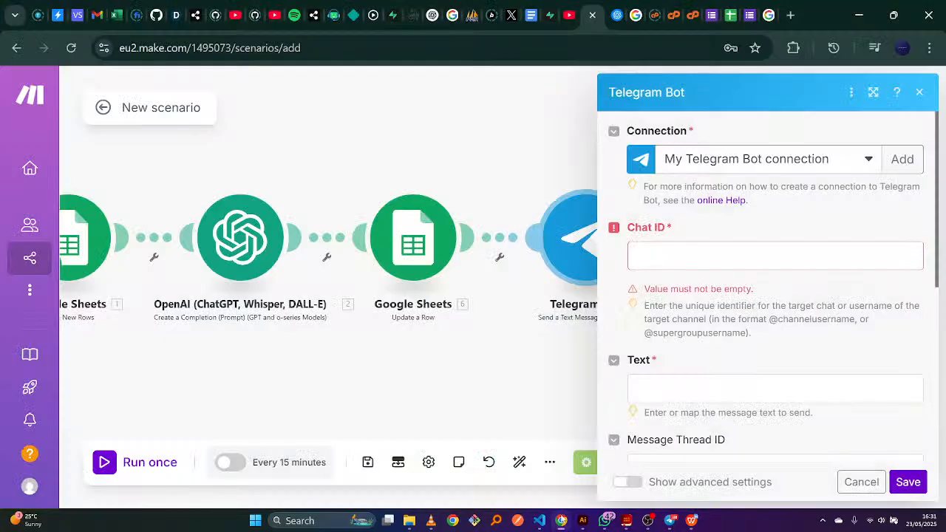
click(773, 9)
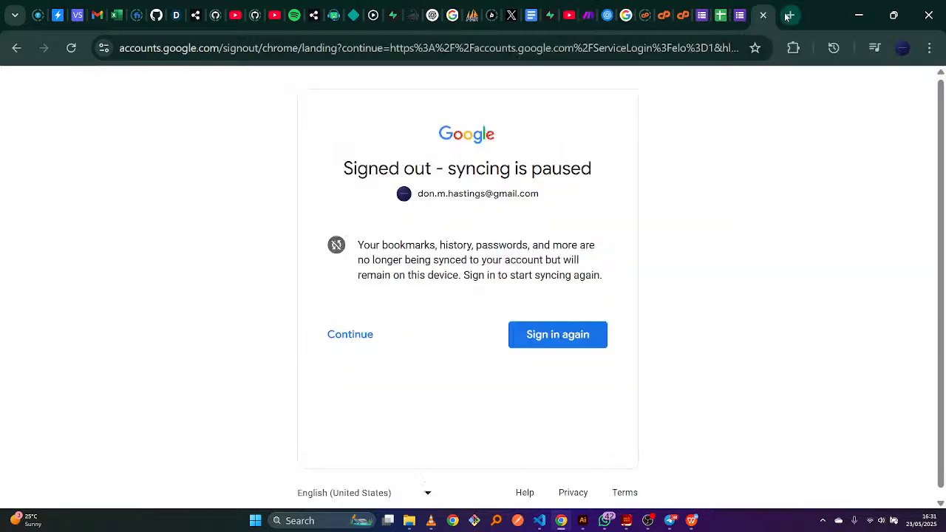
click(790, 15)
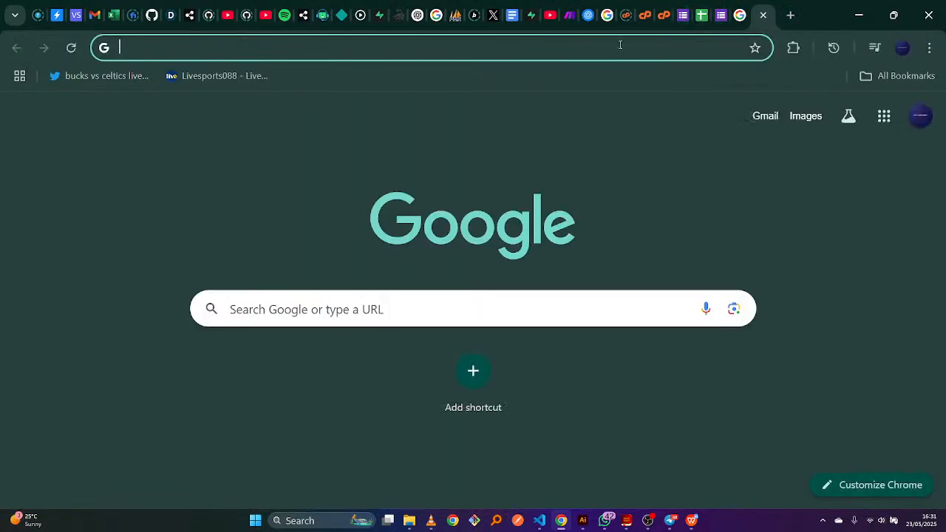
text(htt)
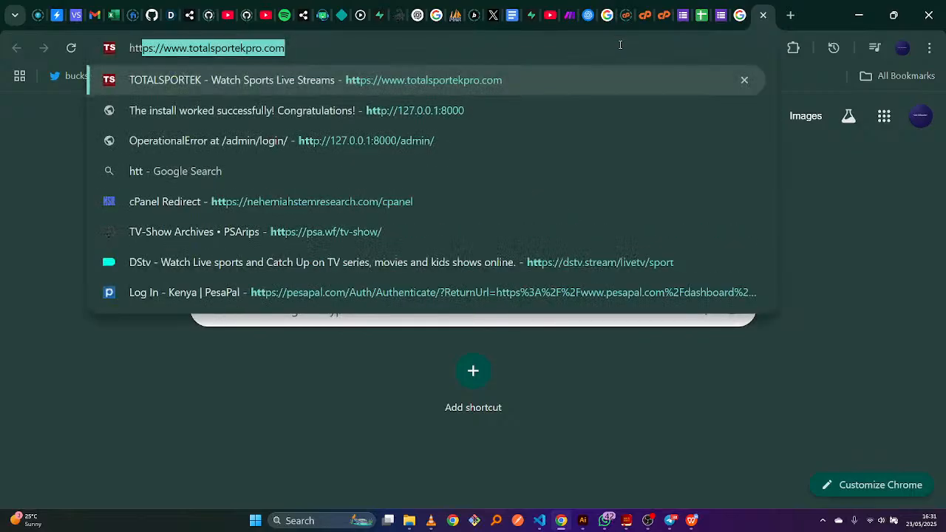
text(ps)
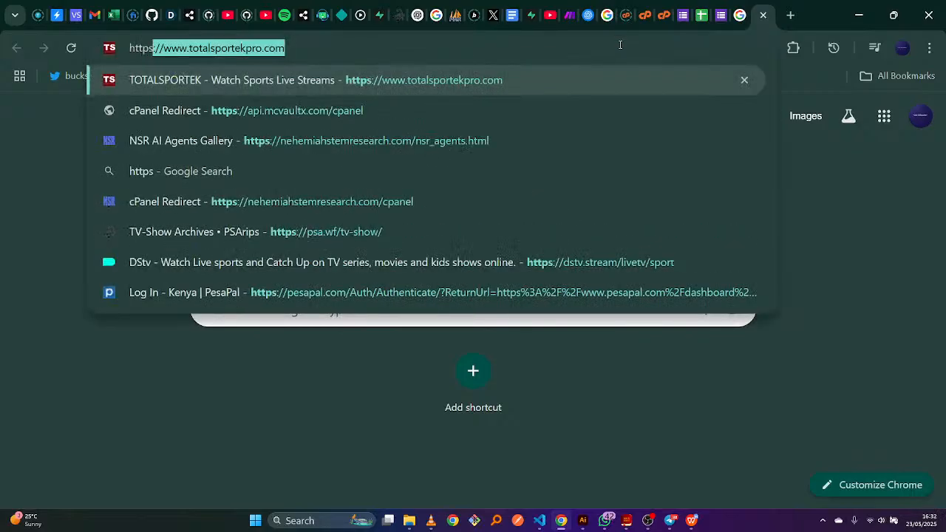
text(://)
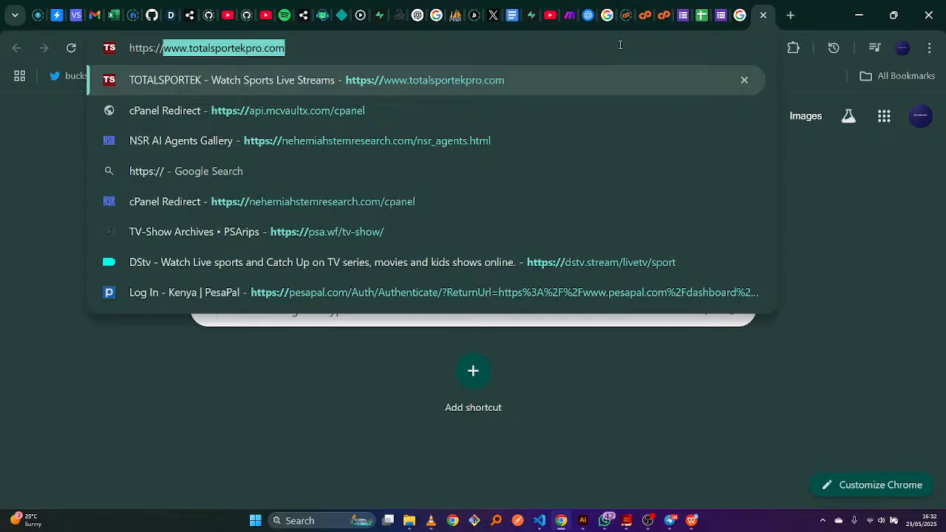
text(www.t)
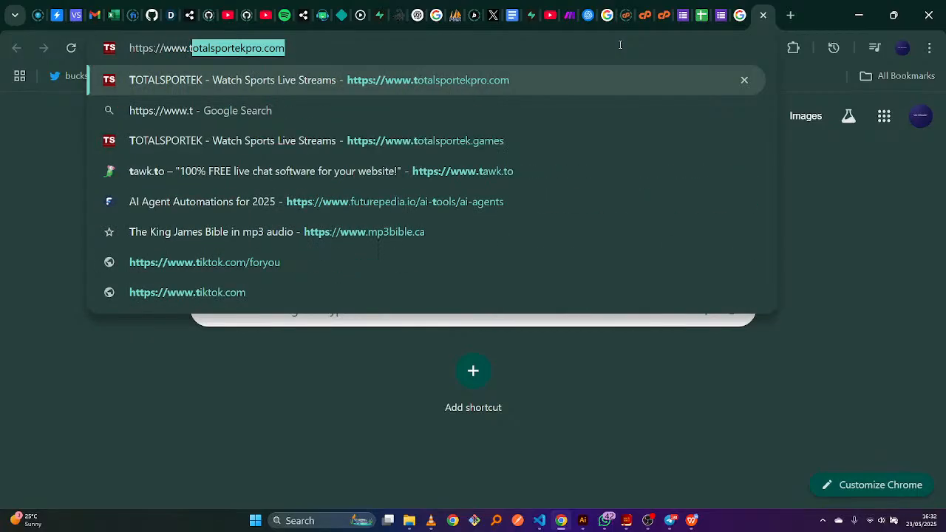
text(ele)
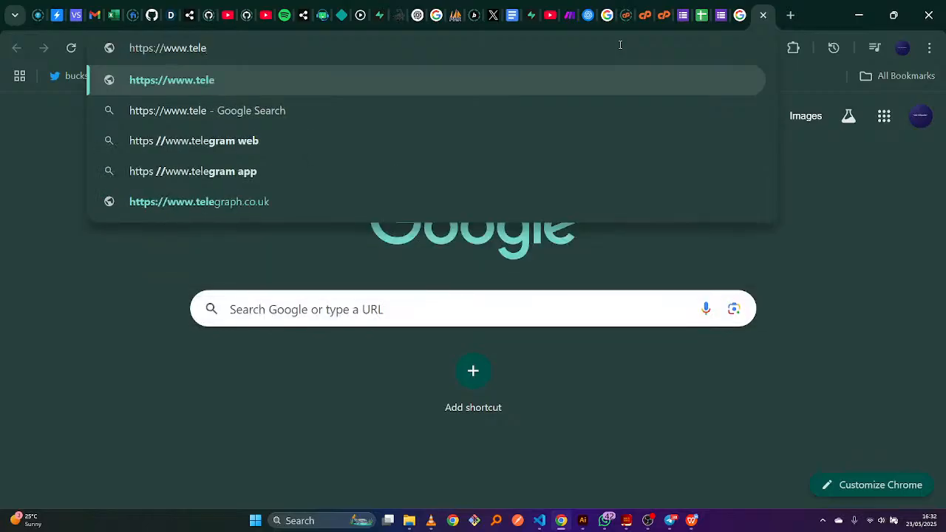
key(BackSpace)
key(BackSpace)
key(BackSpace)
key(BackSpace)
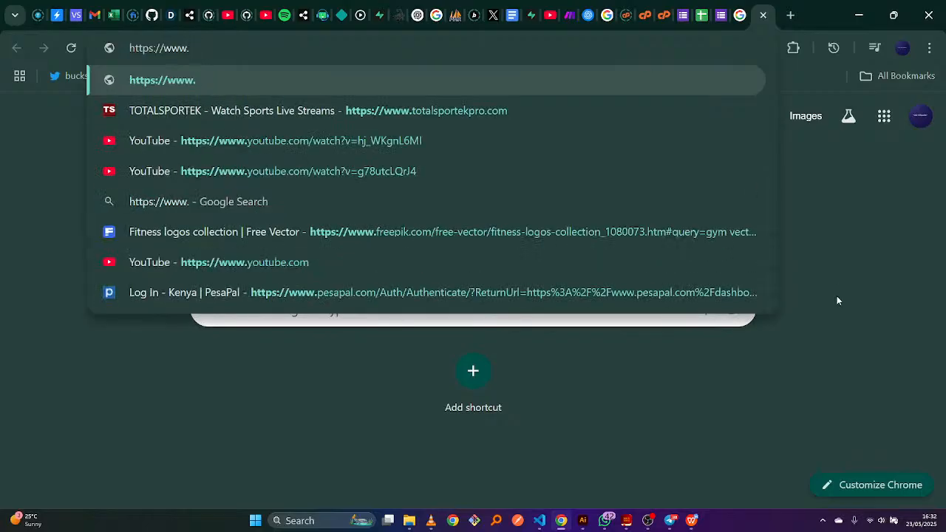
click(670, 520)
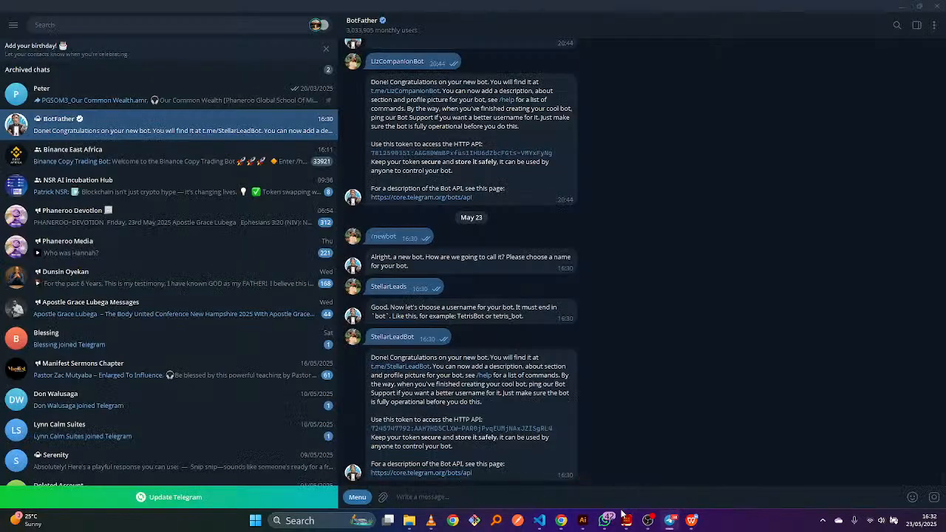
click(560, 521)
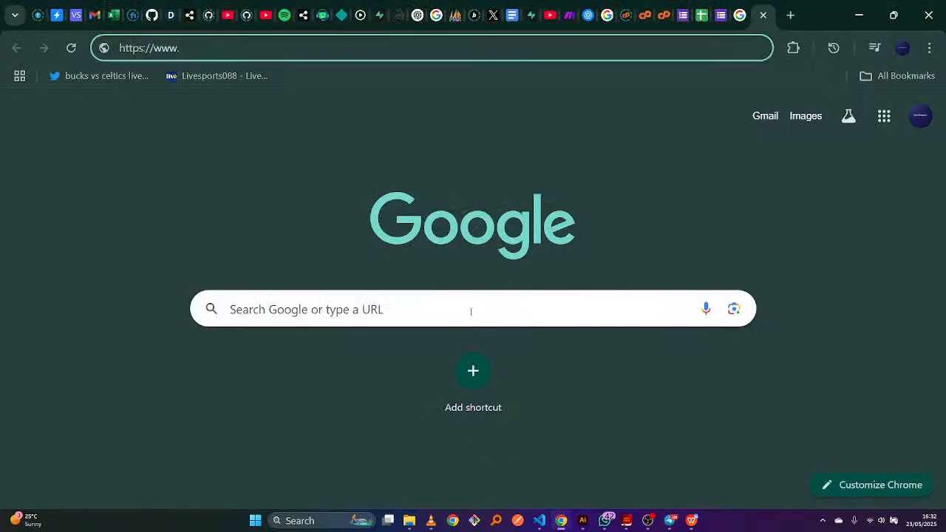
Review the instructions for messaging the bot and getting the chat ID in ChatGPT's AI Automation Masterclass Idea conversation
click(417, 14)
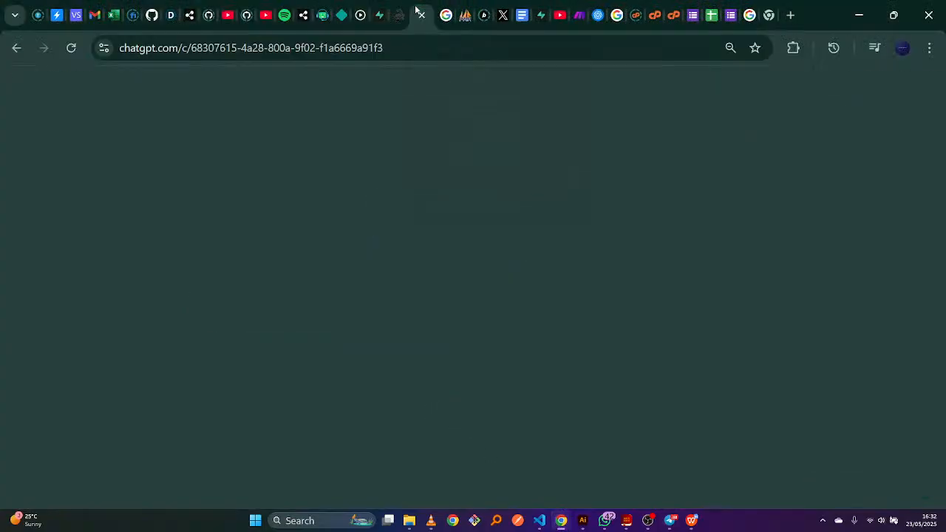
scroll(676, 285, up, 1)
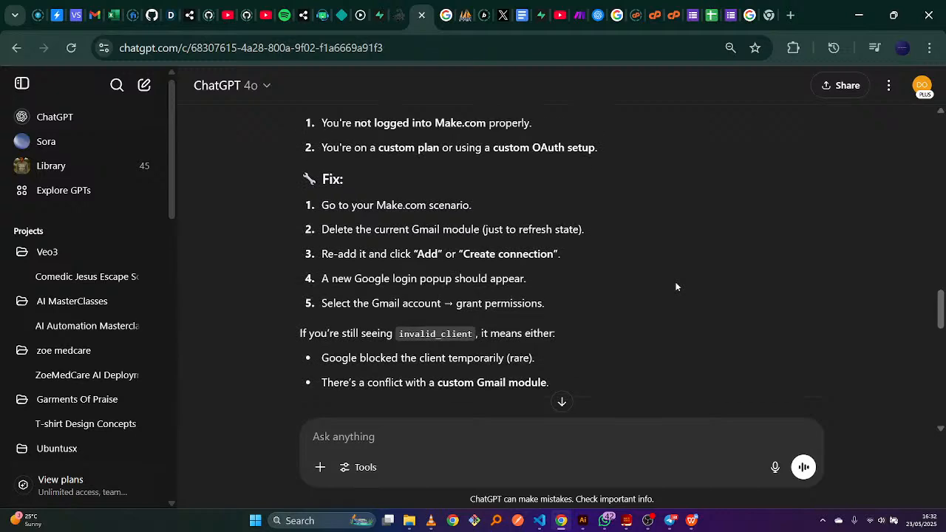
click(103, 326)
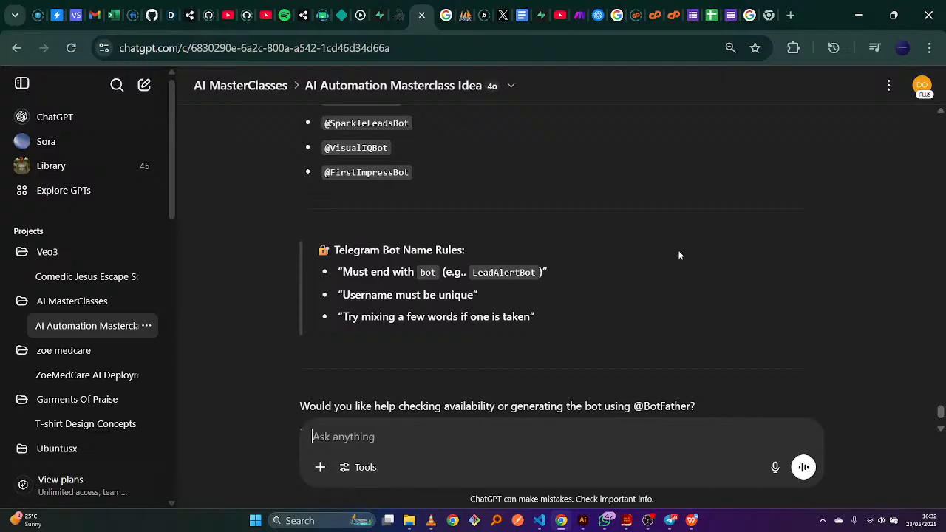
scroll(734, 214, up, 10)
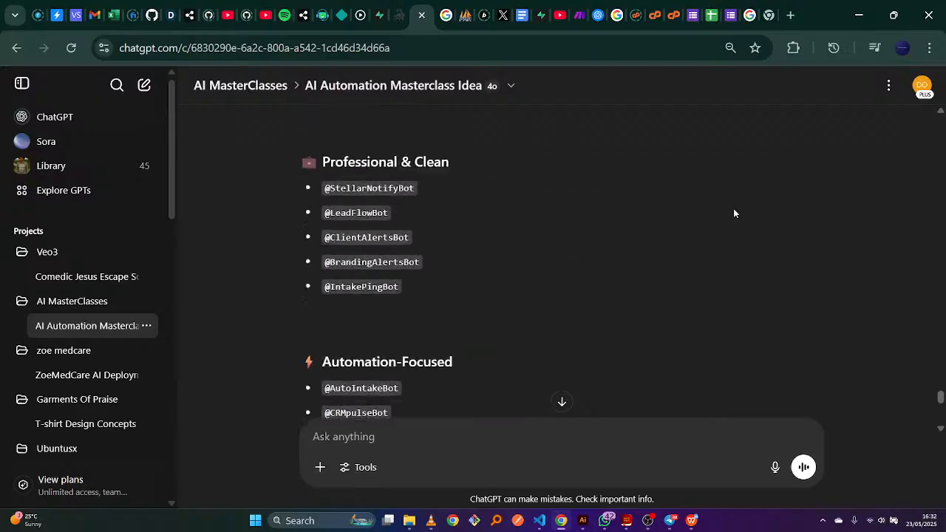
scroll(734, 214, up, 10)
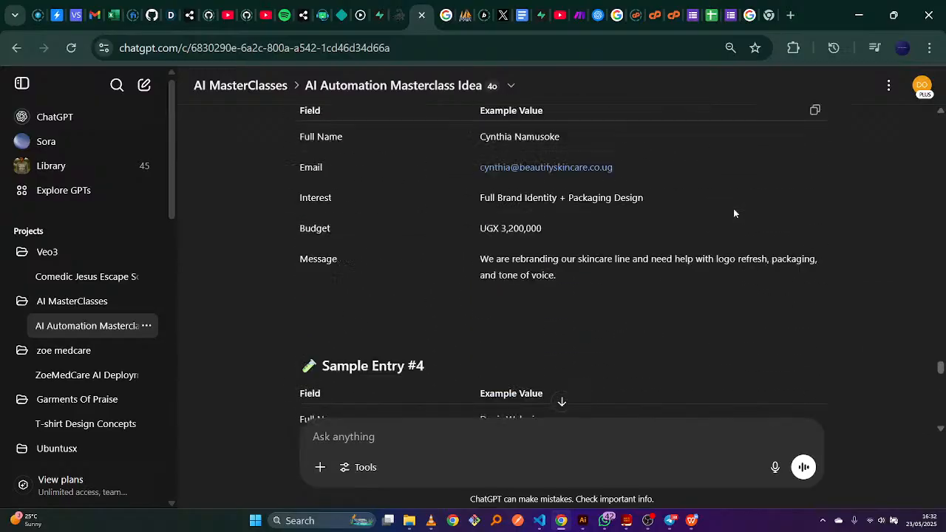
scroll(734, 213, up, 10)
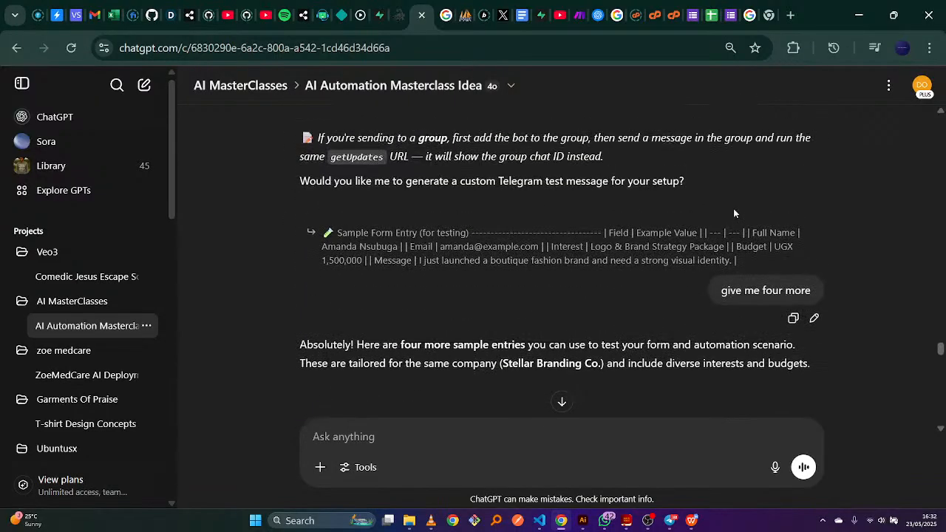
scroll(734, 214, up, 10)
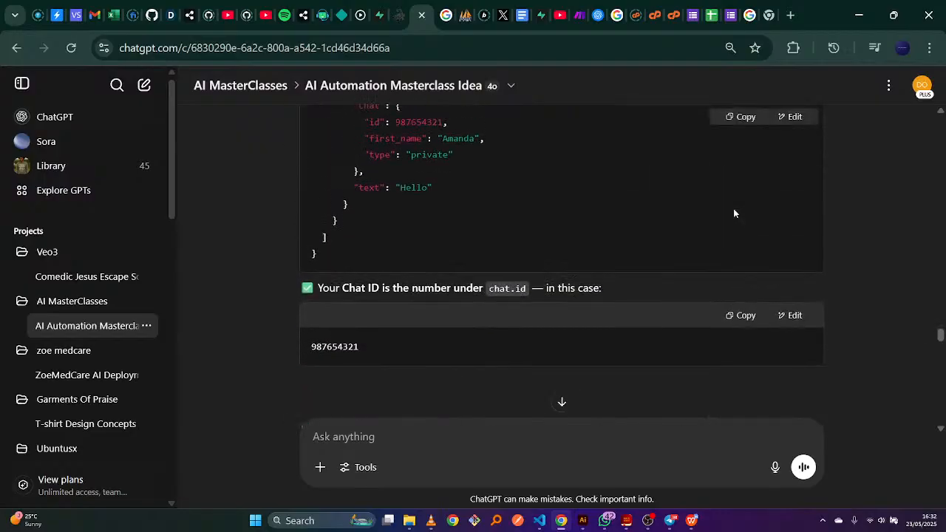
scroll(733, 213, up, 5)
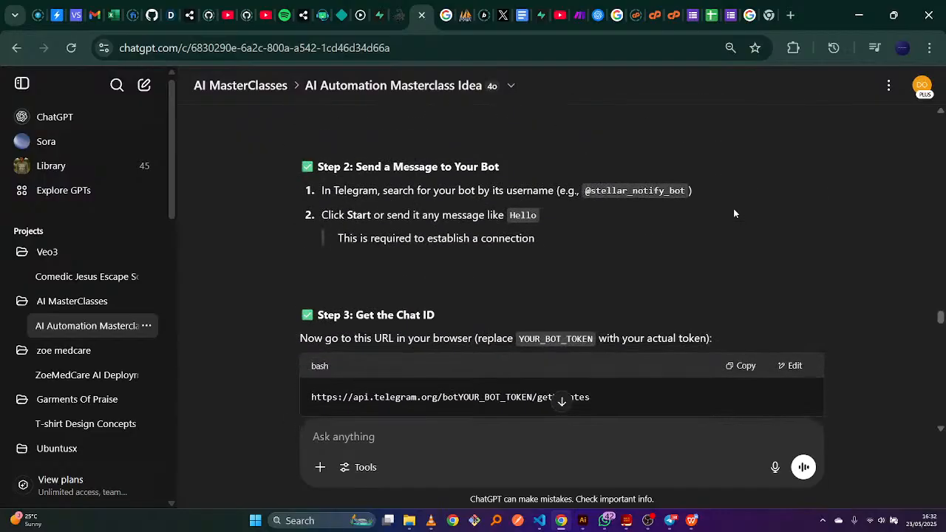
scroll(734, 213, down, 1)
scroll(734, 214, up, 1)
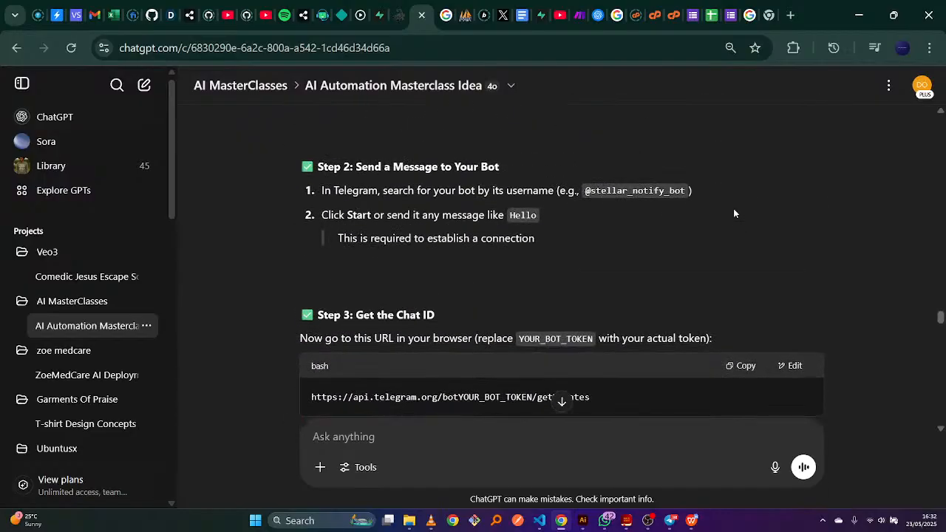
click(670, 520)
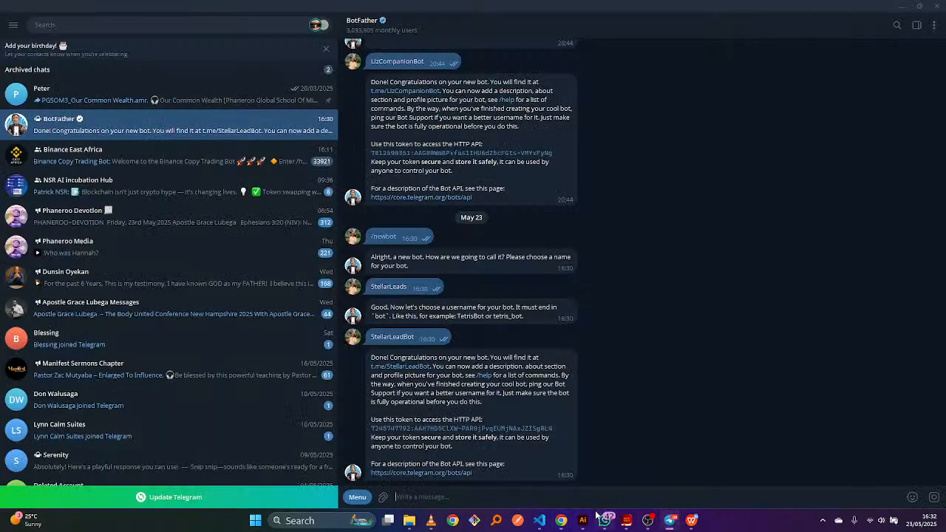
click(563, 521)
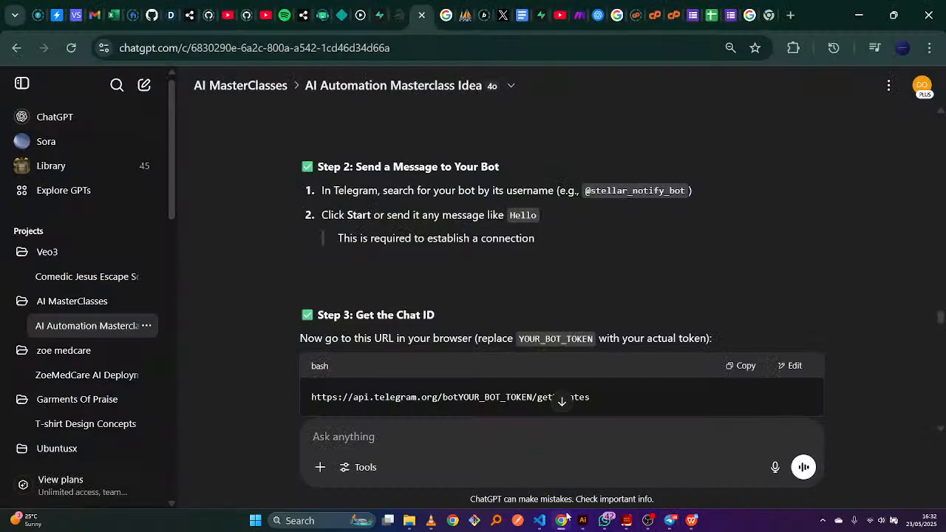
key(ctrl+t)
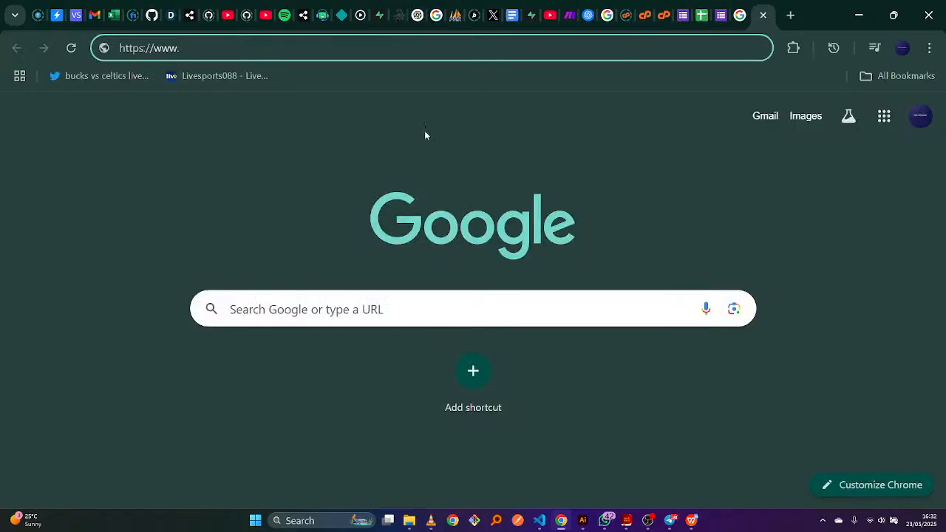
text(https://www.api)
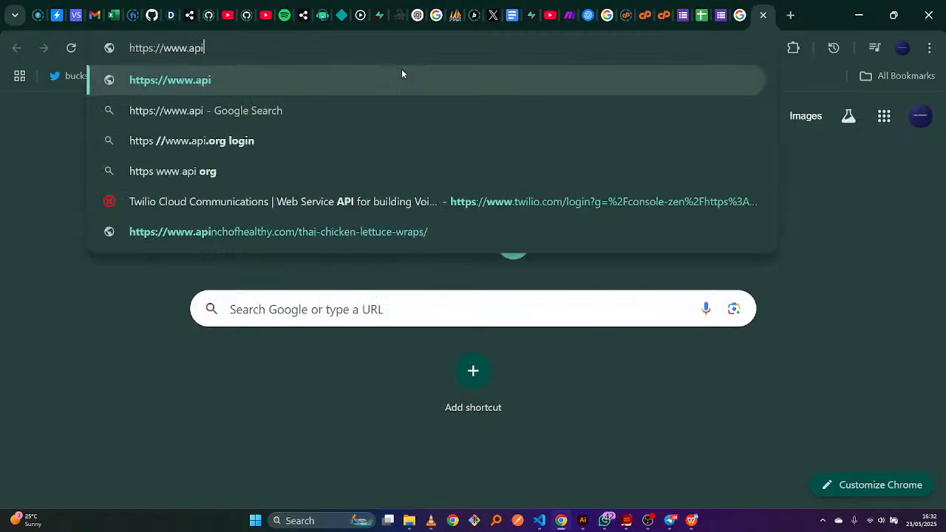
text(.tele)
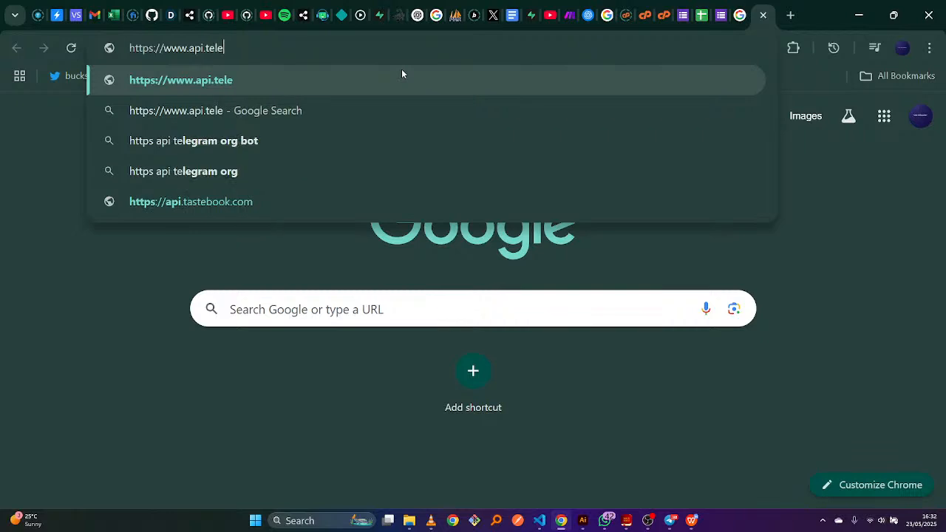
text(gram)
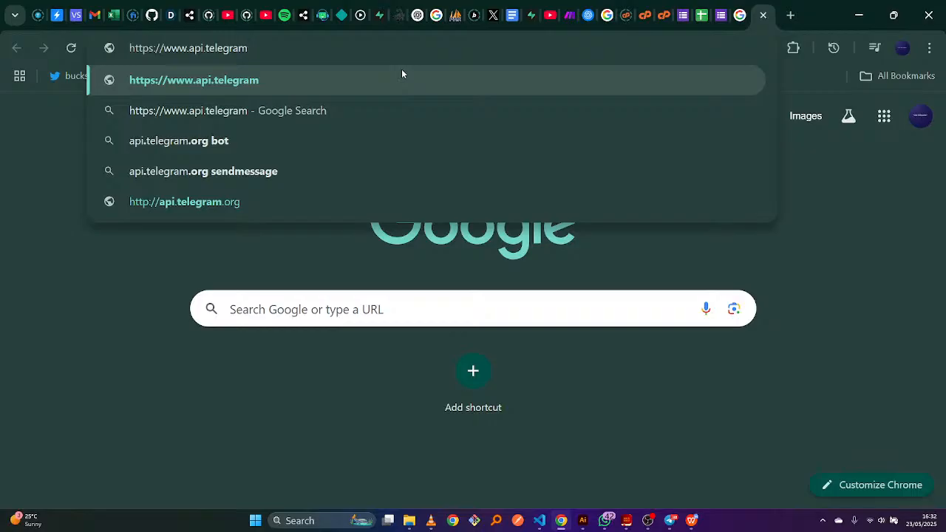
text(.org)
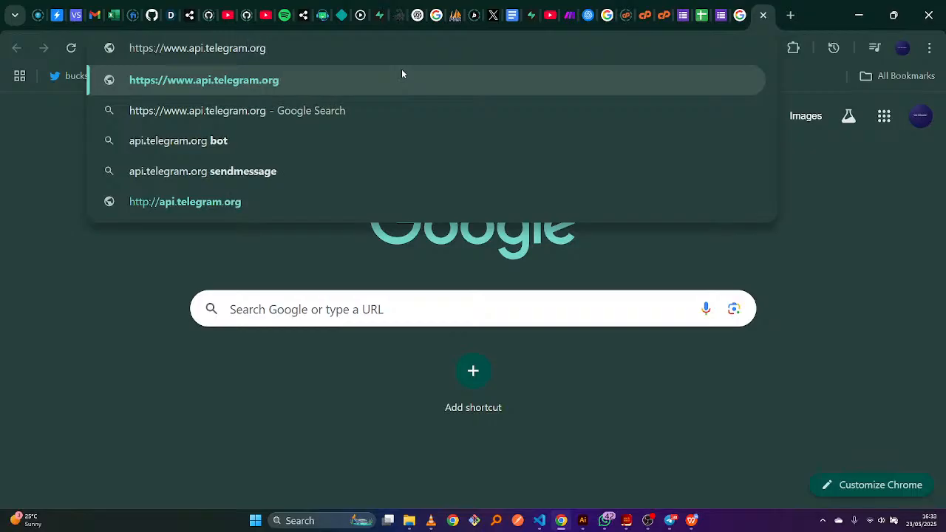
text(/bot)
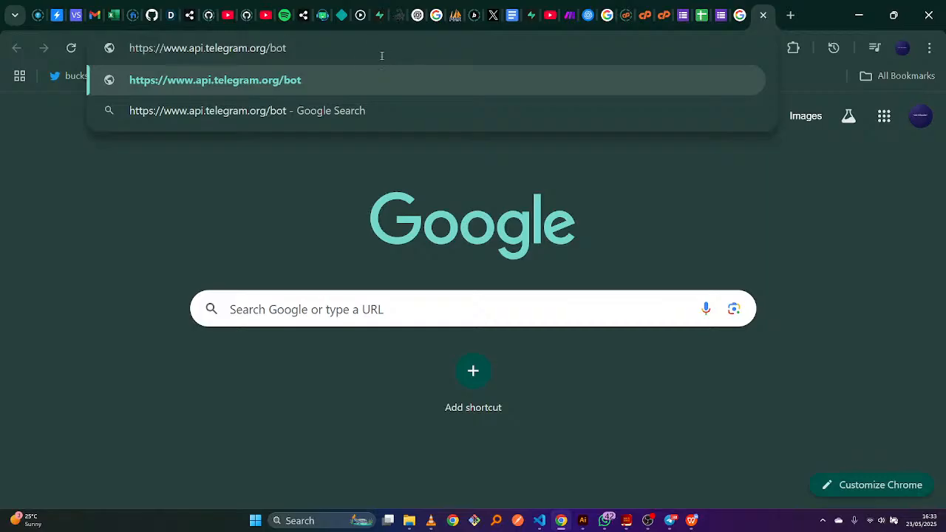
key(ctrl+v)
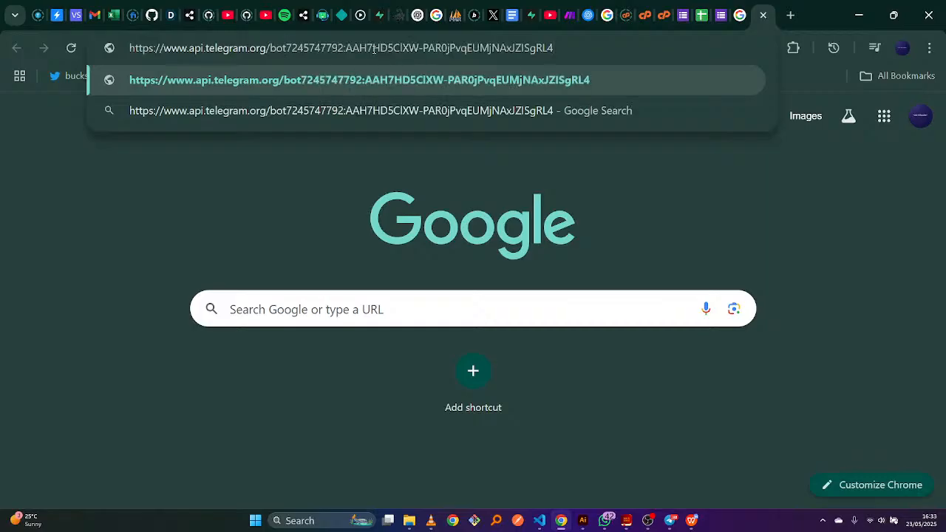
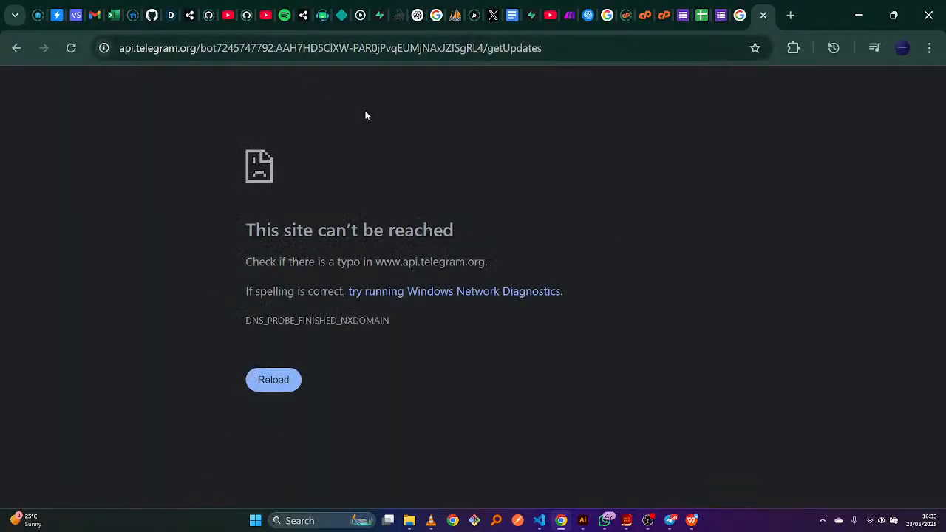
Switch to Telegram, open the StellarLeads bot chat from its link in BotFather's message and start the bot
click(669, 521)
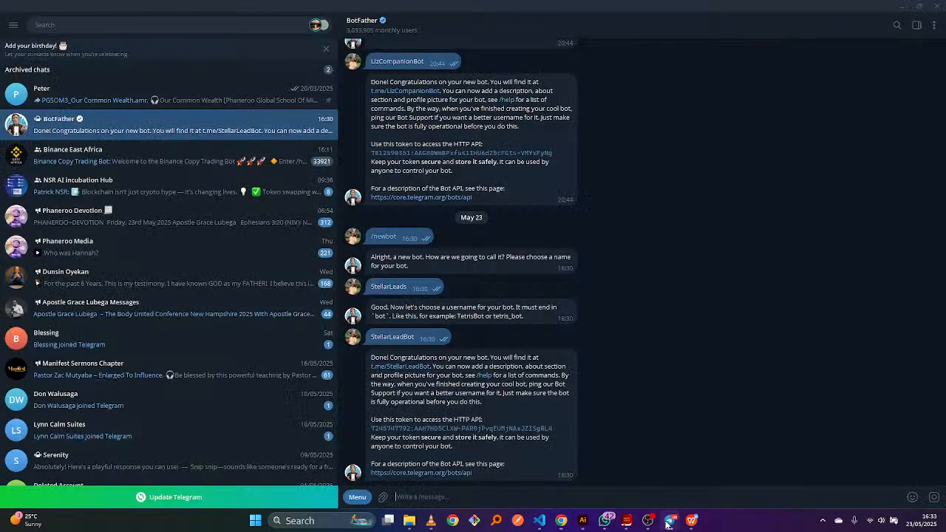
double_click(417, 372)
click(416, 369)
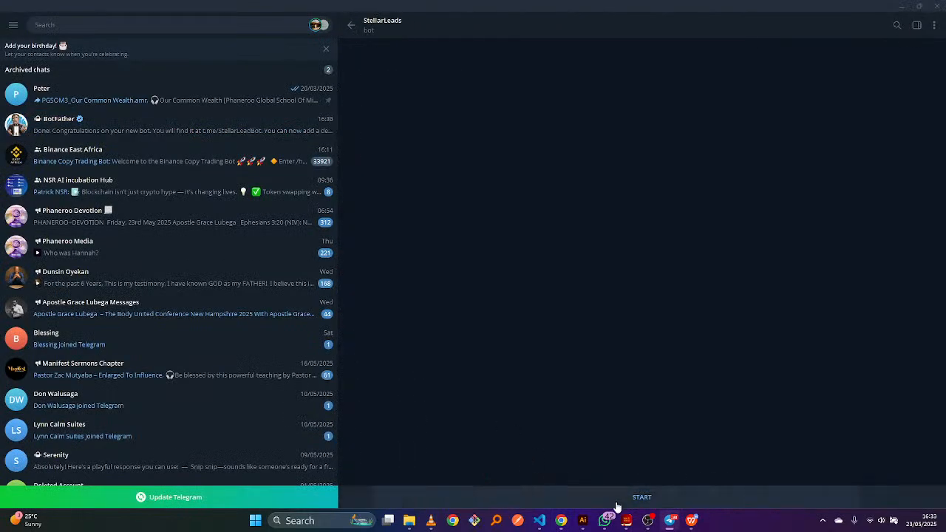
click(640, 498)
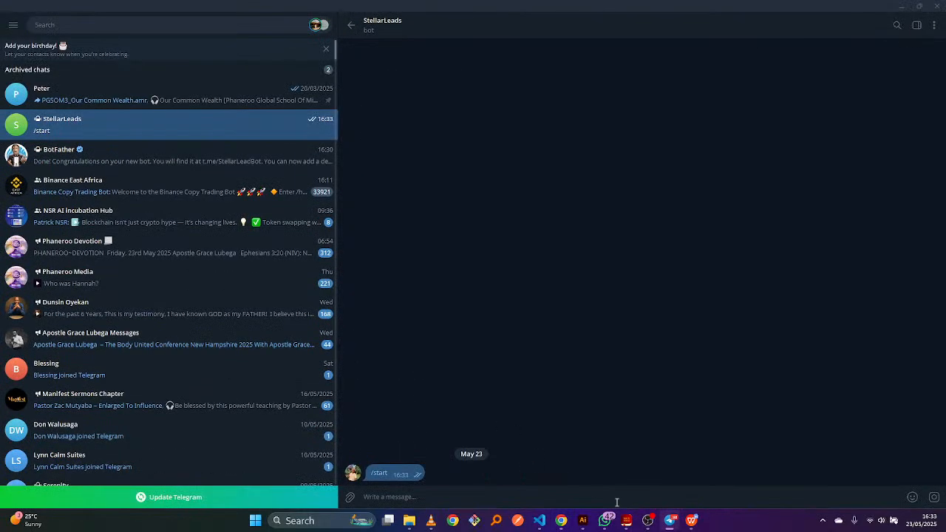
Create a new Telegram group named Stellar Co. Staff without adding any contacts as members
click(144, 28)
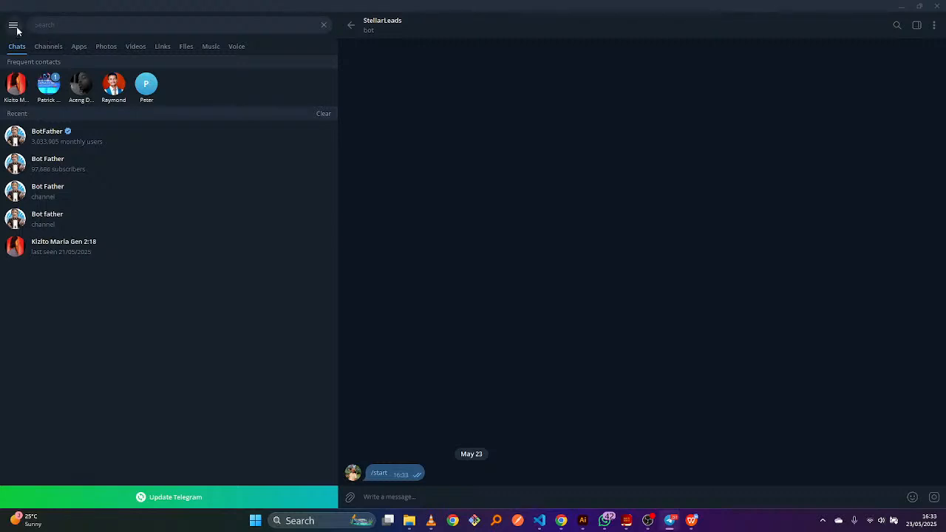
click(13, 26)
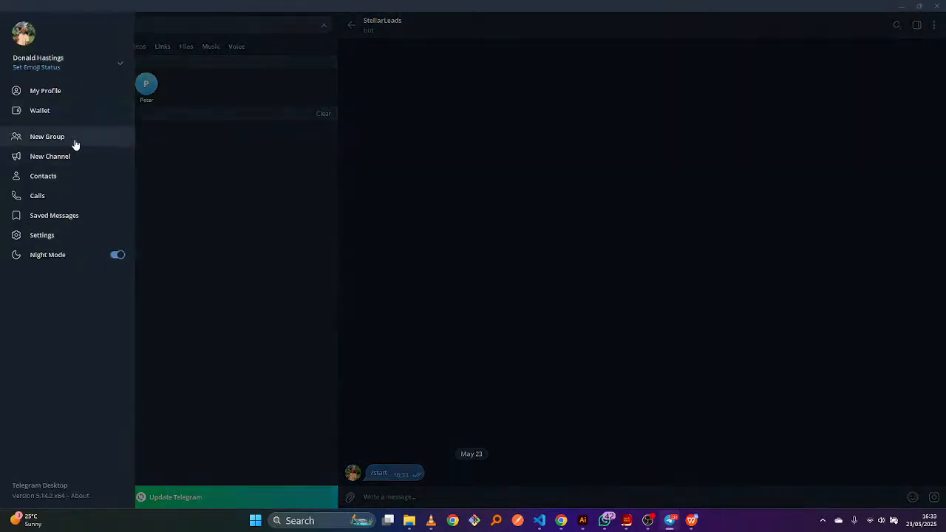
click(73, 142)
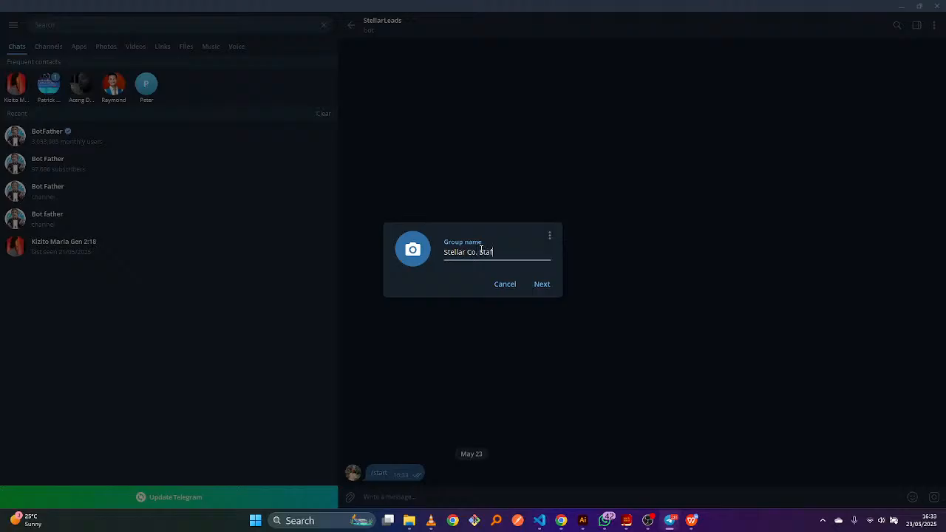
click(536, 283)
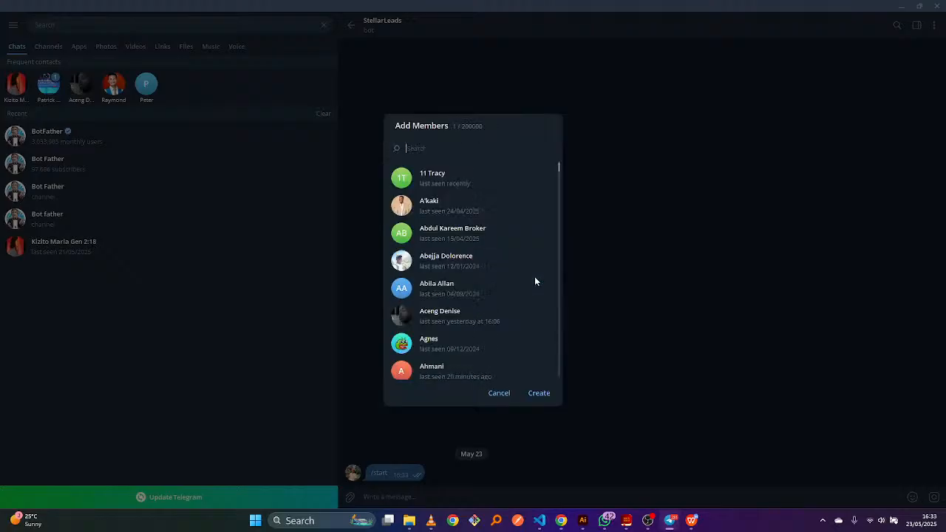
click(499, 393)
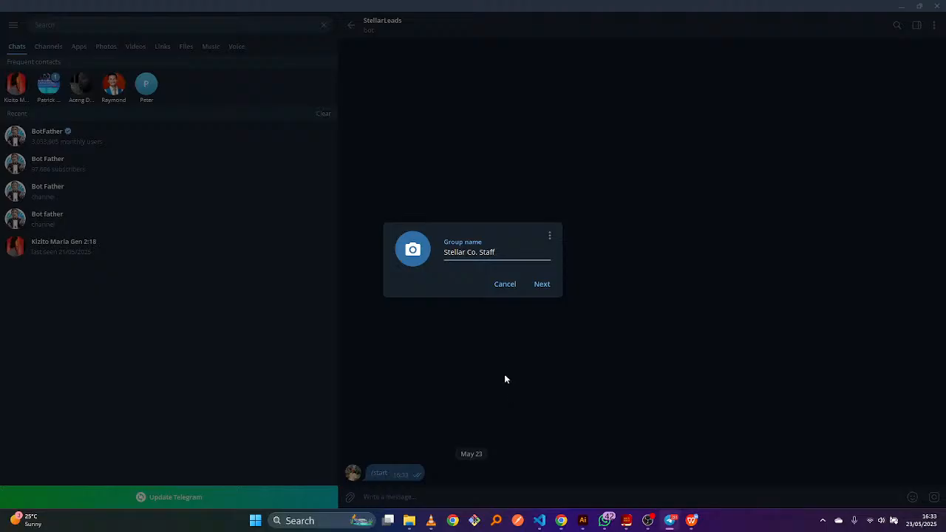
click(539, 286)
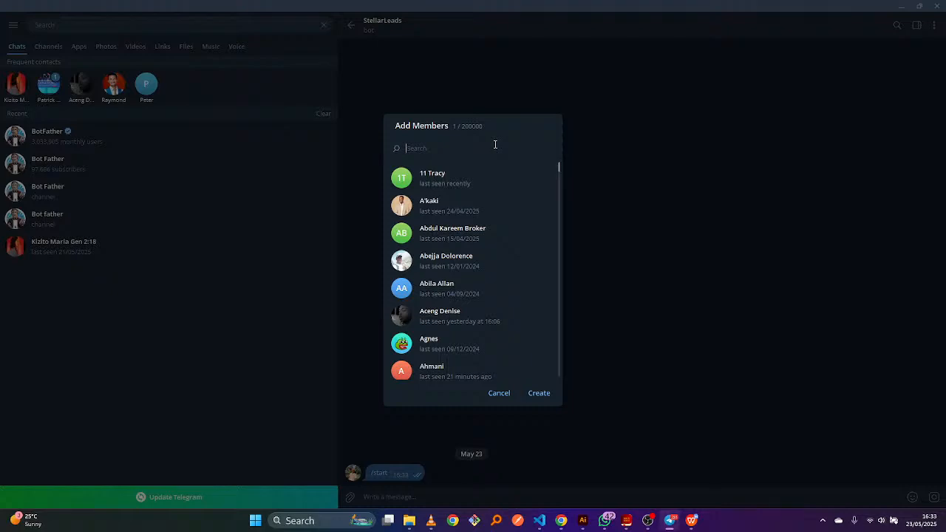
click(539, 393)
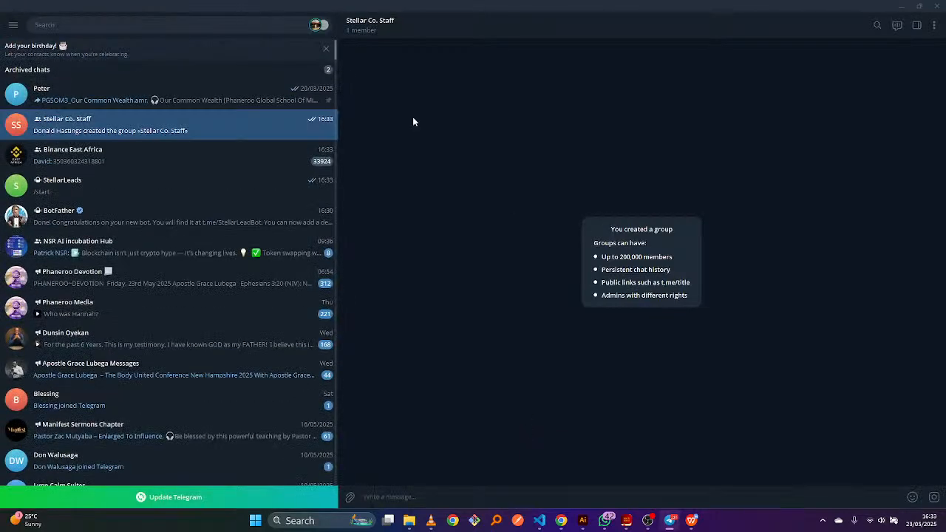
Add the StellarLeads bot to the Stellar Co. Staff group from the bot's info and confirm
click(406, 23)
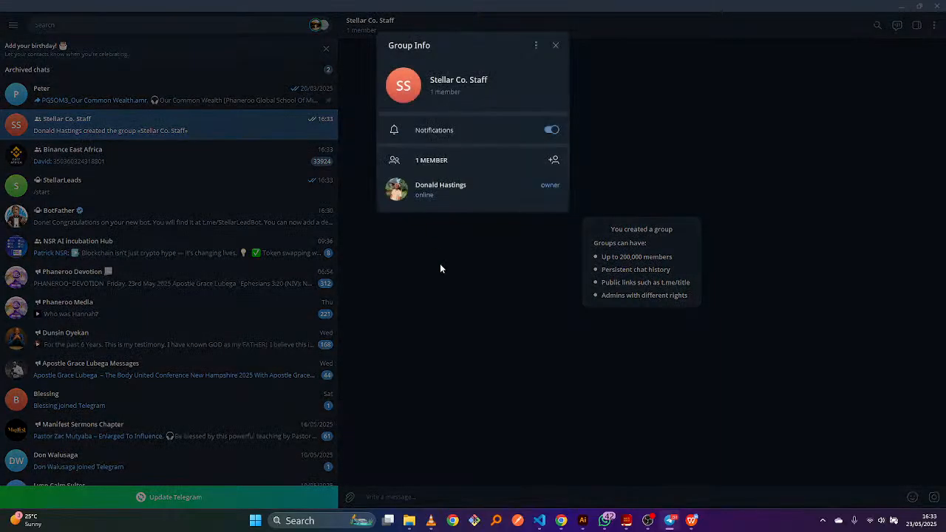
click(439, 286)
click(100, 179)
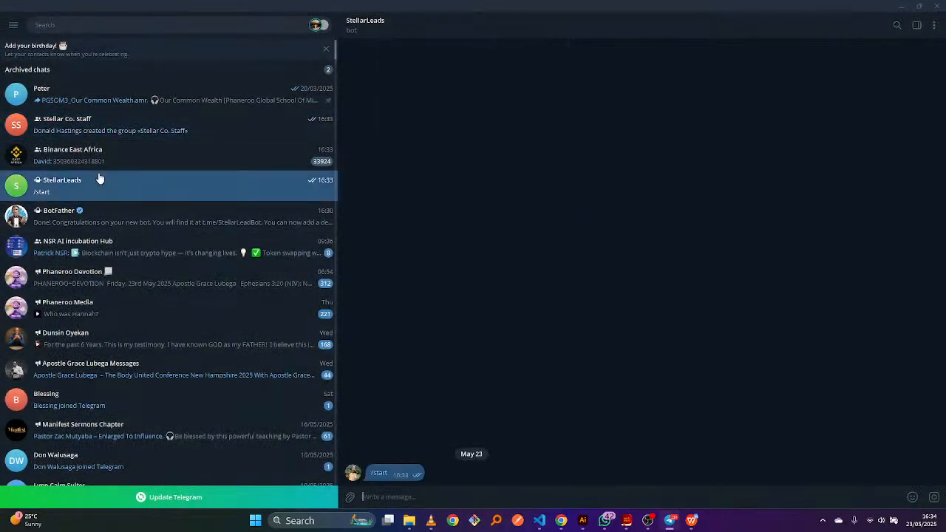
click(403, 26)
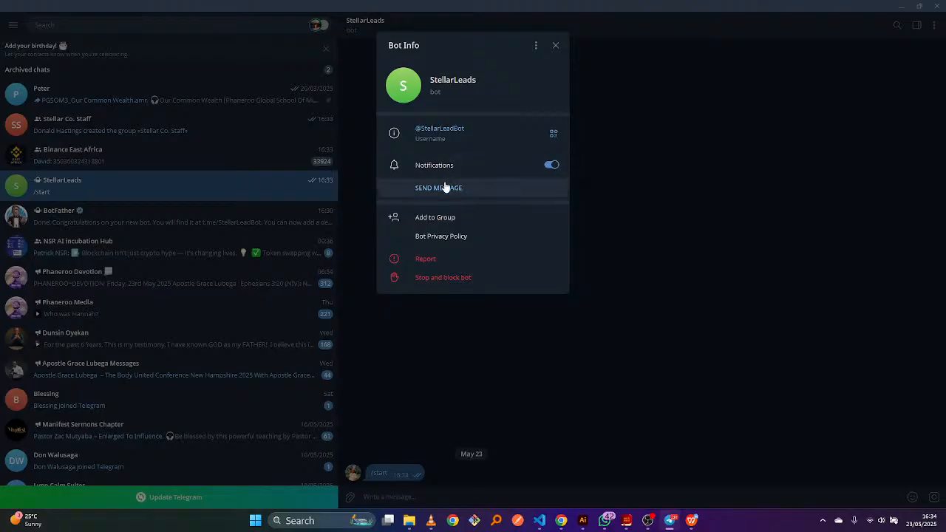
click(445, 221)
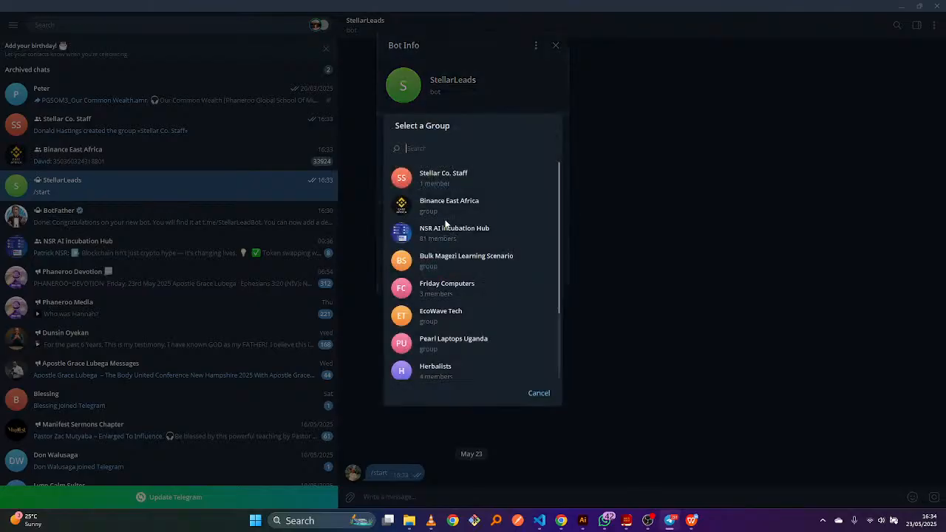
click(459, 174)
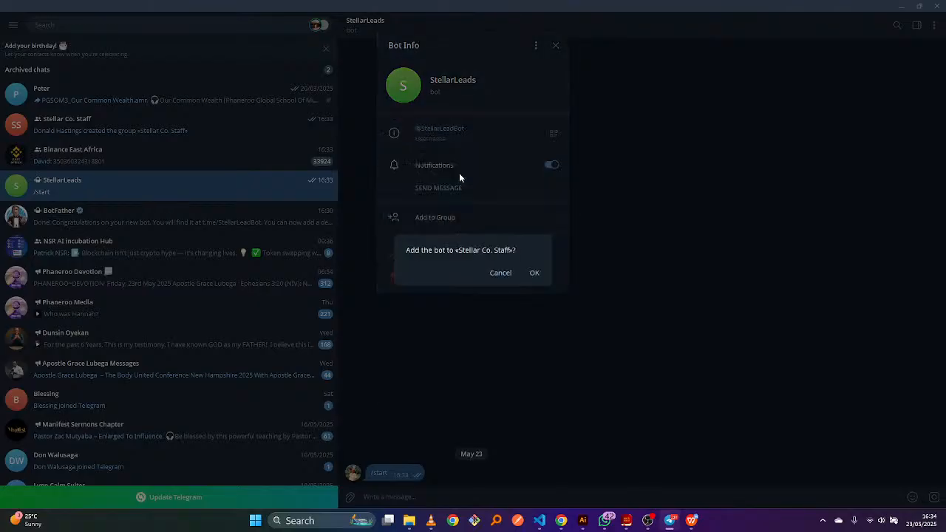
click(536, 273)
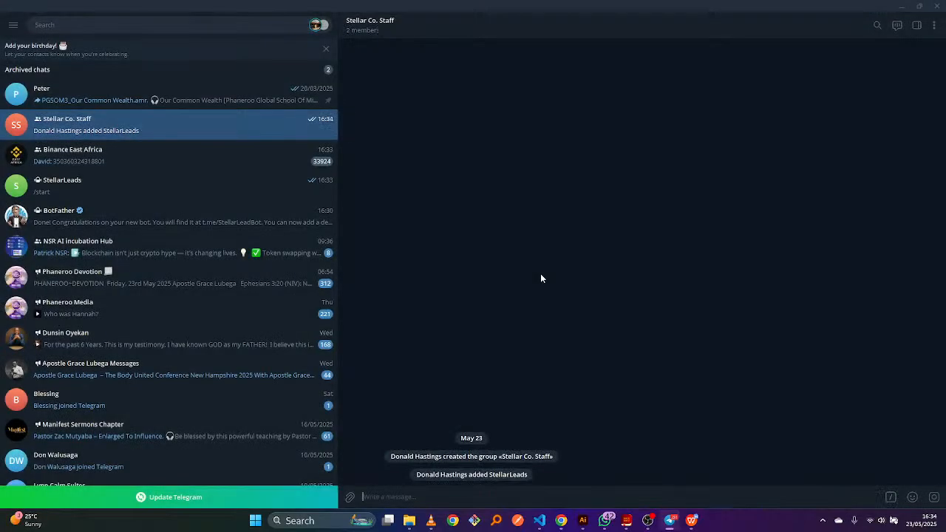
Promote the StellarLeads bot to administrator of the Stellar Co. Staff group and save the group settings
click(440, 25)
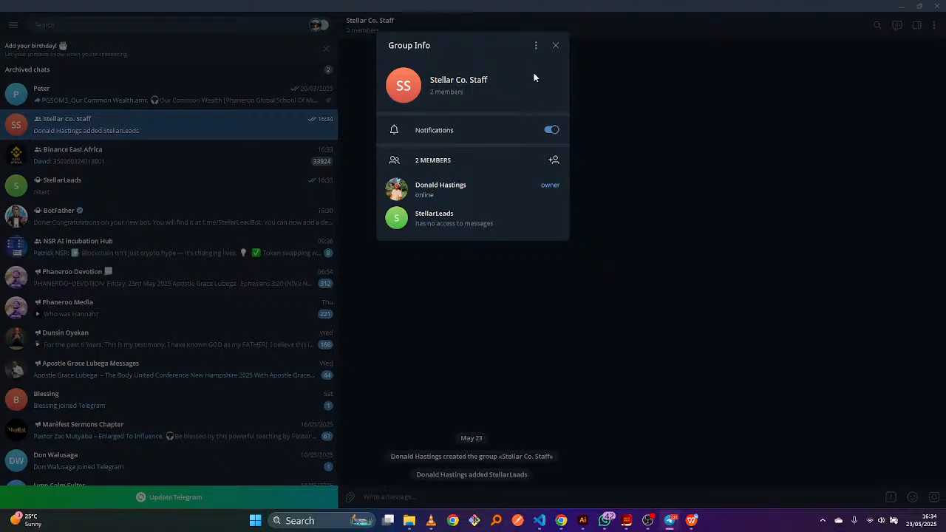
click(535, 46)
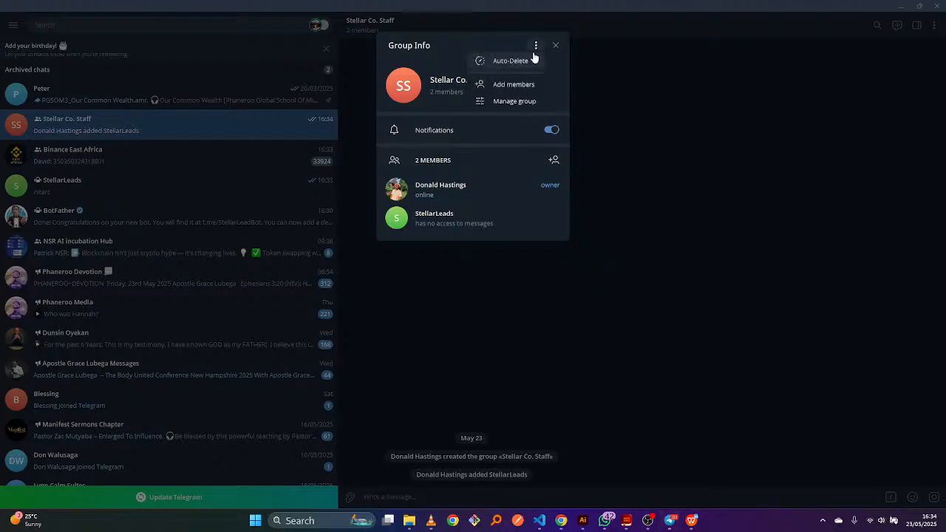
click(515, 103)
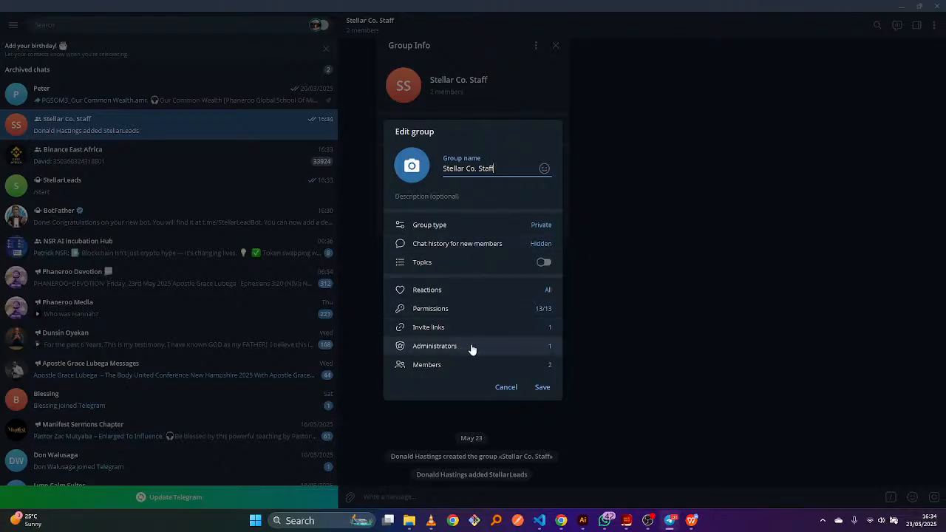
click(473, 348)
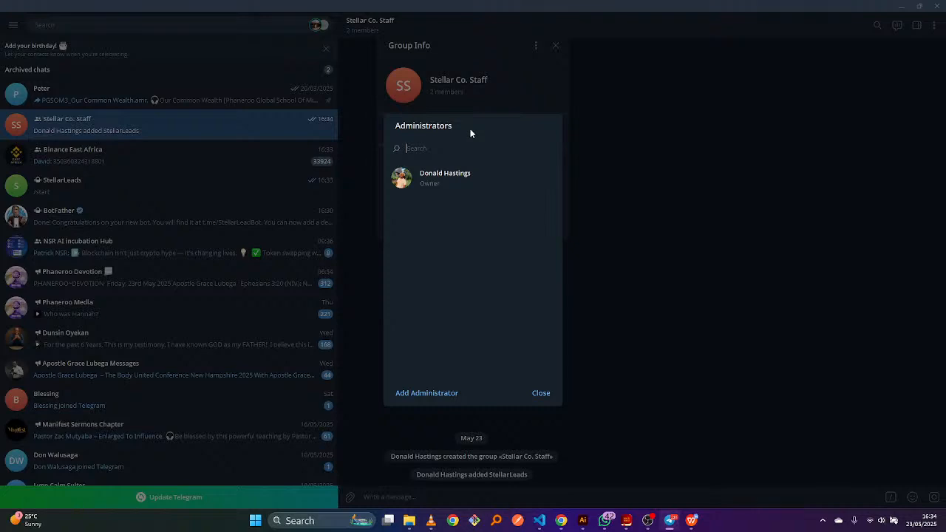
text(st)
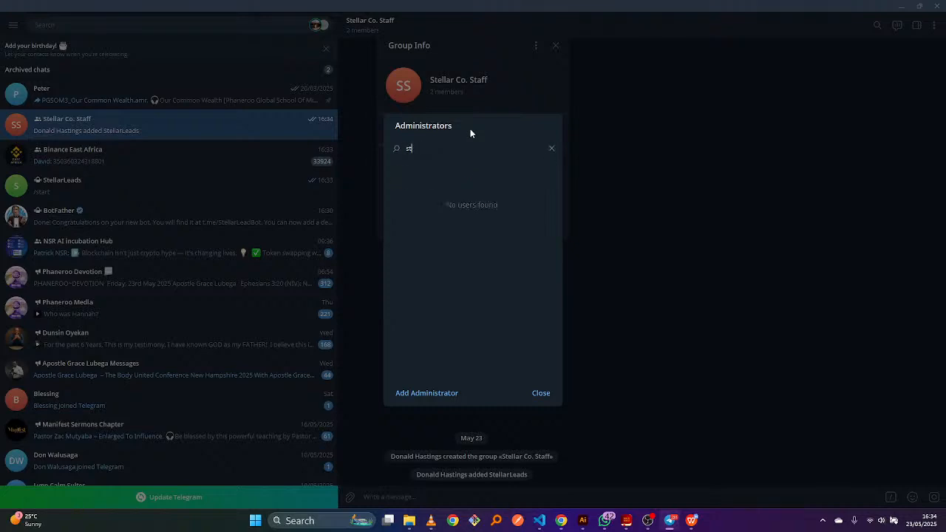
key(BackSpace)
key(BackSpace)
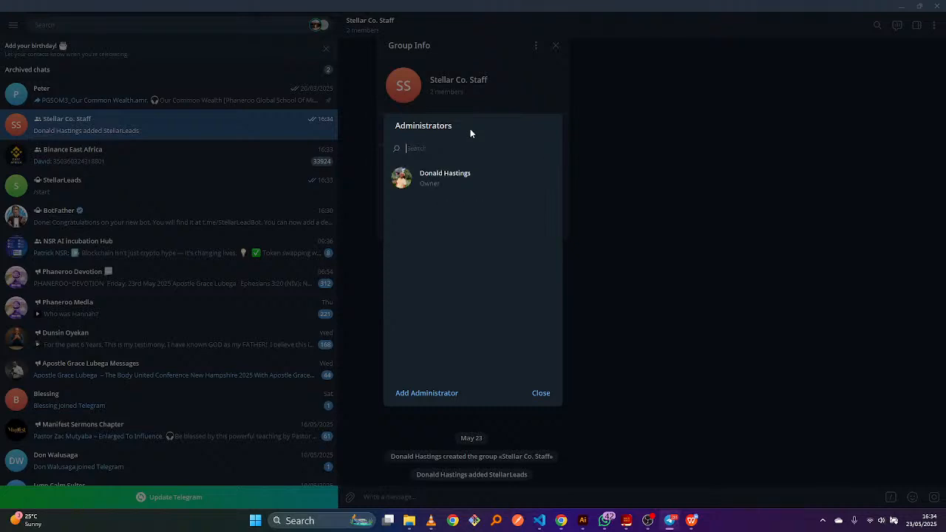
click(412, 393)
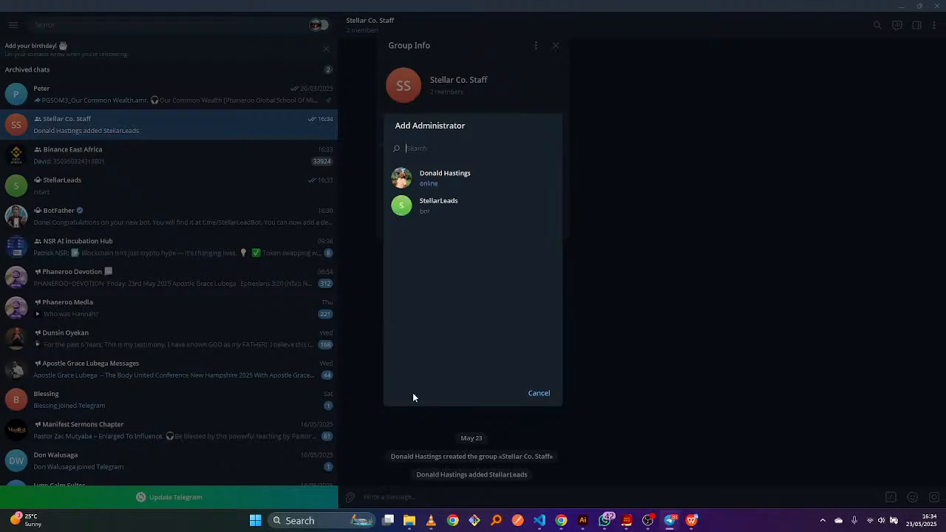
click(445, 211)
click(537, 428)
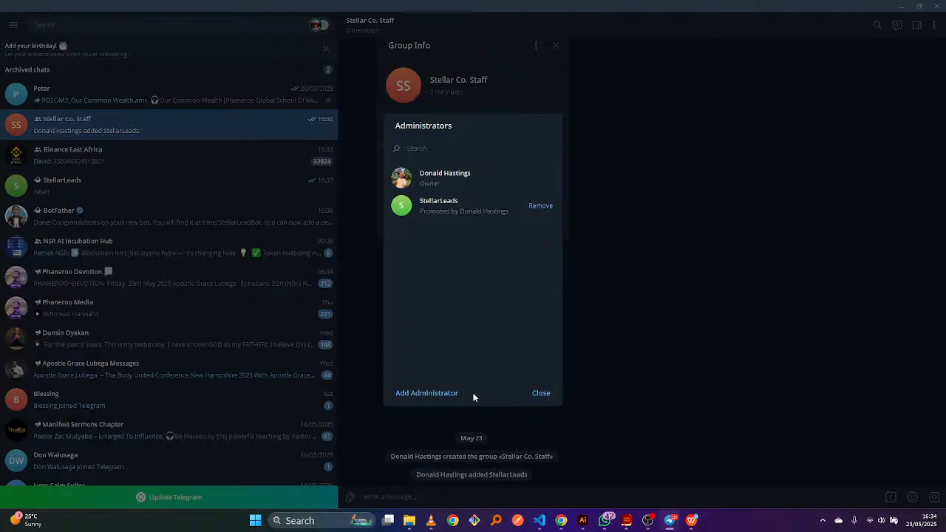
click(539, 392)
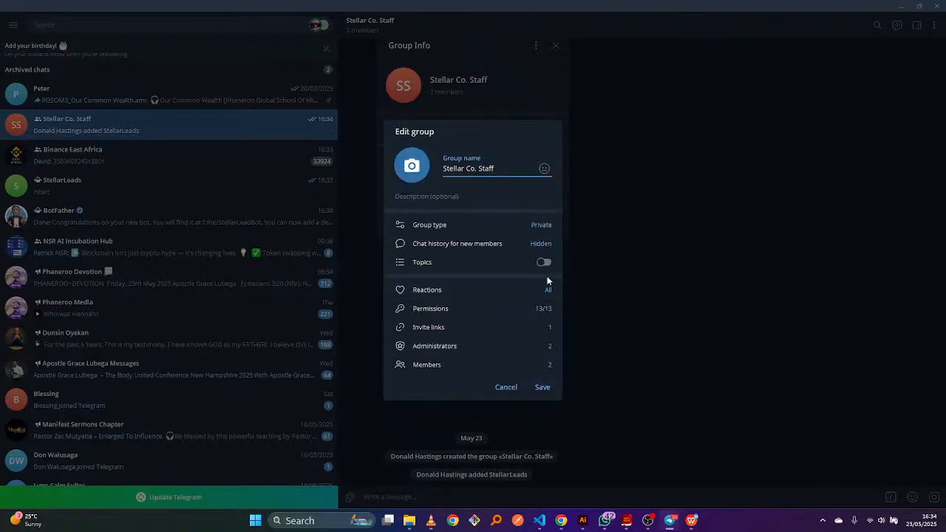
click(542, 387)
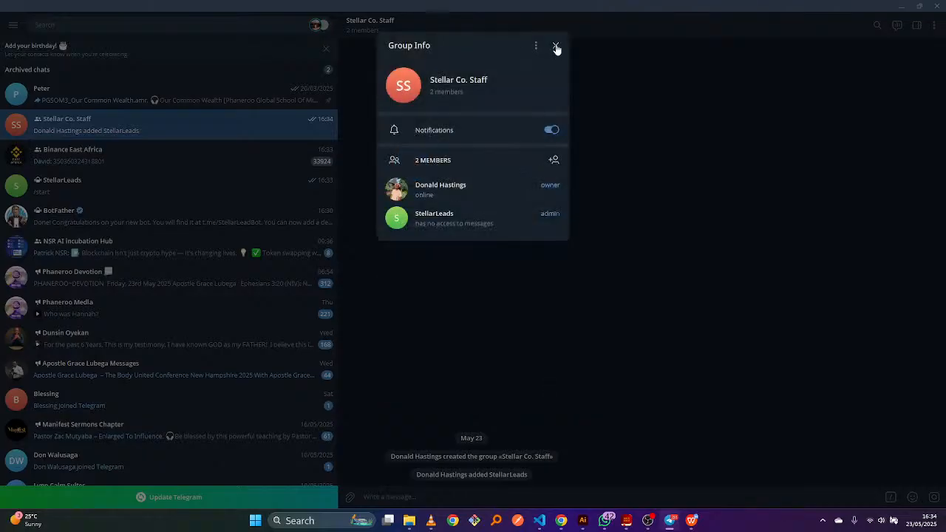
click(555, 45)
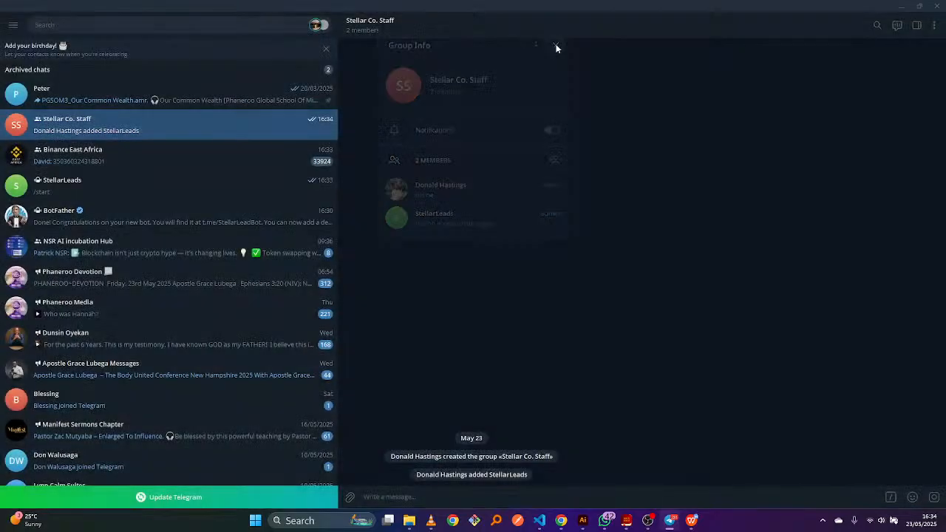
Send the message "hello" in the Stellar Co. Staff group
click(453, 493)
text(hello)
key(Return)
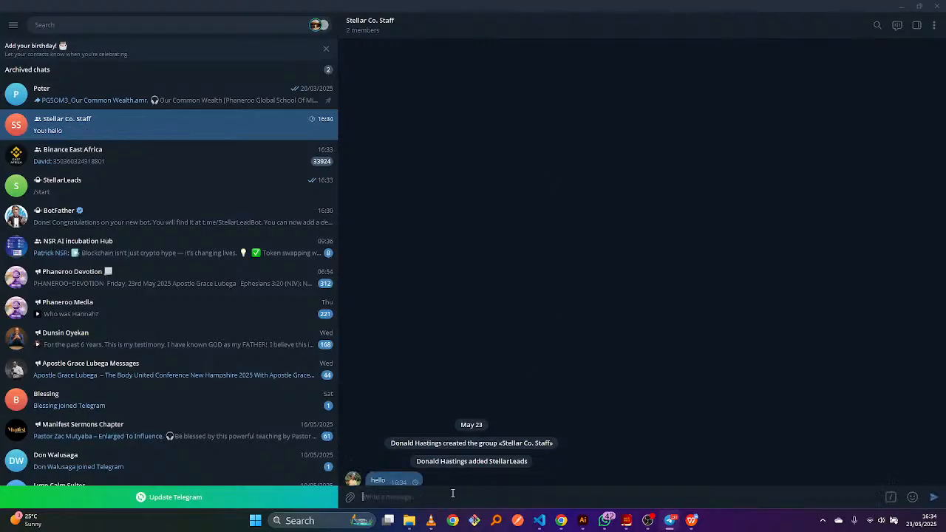
click(561, 521)
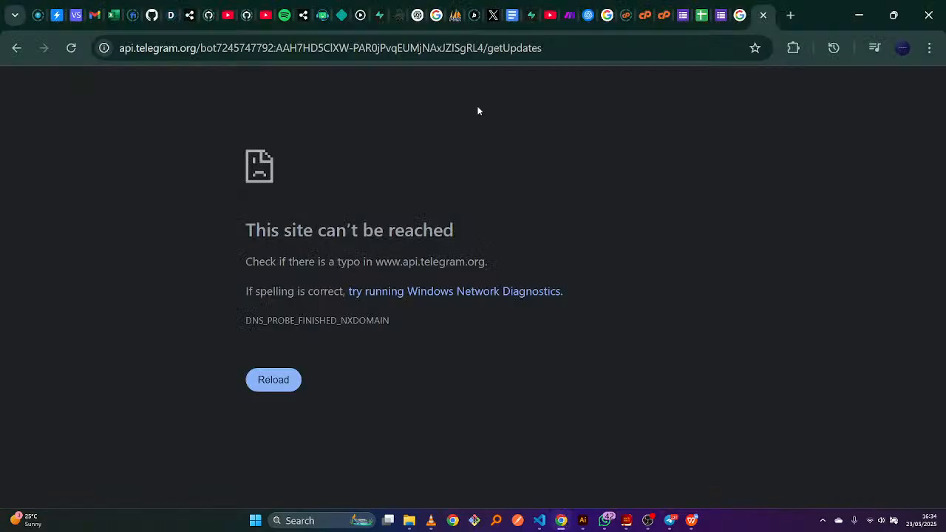
click(594, 51)
click(593, 51)
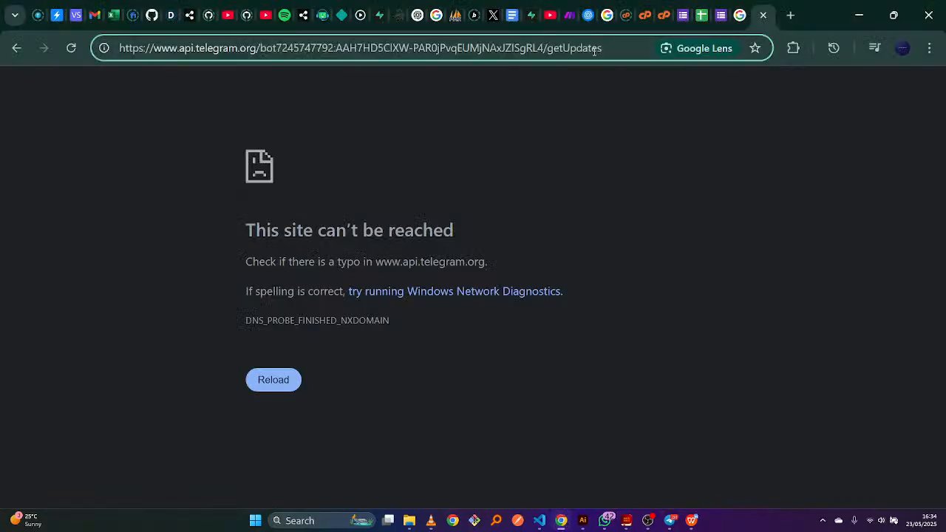
key(Return)
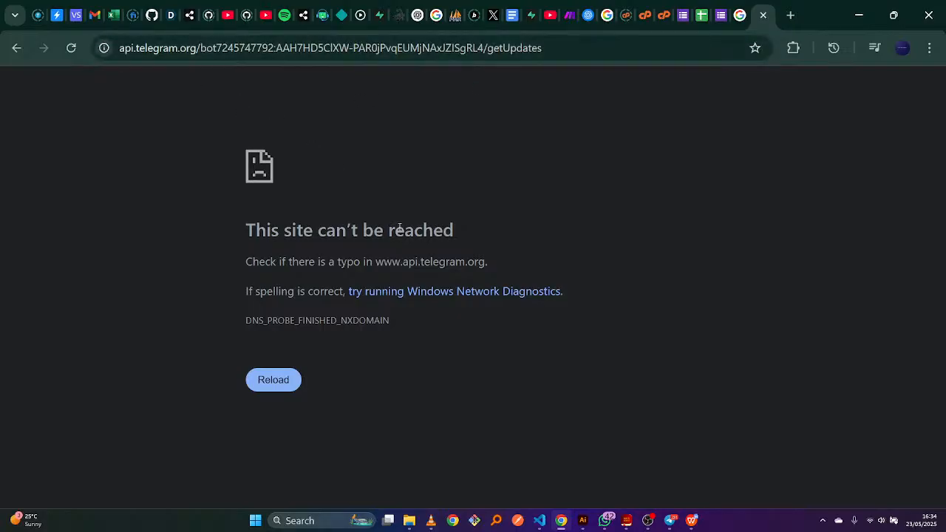
Copy the getUpdates URL template from Step 3 of the ChatGPT conversation and replace the failed tab's address with it
mouse_move(560, 521)
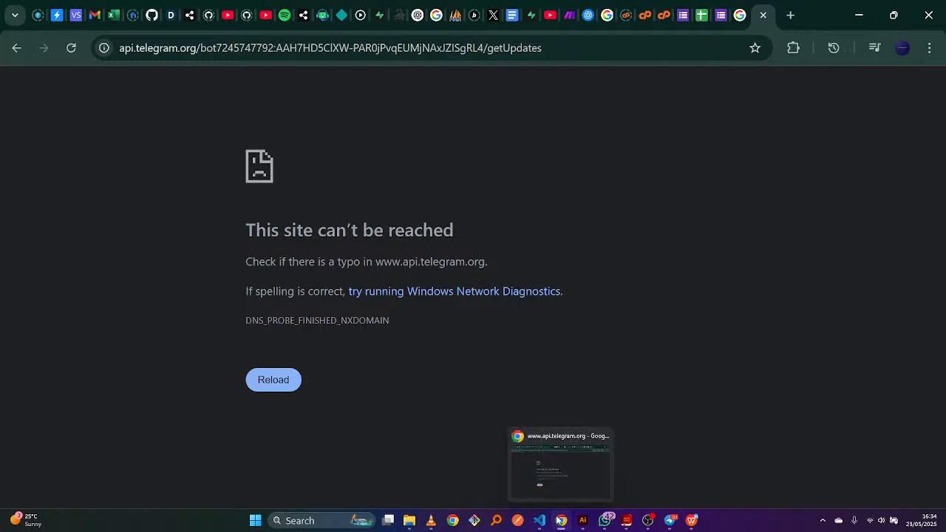
click(400, 15)
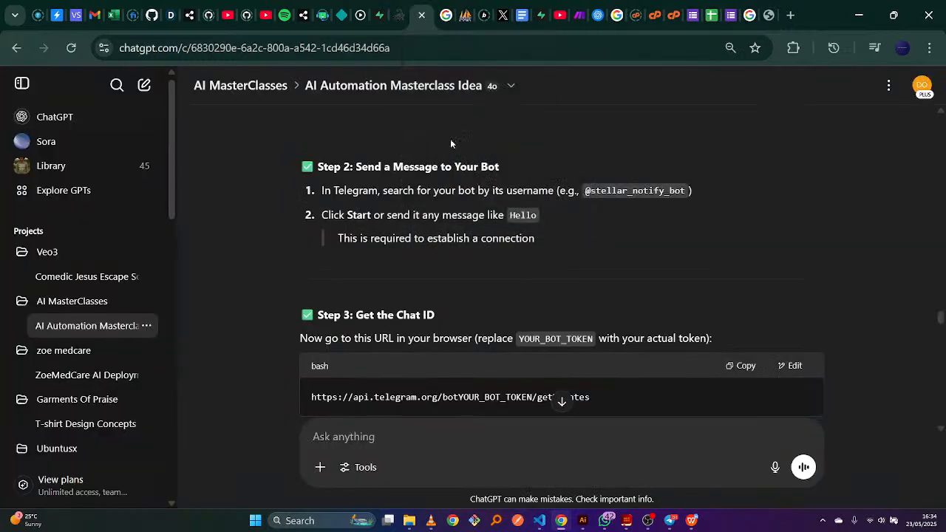
click(747, 372)
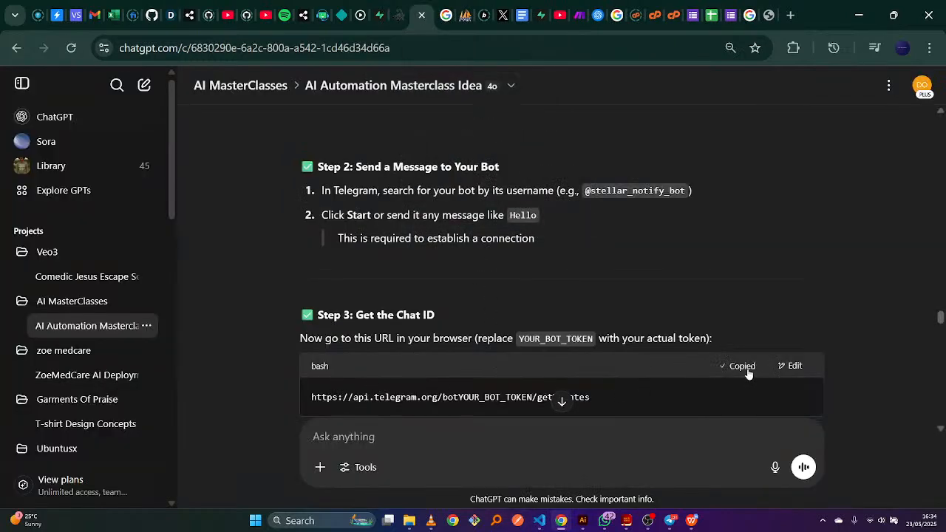
click(768, 15)
click(598, 46)
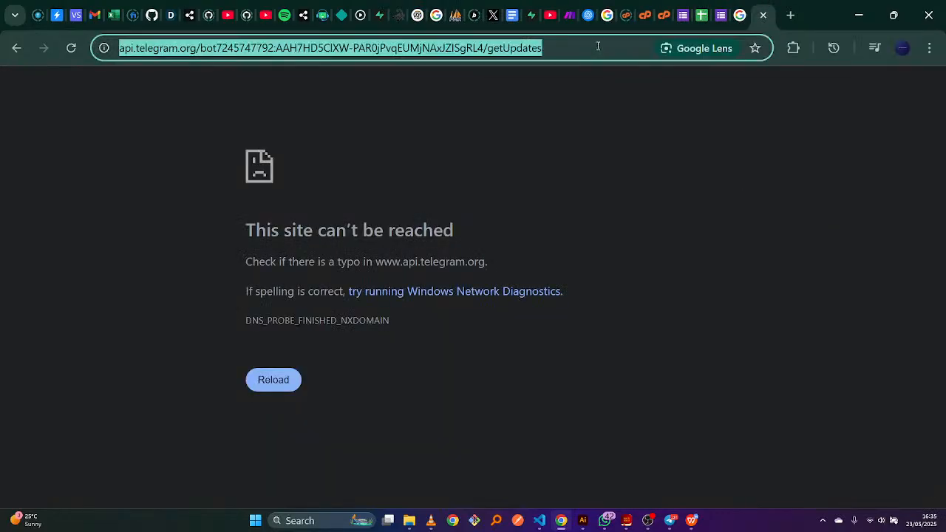
key(ctrl+v)
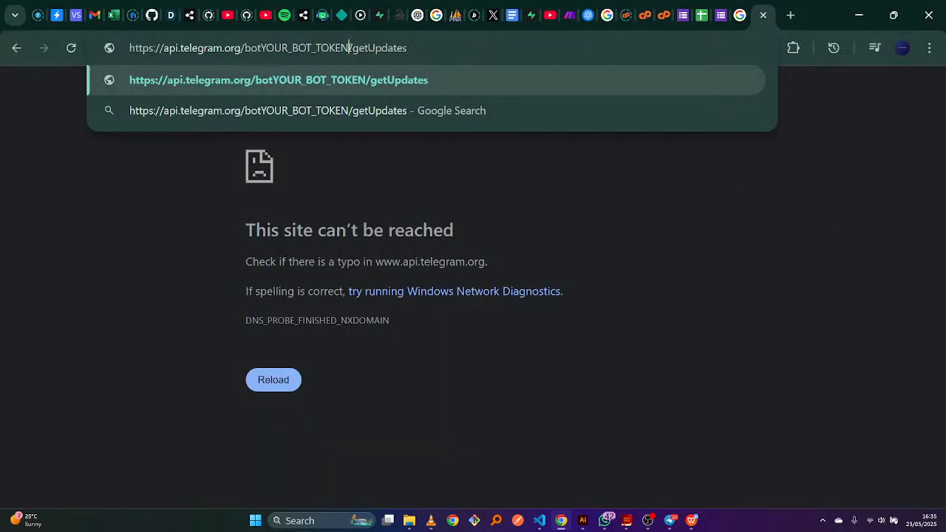
Replace the YOUR_BOT_TOKEN placeholder in the address with StellarLeads' API token copied from BotFather in Telegram, and load the page
drag(348, 47, 260, 48)
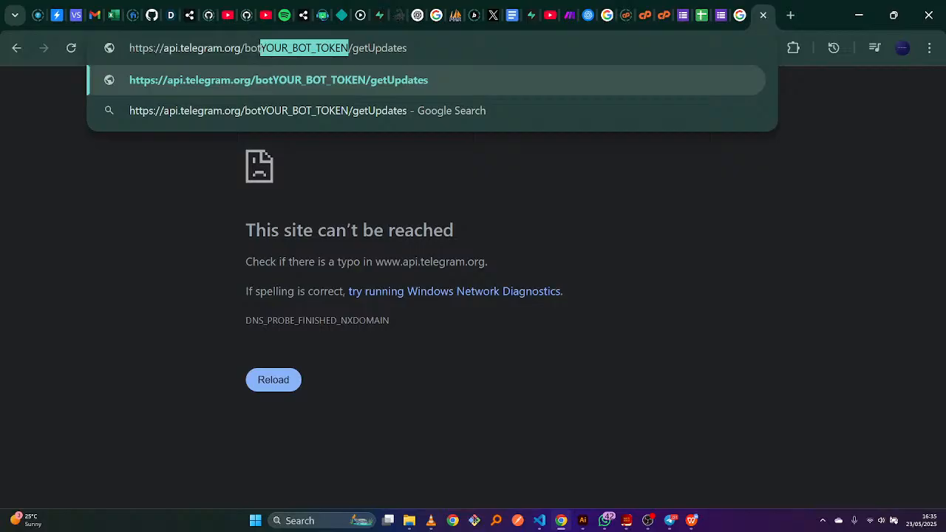
click(669, 520)
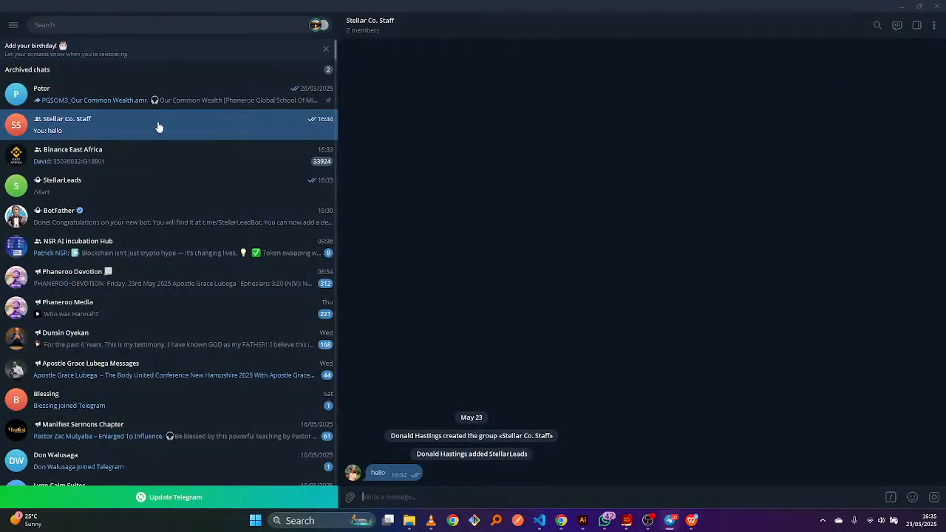
click(114, 217)
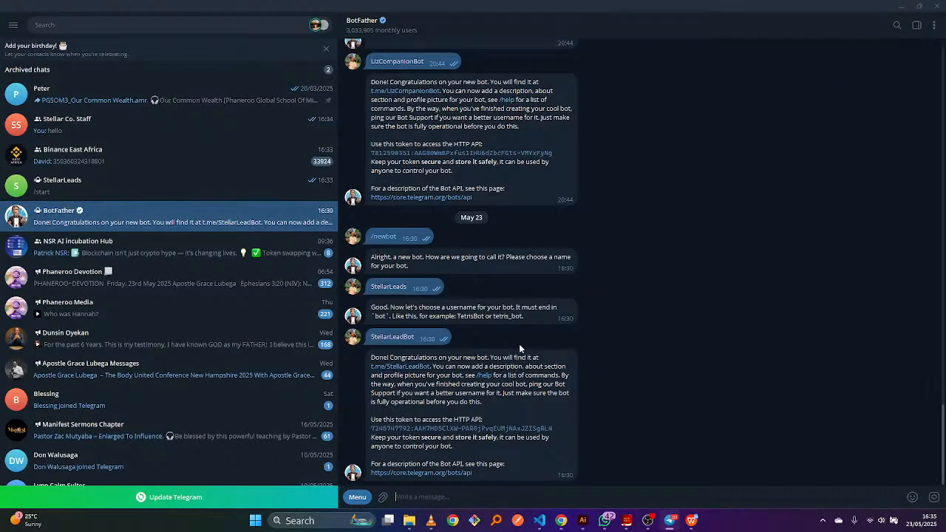
click(470, 430)
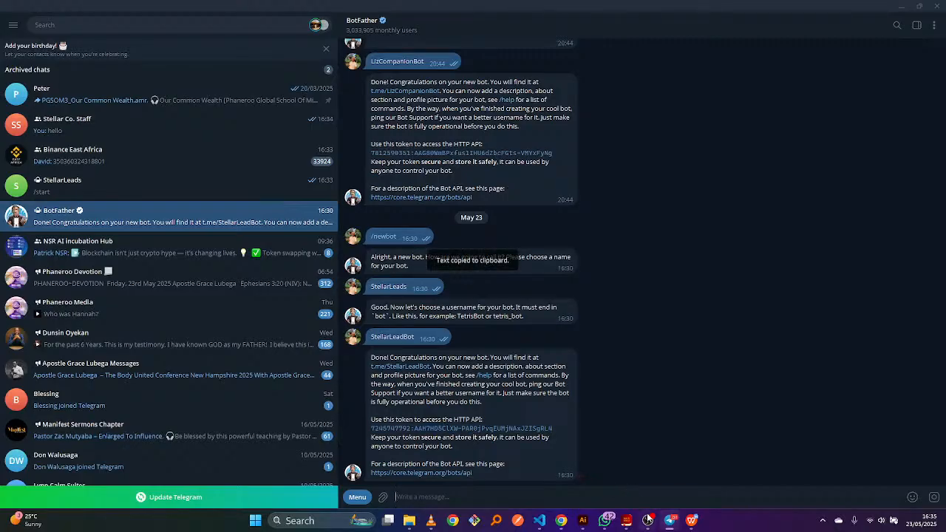
mouse_move(629, 521)
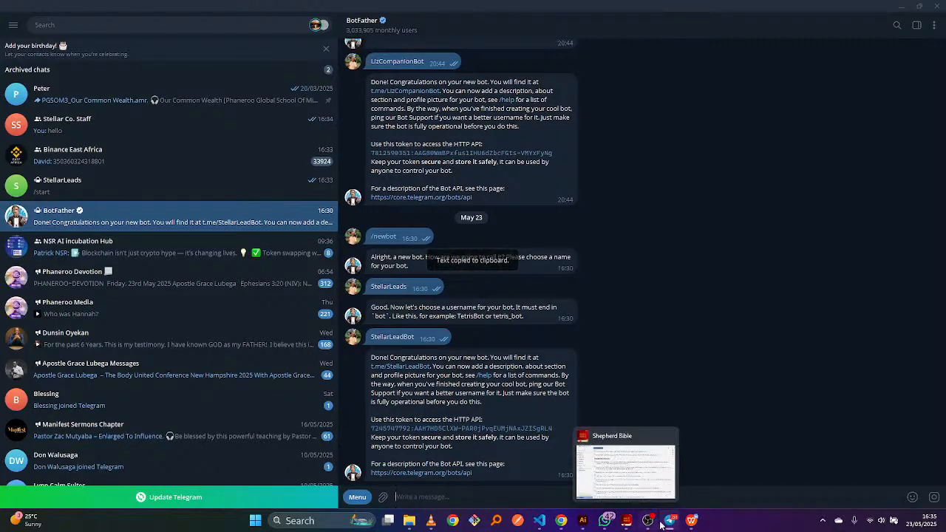
click(563, 523)
key(ctrl+v)
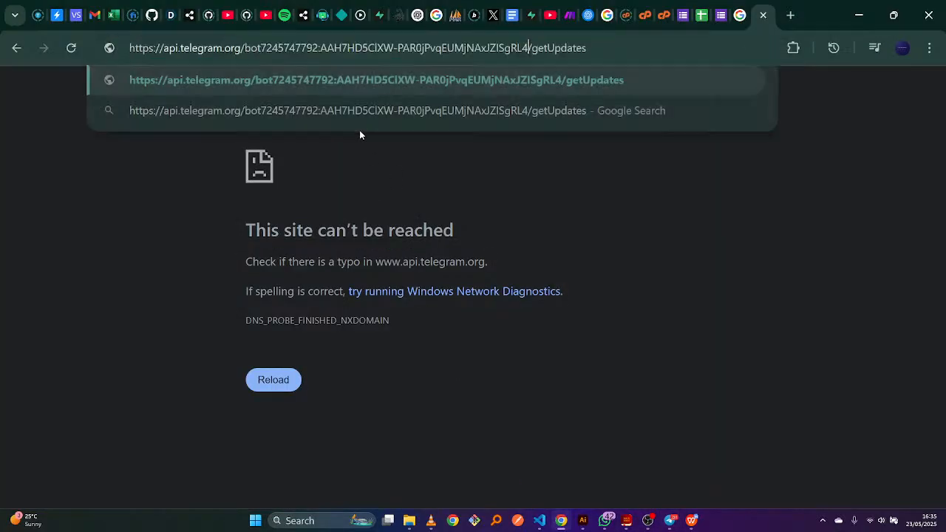
key(Return)
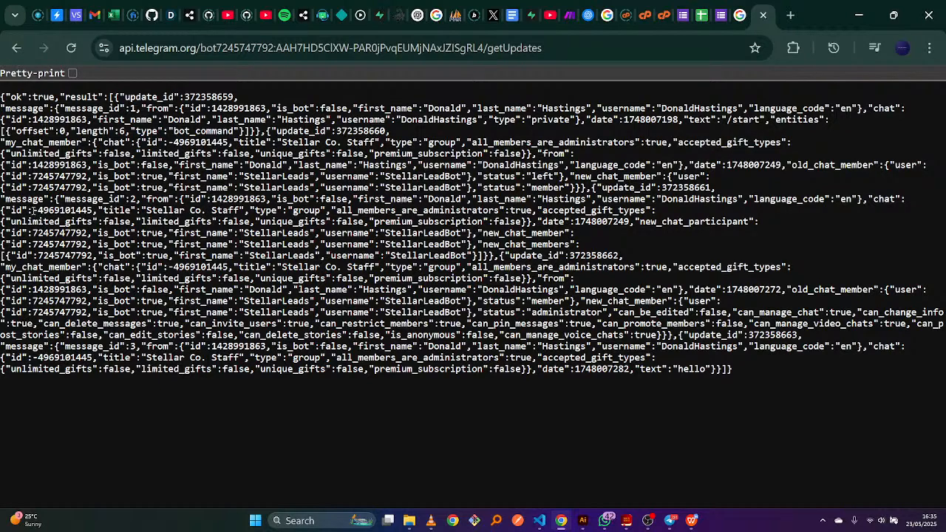
Copy the Stellar Co. Staff group's chat ID from the getUpdates response into the Chat ID of Make's Telegram Bot module
drag(33, 210, 94, 211)
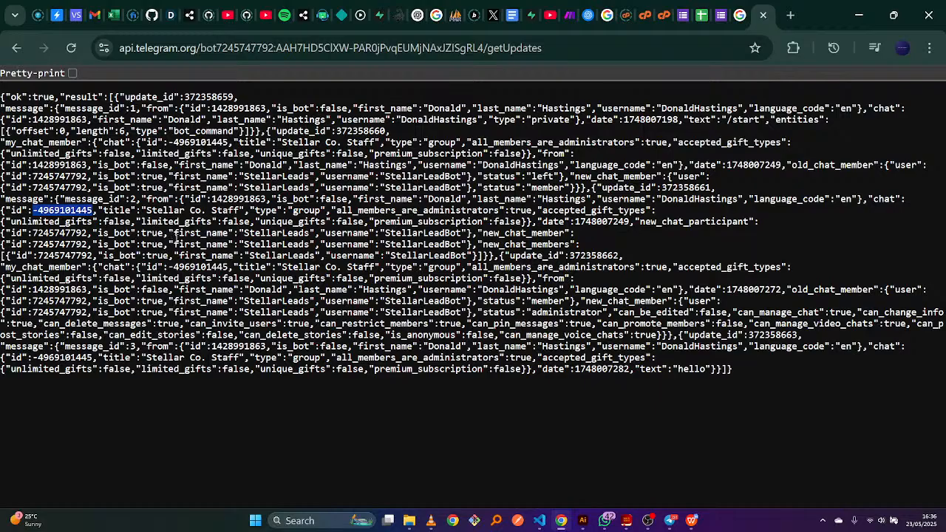
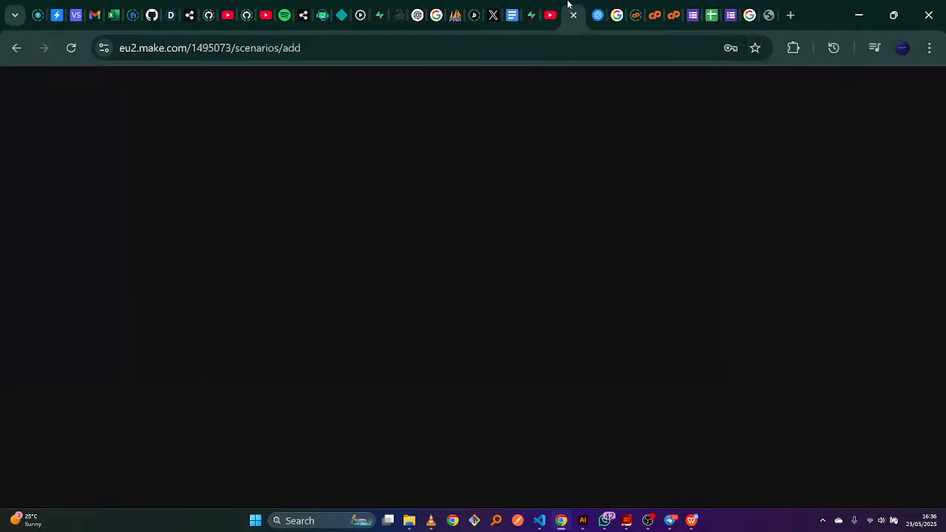
click(673, 246)
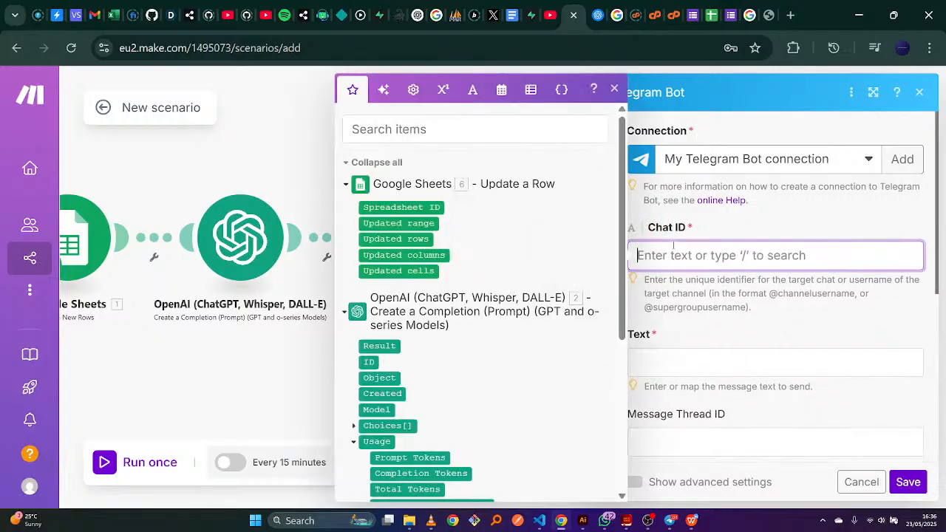
key(ctrl+v)
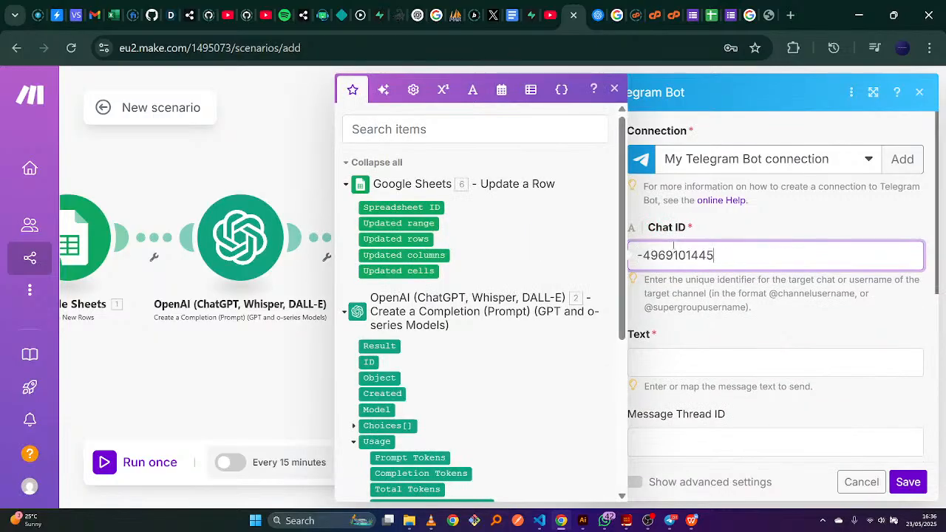
click(736, 331)
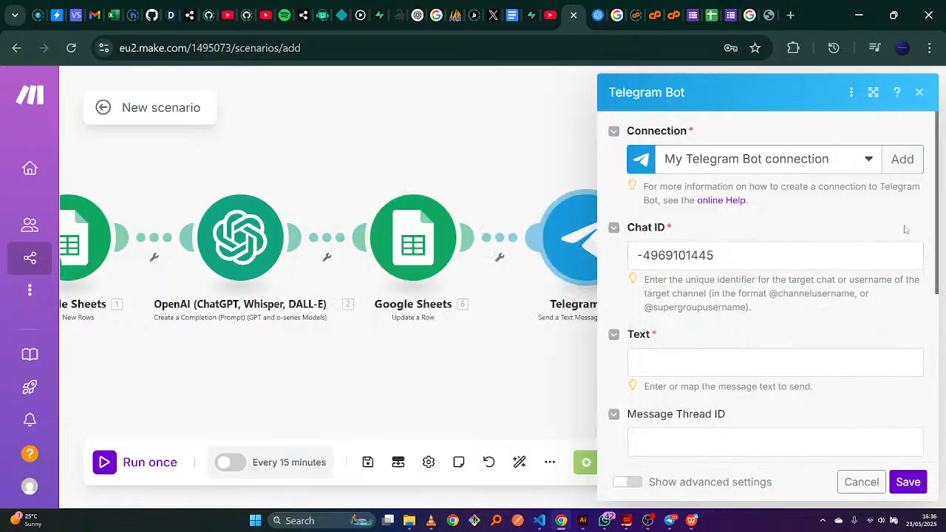
Write "We have a new lead to follow up on." as the first line of the Telegram Bot module's message text
mouse_move(937, 227)
mouse_down()
mouse_move(941, 379)
mouse_move(925, 227)
mouse_up()
click(740, 312)
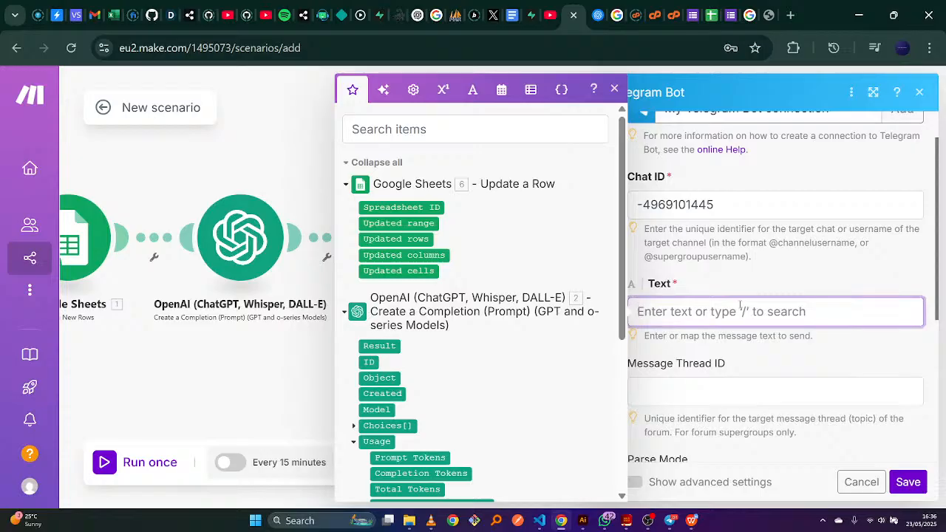
text(We have)
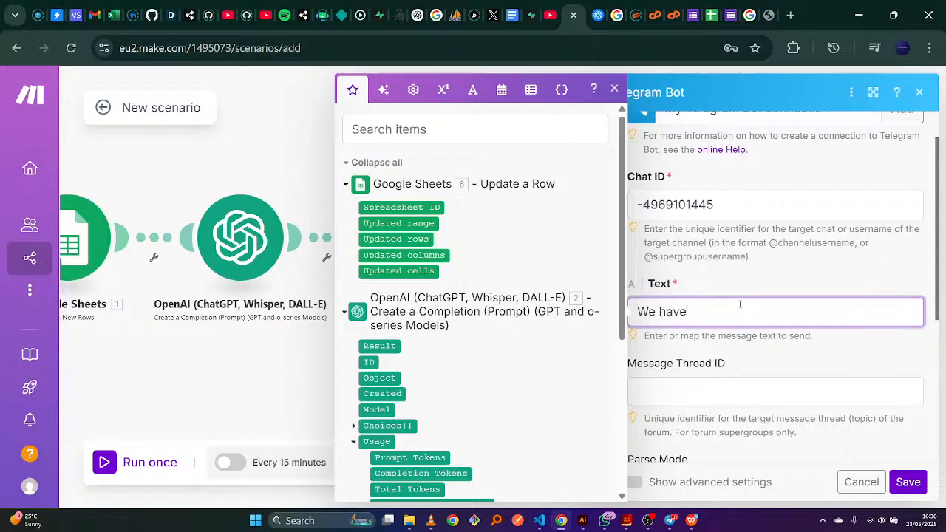
text( a new lead to folow)
key(BackSpace)
key(BackSpace)
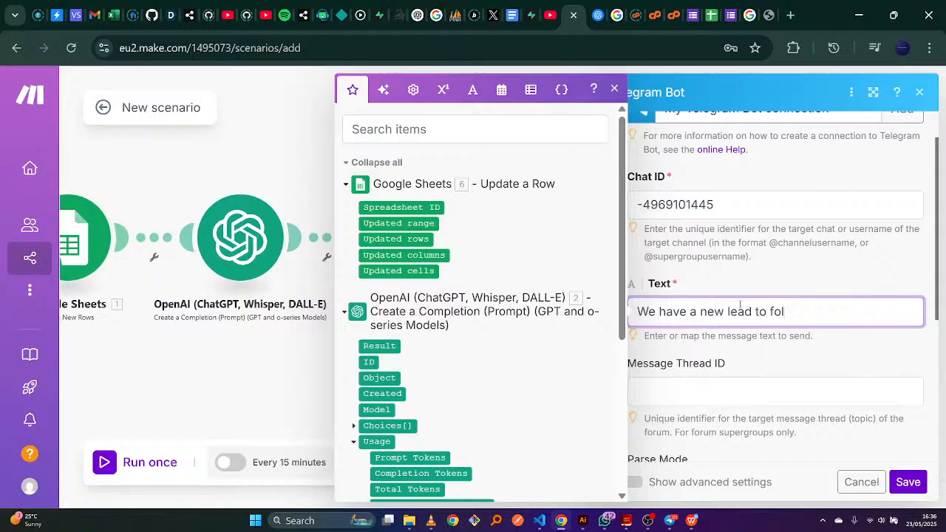
text(low up on.)
key(Return)
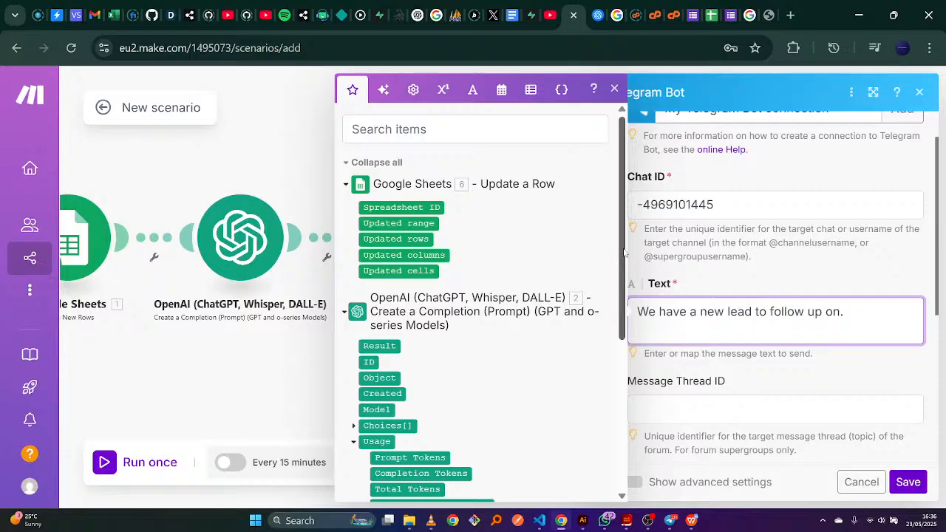
Map Full Name (B), Email (C), Interest (D), Budget (E) and Message (F) from Watch New Rows onto separate message lines, and save the Telegram module
drag(625, 253, 621, 421)
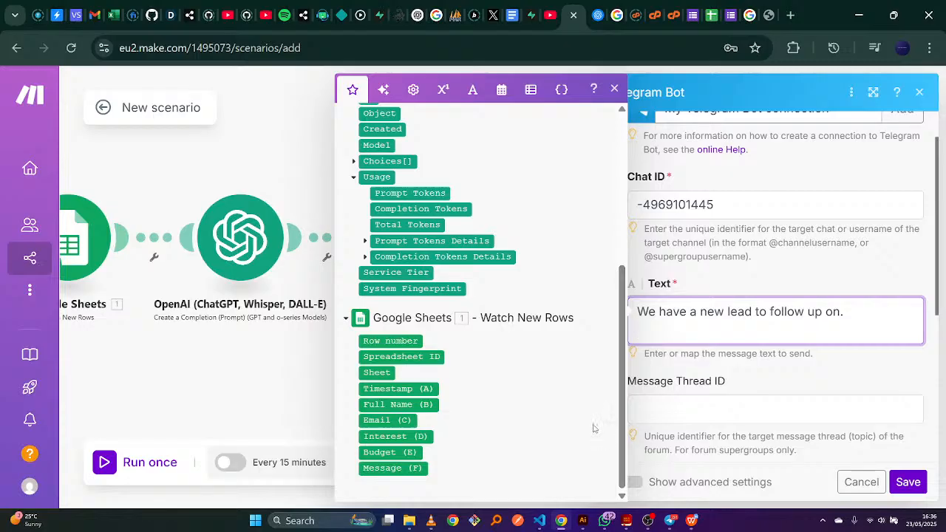
click(427, 404)
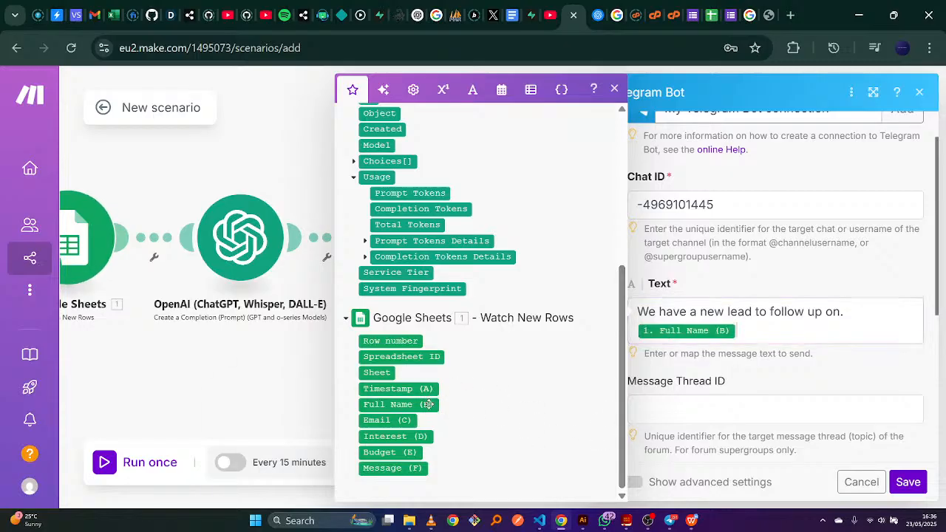
click(386, 421)
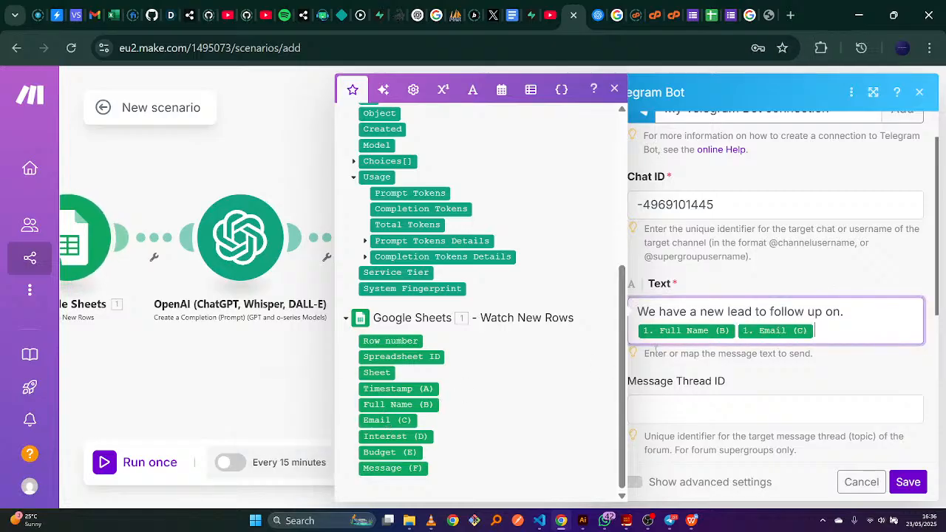
click(736, 327)
key(Return)
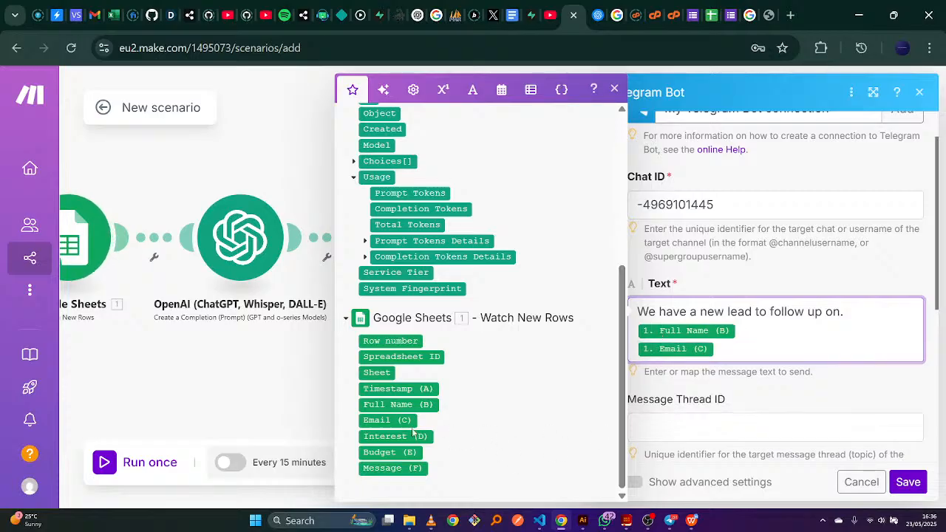
key(Return)
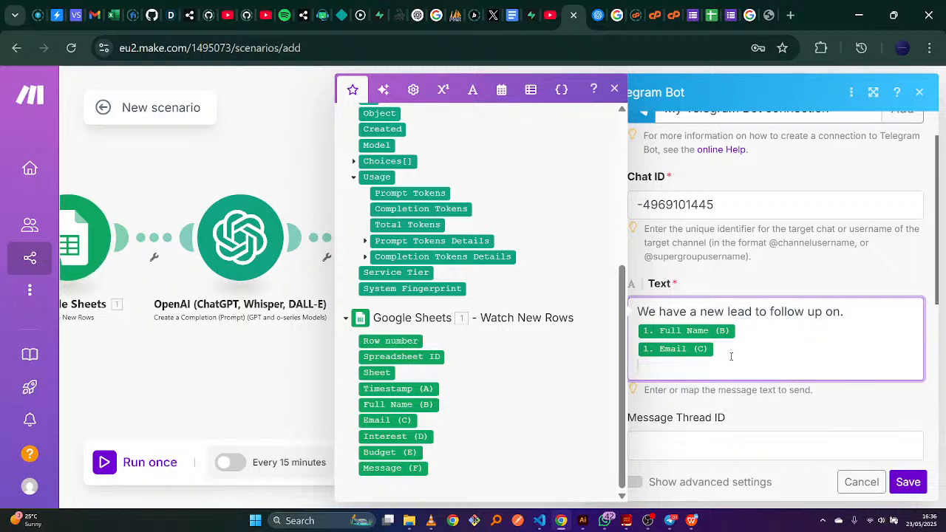
click(407, 436)
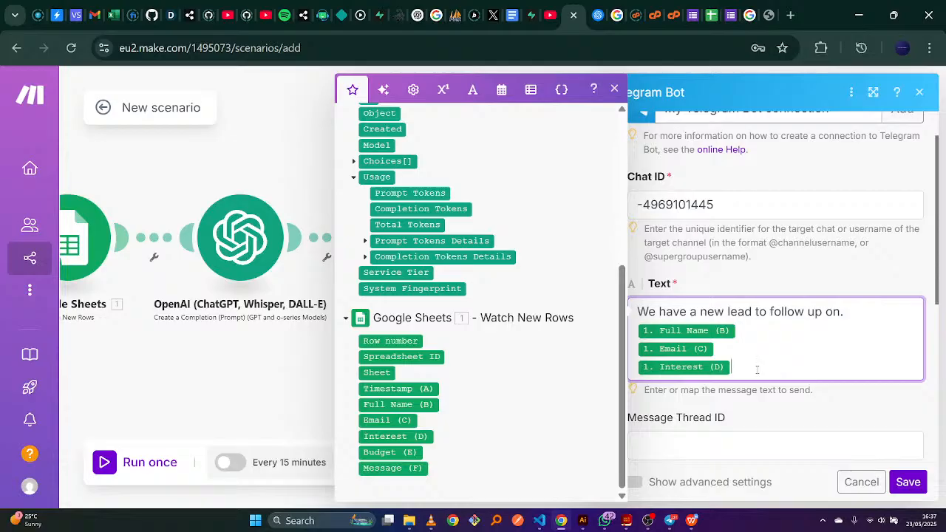
key(Return)
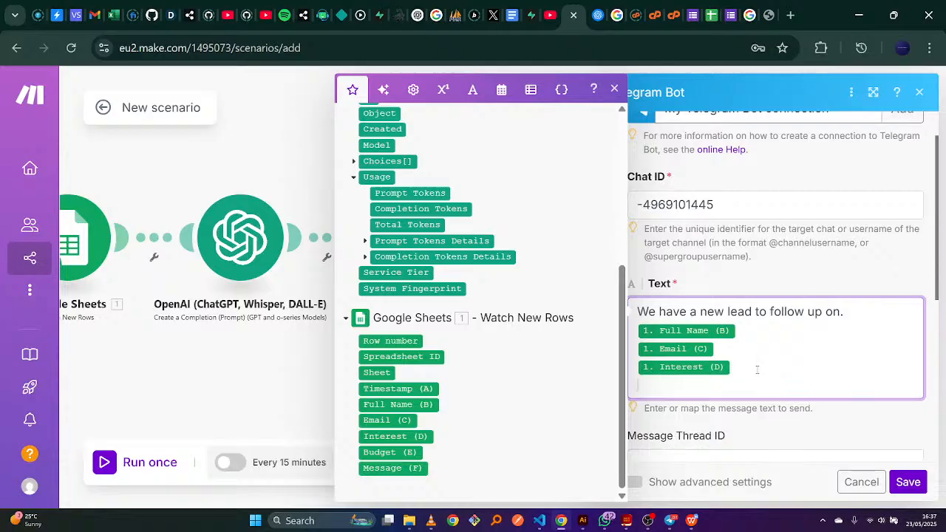
click(395, 452)
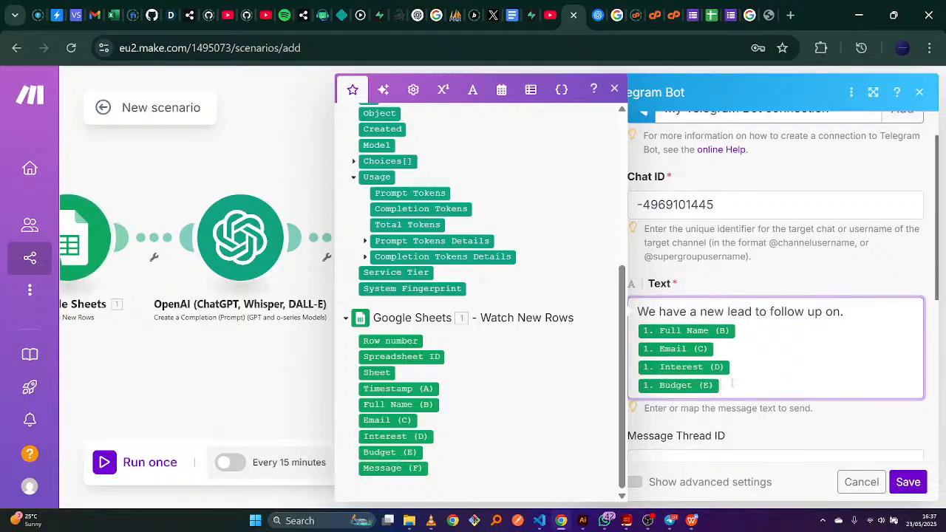
key(Return)
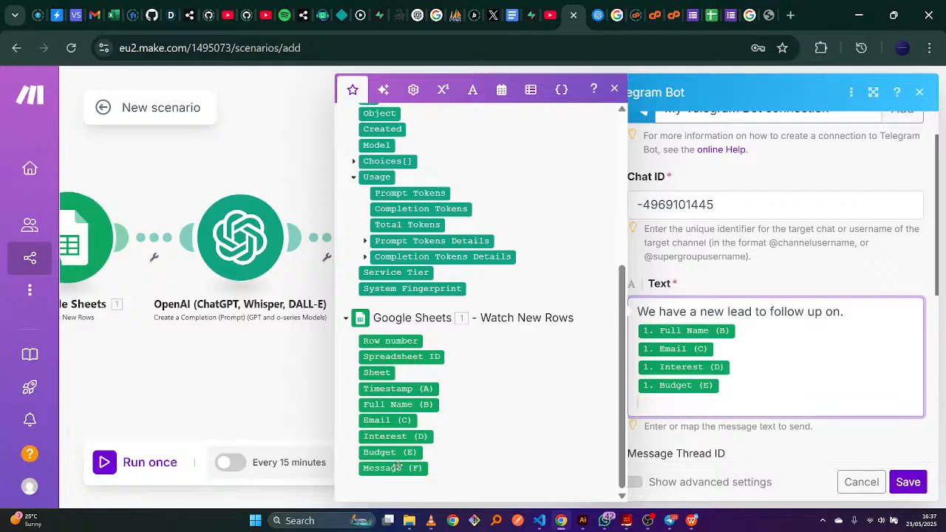
click(403, 467)
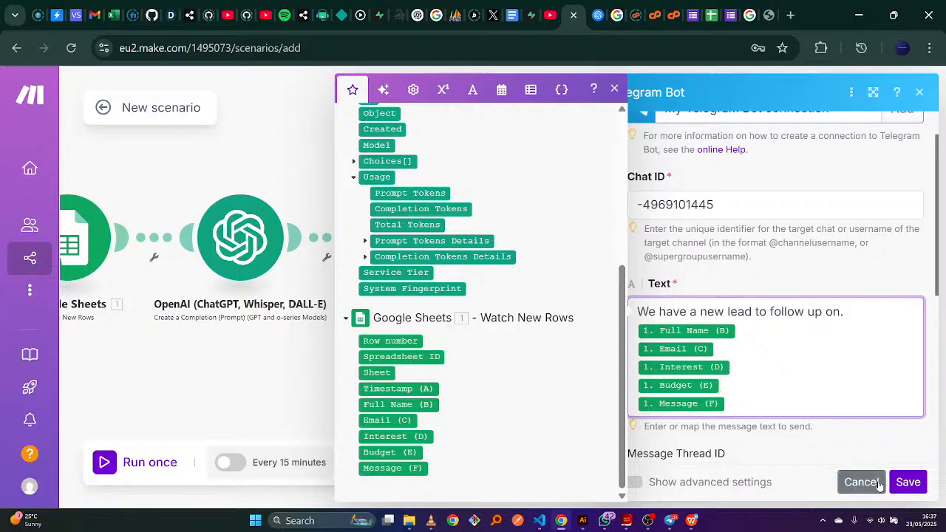
click(907, 481)
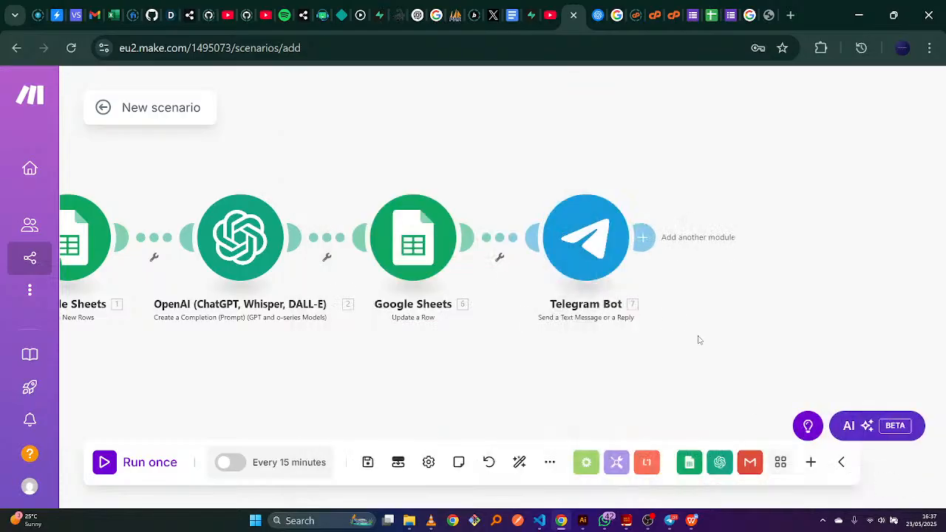
Reopen the Telegram Bot module, review its settings through Disable Link Previews, and save it
click(593, 261)
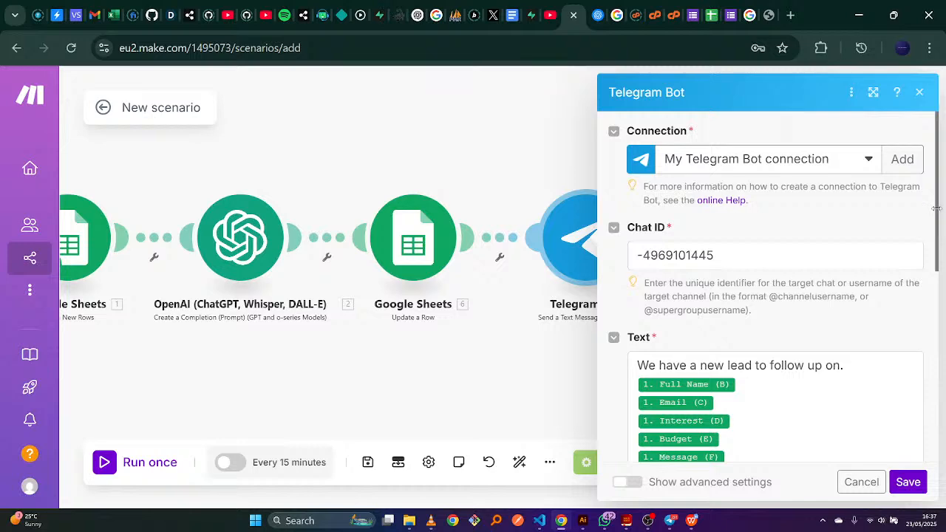
drag(936, 209, 942, 456)
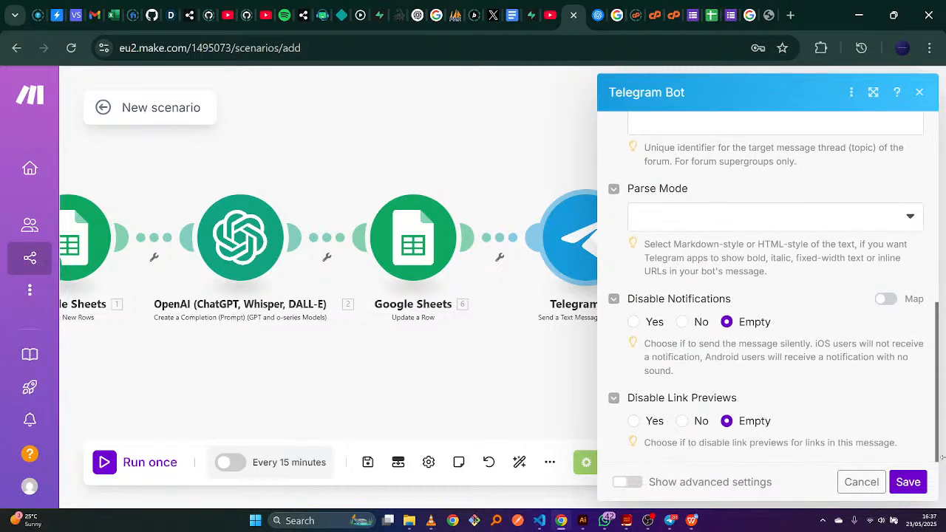
click(908, 490)
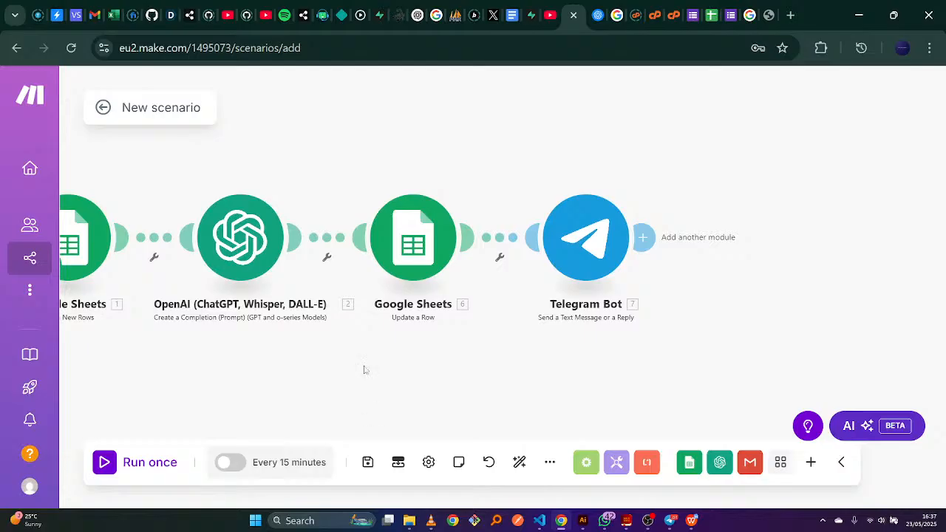
Look over the four-module scenario and the live Stellar Branding Co. form, and return to the scenario
drag(332, 173, 477, 199)
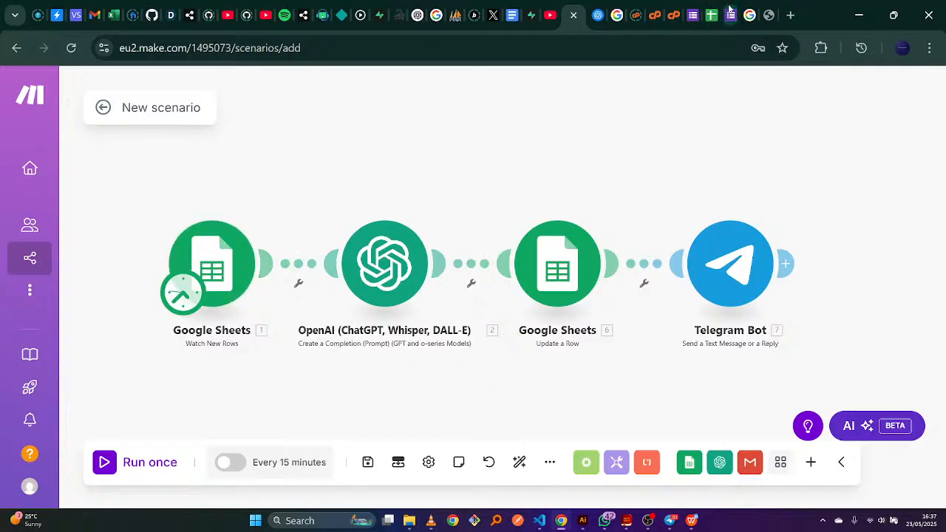
click(729, 11)
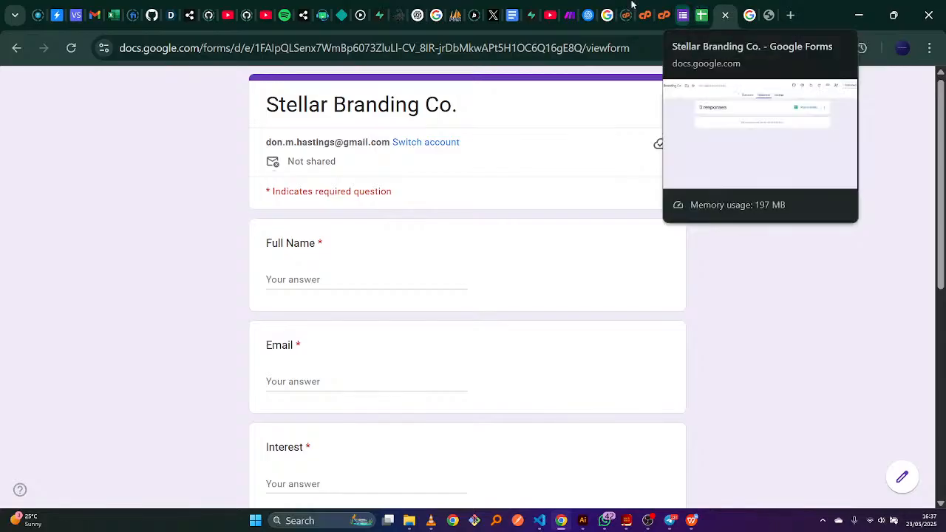
click(568, 12)
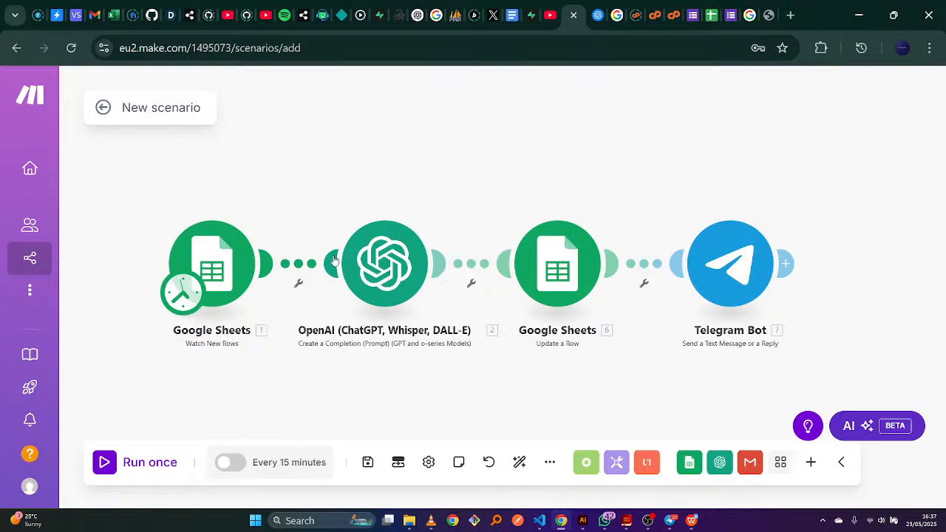
click(395, 246)
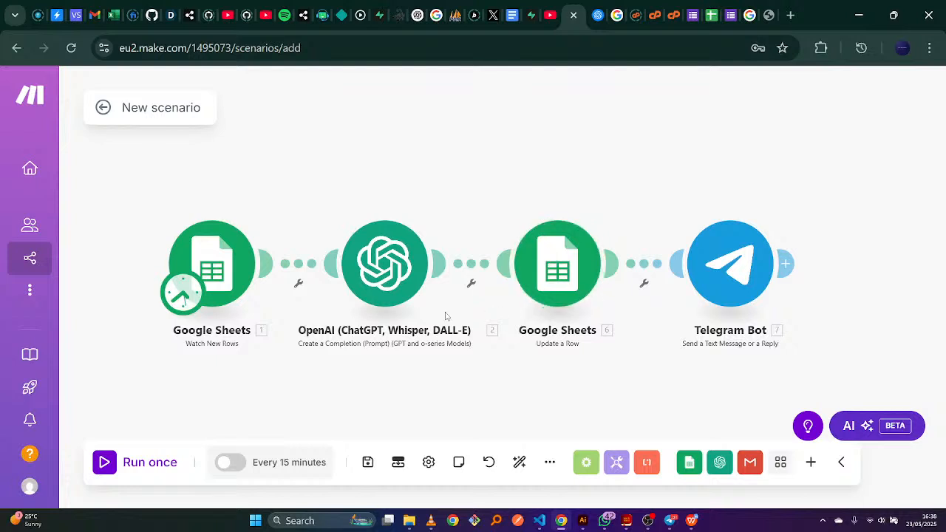
Sign back in to the Stellar Branding Co. (Responses) spreadsheet and go through row 2 from Full Name to Message
click(728, 15)
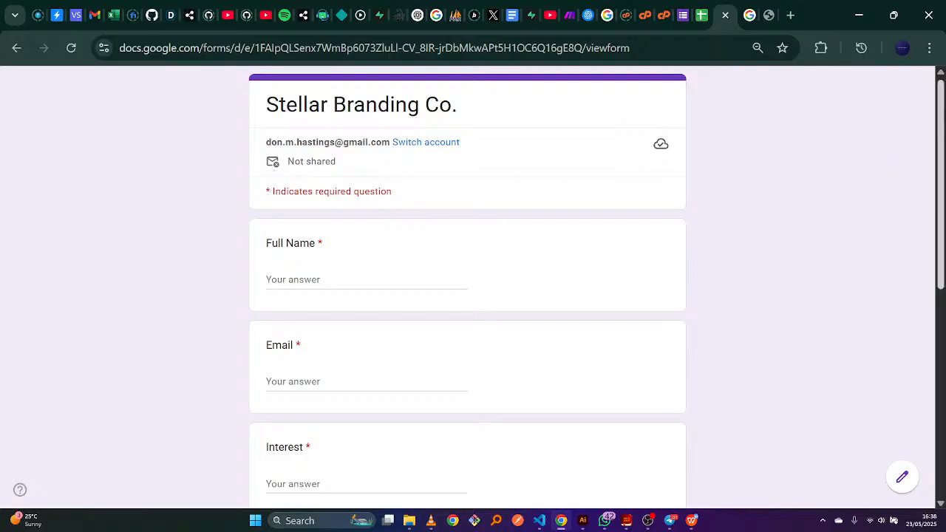
click(698, 4)
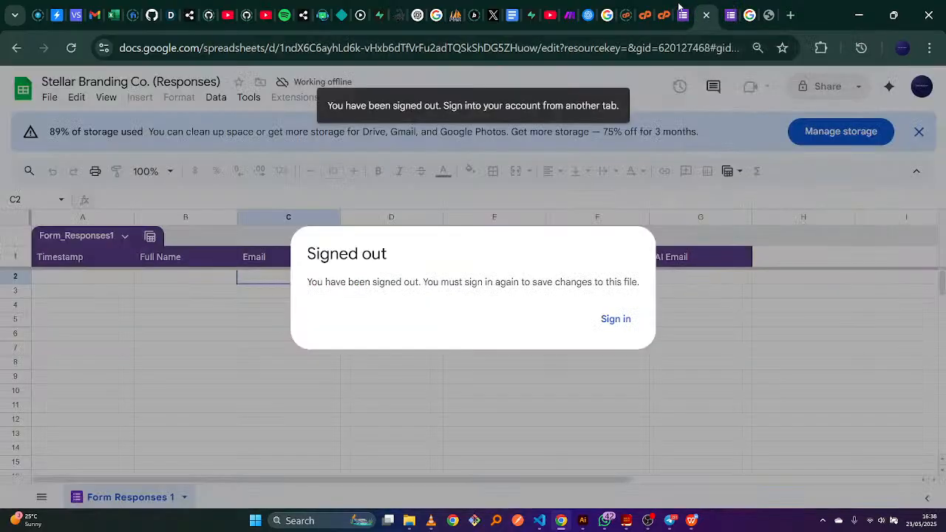
click(616, 320)
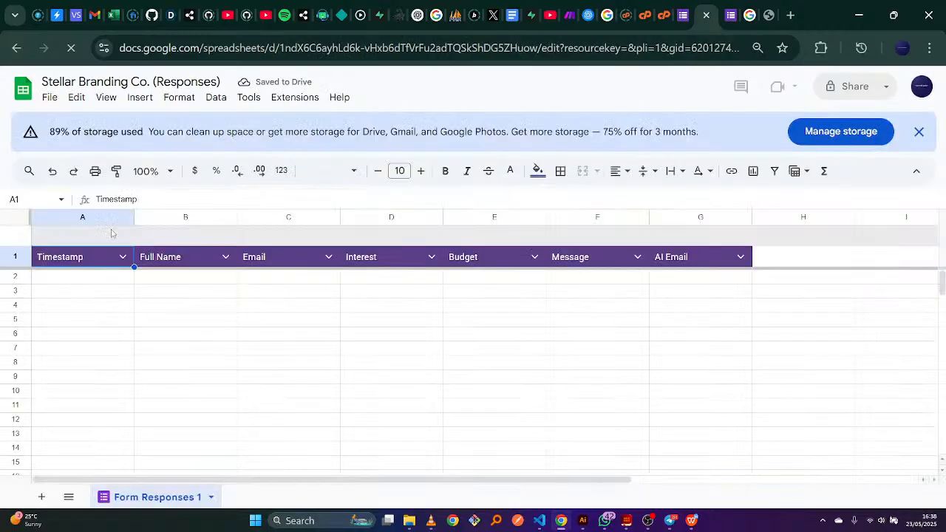
click(175, 280)
click(297, 280)
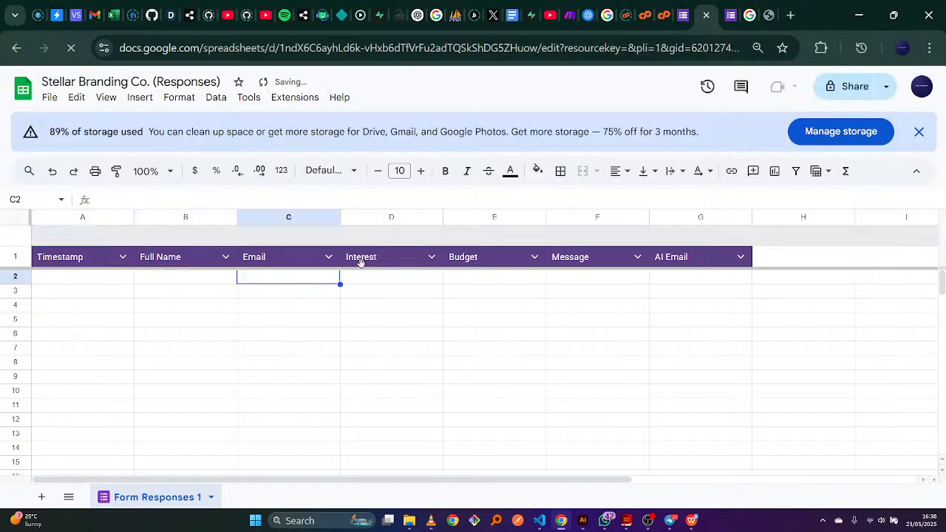
click(405, 281)
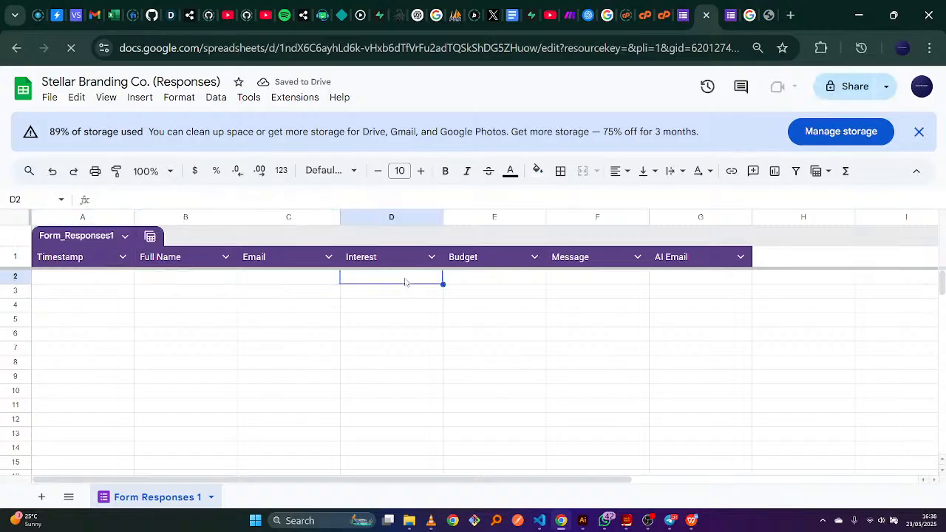
click(486, 281)
click(592, 279)
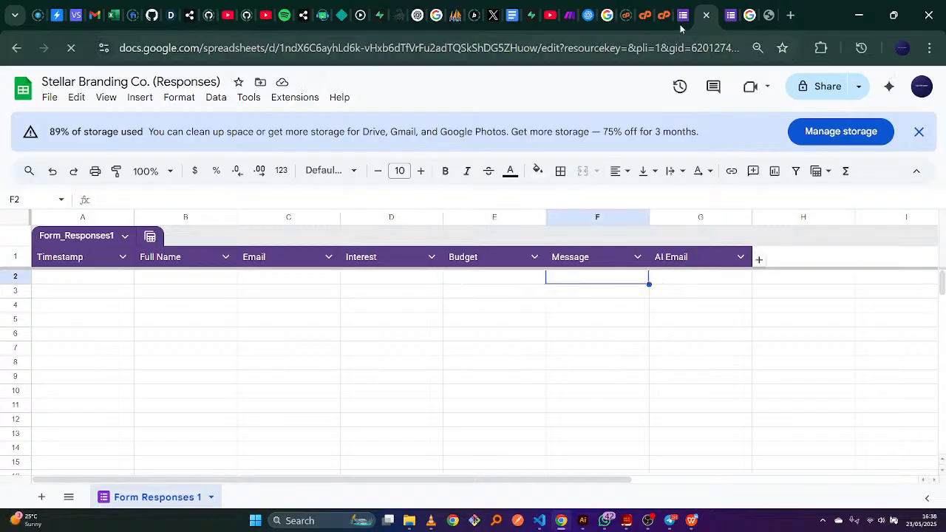
Return to the Make scenario, check the Update a Row module's column mappings around AI Email (G), and save the module
click(569, 14)
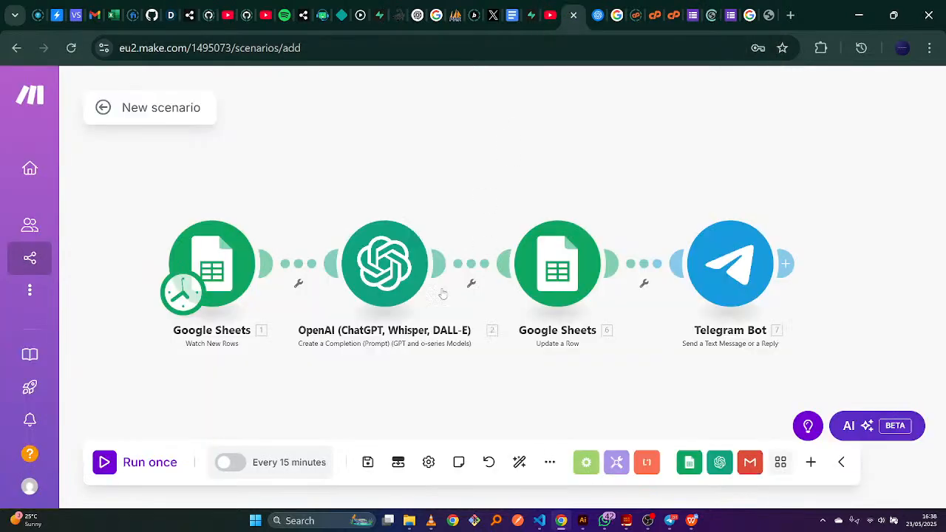
click(558, 272)
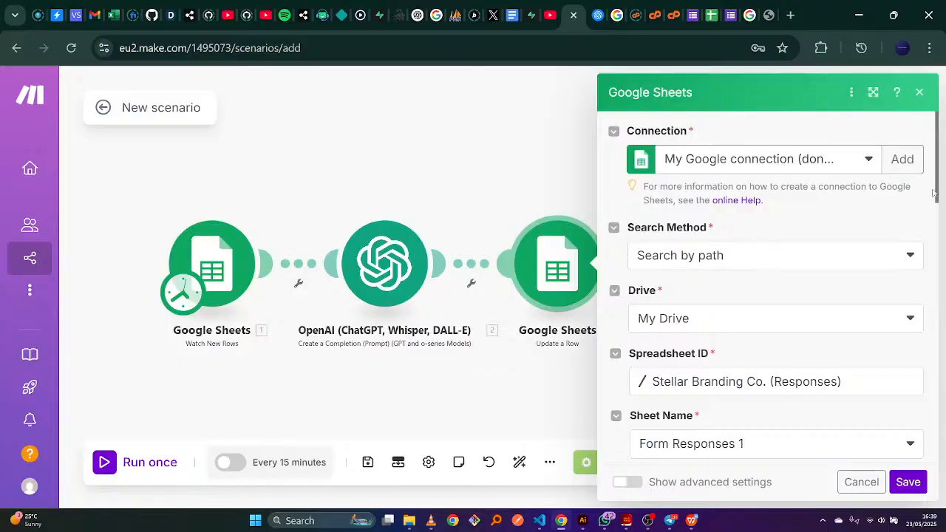
scroll(934, 171, down, 4)
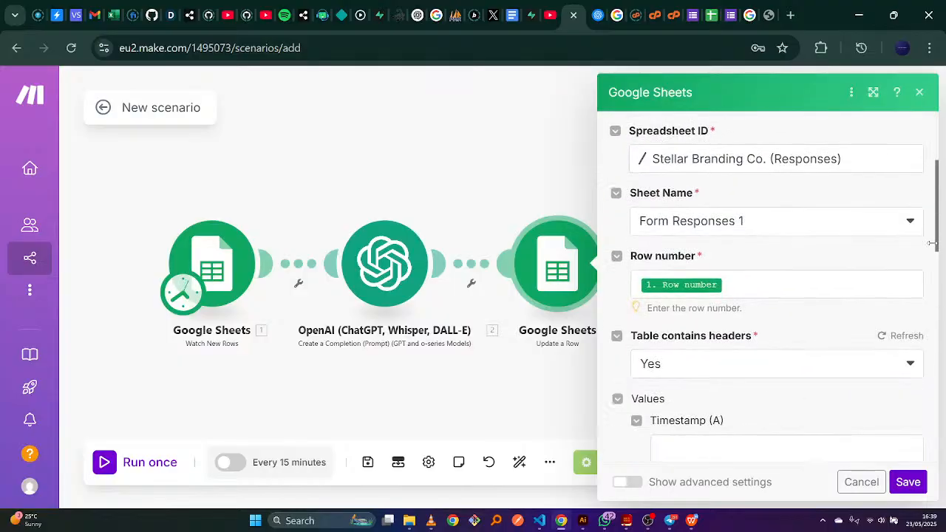
scroll(934, 255, down, 5)
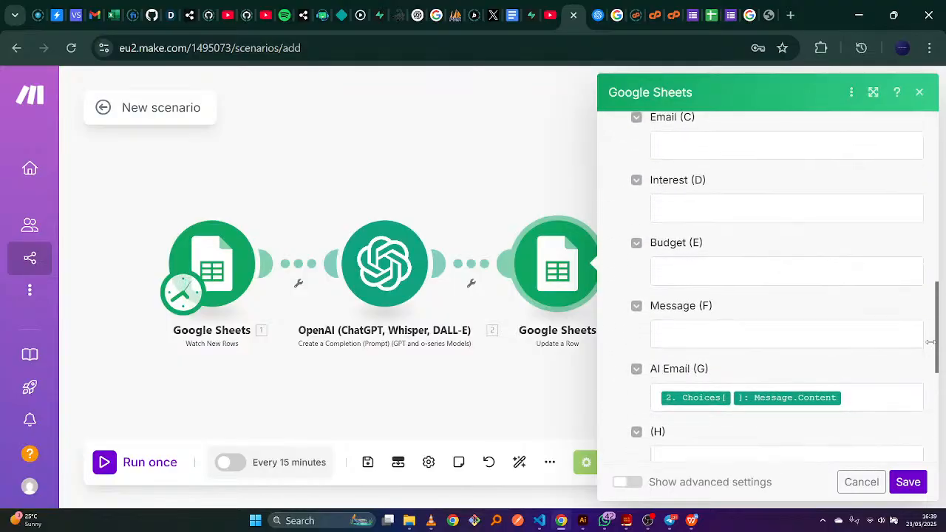
scroll(933, 361, down, 3)
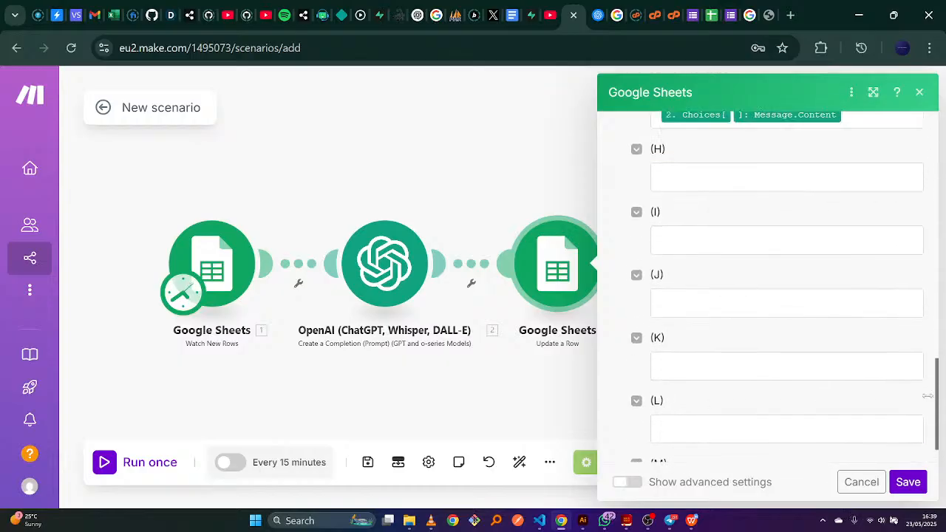
scroll(923, 353, up, 4)
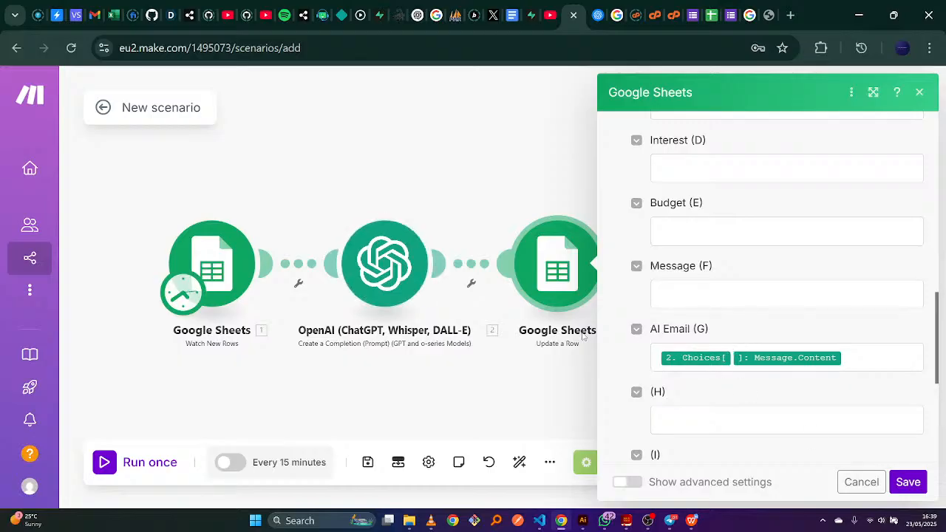
click(904, 481)
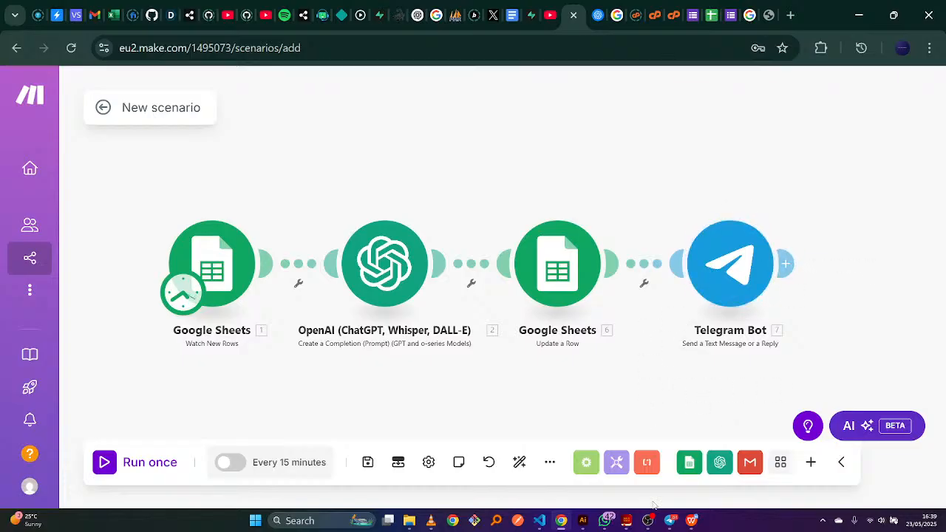
Switch to Telegram, look over the Stellar Co. Staff group chat, and return to the Make scenario
click(668, 522)
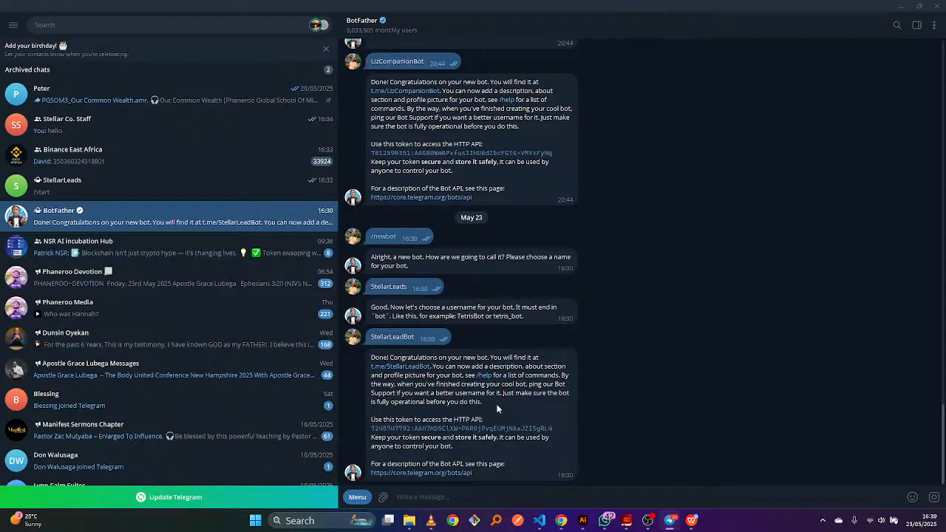
click(111, 120)
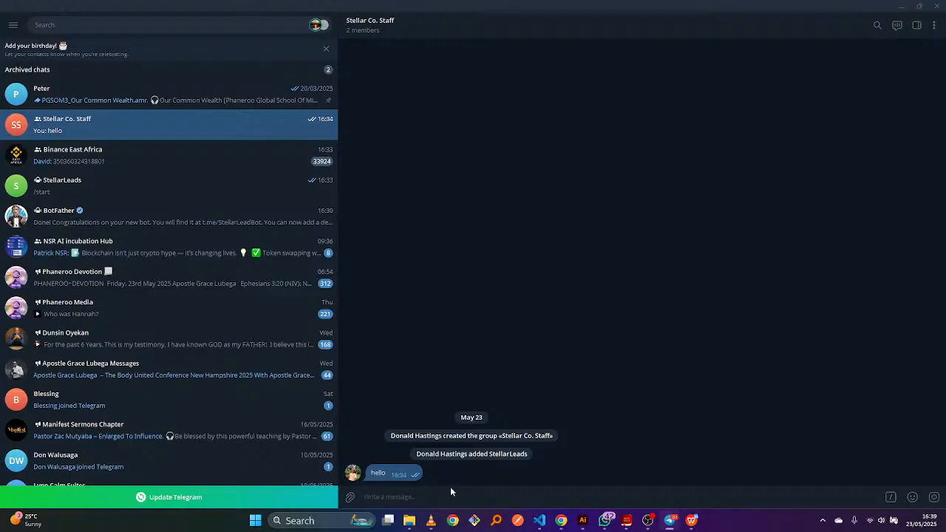
click(565, 524)
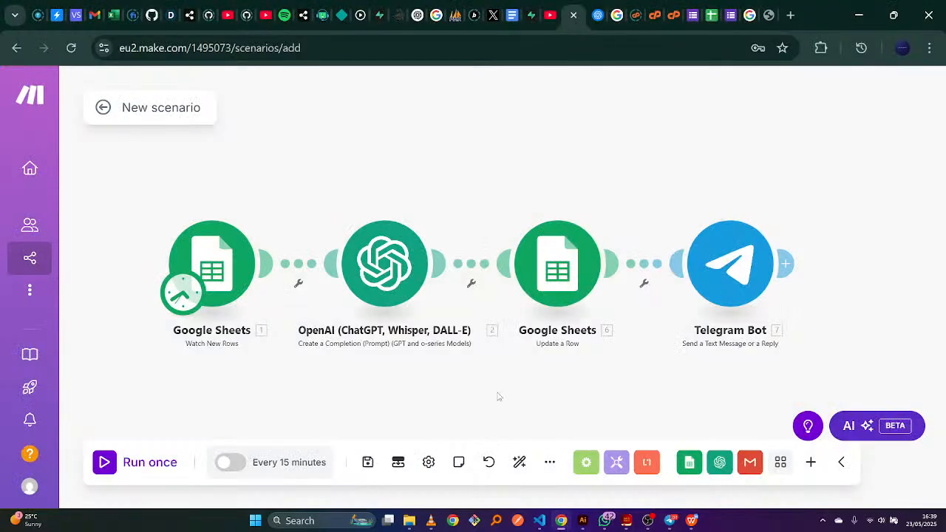
Save the four-module scenario and run it once
click(366, 461)
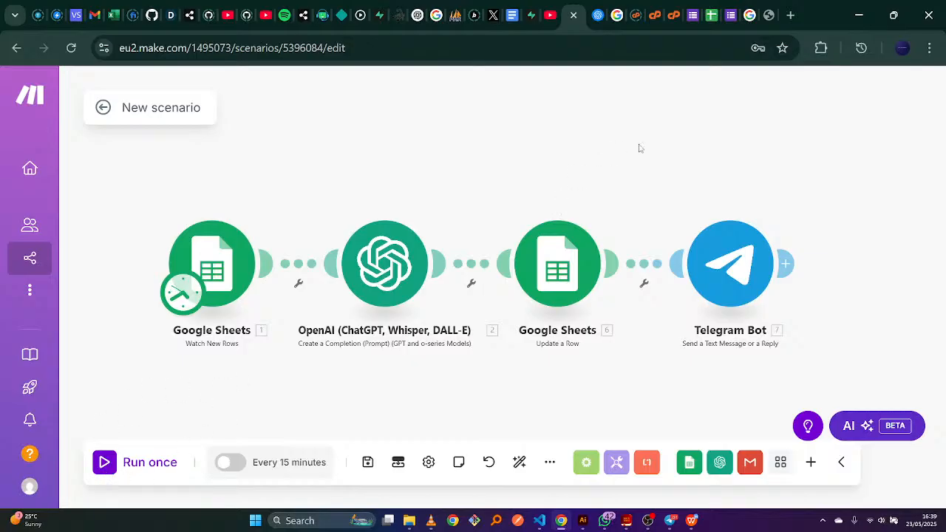
click(104, 462)
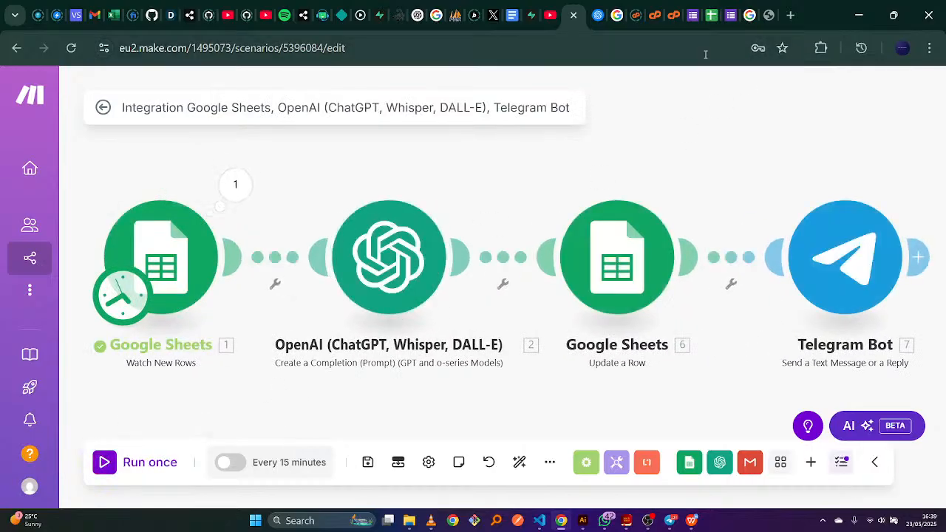
Fill the live Stellar Branding Co. form's Full Name answer with the full name from the first sample table in the WPS document
click(732, 5)
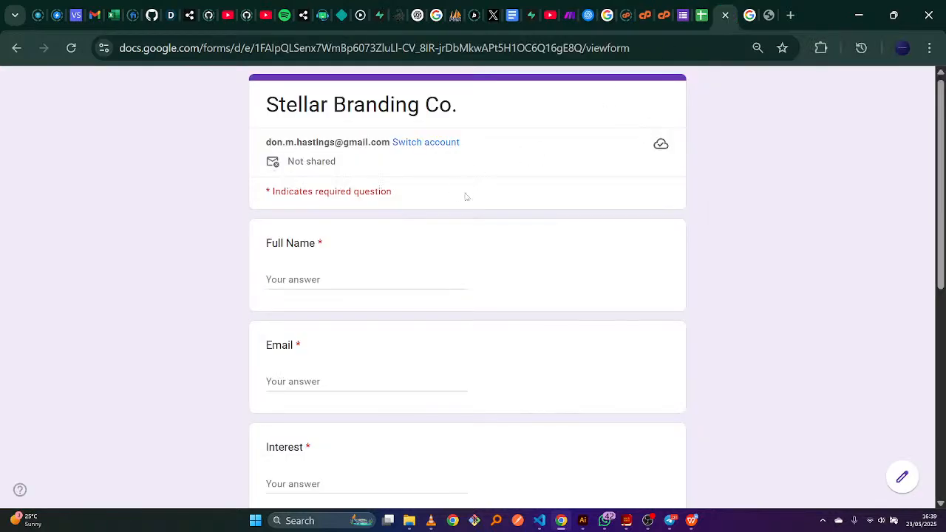
click(375, 277)
click(692, 521)
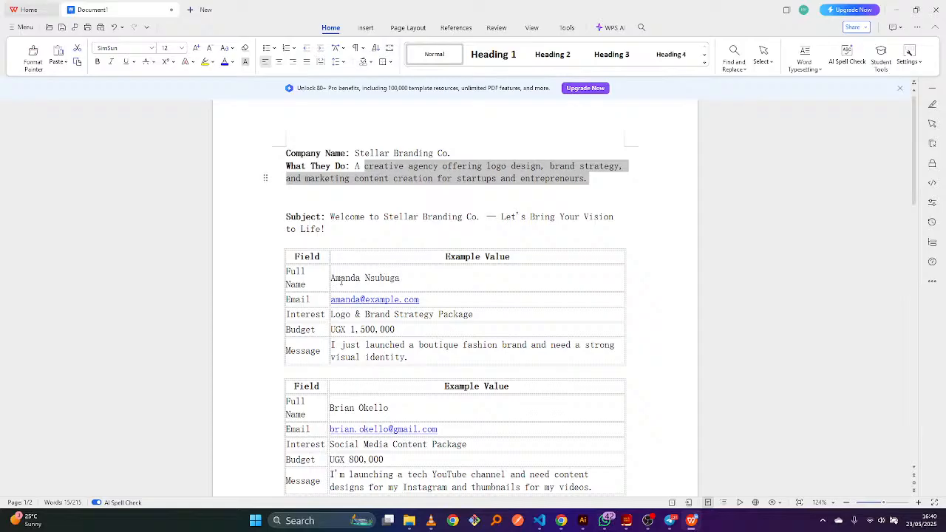
drag(332, 277, 416, 281)
key(ctrl+c)
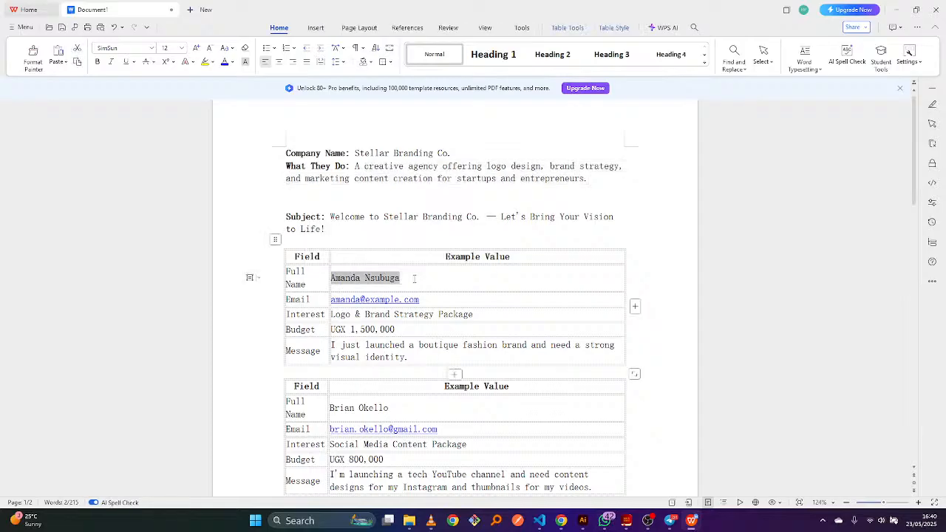
click(562, 521)
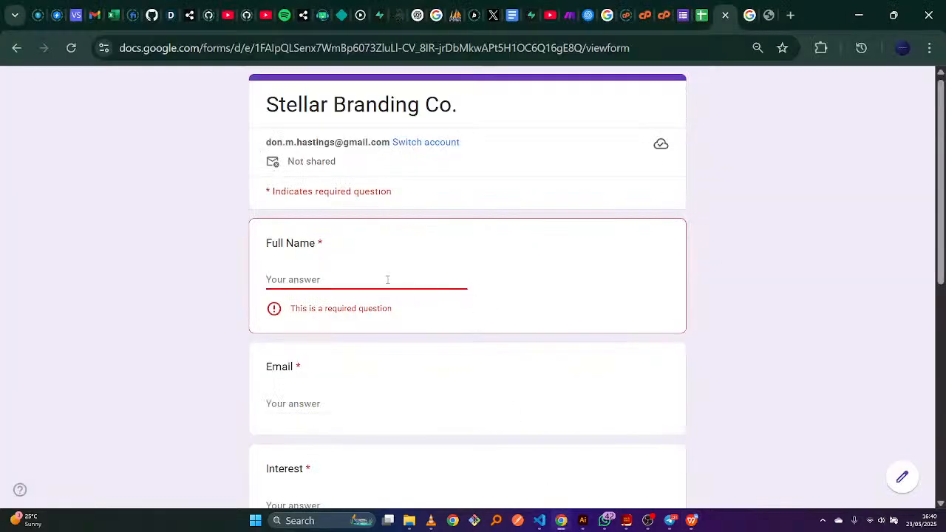
key(ctrl+v)
Copy the email address from the first sample table in the WPS document into the form's Email answer
click(338, 380)
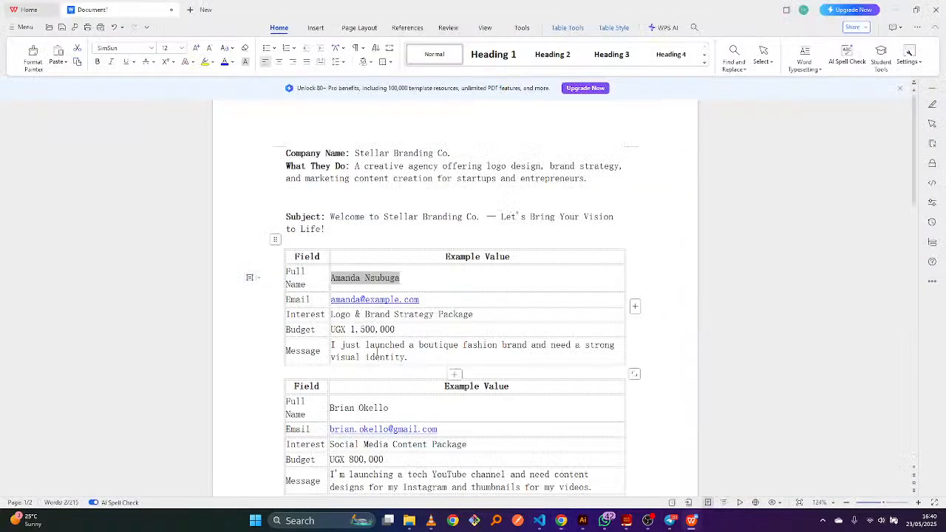
drag(425, 300, 296, 300)
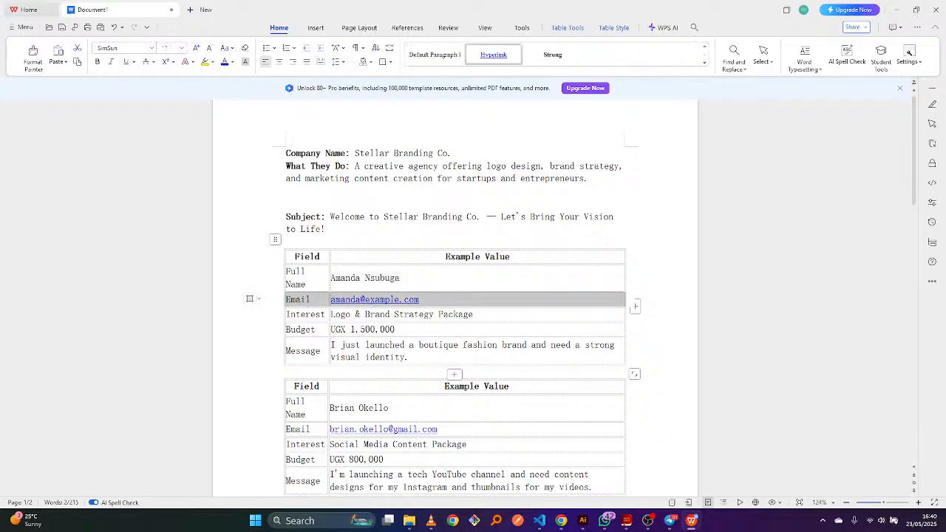
click(422, 299)
drag(422, 299, 327, 296)
key(ctrl+c)
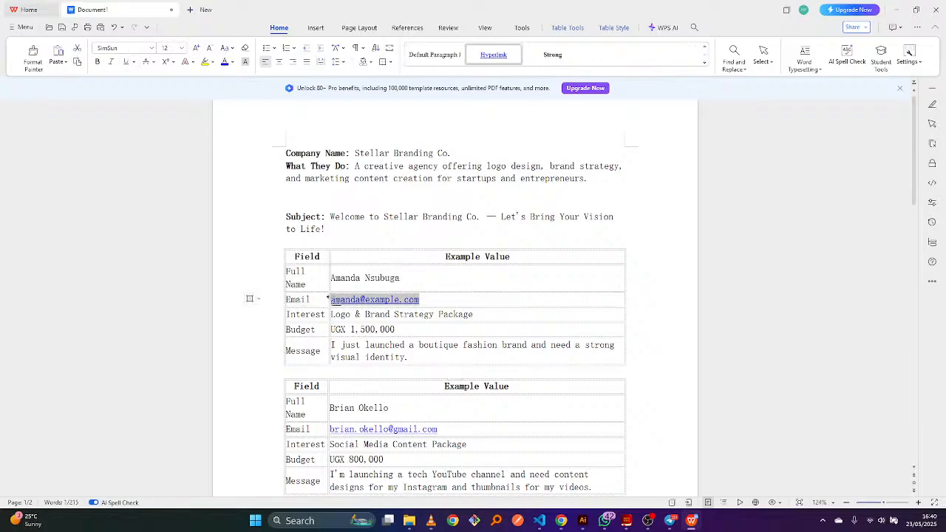
click(561, 521)
click(345, 383)
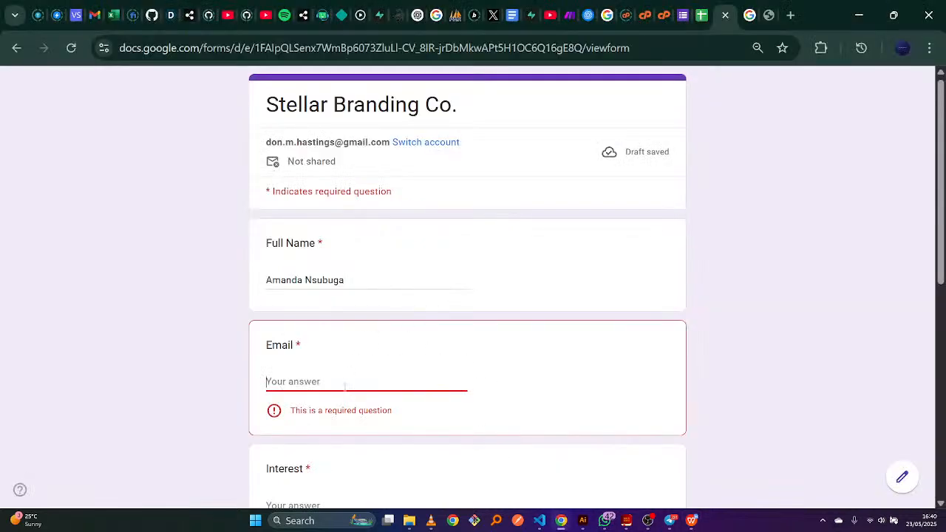
key(ctrl+v)
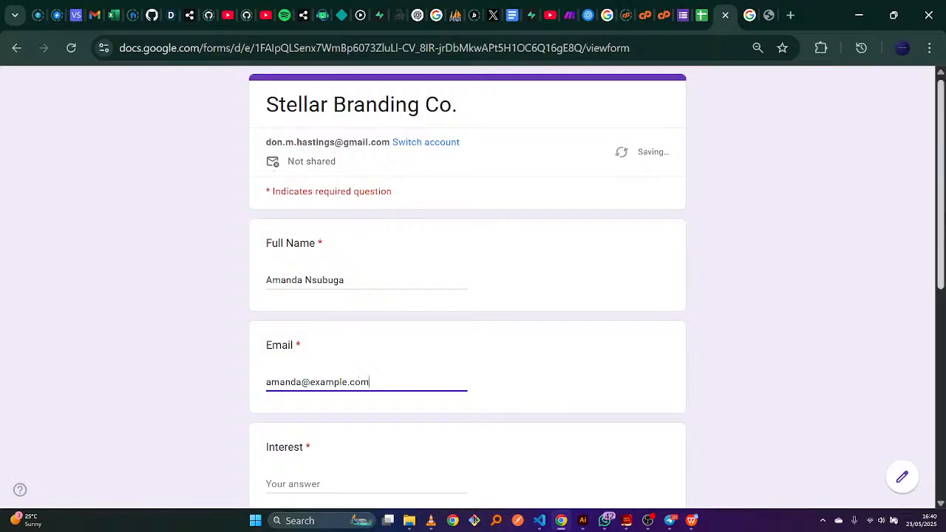
Fill the form's Interest answer with "Logo & Brand Strategy Package" copied from the first sample table in the WPS document
scroll(465, 340, down, 3)
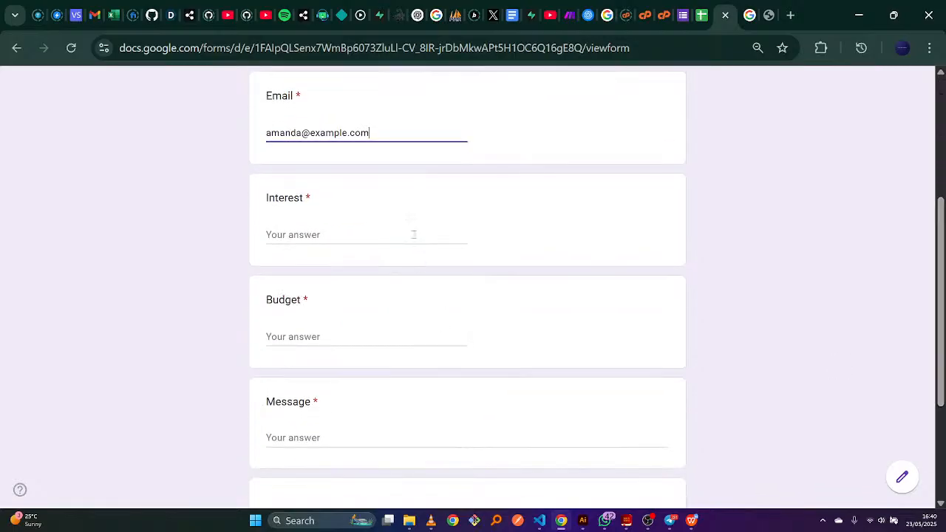
click(414, 235)
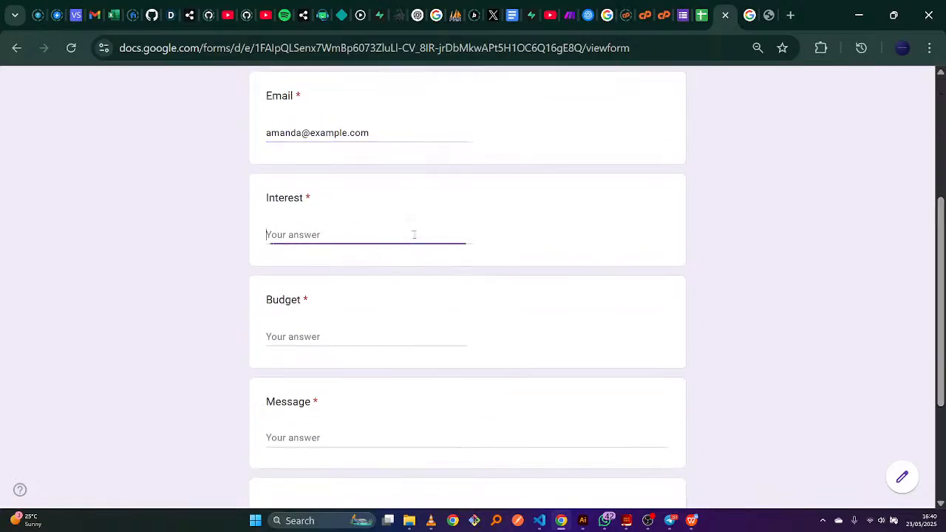
click(692, 520)
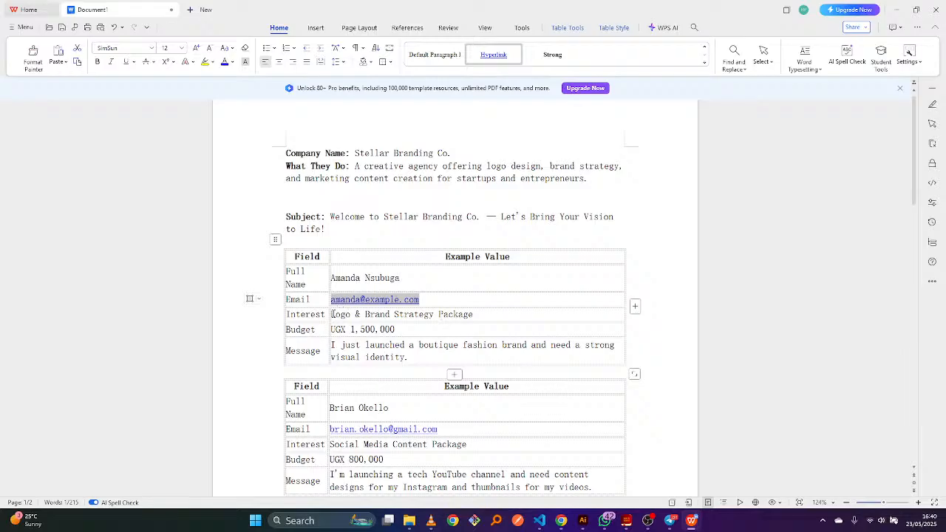
drag(332, 314, 477, 314)
key(ctrl+c)
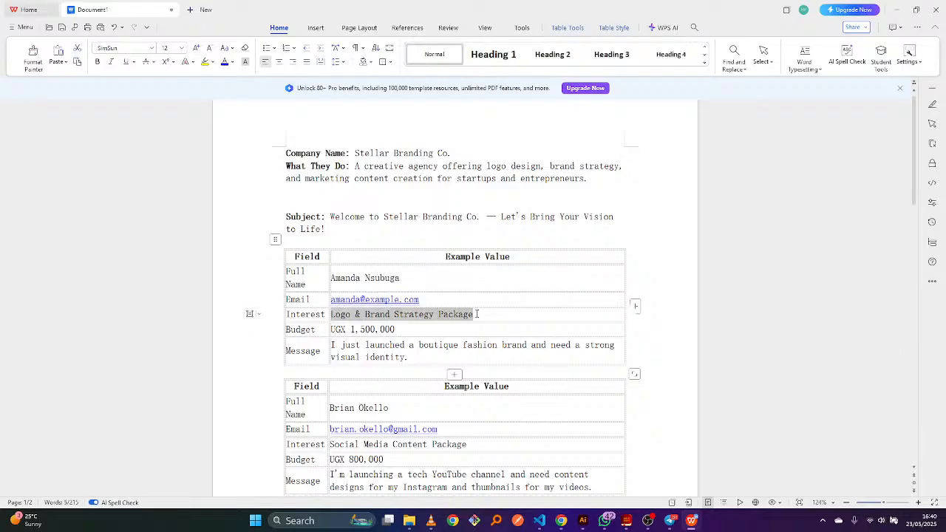
click(561, 521)
key(ctrl+v)
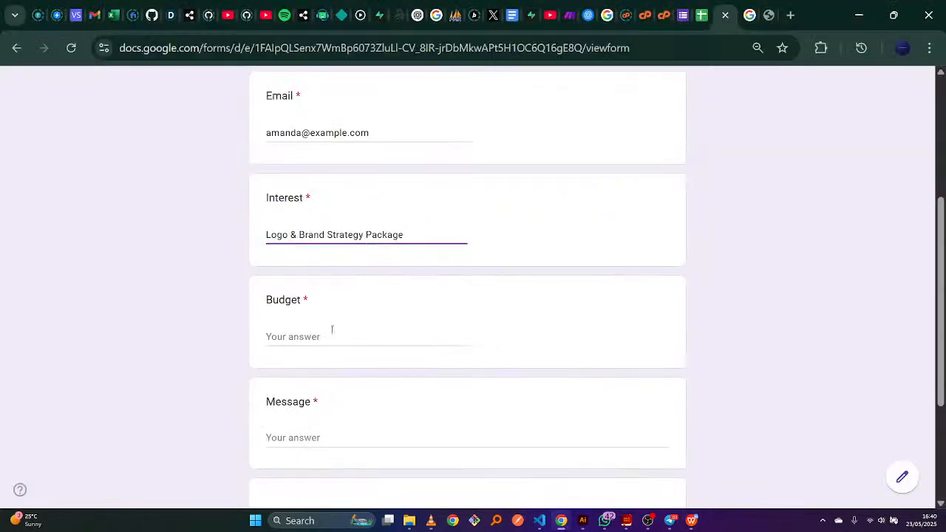
Fill the form's Budget answer with "UGX 1,500,000" copied from the first sample table in the WPS document
click(332, 329)
click(692, 521)
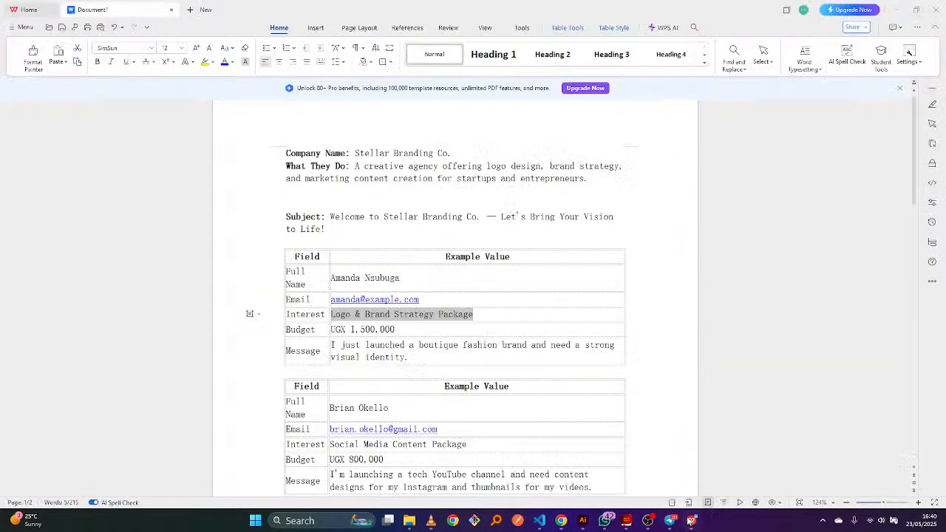
click(404, 331)
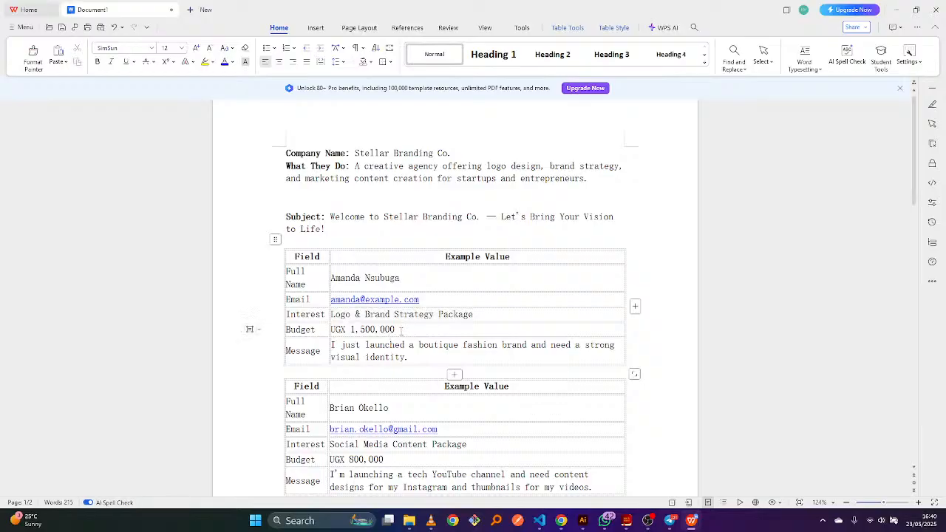
drag(399, 329, 329, 329)
key(ctrl+c)
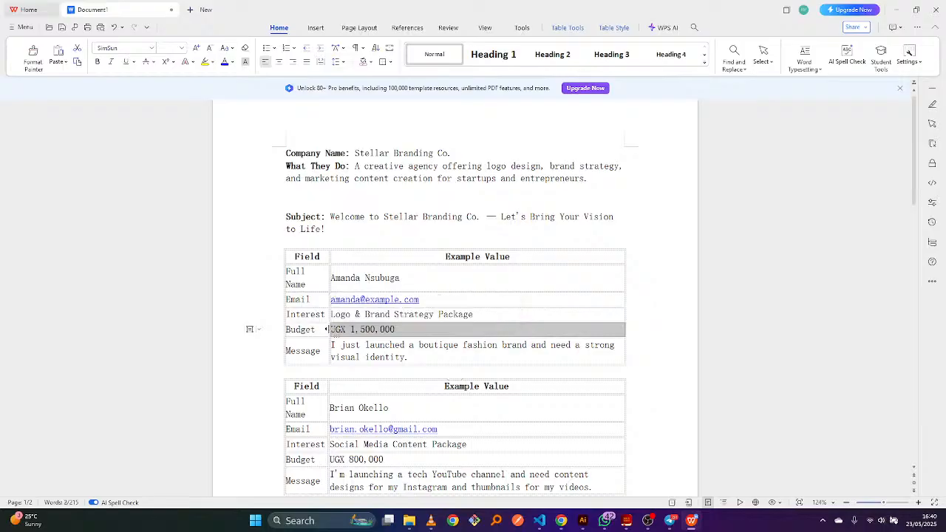
click(560, 522)
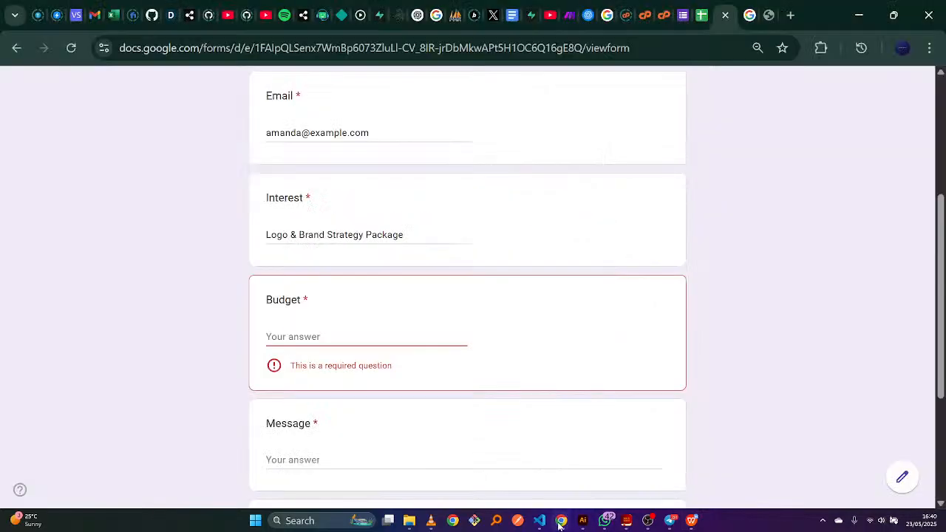
key(ctrl+v)
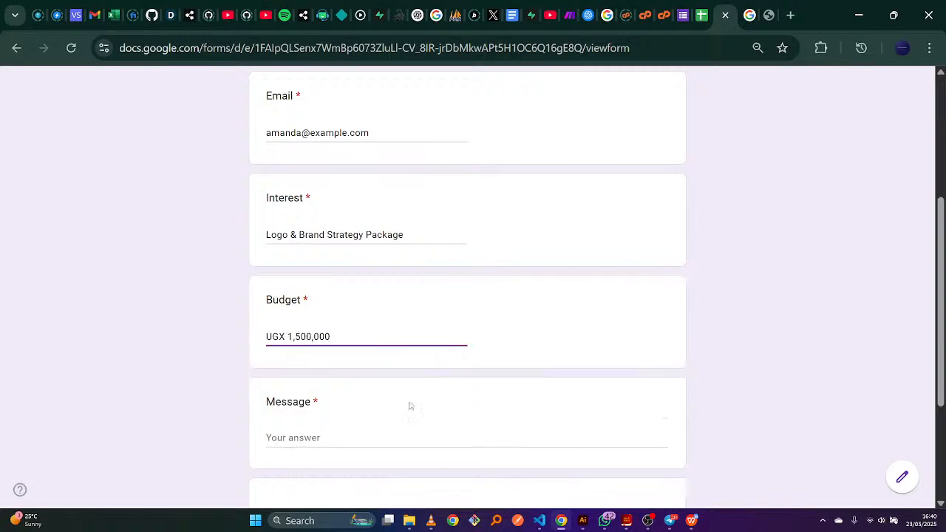
Copy "I just launched a boutique fashion brand and need a strong visual identity." from the WPS document into the form's Message answer
click(374, 442)
click(690, 522)
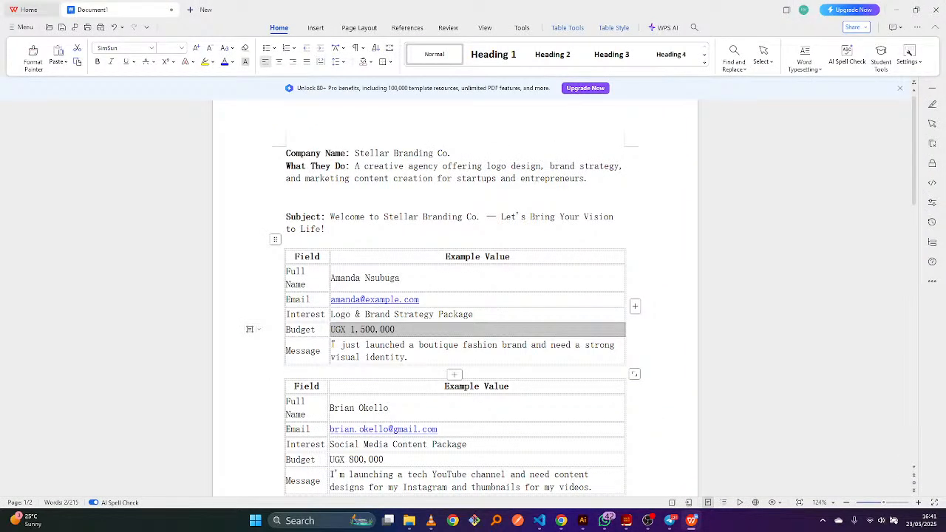
drag(332, 344, 408, 358)
key(ctrl+c)
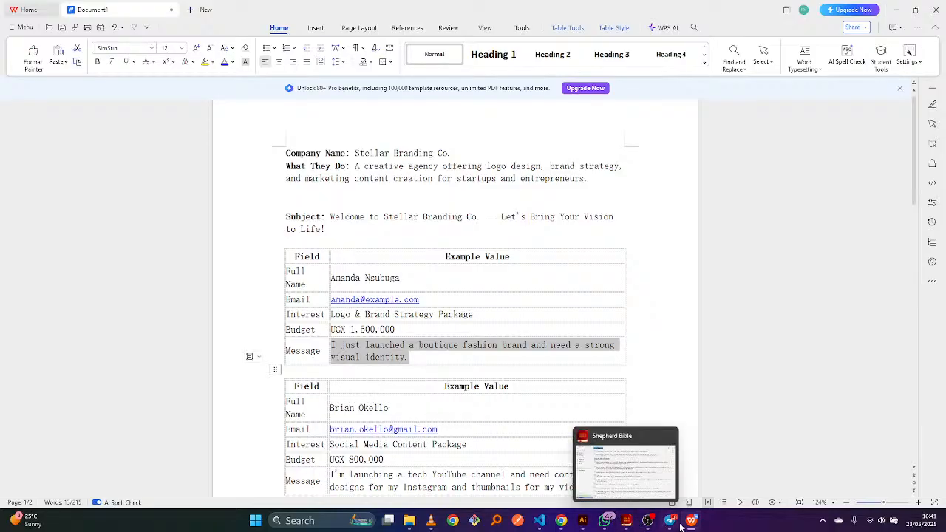
mouse_move(689, 527)
click(561, 521)
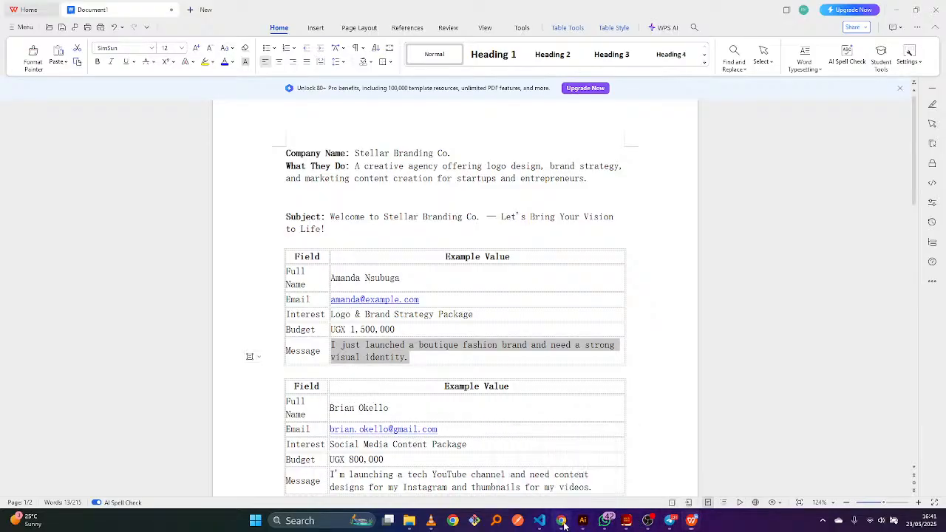
key(ctrl+v)
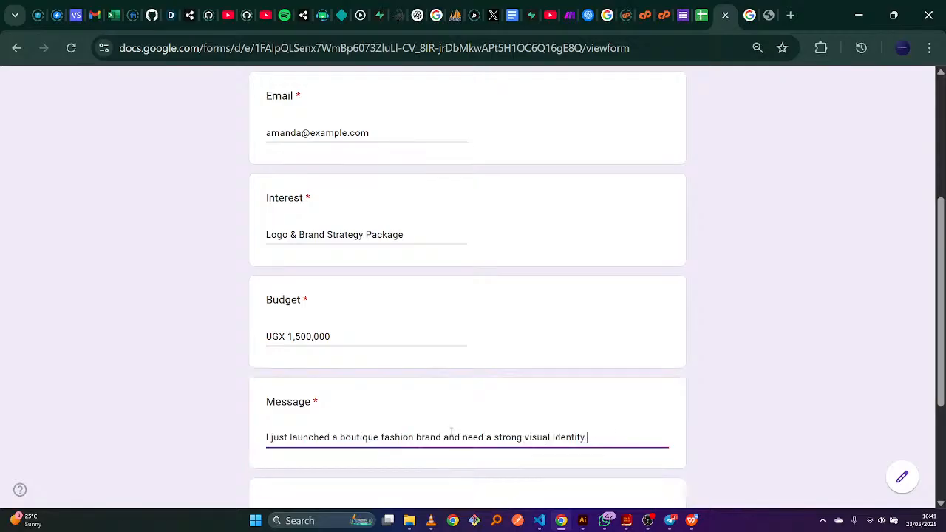
Review the completed form's answers from Full Name through Message, down to the end of the form
scroll(467, 288, down, 3)
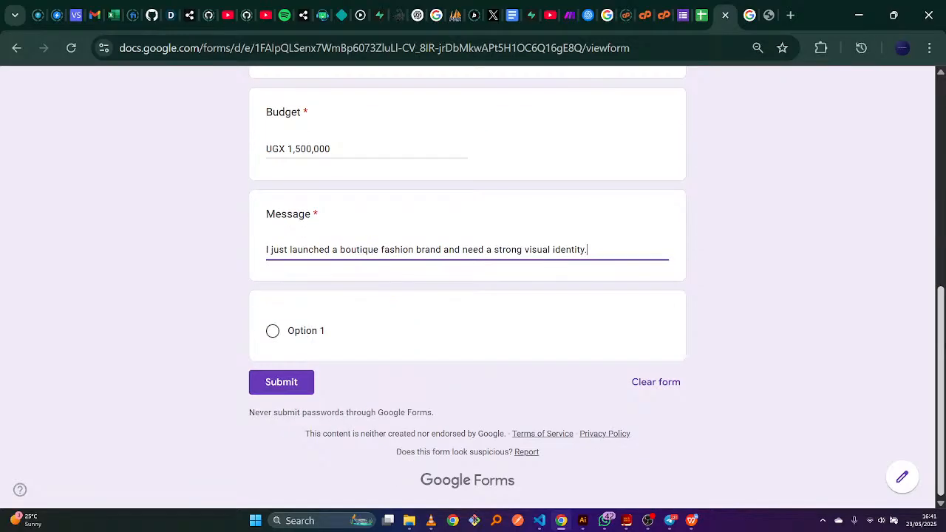
scroll(467, 289, up, 6)
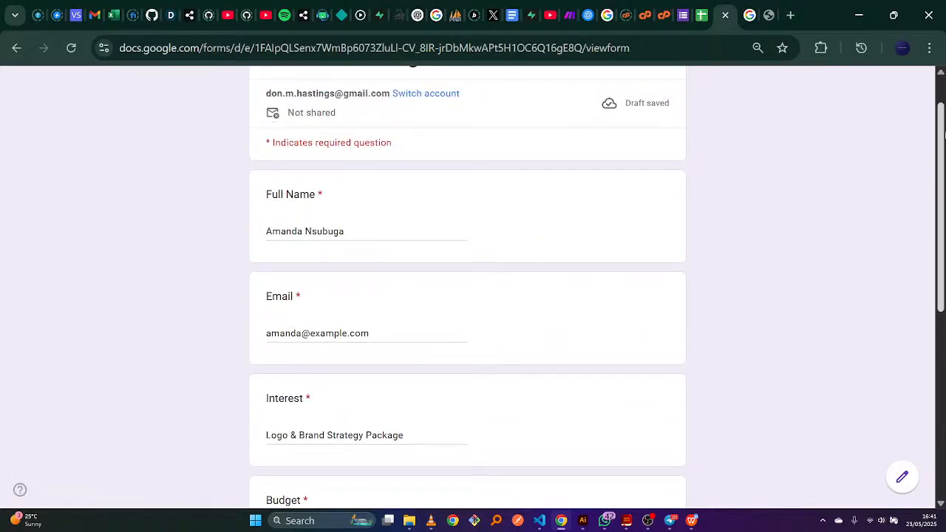
scroll(944, 133, up, 1)
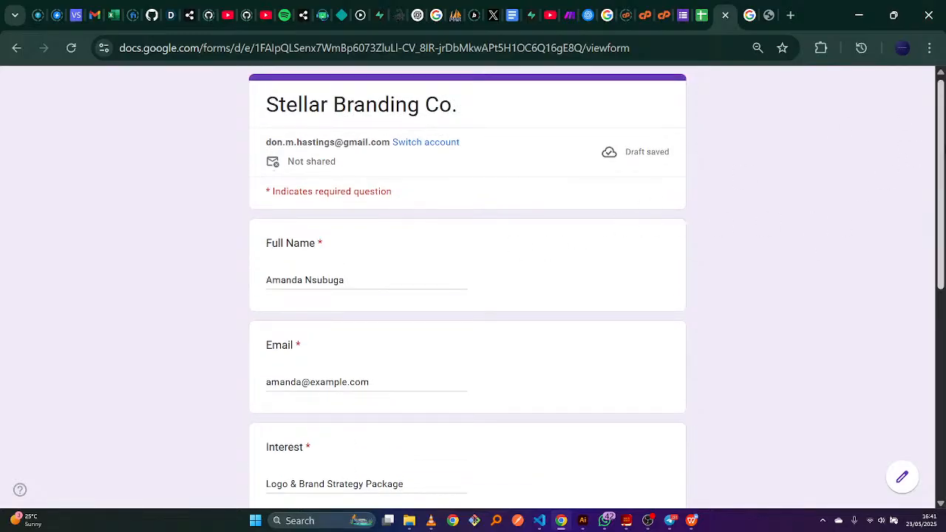
scroll(943, 170, down, 2)
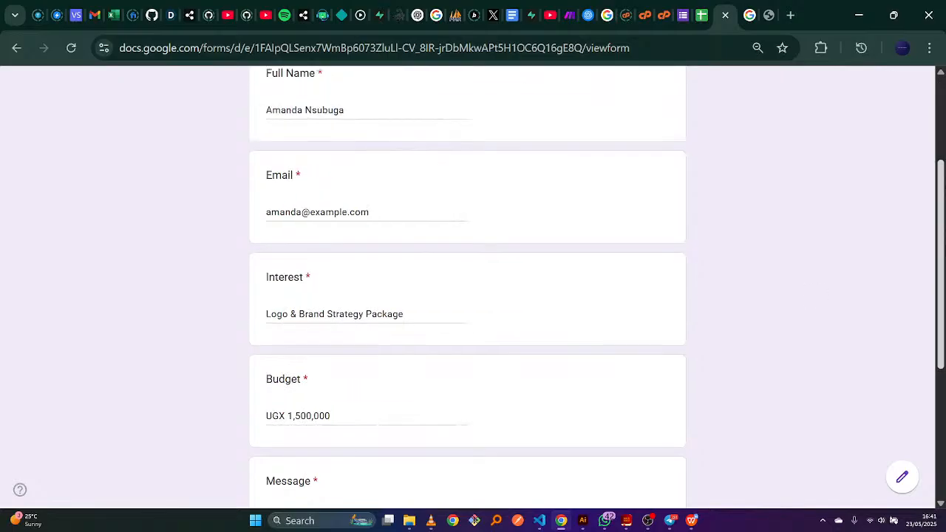
scroll(467, 287, down, 1)
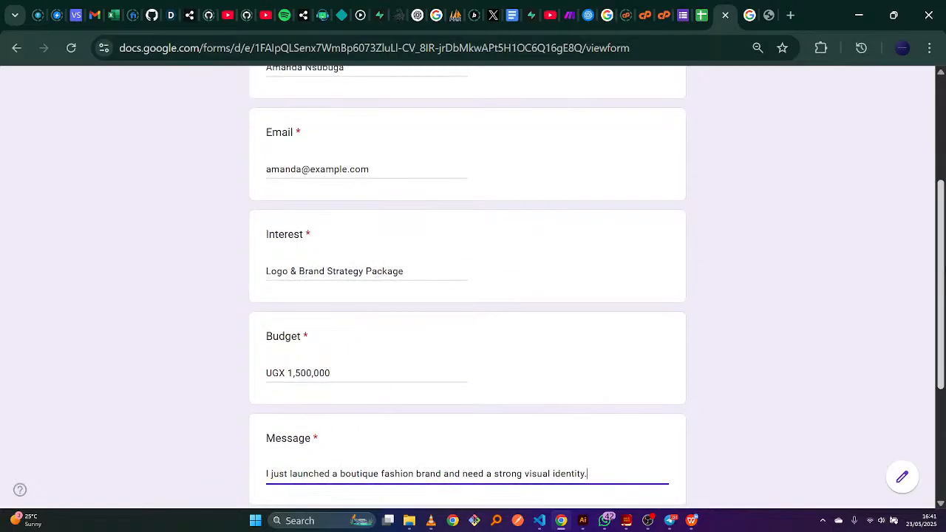
scroll(467, 287, down, 2)
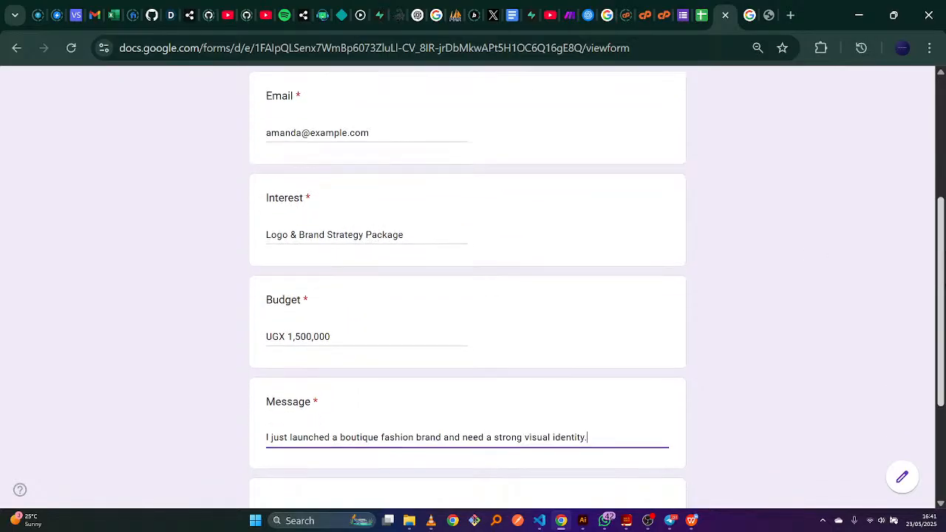
scroll(307, 212, down, 1)
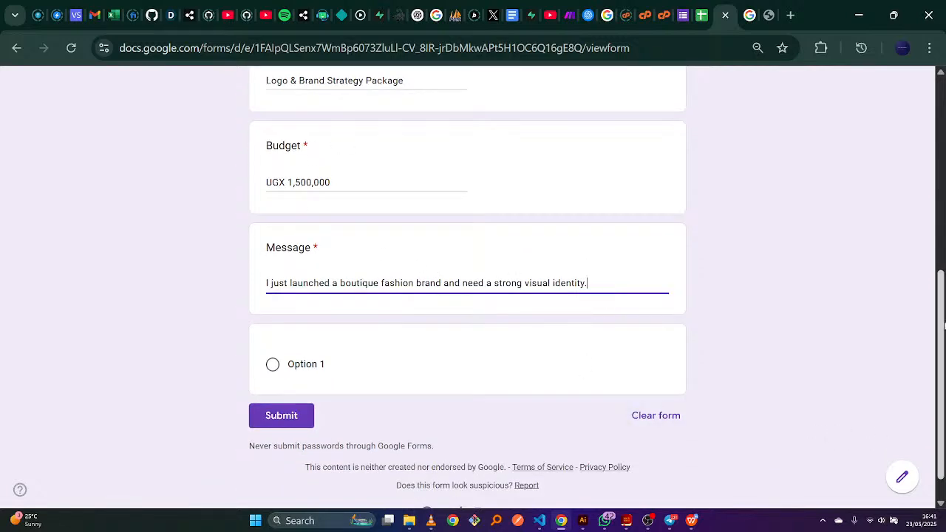
Check the completed answers once more, submit the form response, and start another blank response
drag(944, 316, 941, 134)
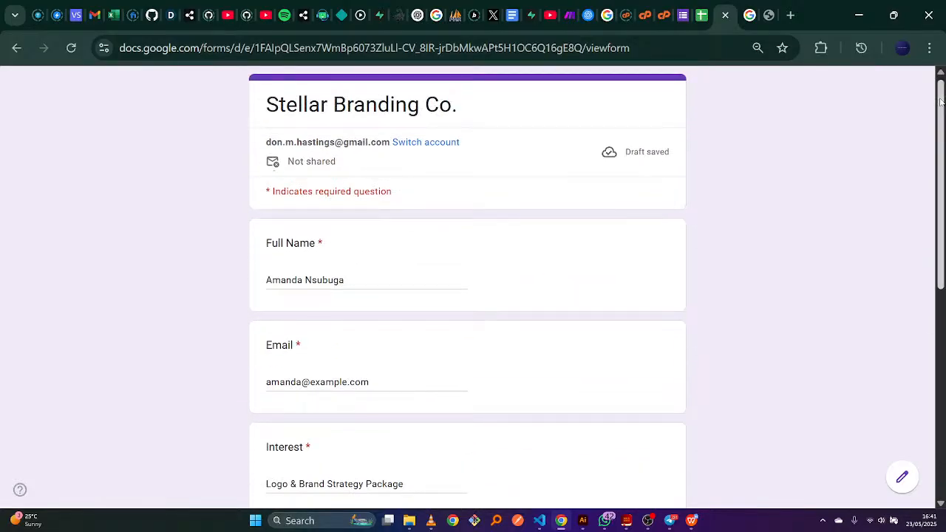
drag(941, 135, 938, 339)
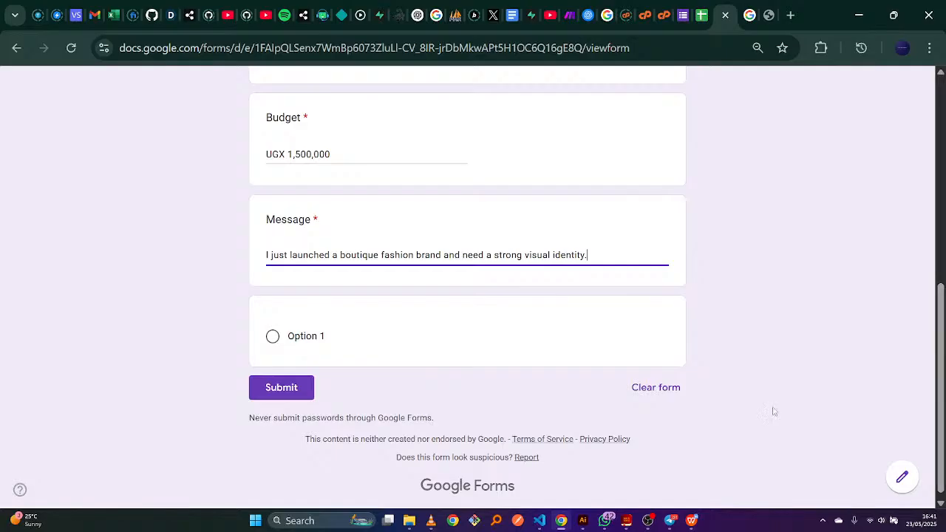
click(265, 388)
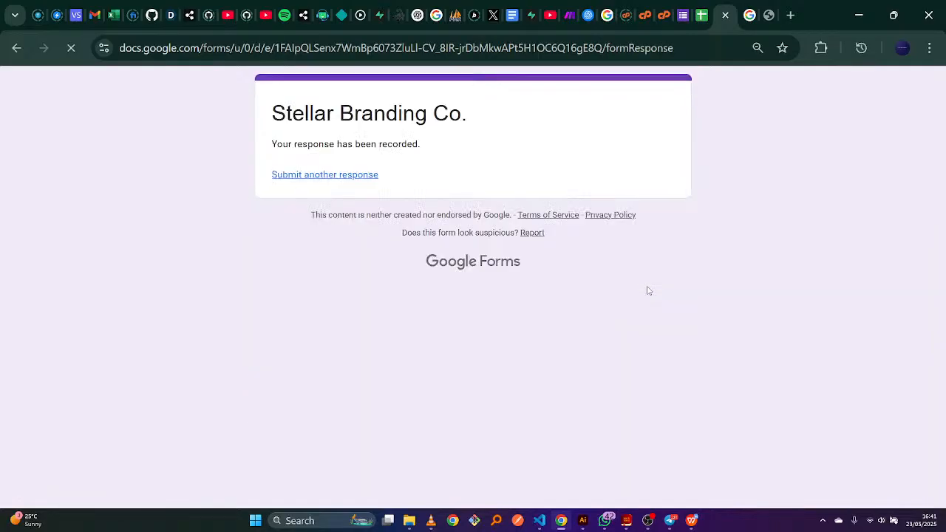
click(353, 176)
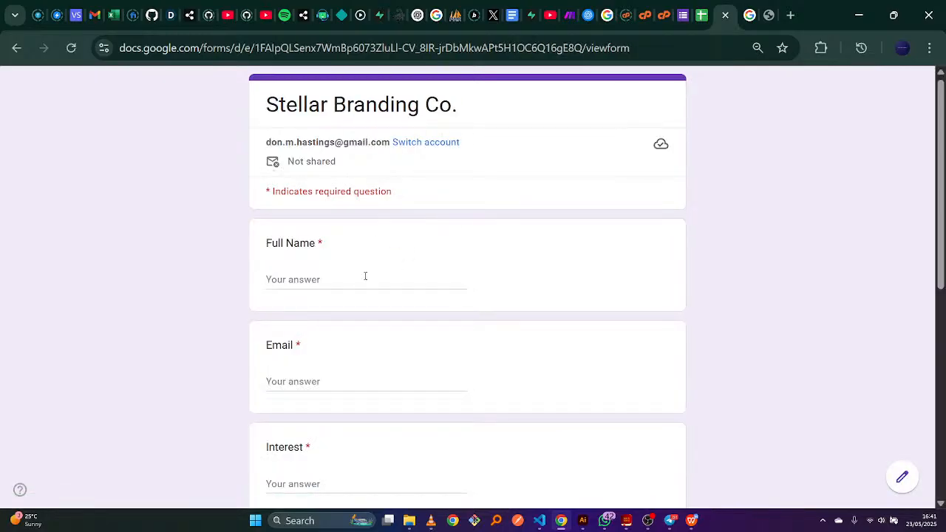
Fill the form's Full Name answer with the customer's name copied from the second sample table in the WPS document
click(379, 285)
click(691, 521)
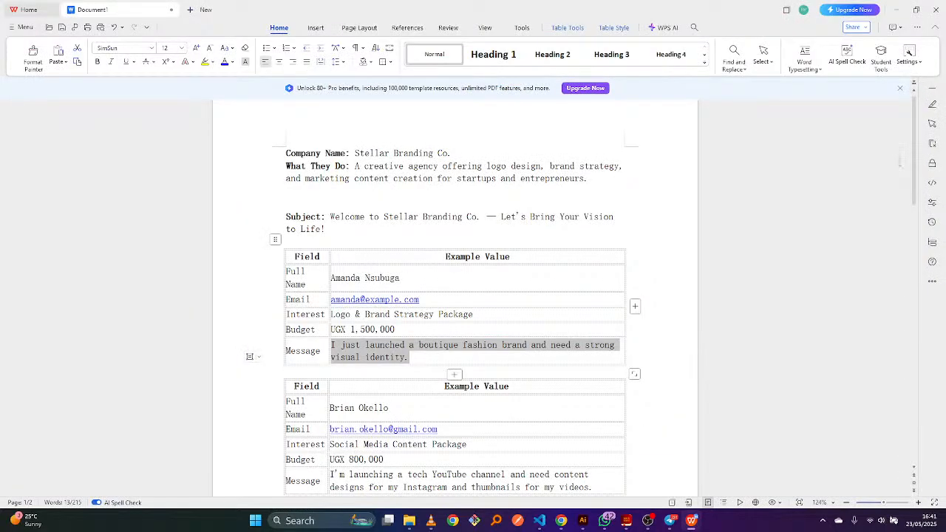
scroll(423, 176, down, 5)
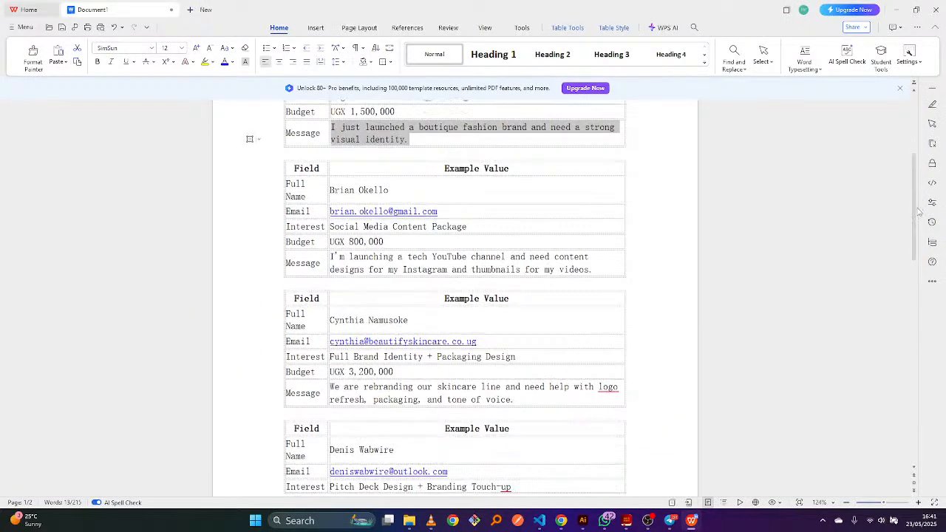
drag(332, 190, 389, 190)
key(ctrl+c)
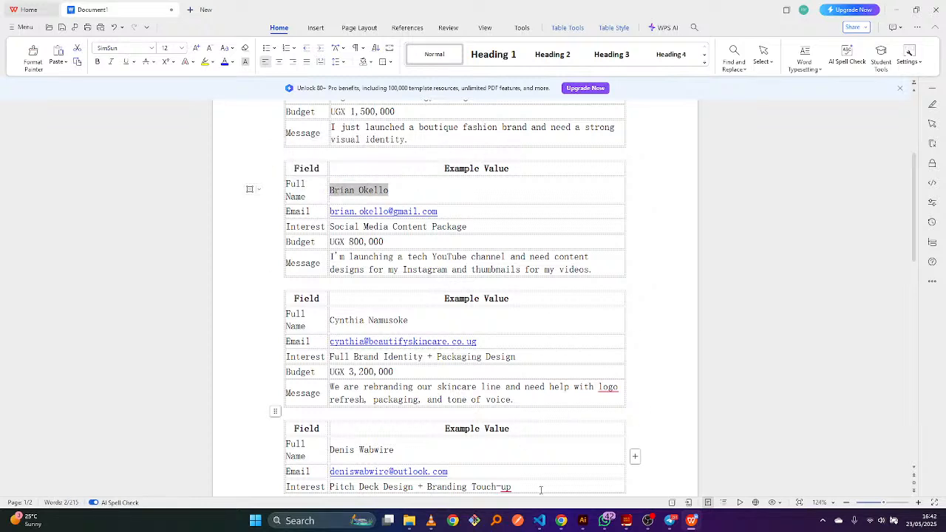
click(561, 521)
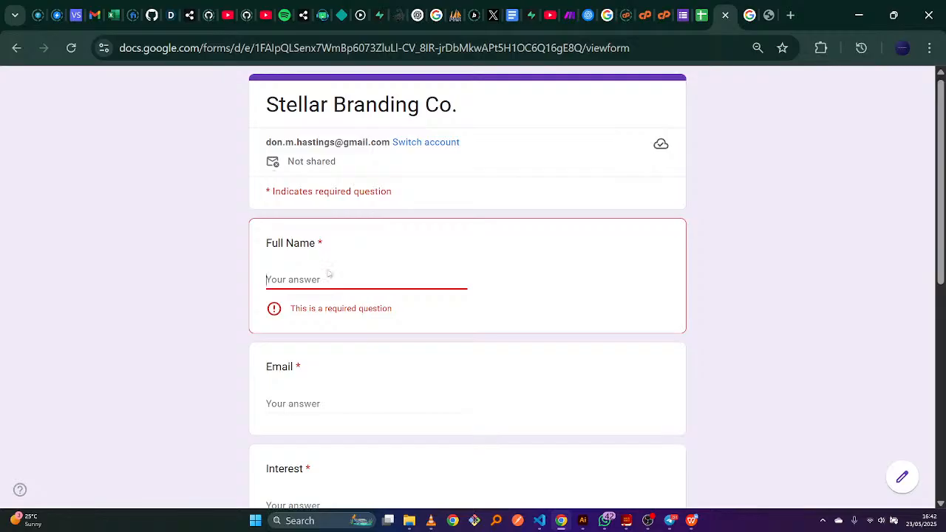
key(ctrl+v)
Fill the form's Email answer with the customer's e-mail address copied from the second sample table in the WPS document
click(318, 381)
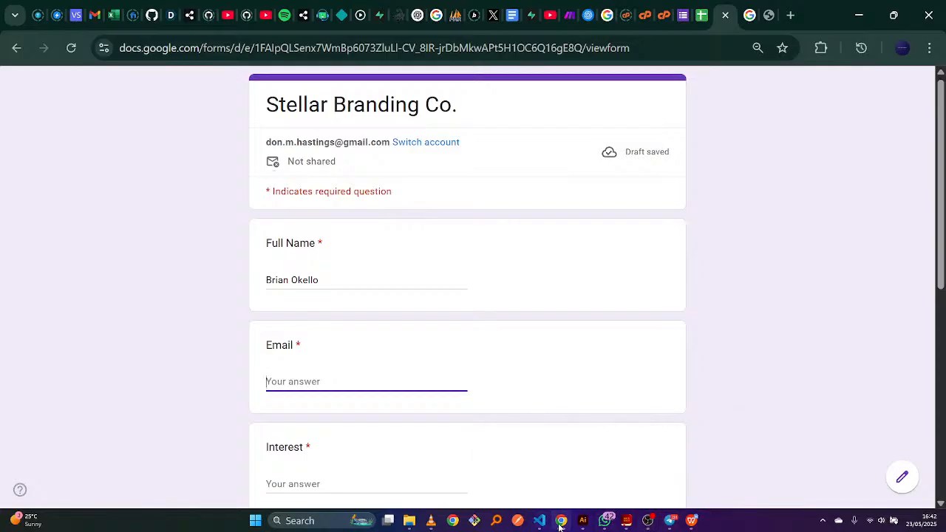
click(691, 521)
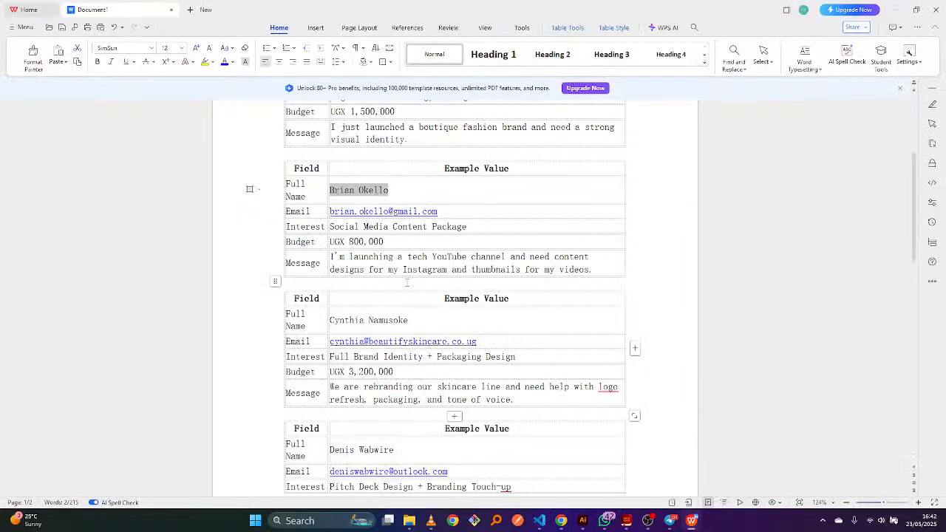
drag(330, 211, 440, 211)
key(ctrl+c)
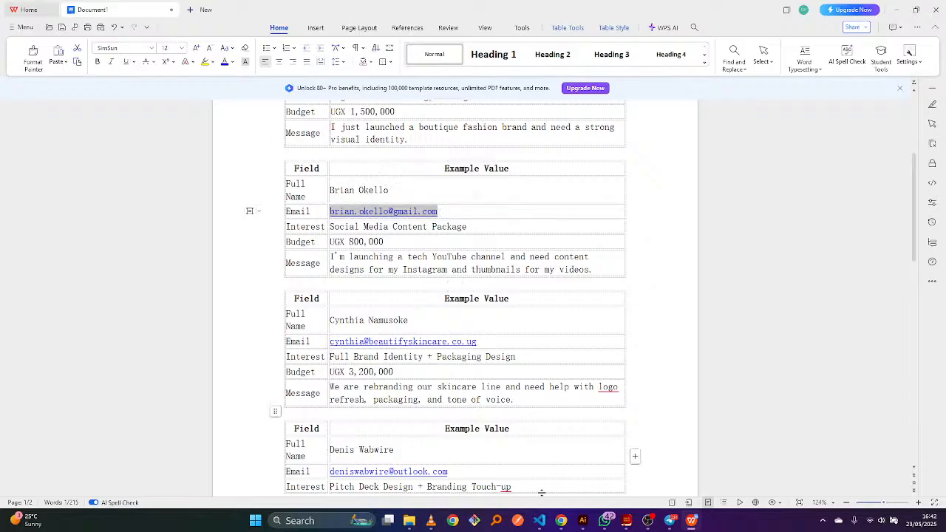
click(561, 521)
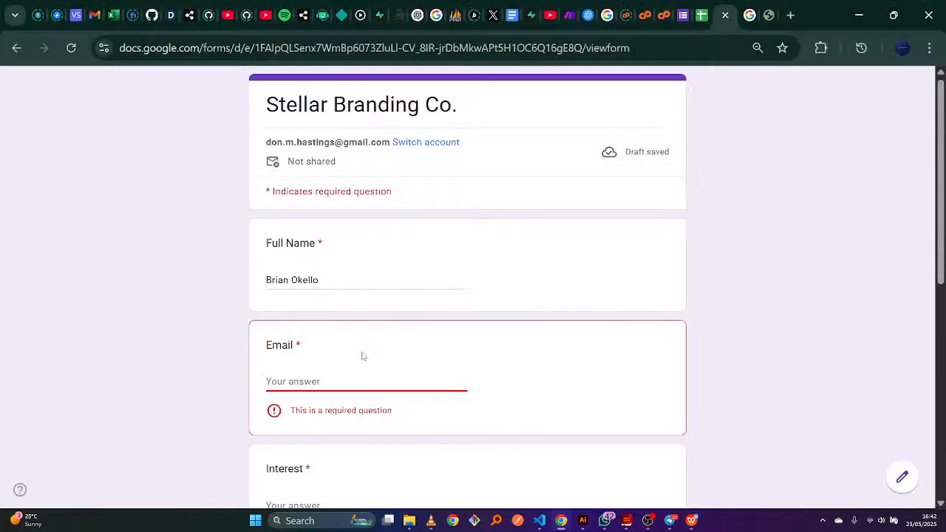
key(ctrl+v)
Fill the form's Interest answer with "Social Media Content Package" copied from the second sample table in the WPS document
scroll(939, 185, down, 4)
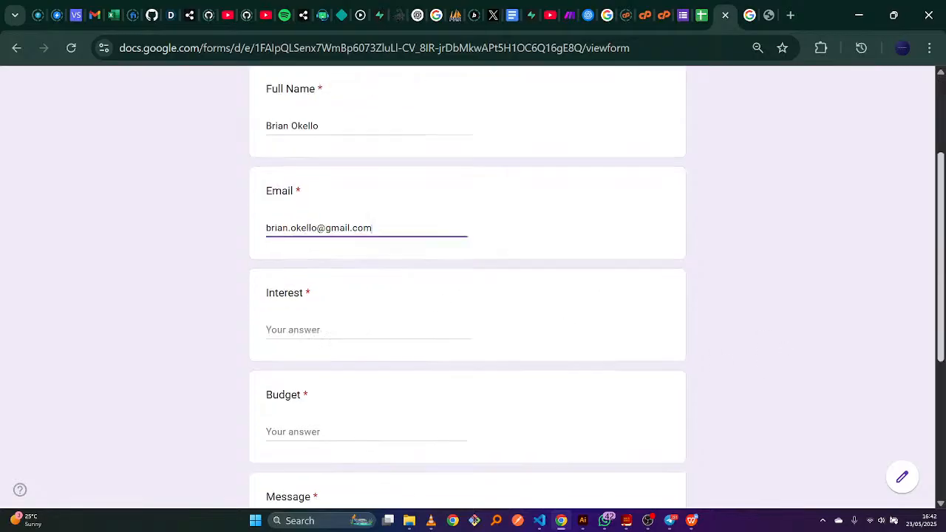
click(387, 216)
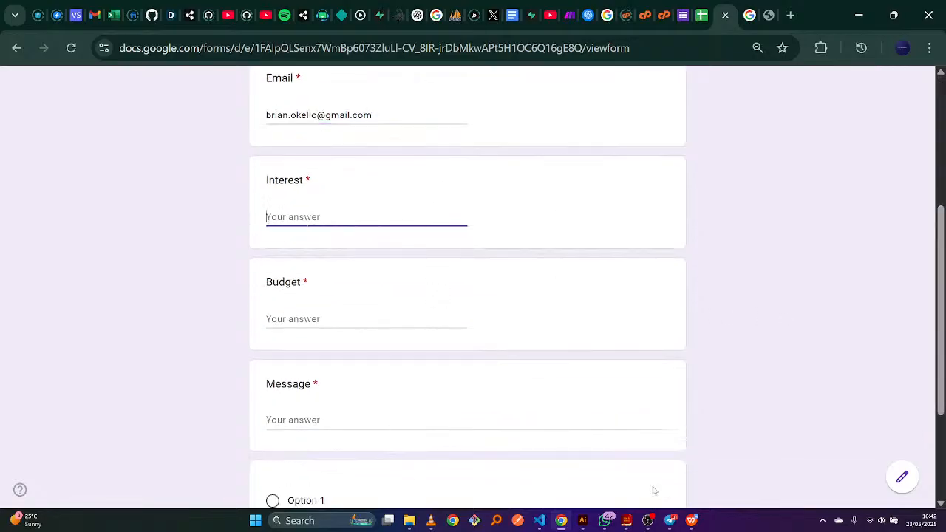
click(691, 520)
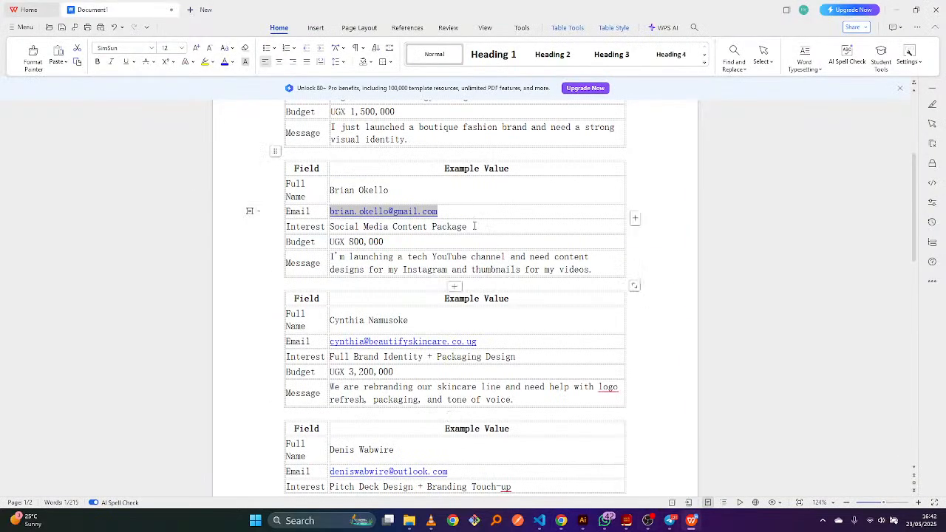
drag(474, 226, 330, 226)
key(ctrl+c)
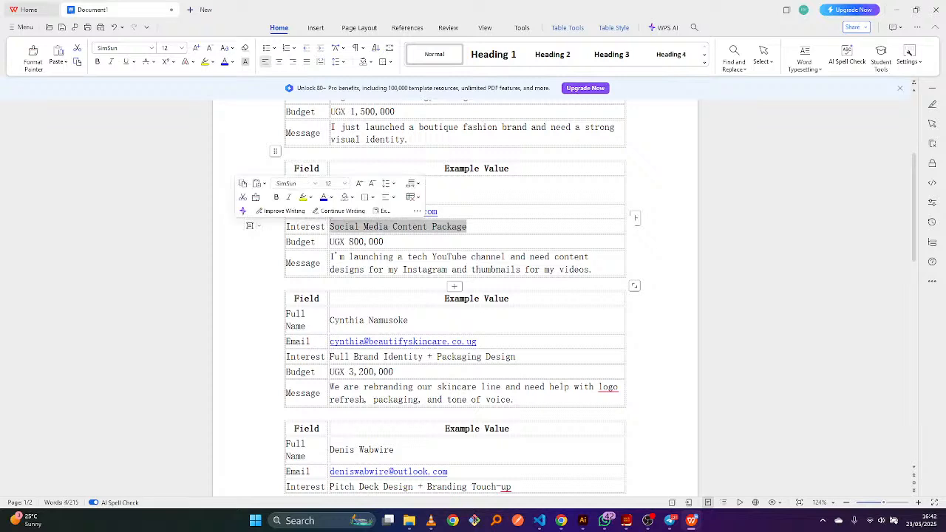
click(566, 524)
click(380, 214)
text(v)
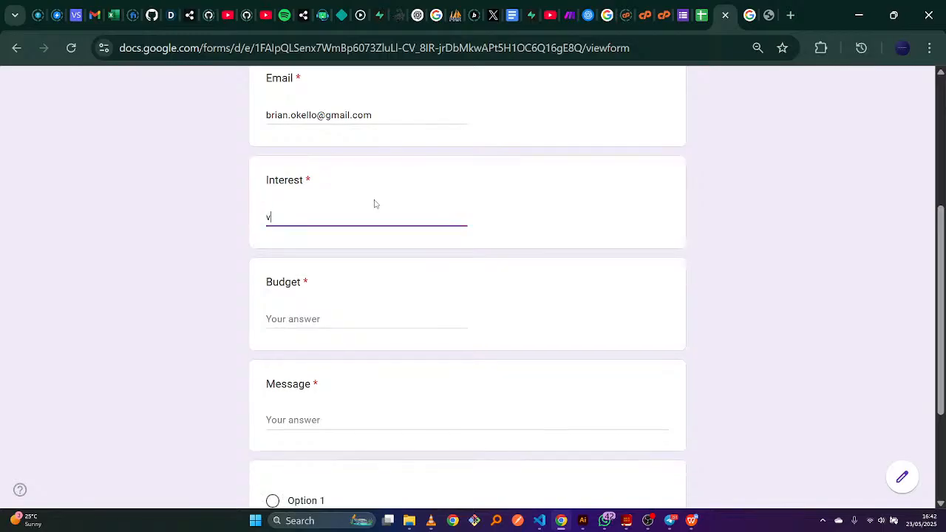
key(BackSpace)
key(ctrl+v)
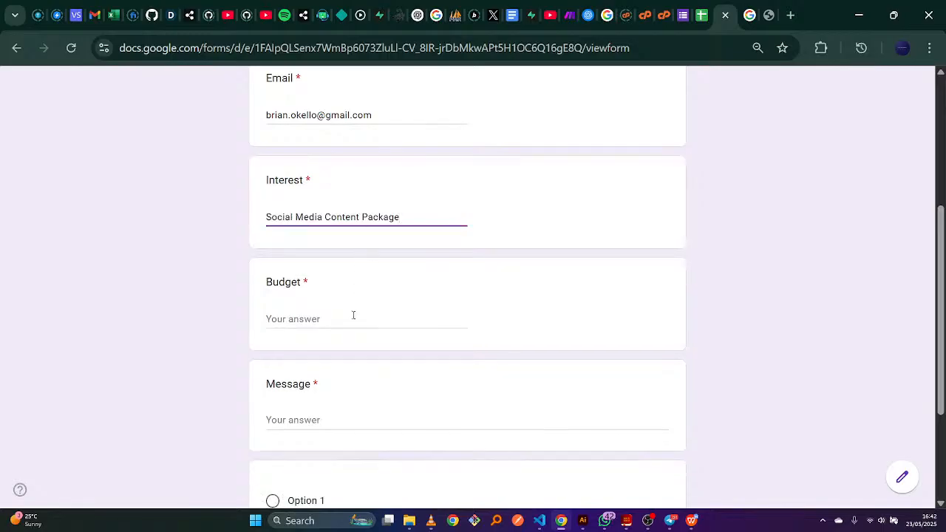
Fill the form's Message answer with "I'm launching a tech YouTube channel and need content designs for my Instagram and thumbnails for my videos." from the WPS document
click(353, 315)
mouse_move(691, 525)
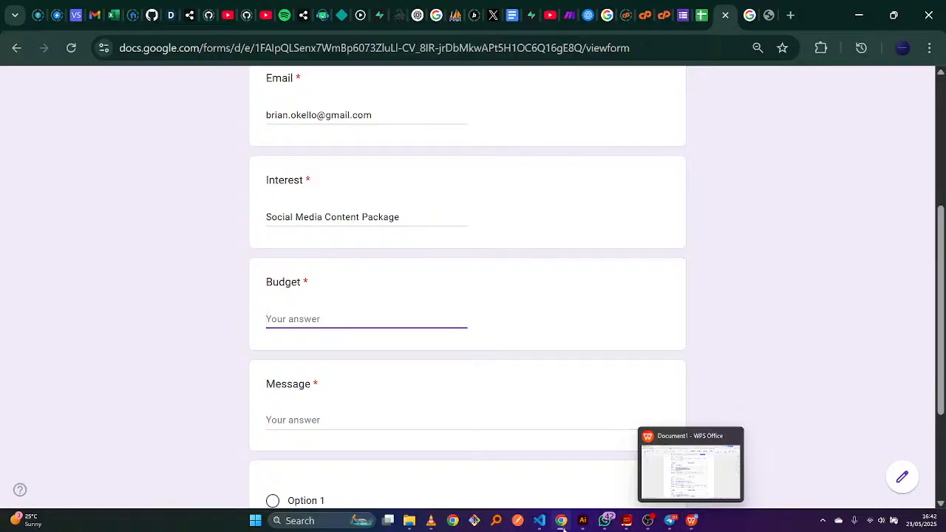
mouse_move(547, 526)
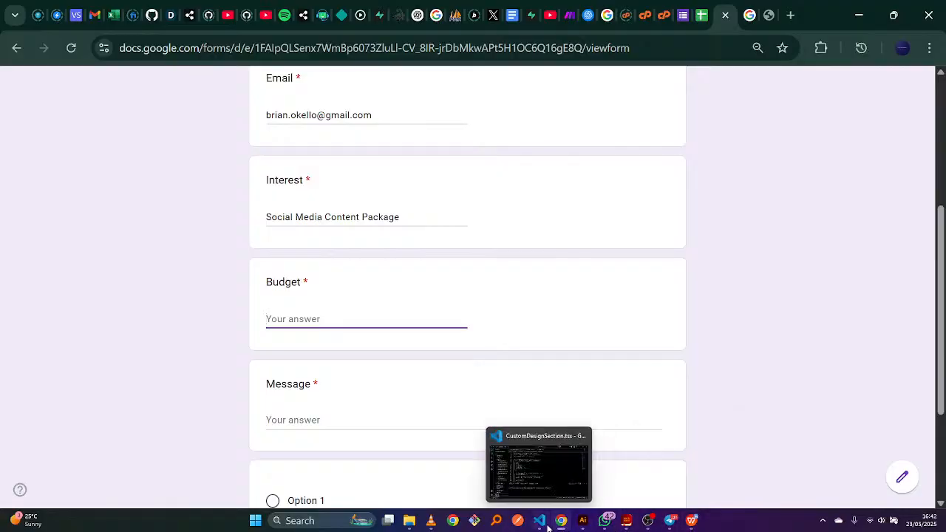
click(691, 522)
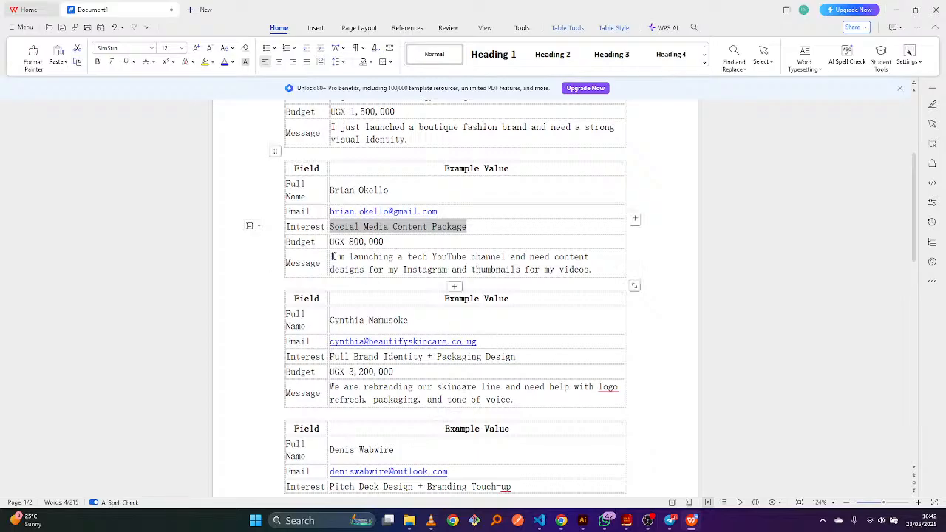
drag(331, 256, 599, 271)
key(ctrl+c)
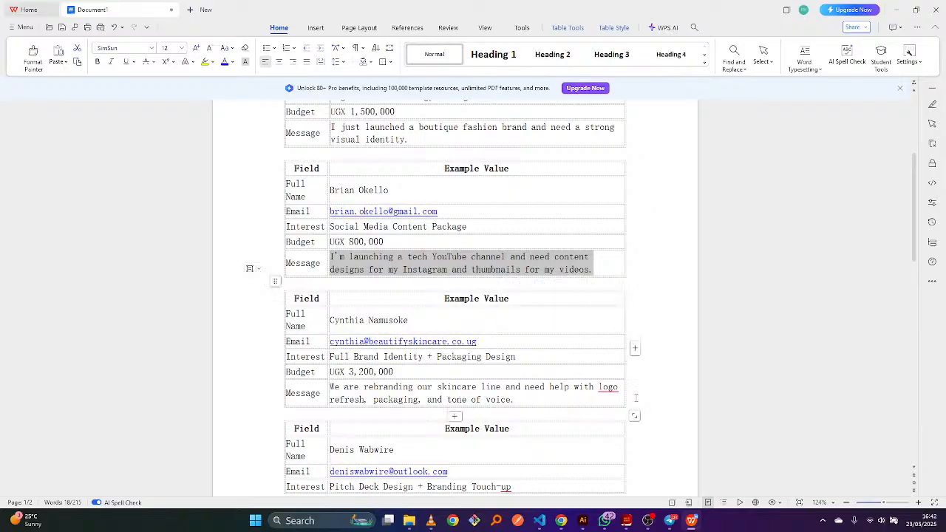
click(561, 521)
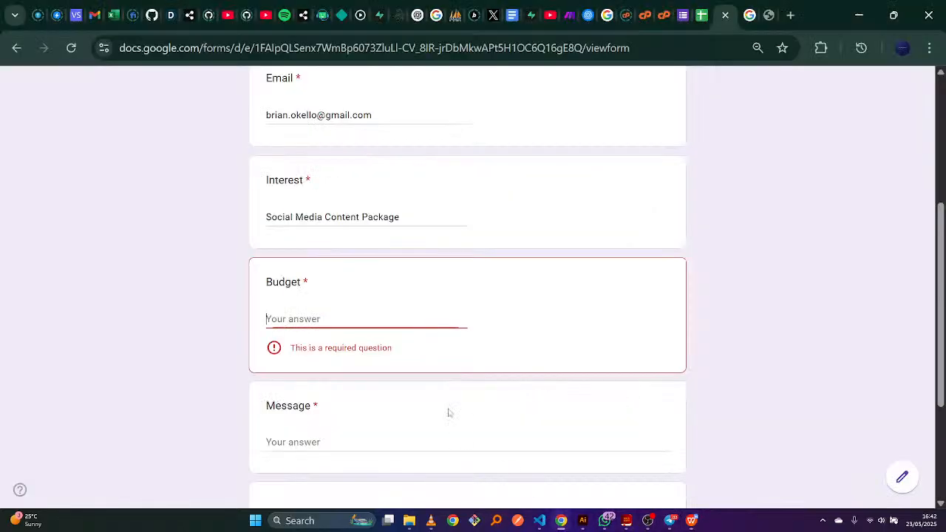
click(338, 441)
key(ctrl+v)
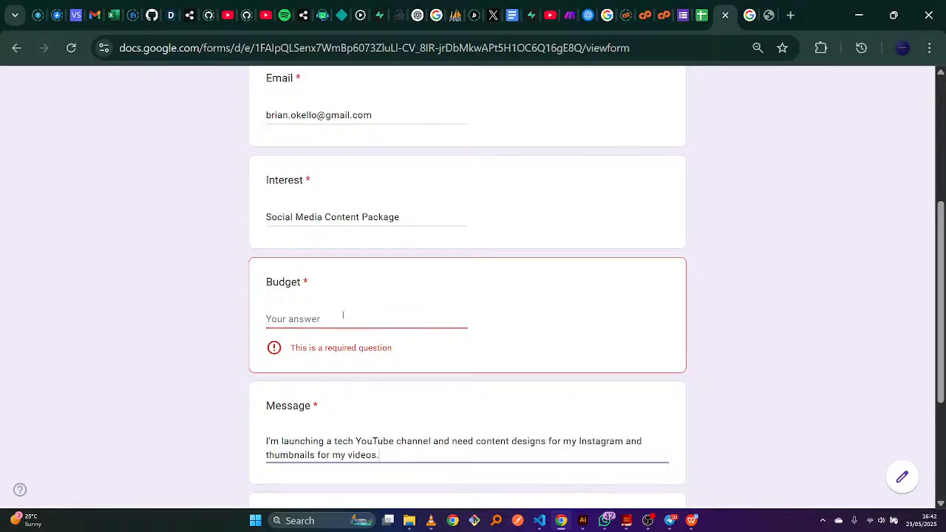
Enter "UGX 800,000" as the form's Budget answer
click(343, 315)
text(UGX)
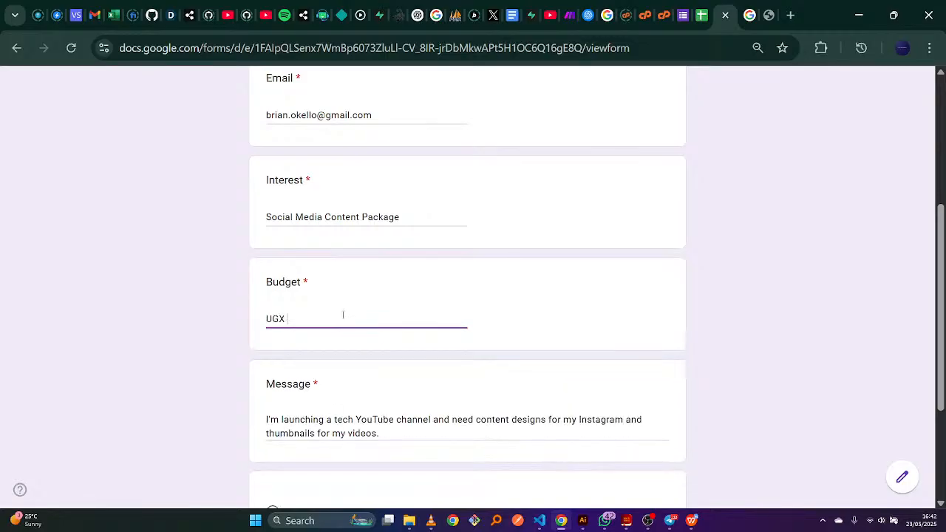
text( 800,000)
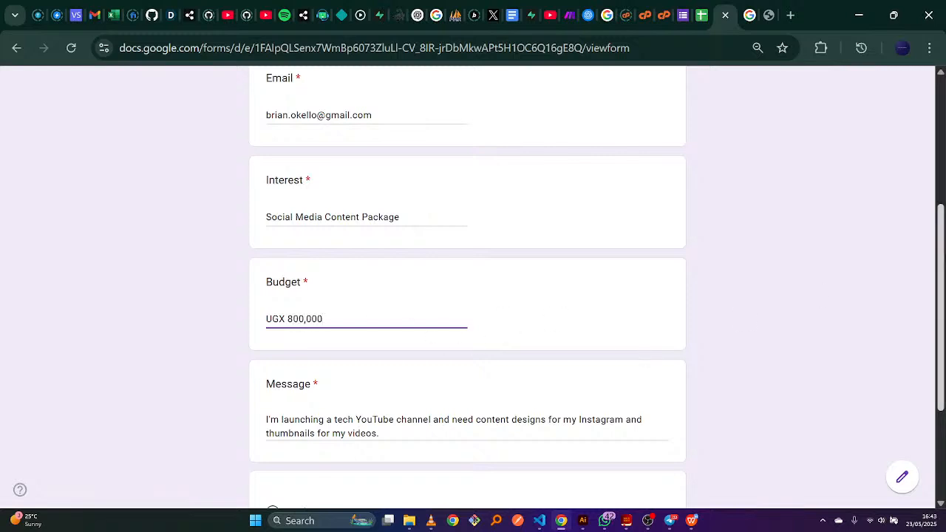
Submit the second sample customer's response and open a new blank response form
scroll(327, 411, down, 3)
click(297, 383)
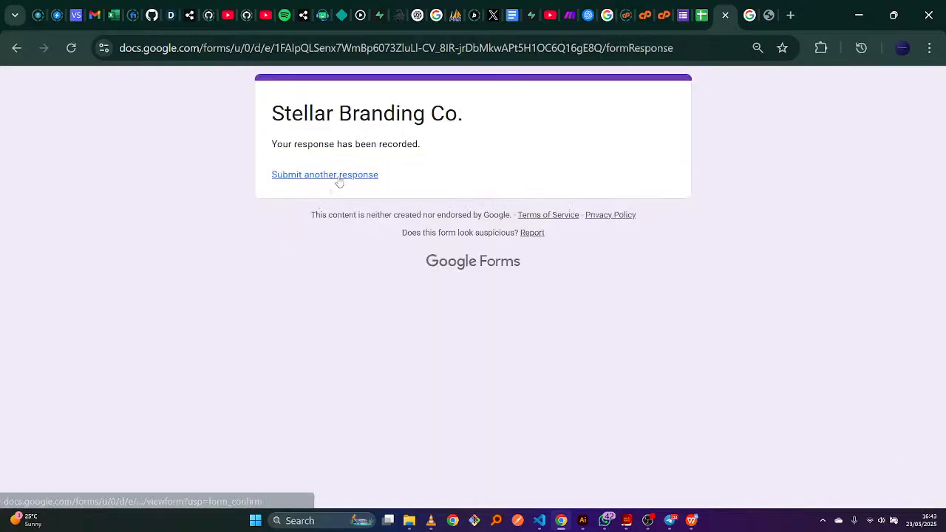
click(338, 176)
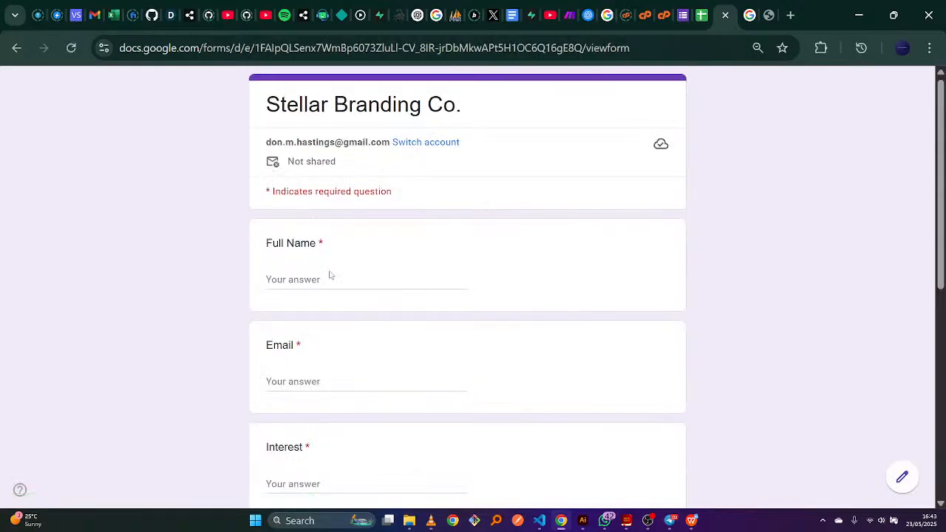
Fill the form's Full Name answer with the customer's name copied from the third sample table in the WPS document
click(345, 282)
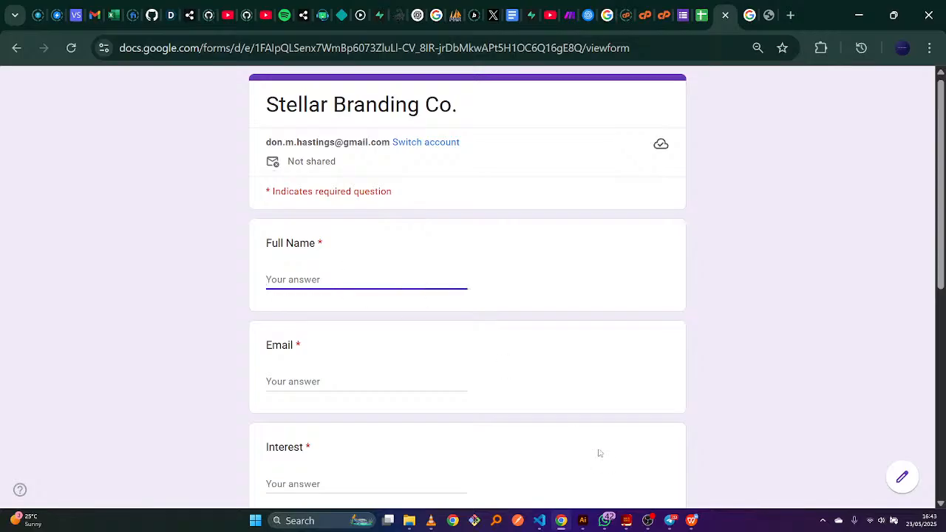
click(691, 521)
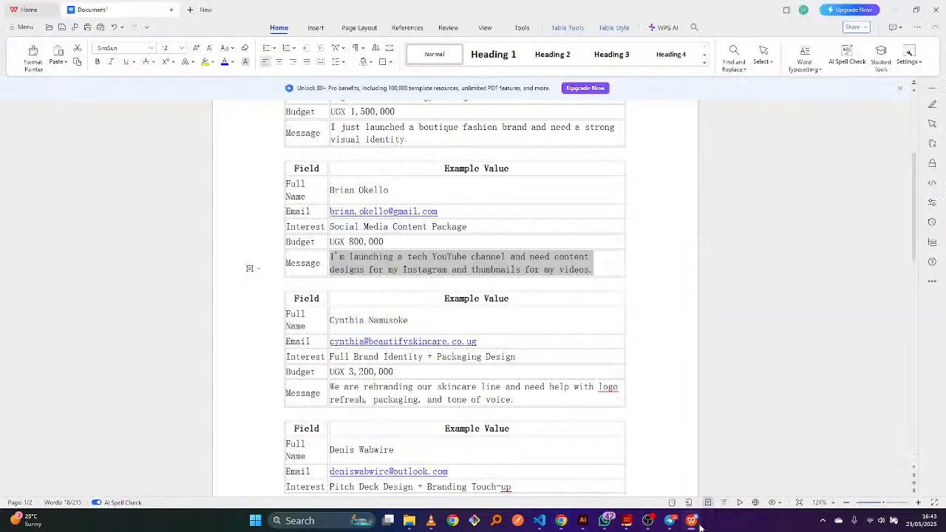
drag(329, 319, 427, 319)
key(ctrl+c)
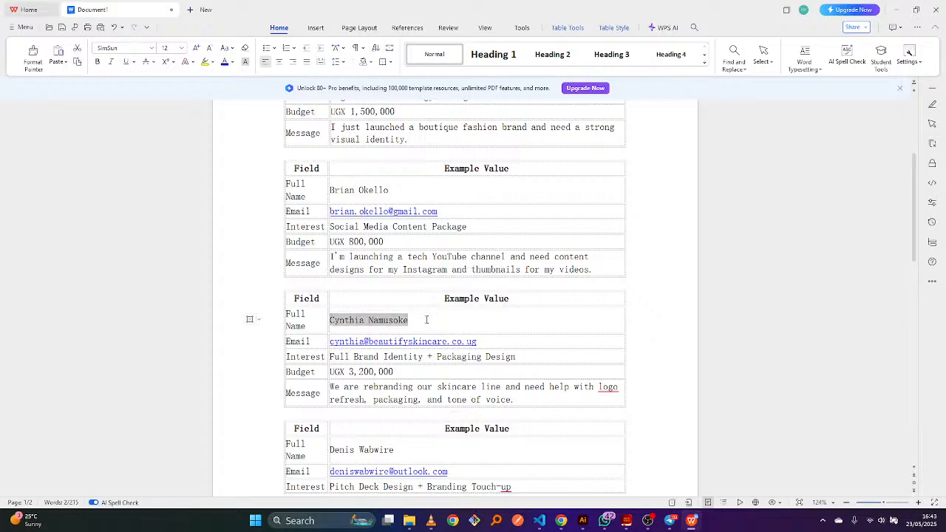
mouse_move(660, 525)
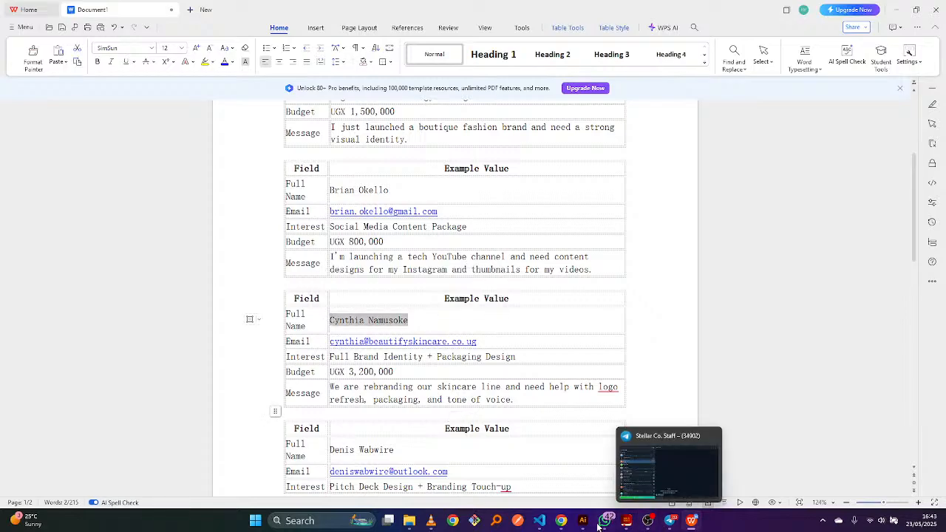
click(567, 524)
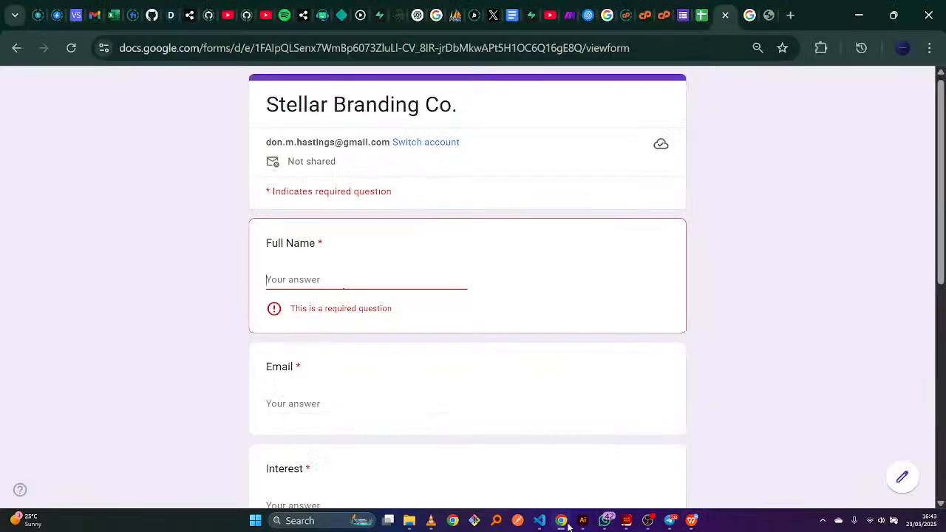
key(ctrl+v)
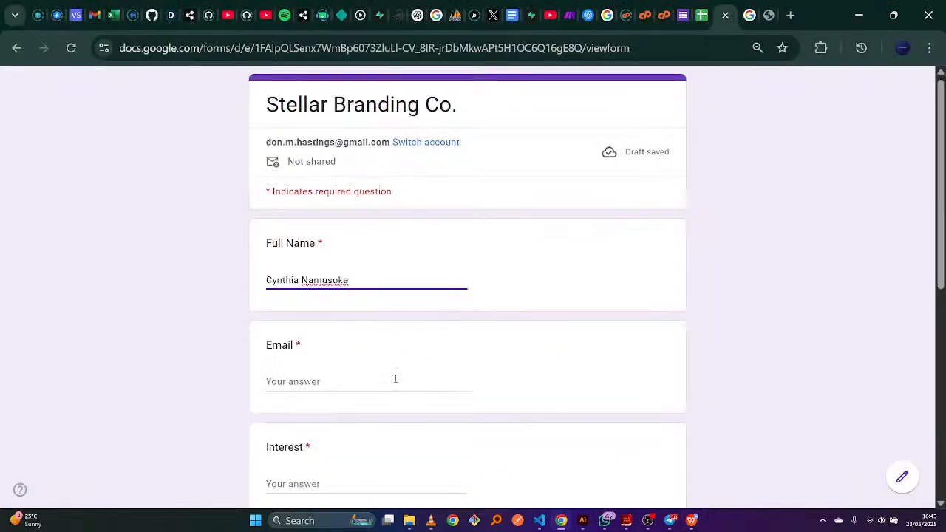
Fill the form's Email answer with the customer's email address copied from the third sample table in the WPS document
click(395, 379)
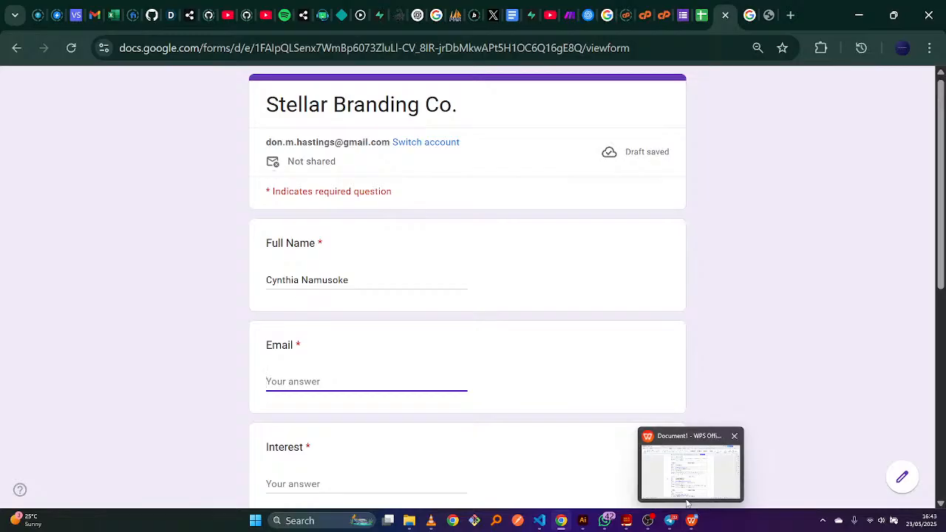
click(689, 487)
key(alt+Tab)
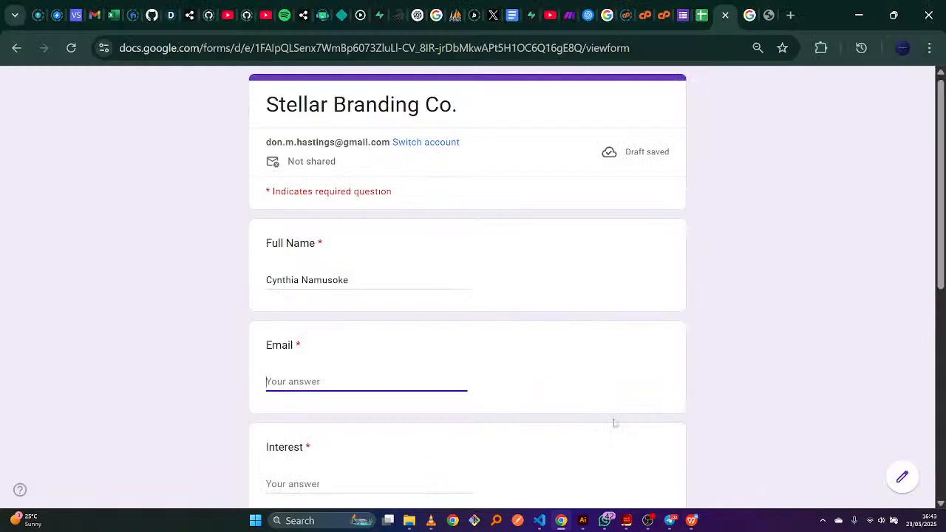
click(693, 522)
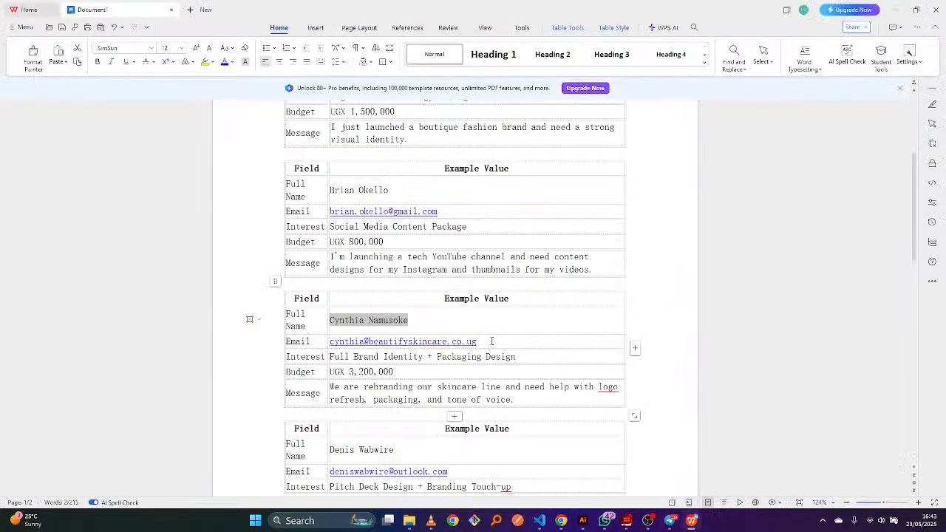
click(481, 342)
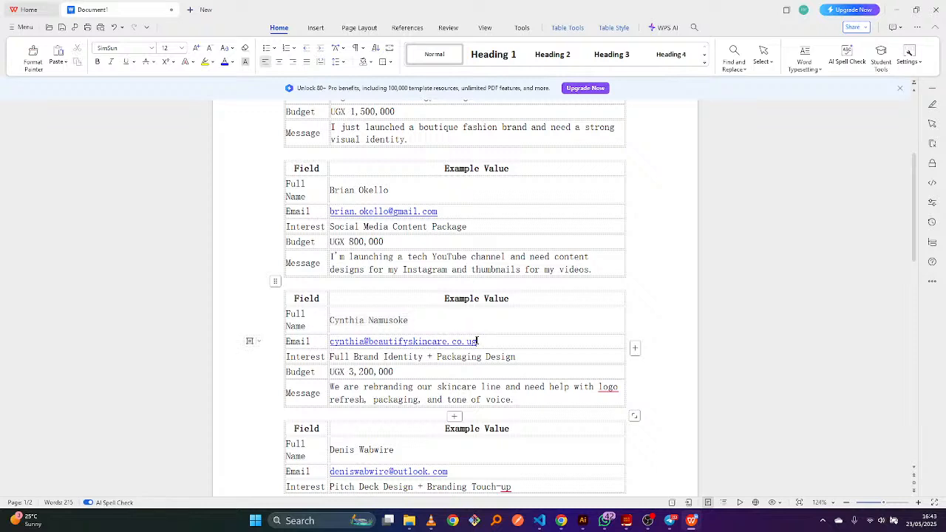
drag(478, 341, 333, 345)
key(ctrl+c)
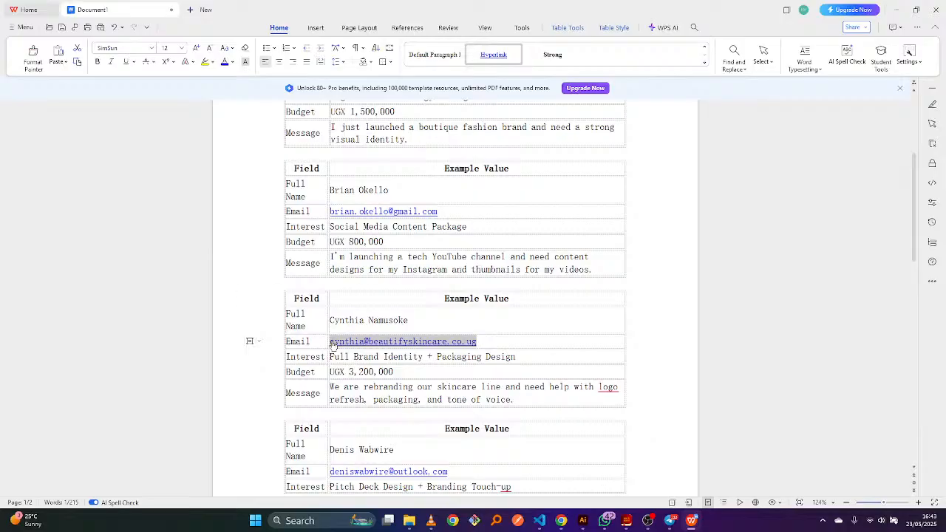
click(563, 522)
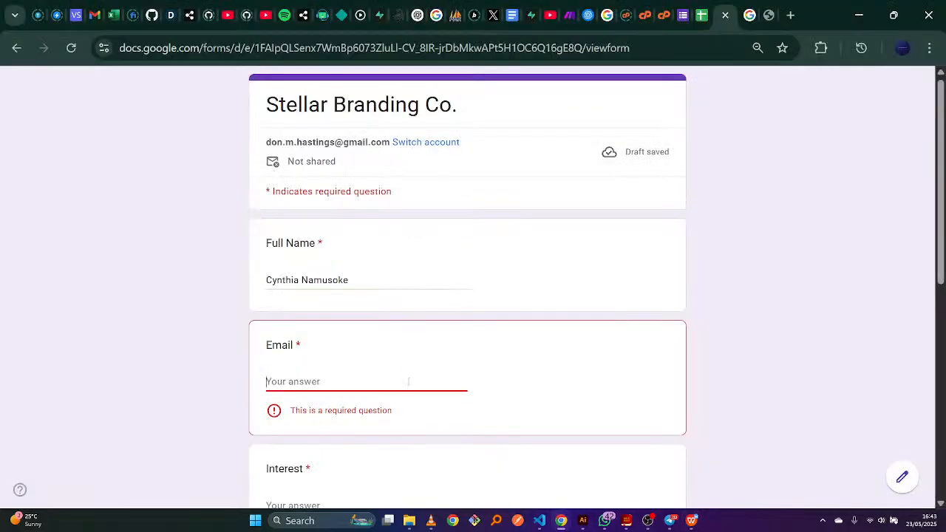
key(ctrl+v)
Fill the form's Interest answer with "Full Brand Identity + Packaging Design" from the third sample table in the WPS document
scroll(456, 279, down, 4)
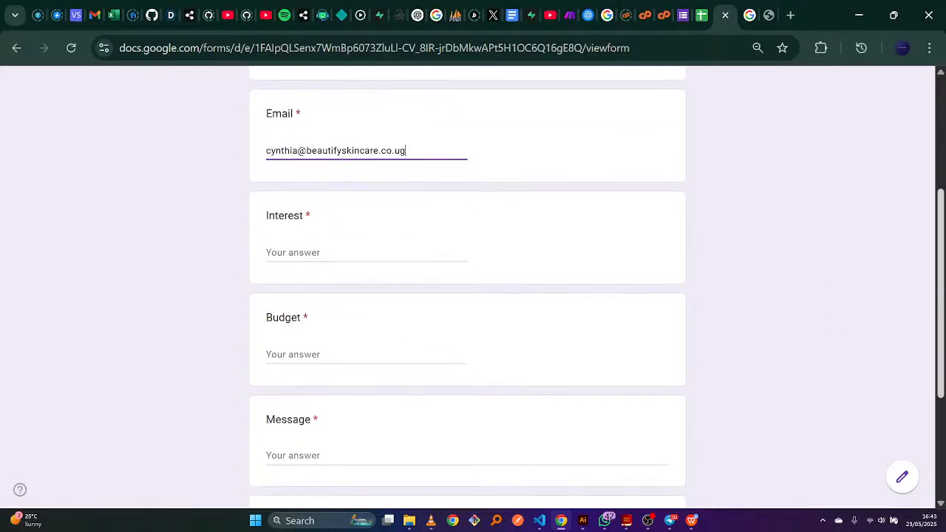
click(363, 187)
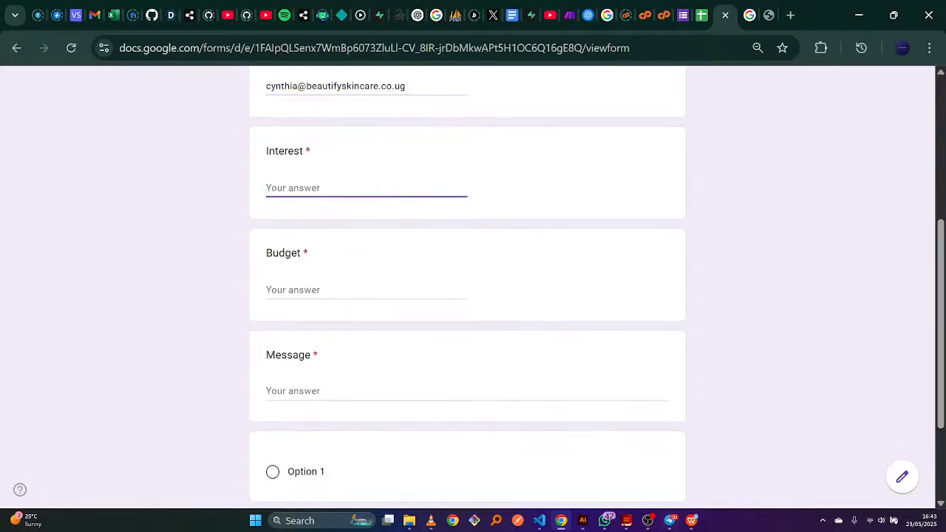
click(692, 520)
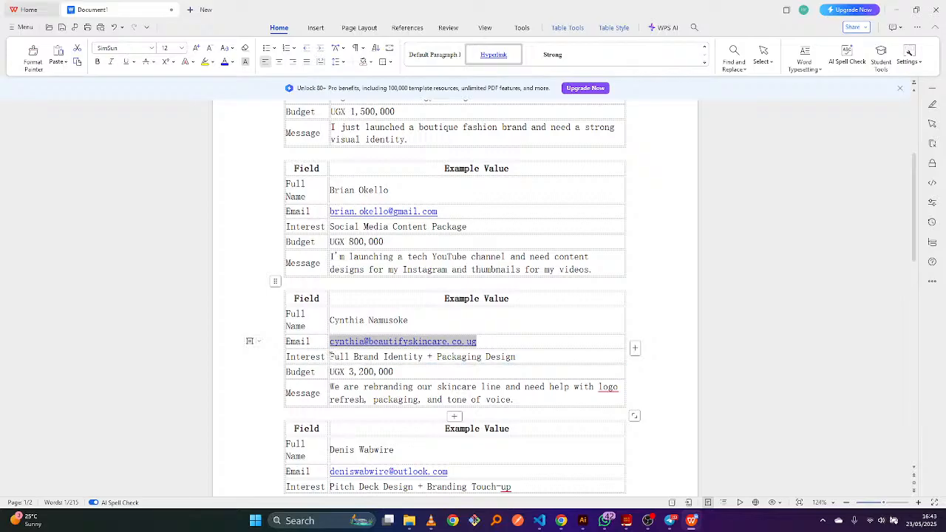
drag(331, 357, 518, 351)
key(ctrl+c)
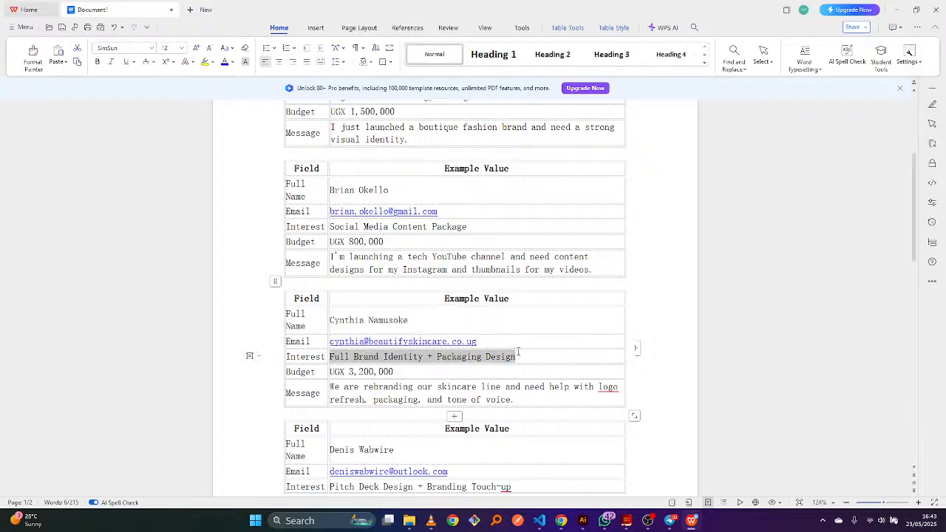
click(556, 522)
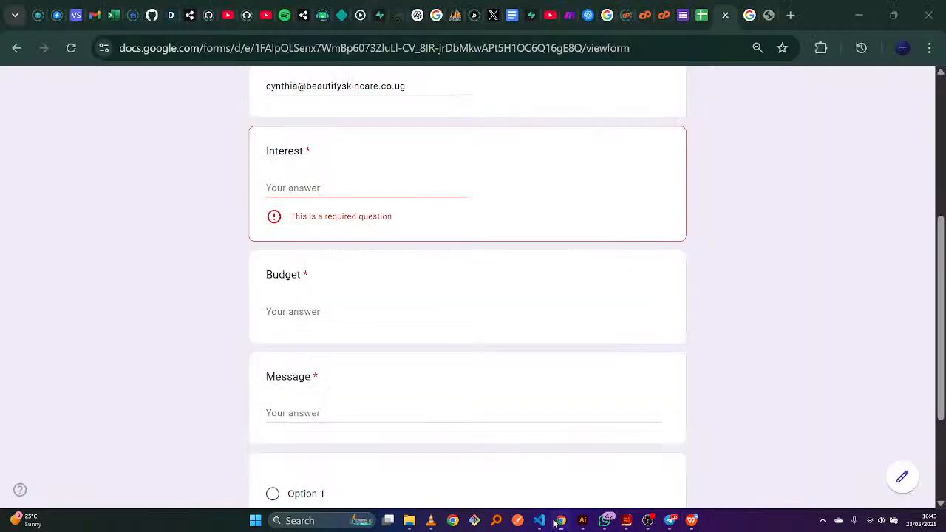
key(ctrl+v)
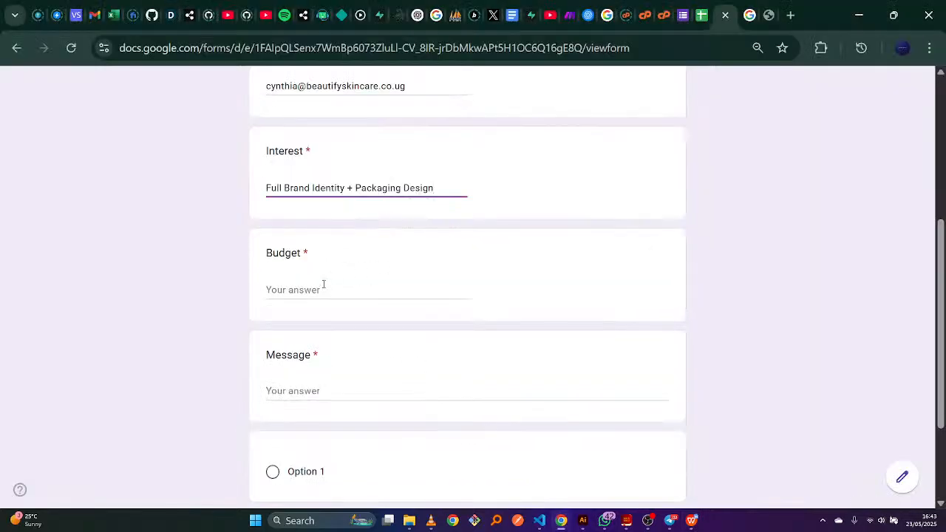
Fill the form's Message answer with "We are rebranding our skincare line and need help with logo refresh, packaging, and tone of voice." from the WPS document
click(323, 284)
click(689, 522)
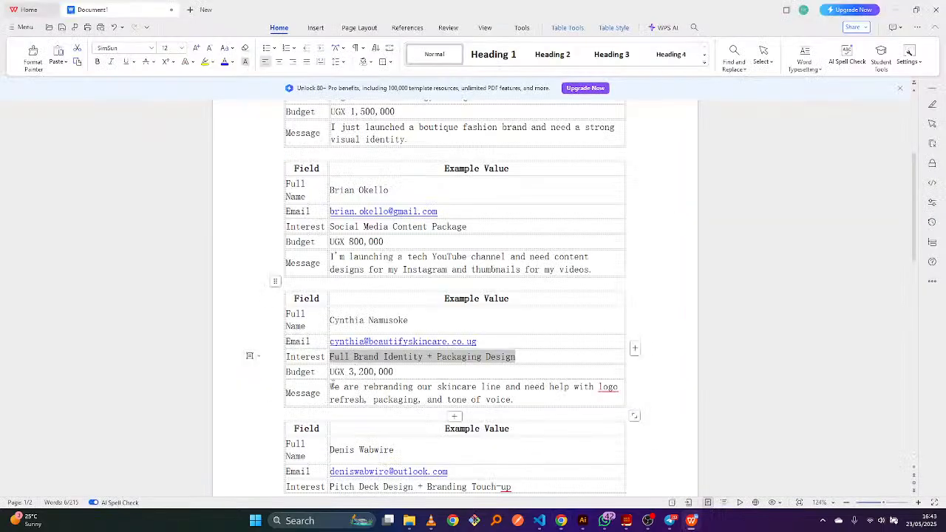
drag(332, 385, 522, 399)
key(ctrl+c)
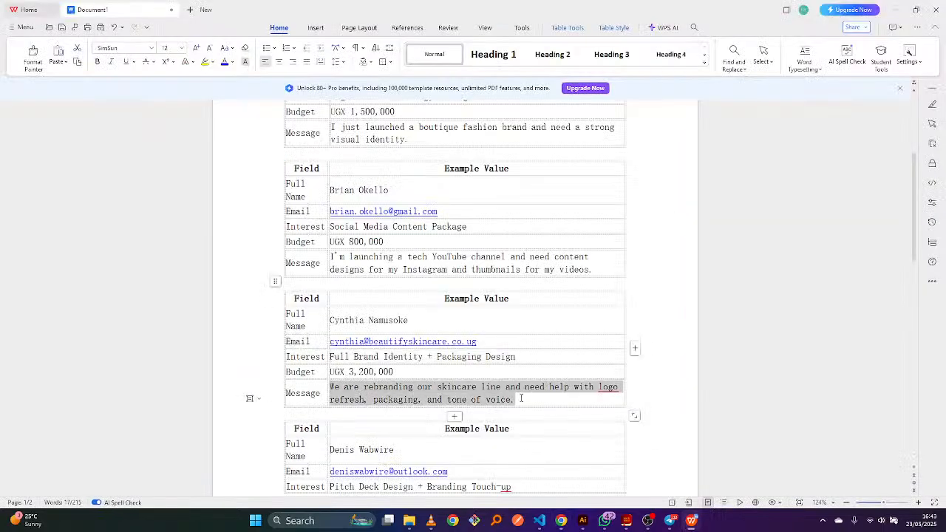
mouse_move(648, 523)
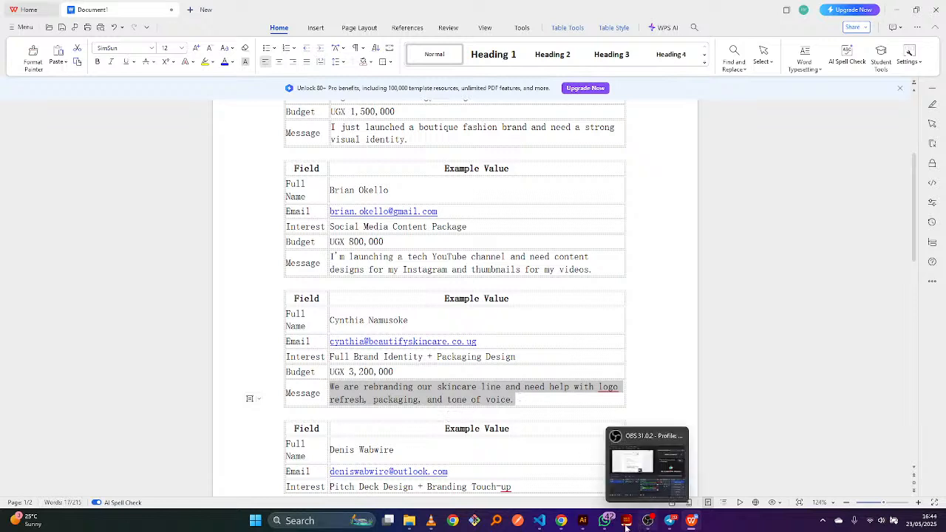
click(561, 520)
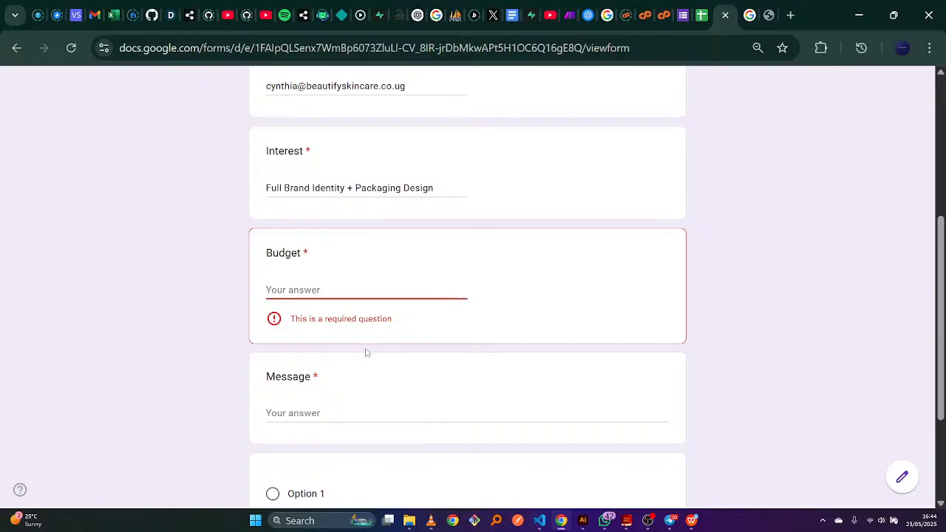
click(347, 413)
key(ctrl+v)
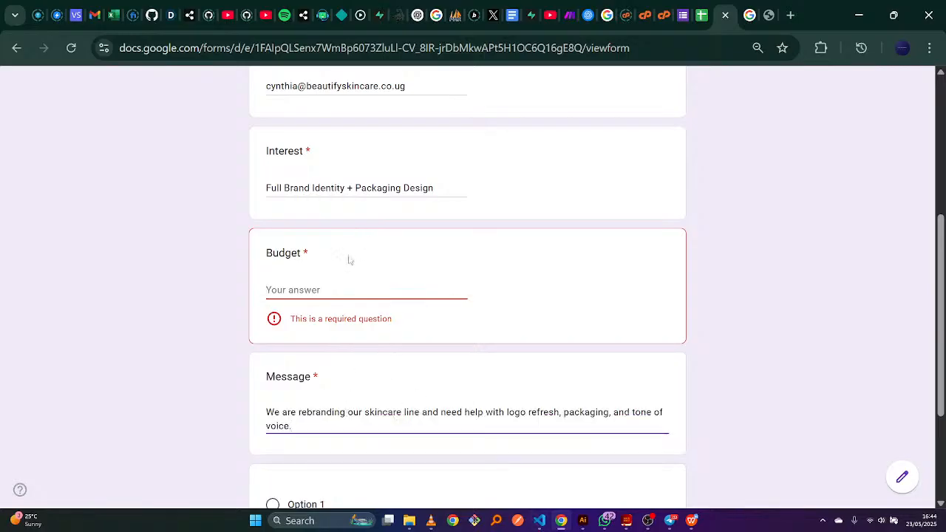
Enter "UGX 3,200,000" as the form's Budget answer and submit the third sample customer's response
click(336, 290)
text(UGX 3,200,000)
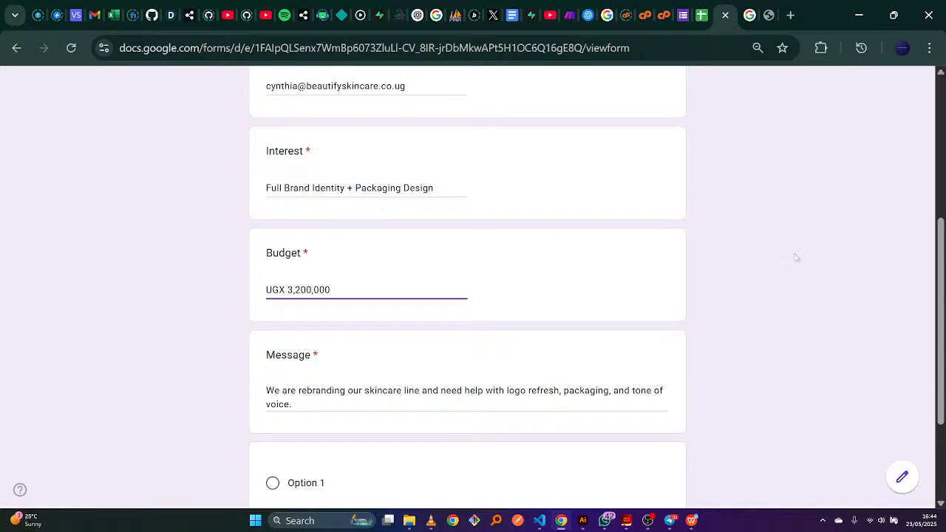
scroll(845, 272, down, 2)
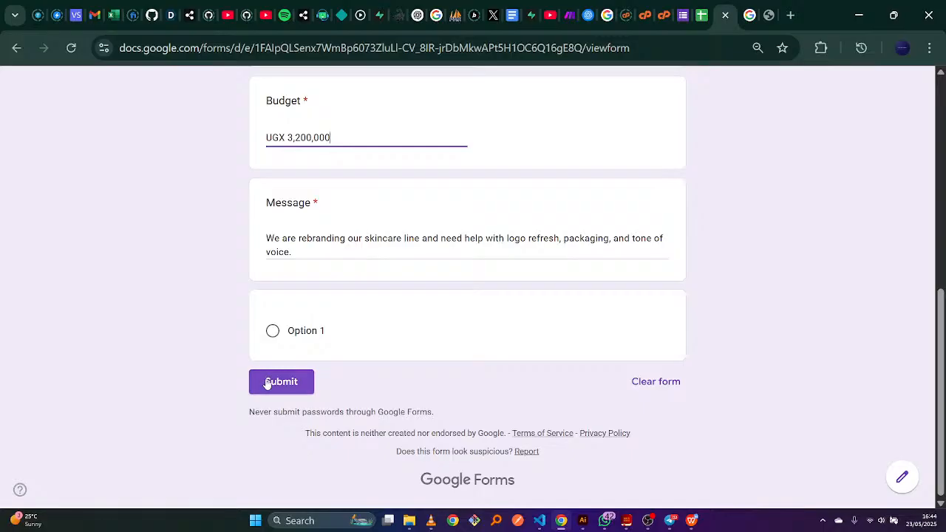
click(268, 384)
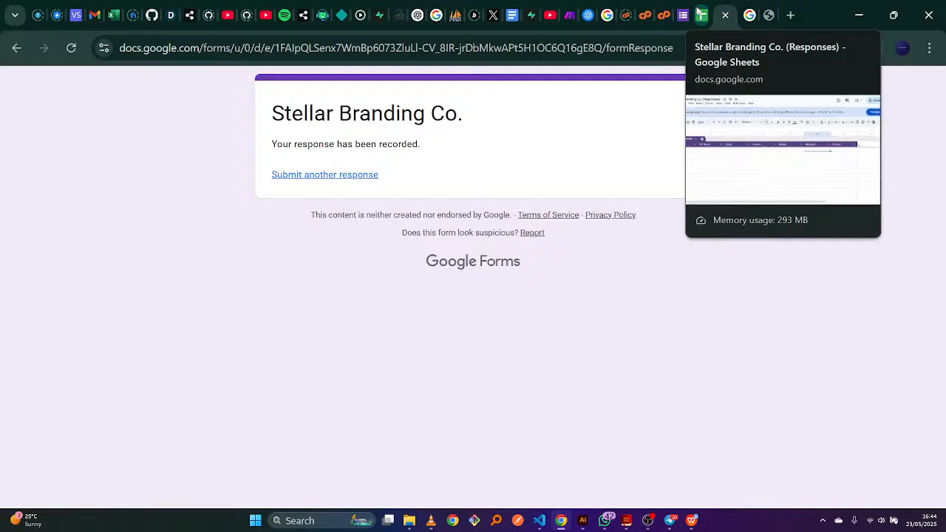
Check the submitted sample responses and their AI Email cells in the Stellar Branding Co. responses sheet
click(699, 10)
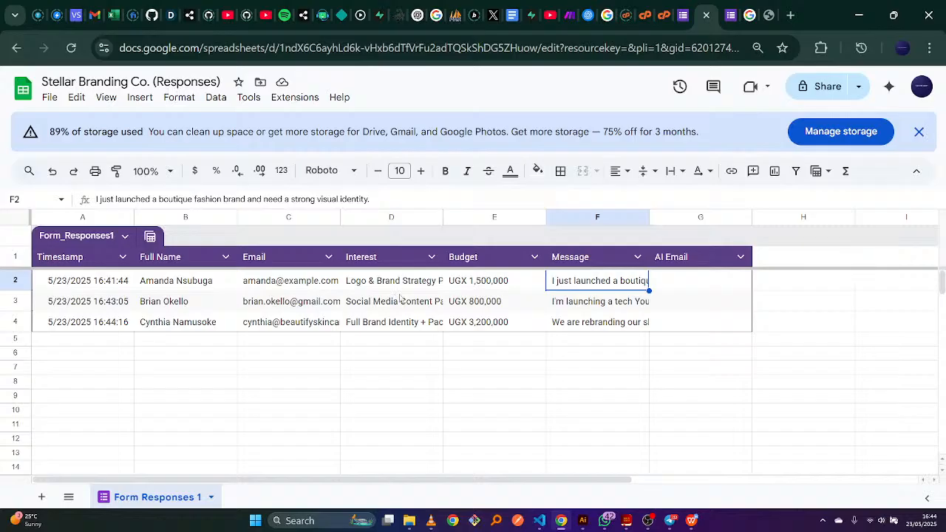
click(684, 300)
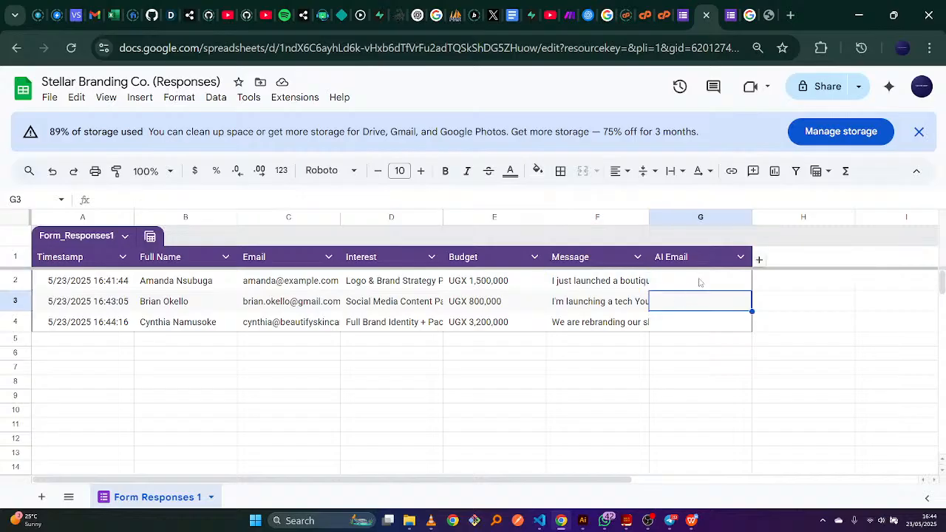
click(697, 284)
click(692, 321)
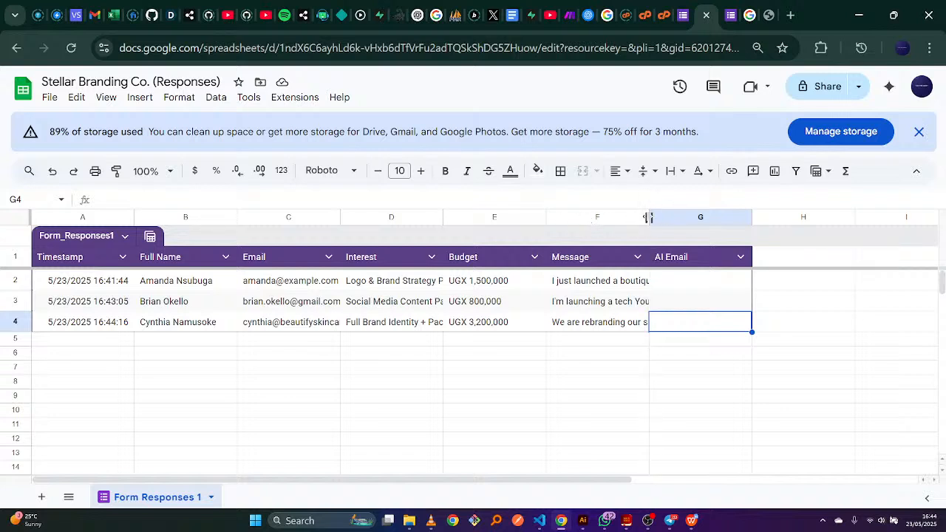
Switch to the Make scenario and run it once on the submitted form responses
click(729, 14)
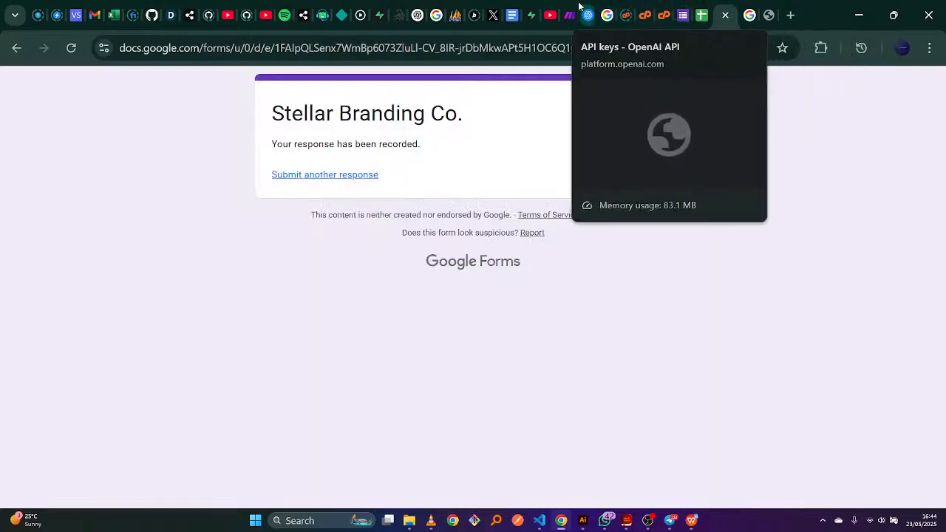
click(569, 15)
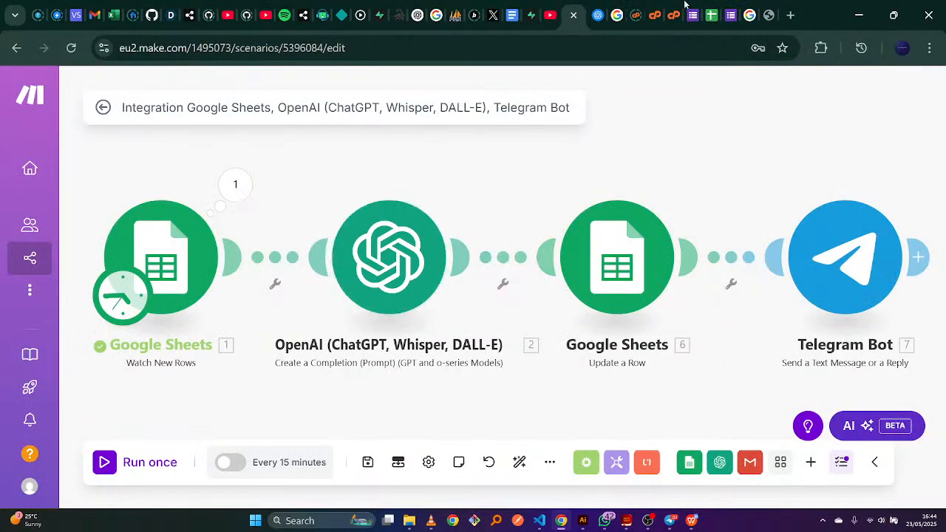
click(730, 15)
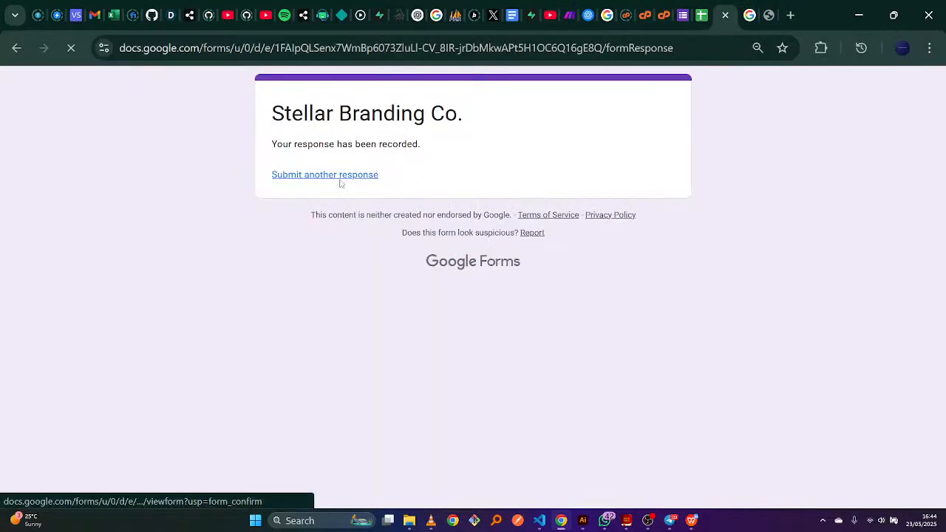
click(569, 6)
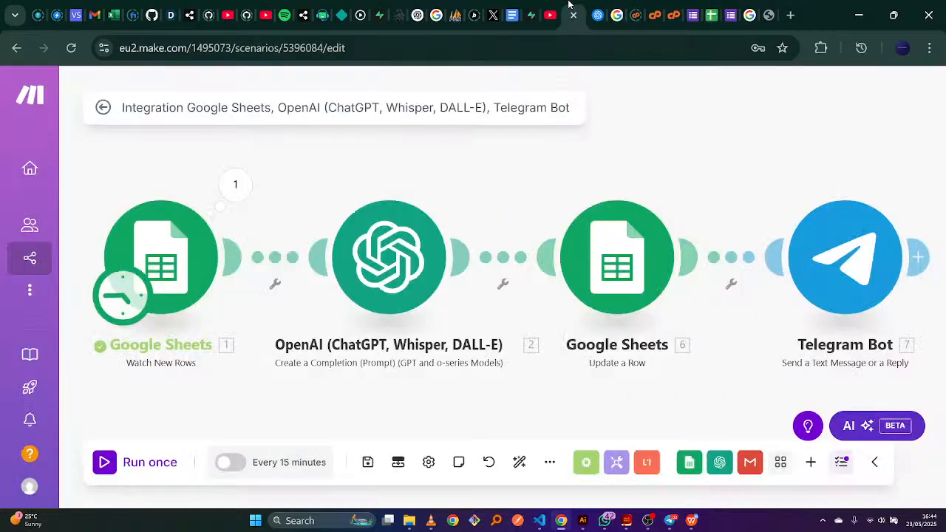
click(108, 466)
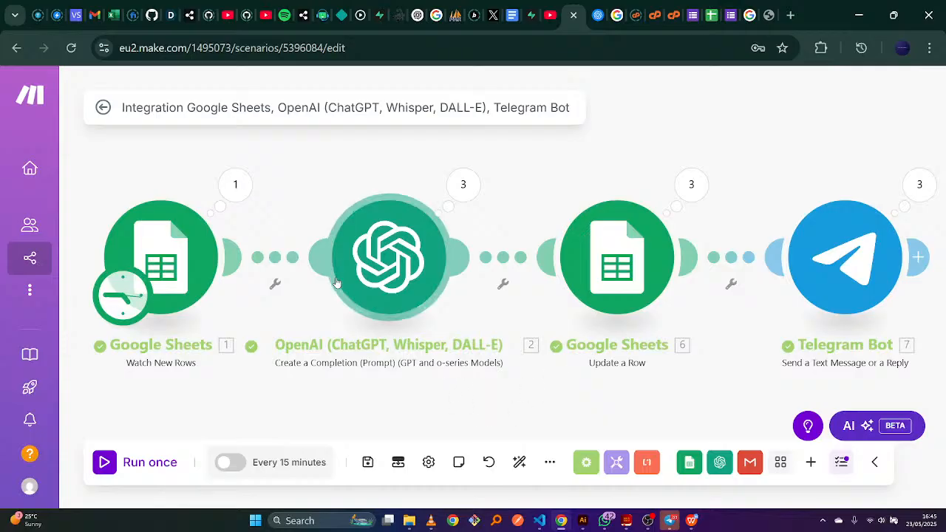
Inspect the OpenAI module's operations from the scenario run and close its execution details
click(463, 185)
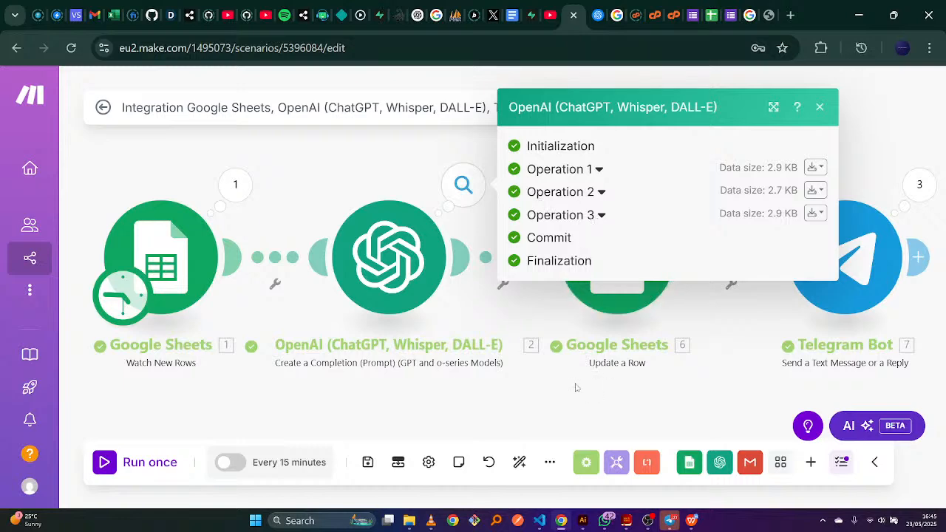
drag(577, 388, 517, 400)
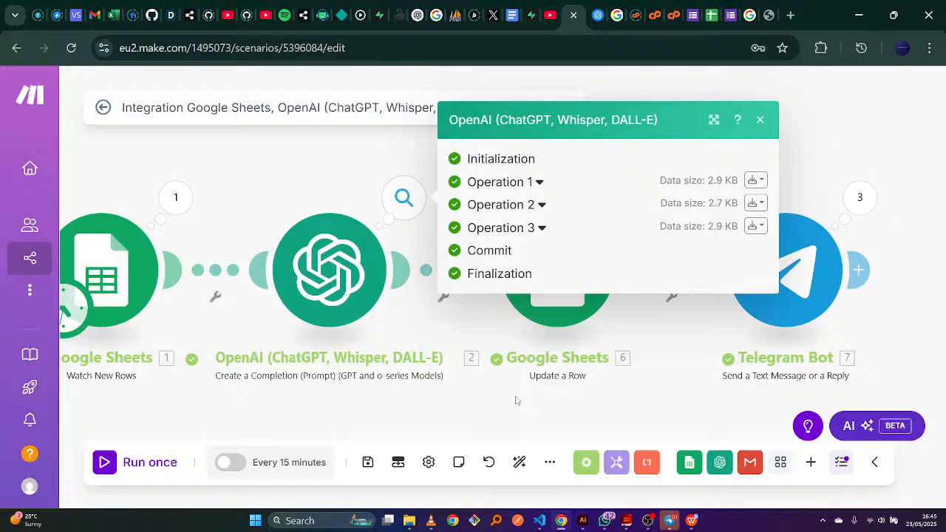
click(517, 400)
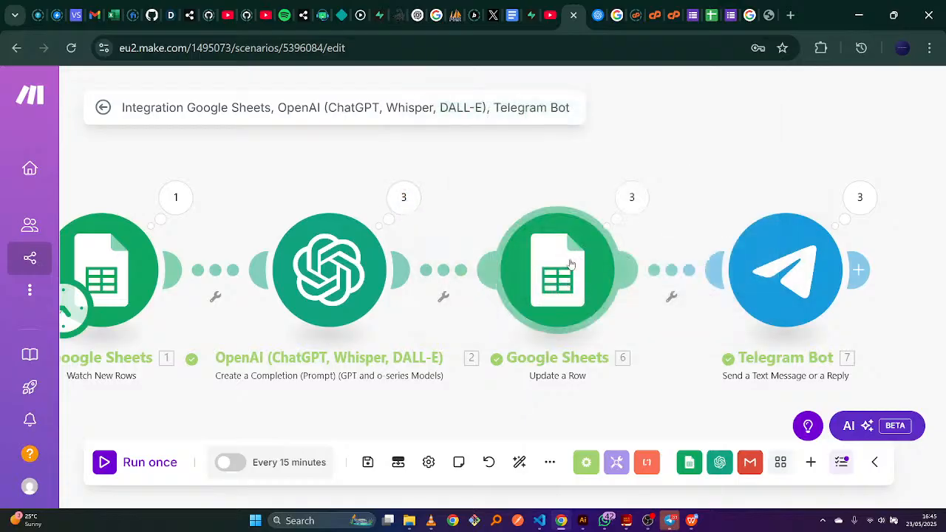
Examine the generated welcome messages in the AI Email column of the Stellar Branding Co. responses sheet
click(711, 15)
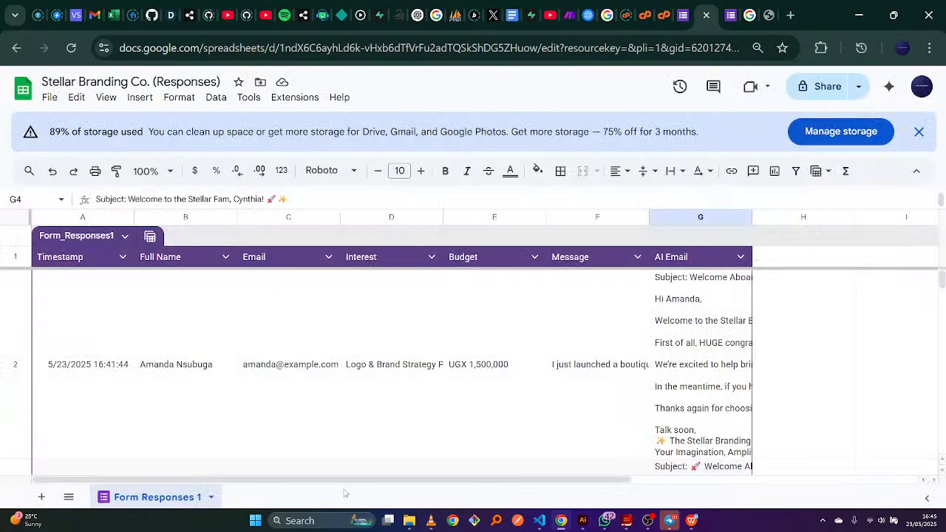
drag(353, 481, 89, 463)
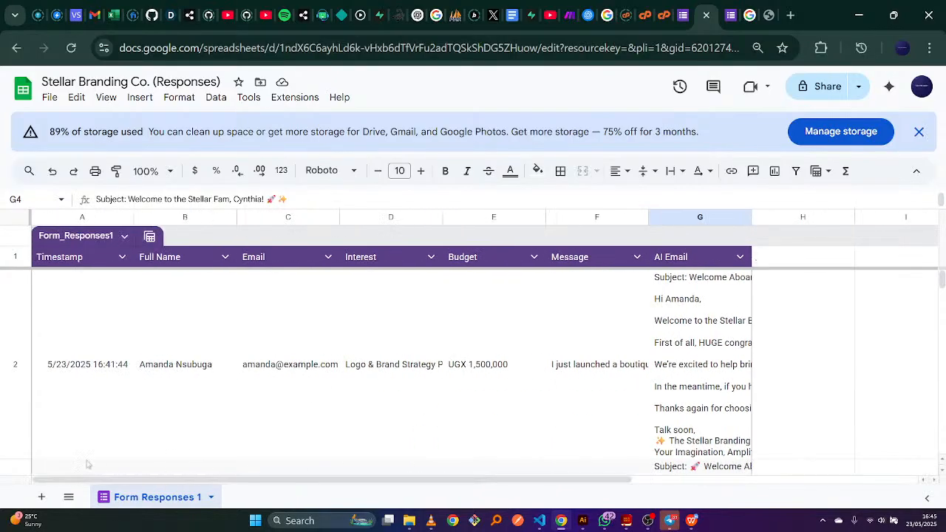
click(682, 304)
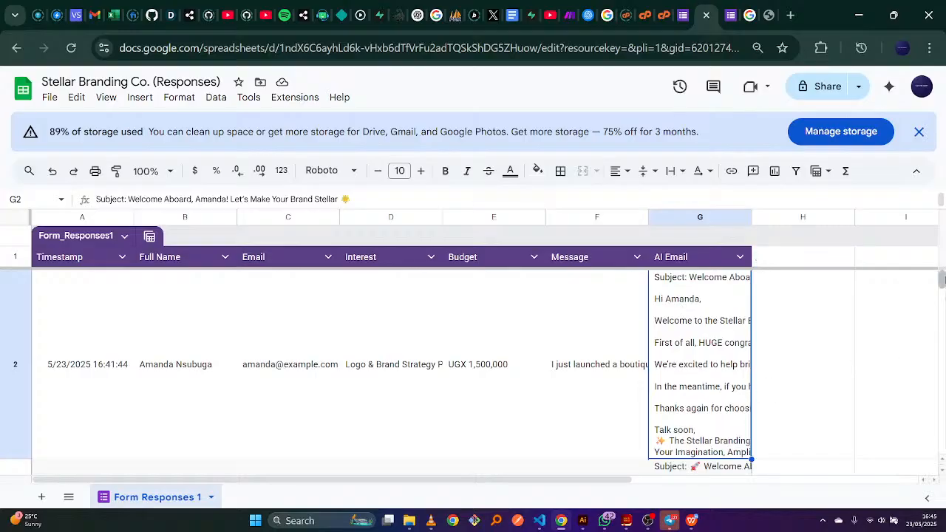
drag(943, 280, 936, 259)
Switch to Telegram to check the new lead alerts in the Stellar Co. Staff group
click(669, 520)
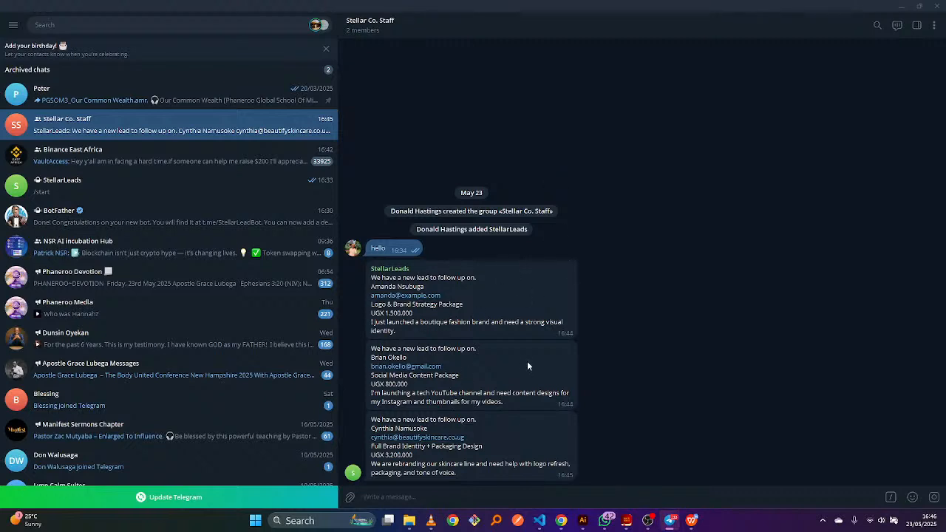
Return to the Stellar Branding Co. responses sheet in the browser and fit the AI Email column's width to its content
double_click(484, 293)
click(561, 526)
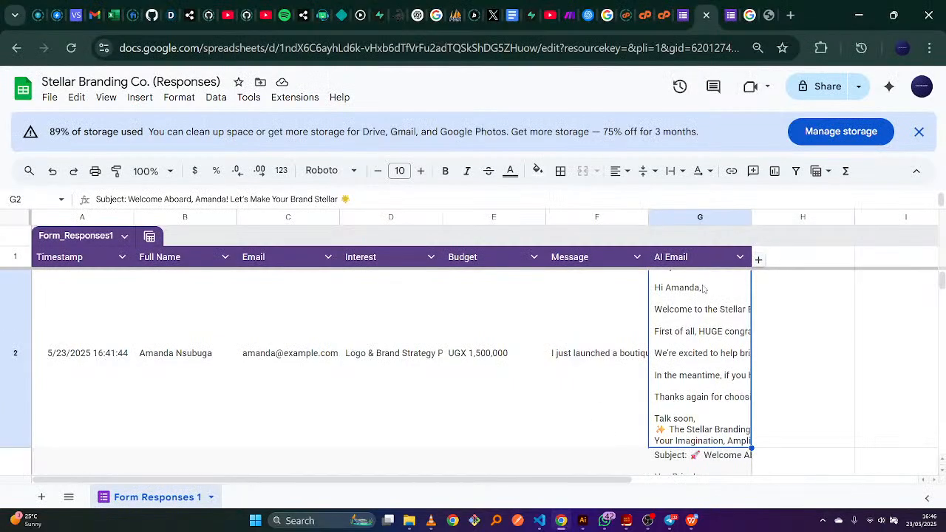
double_click(751, 217)
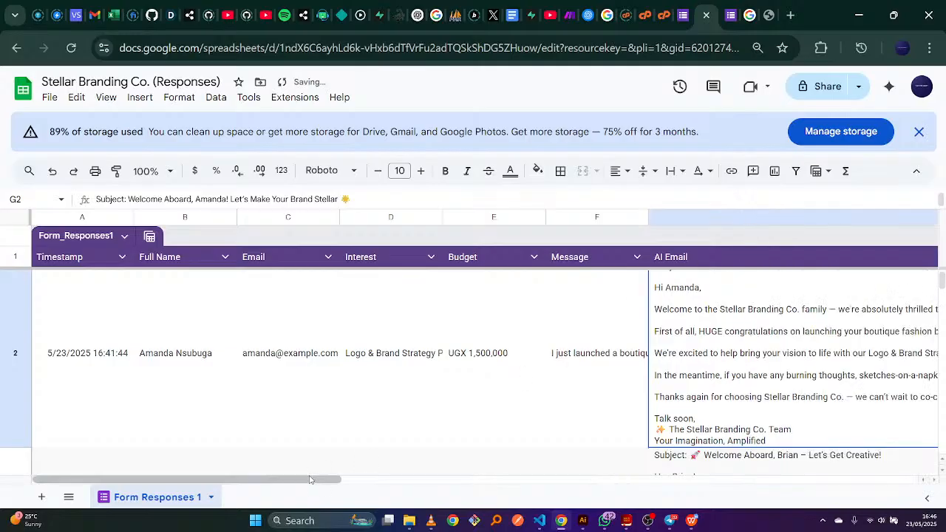
drag(311, 479, 510, 472)
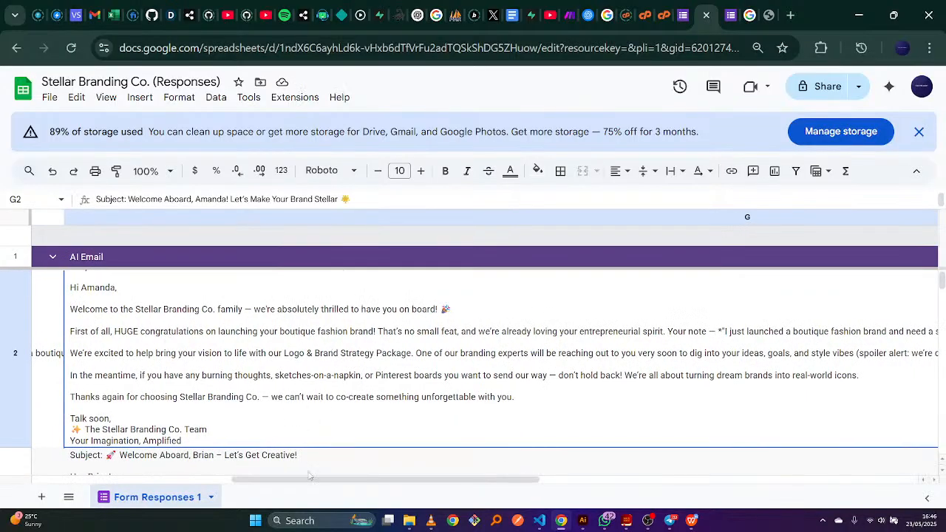
drag(309, 476, 107, 479)
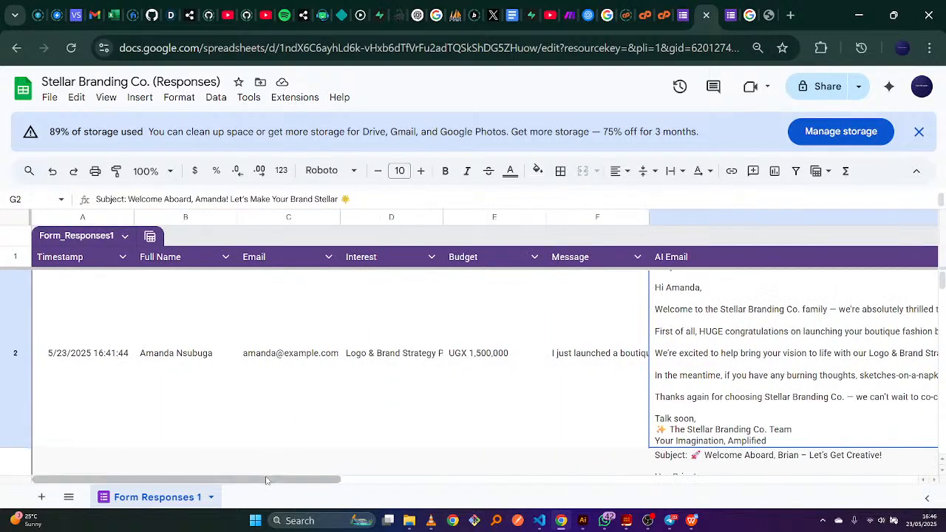
Fit the widths of the Interest and Message columns to their content
drag(270, 479, 314, 480)
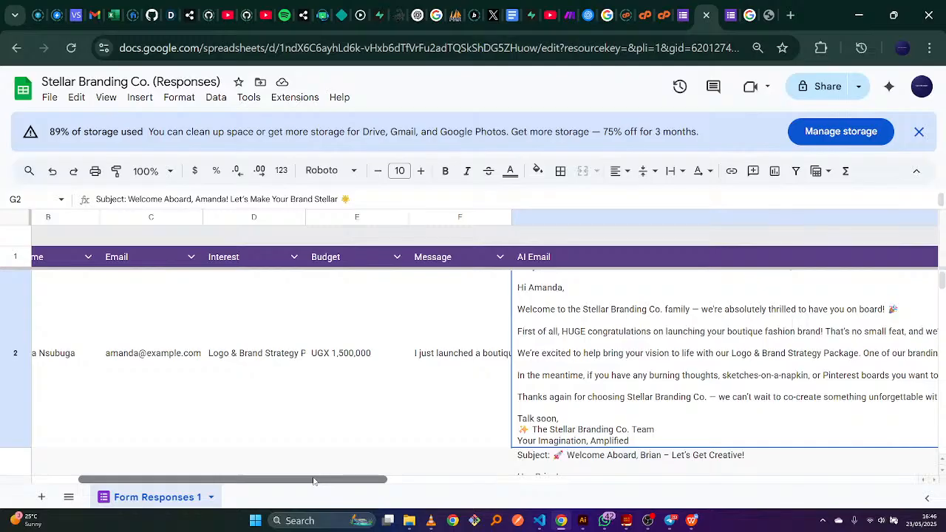
double_click(306, 217)
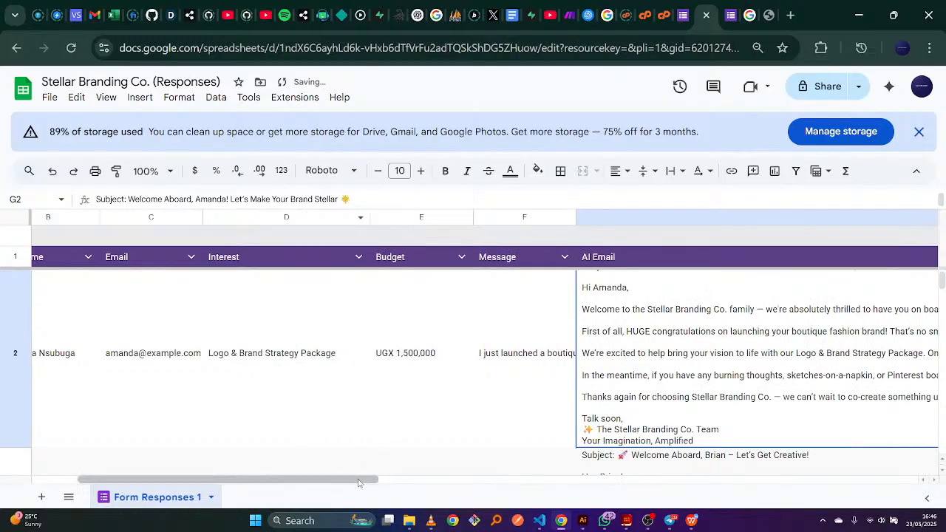
drag(356, 479, 423, 479)
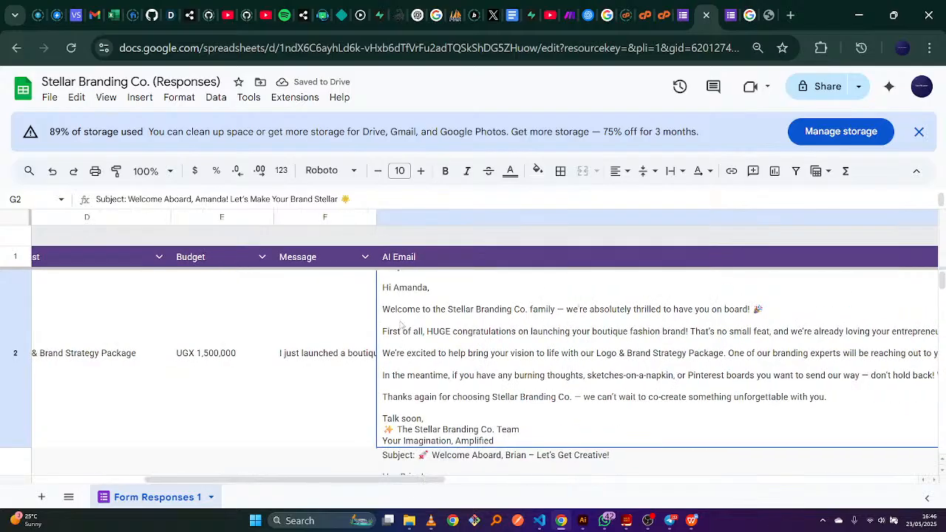
double_click(376, 217)
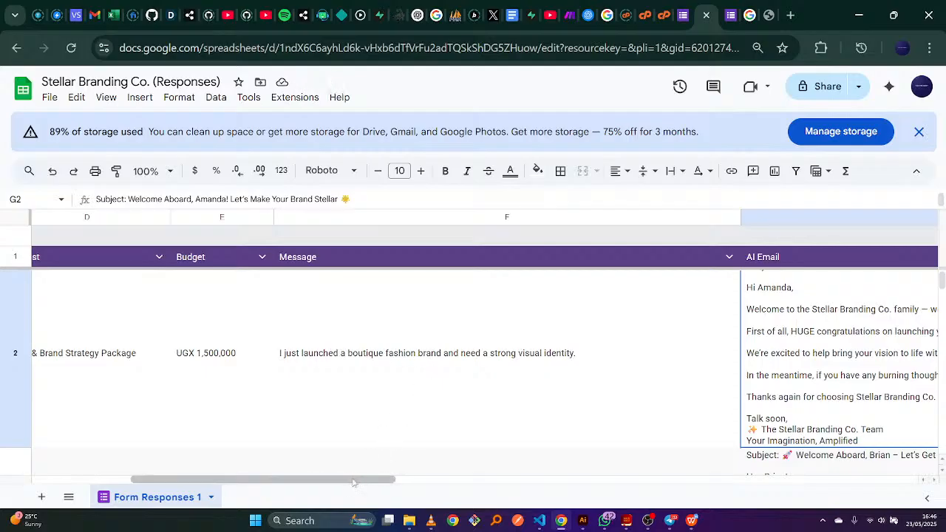
Read the full AI Email text for the Logo & Brand Strategy Package response in row 2
drag(351, 478, 500, 481)
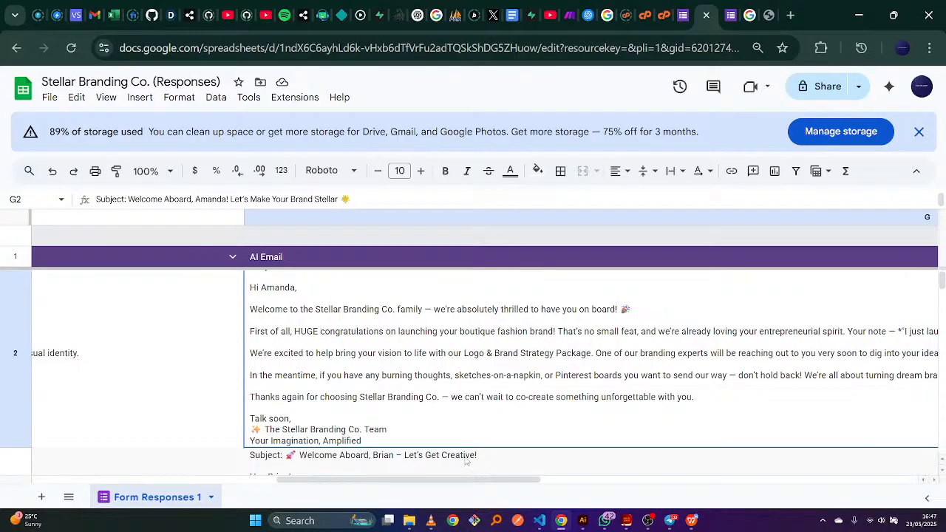
drag(474, 479, 686, 465)
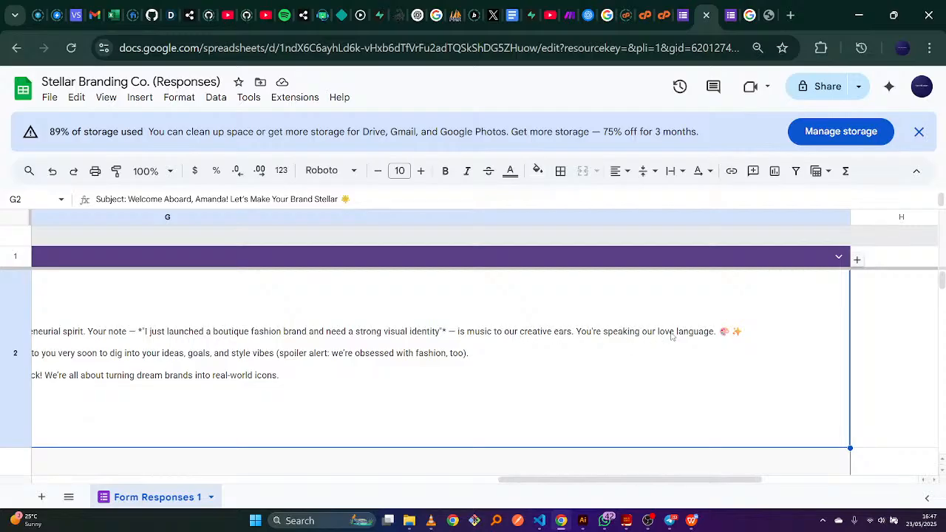
drag(654, 481, 572, 473)
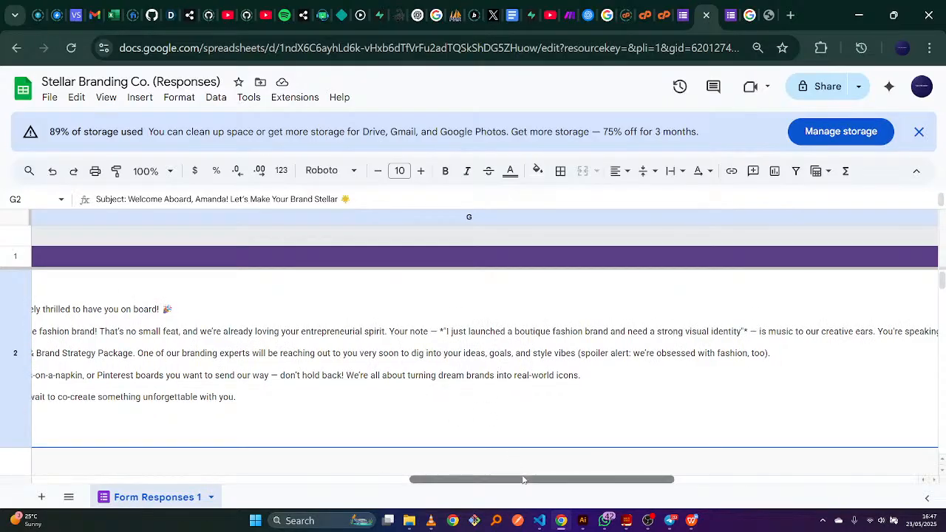
drag(523, 479, 542, 470)
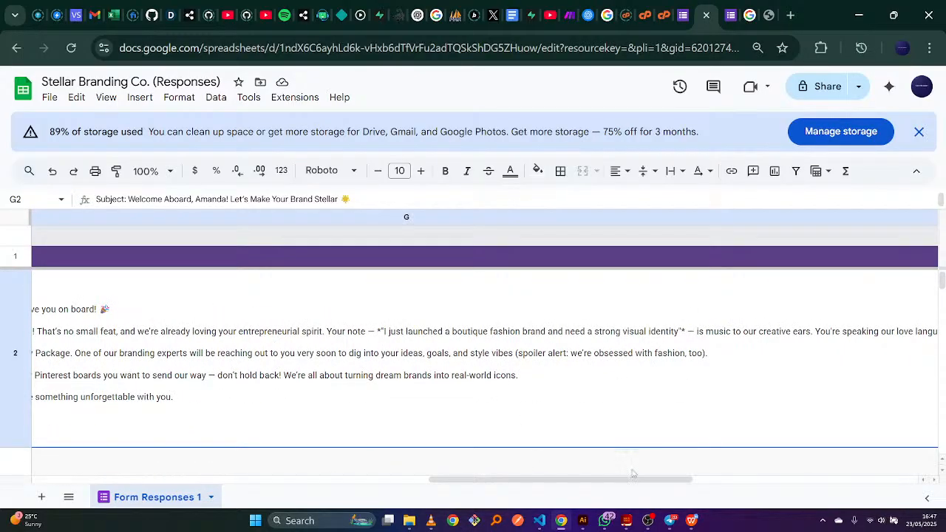
drag(626, 480, 505, 479)
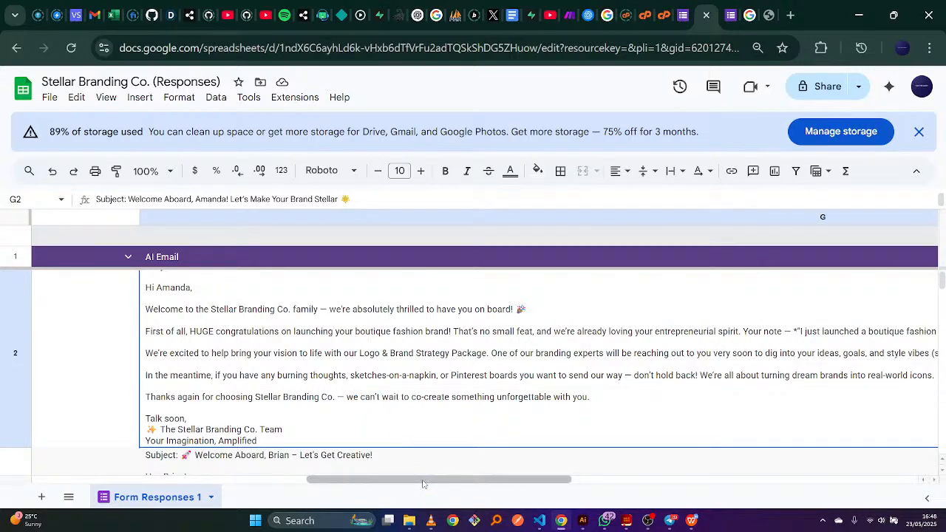
mouse_move(423, 483)
mouse_down()
mouse_move(535, 481)
mouse_move(342, 493)
mouse_move(297, 482)
mouse_move(375, 480)
mouse_move(326, 465)
mouse_move(392, 467)
mouse_up()
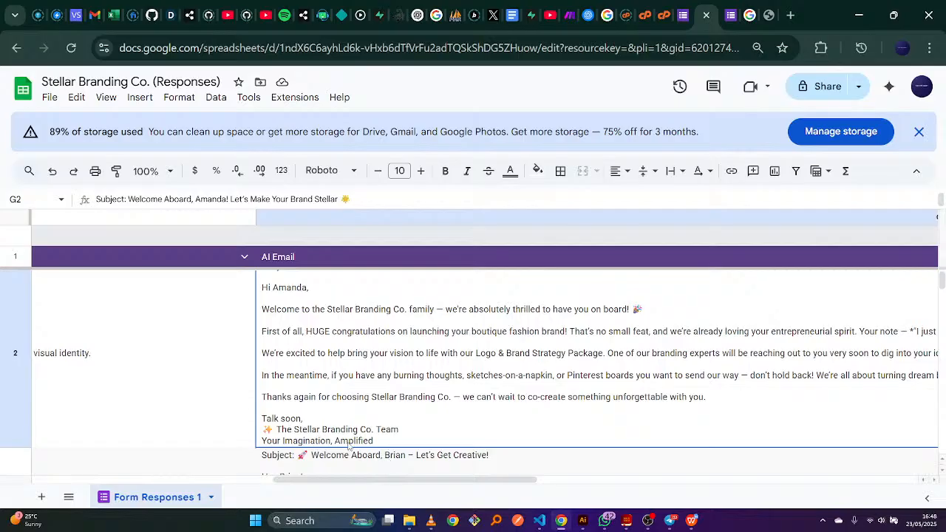
Examine the AI Email text for the Social Media Content Package response in row 3
drag(942, 278, 942, 295)
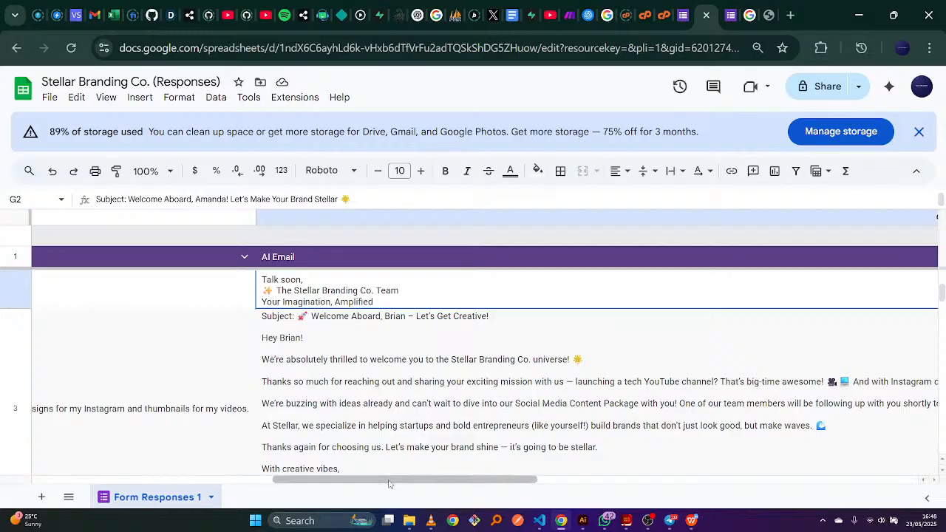
drag(390, 486, 377, 485)
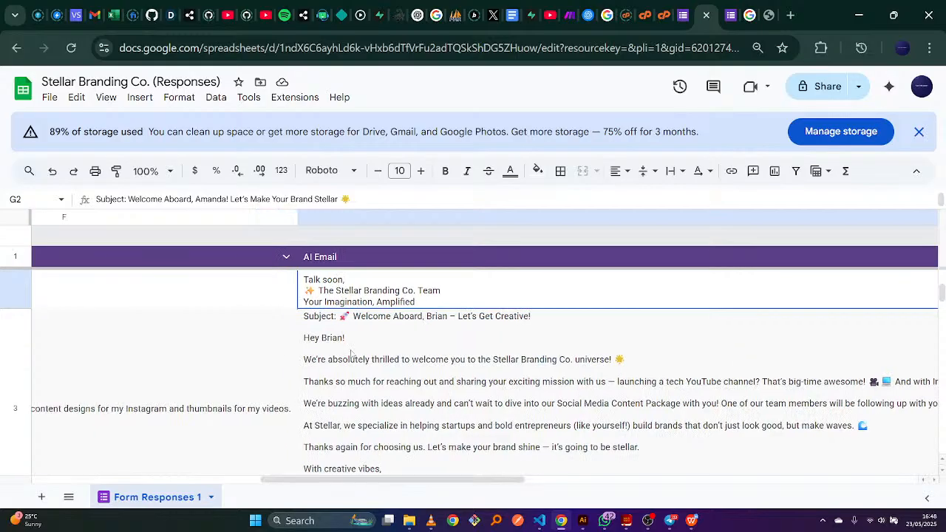
click(341, 341)
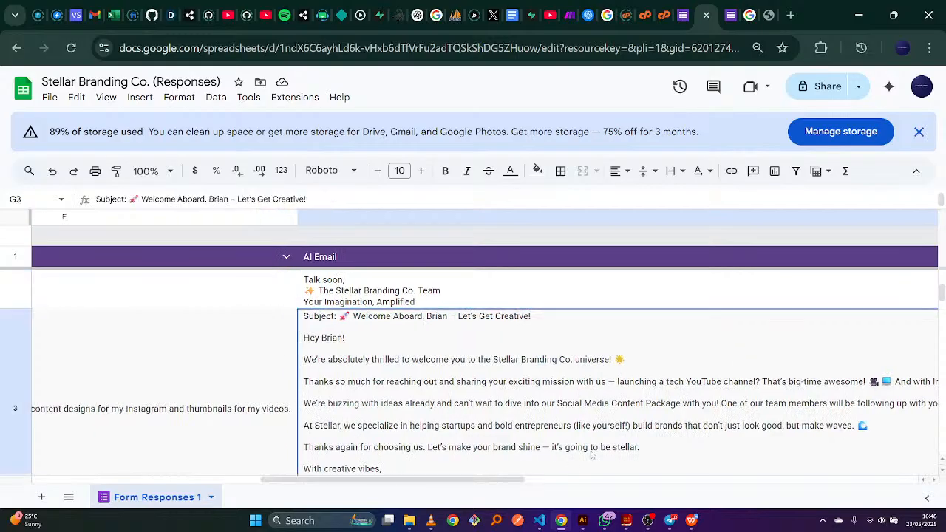
drag(942, 293, 944, 260)
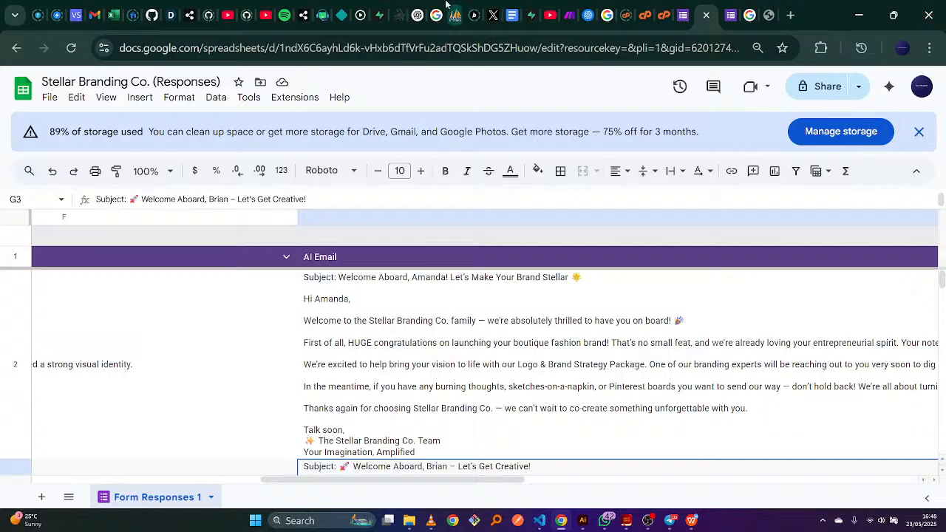
Switch to the Make scenario, review the OpenAI module's welcome message prompt and save the module
click(566, 6)
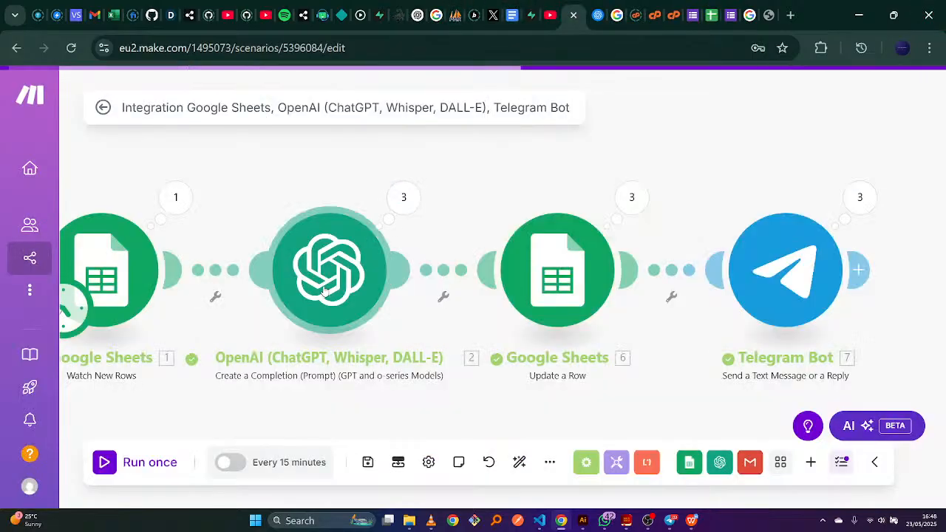
click(340, 268)
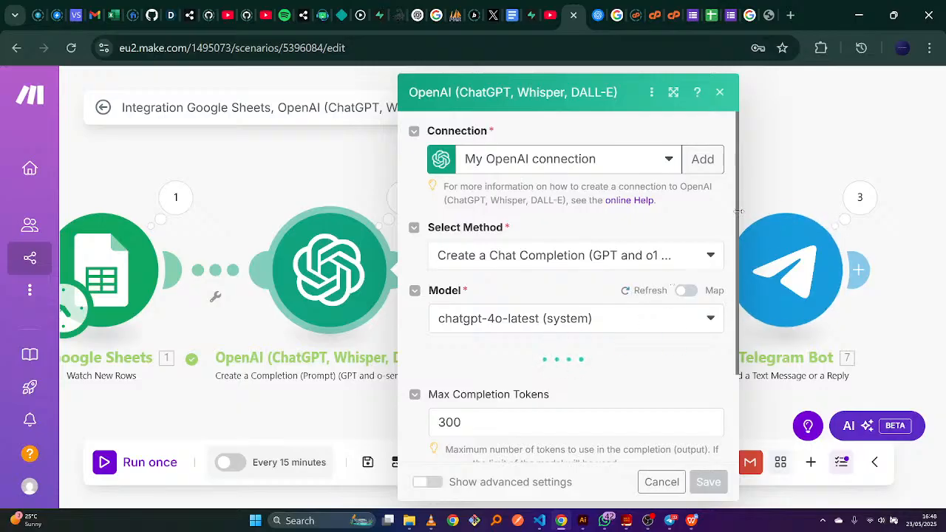
scroll(737, 327, down, 2)
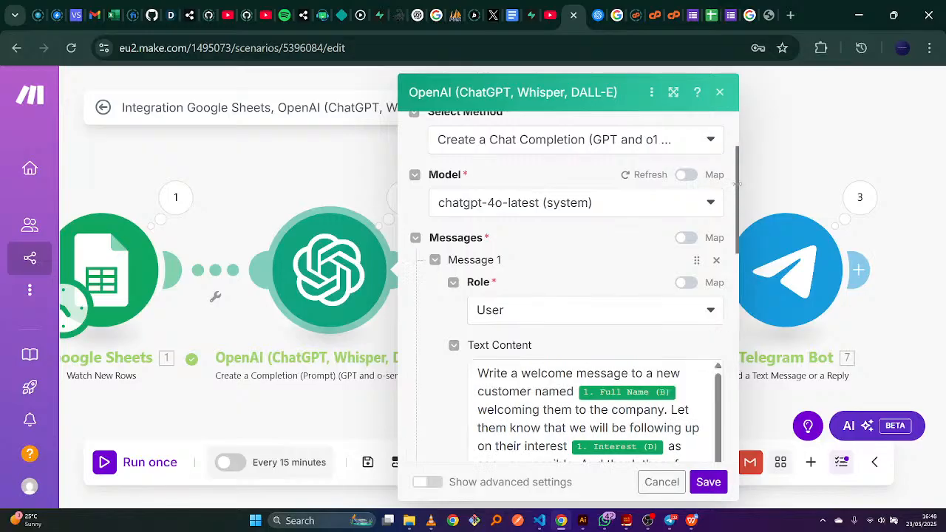
scroll(737, 184, down, 4)
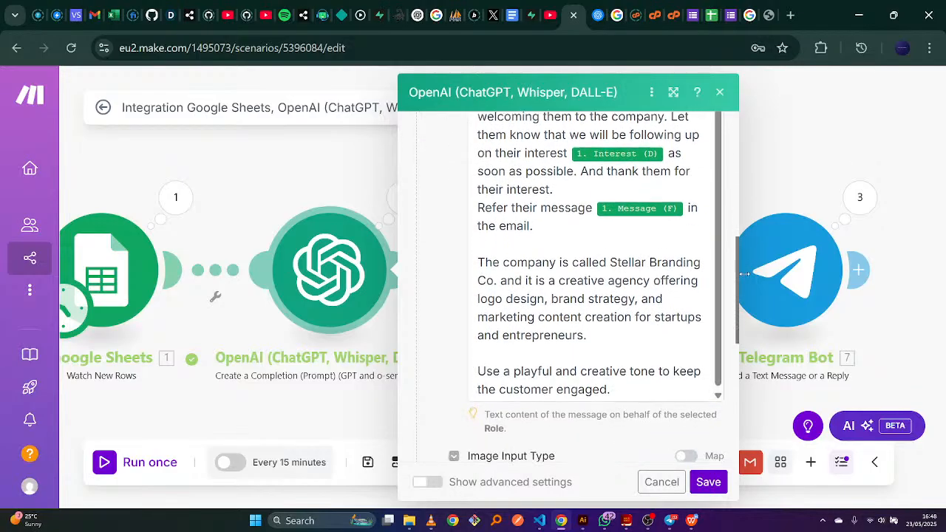
mouse_move(745, 278)
mouse_down()
mouse_move(733, 189)
mouse_move(731, 288)
mouse_up()
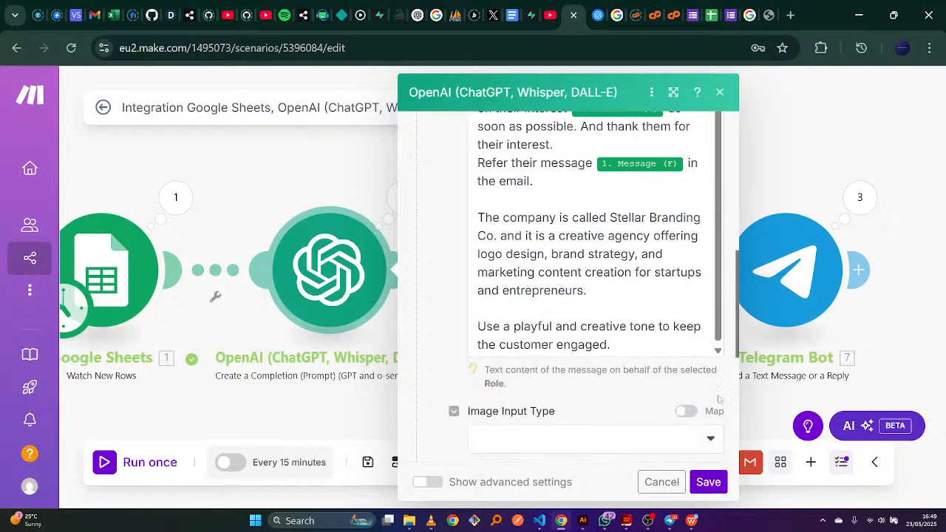
click(715, 488)
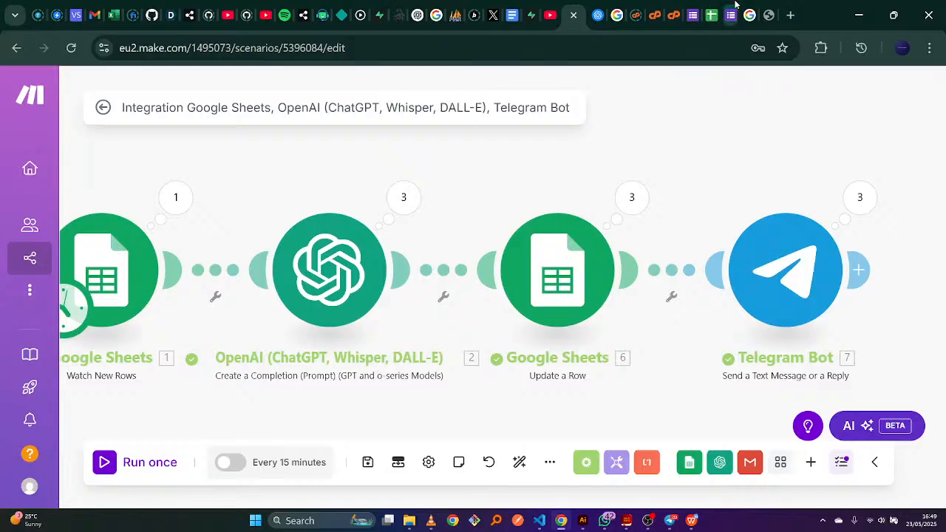
Go back to the responses sheet and compare the AI emails in rows 2 and 3 with the submitted response details
click(709, 7)
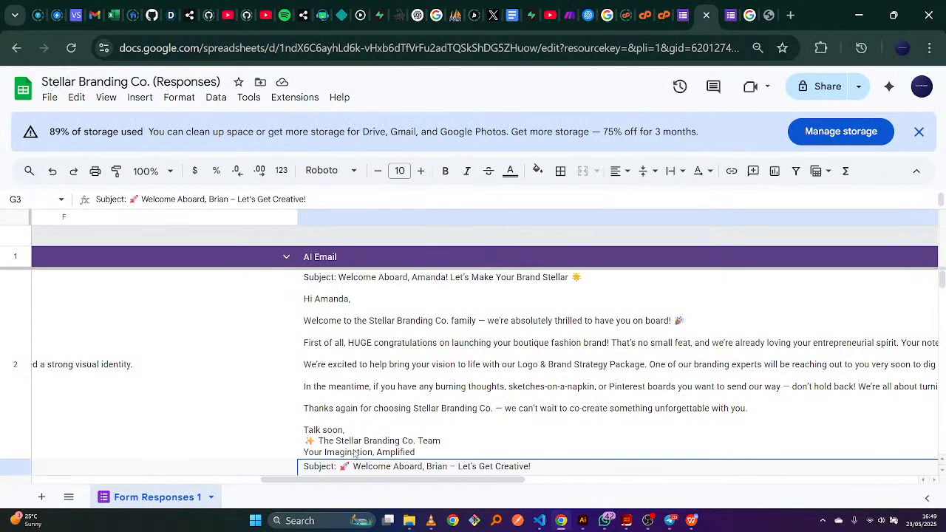
click(347, 284)
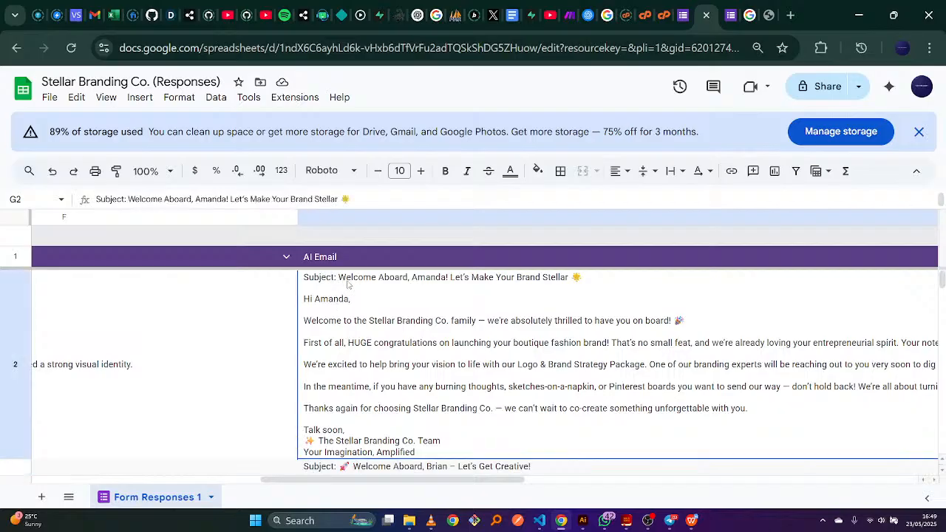
scroll(942, 292, down, 3)
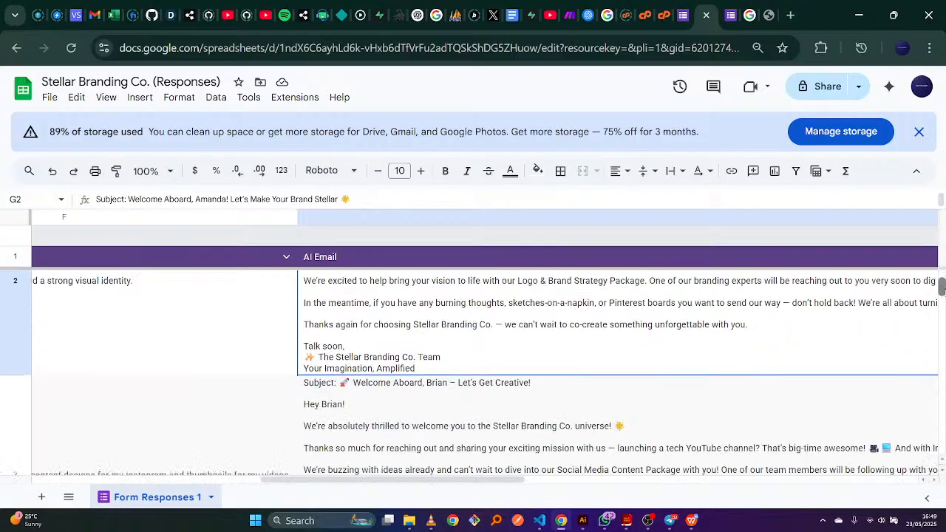
scroll(941, 294, down, 1)
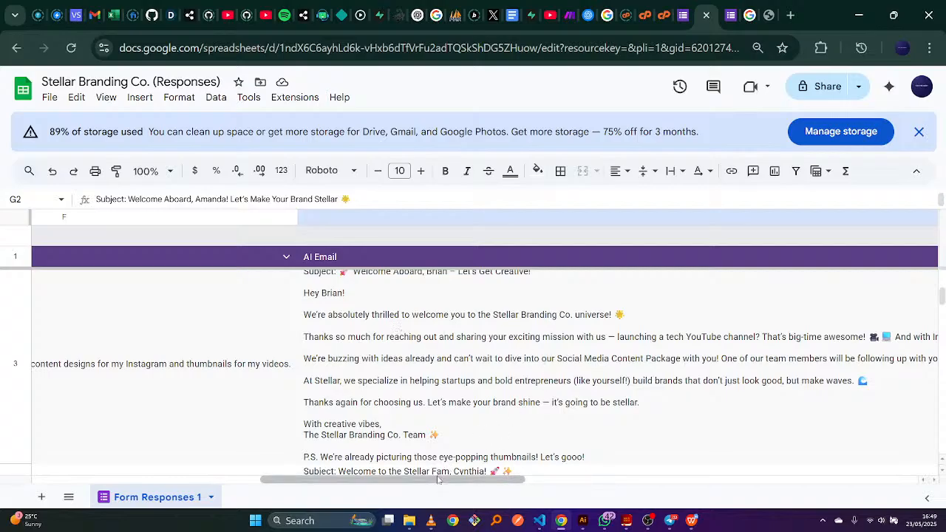
drag(437, 484, 117, 484)
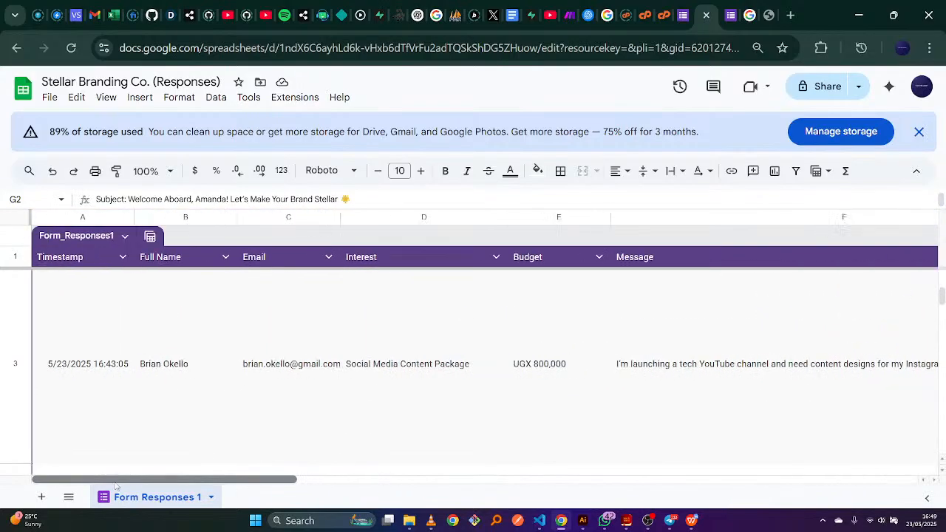
In the Make scenario, unlink OpenAI from the Google Sheets Update a Row module and move the Telegram Bot module farther along the flow
click(568, 6)
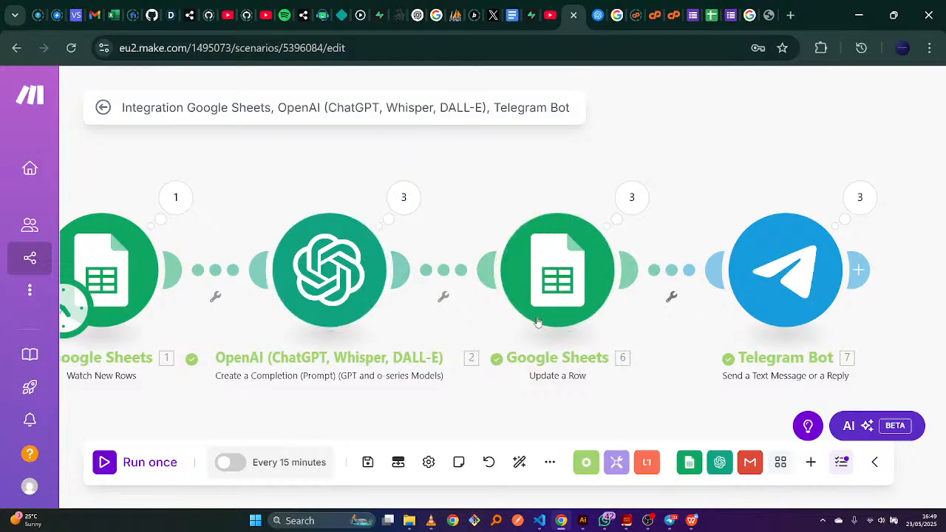
click(558, 269)
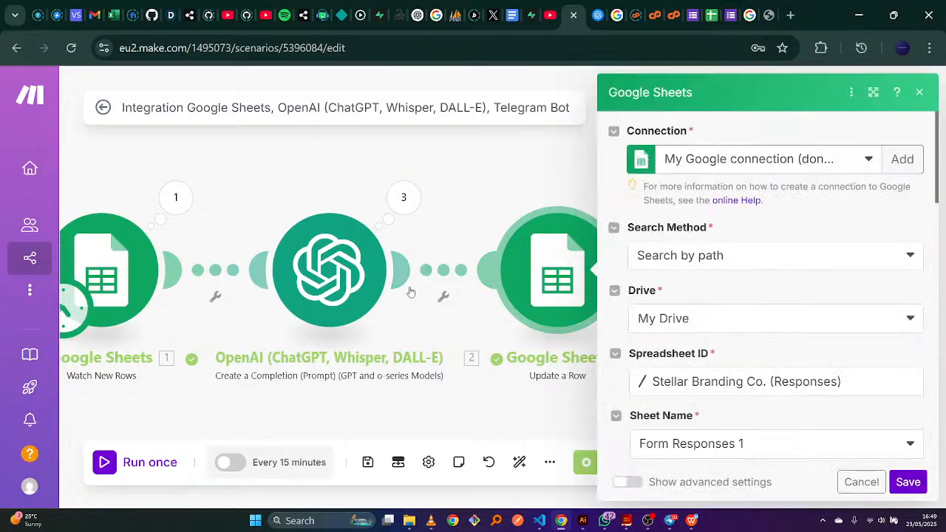
right_click(451, 271)
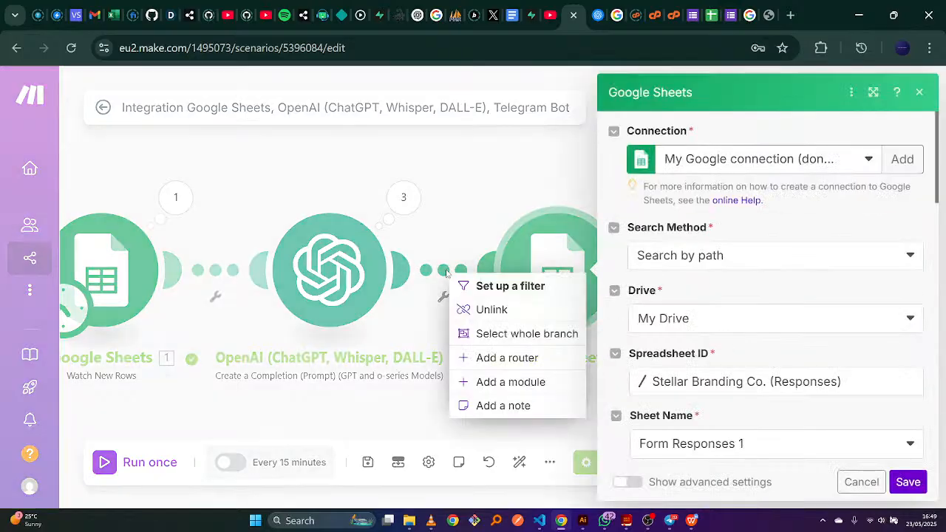
click(489, 310)
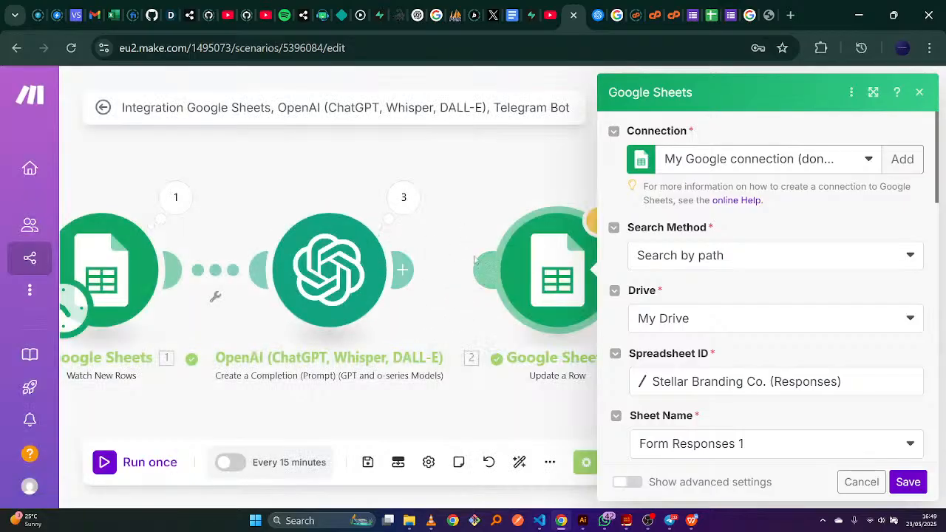
click(498, 197)
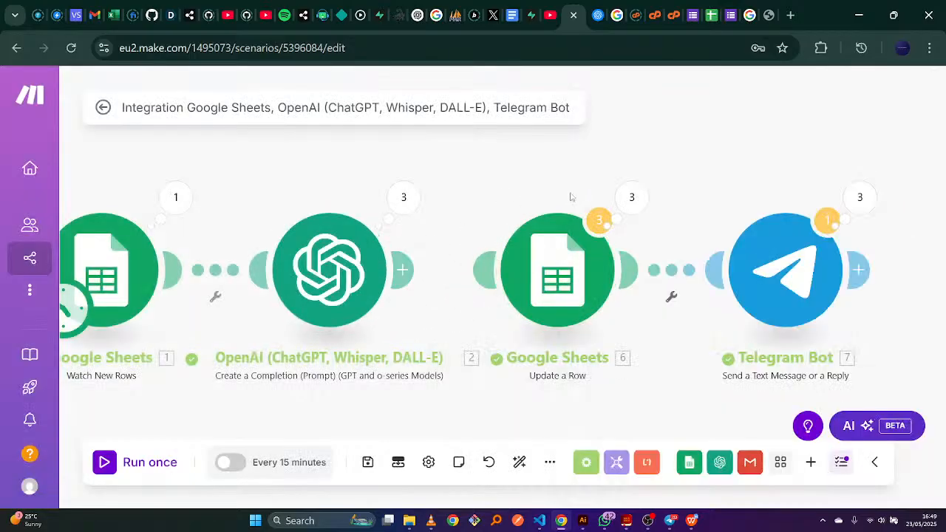
drag(818, 269, 928, 263)
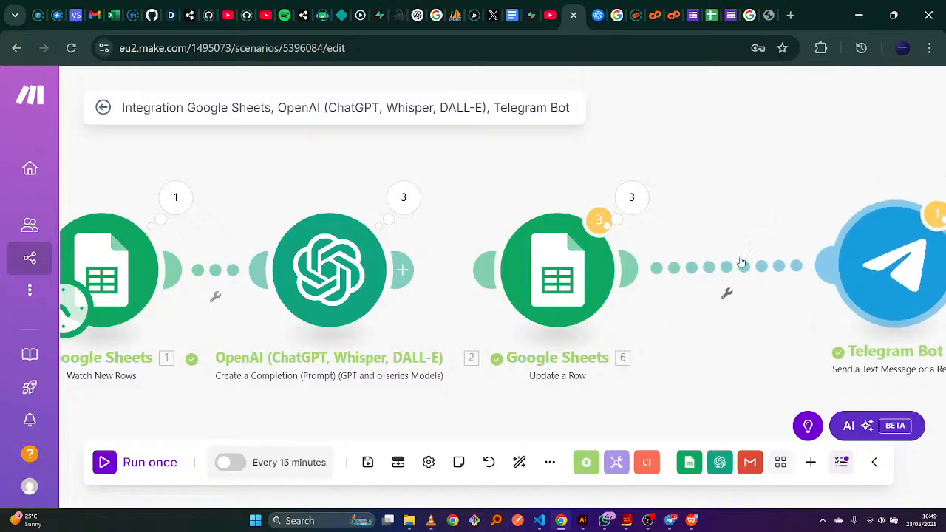
Make room before the Google Sheets Update a Row module and add a Gmail Send an Email module right after OpenAI
drag(578, 272, 695, 274)
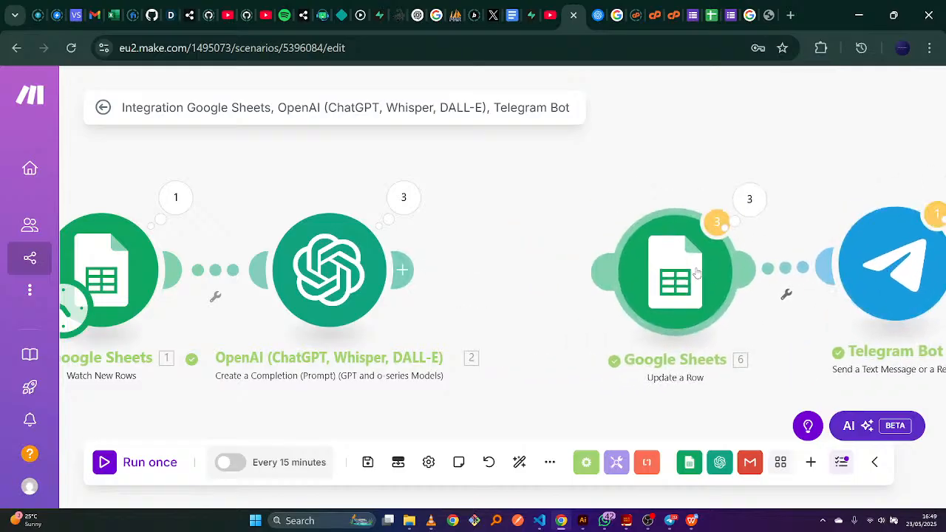
right_click(466, 278)
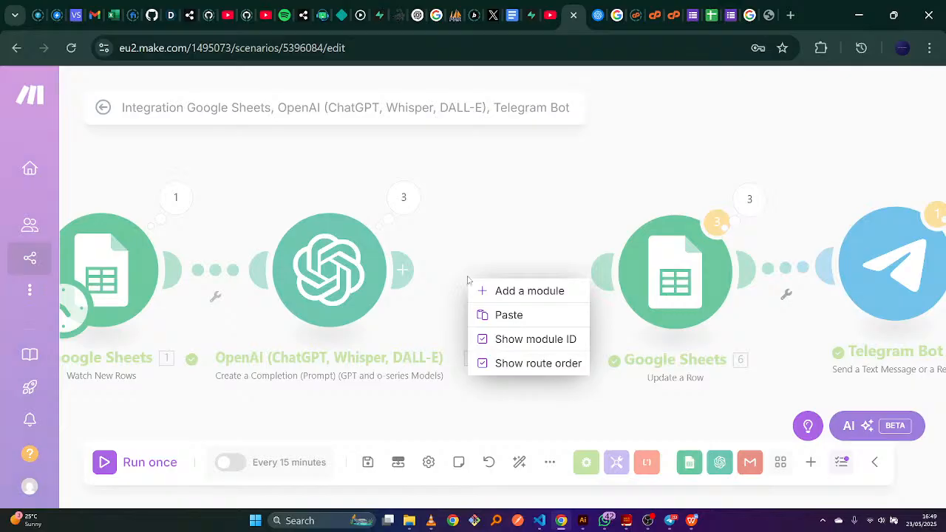
click(506, 291)
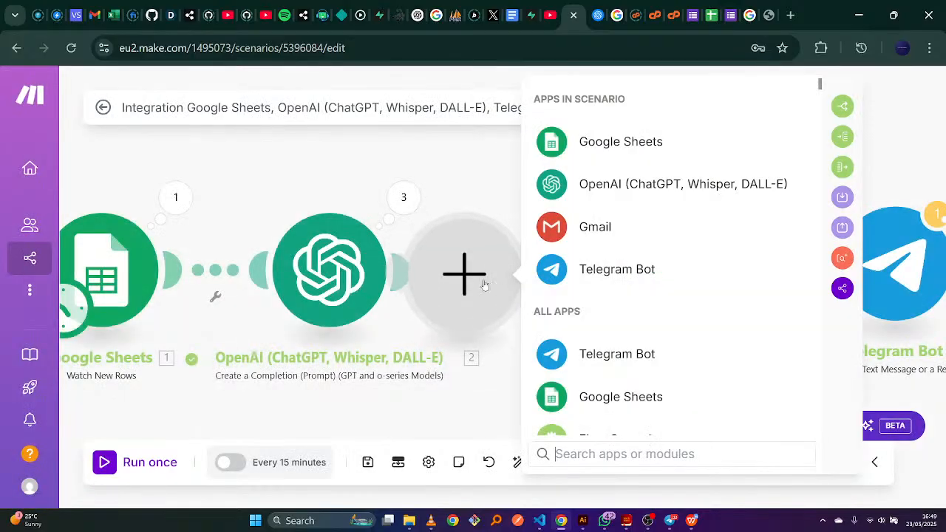
click(595, 226)
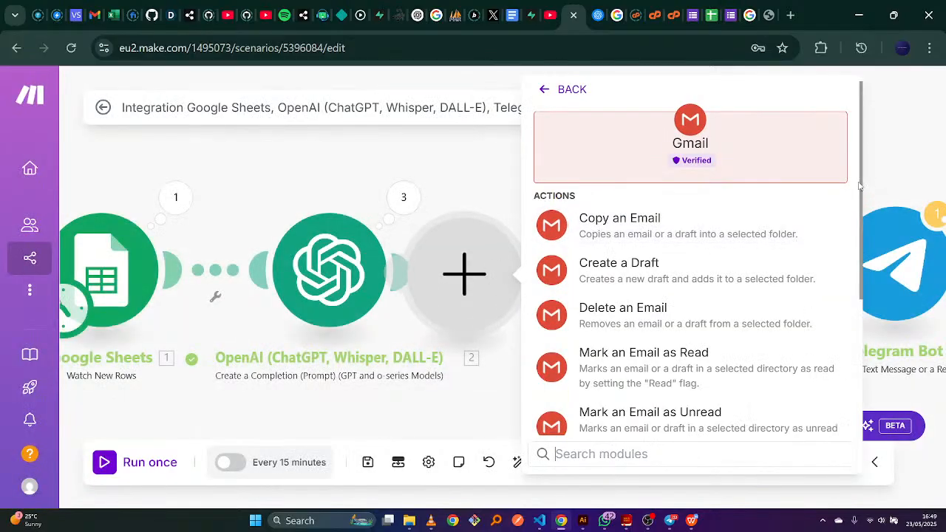
drag(862, 186, 855, 338)
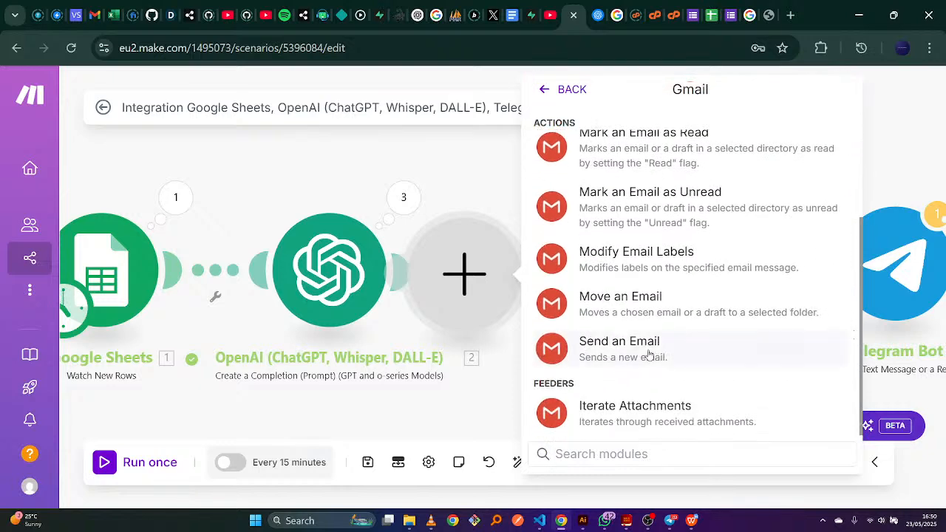
click(648, 354)
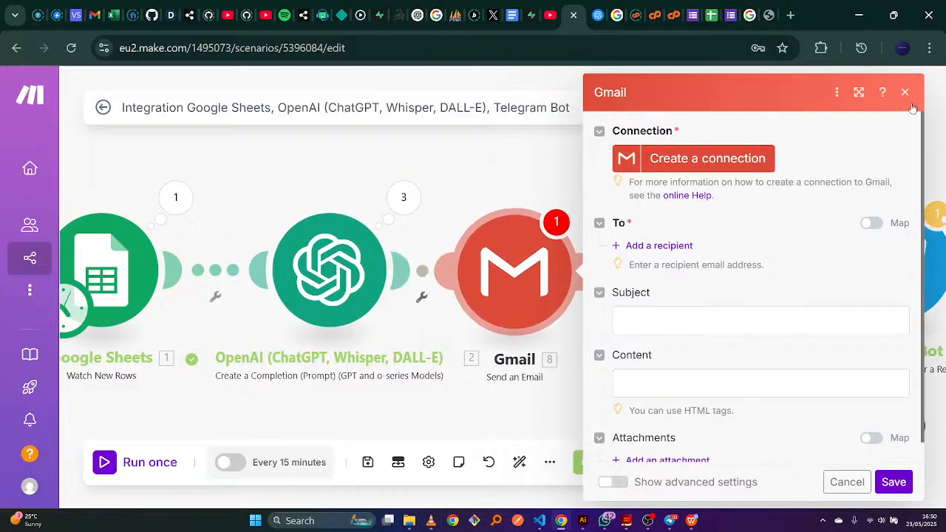
Add a recipient to the Gmail message and map its email address to Email (C) from Watch New Rows
click(676, 248)
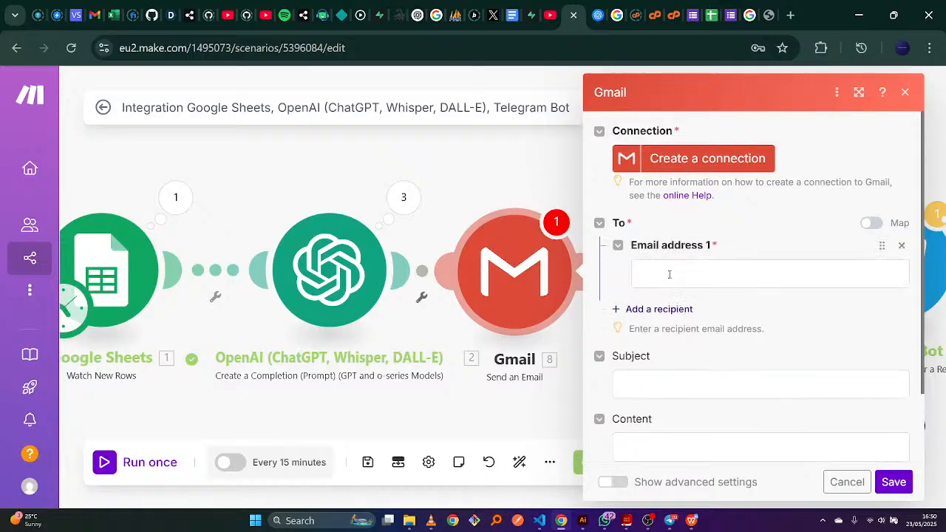
click(670, 275)
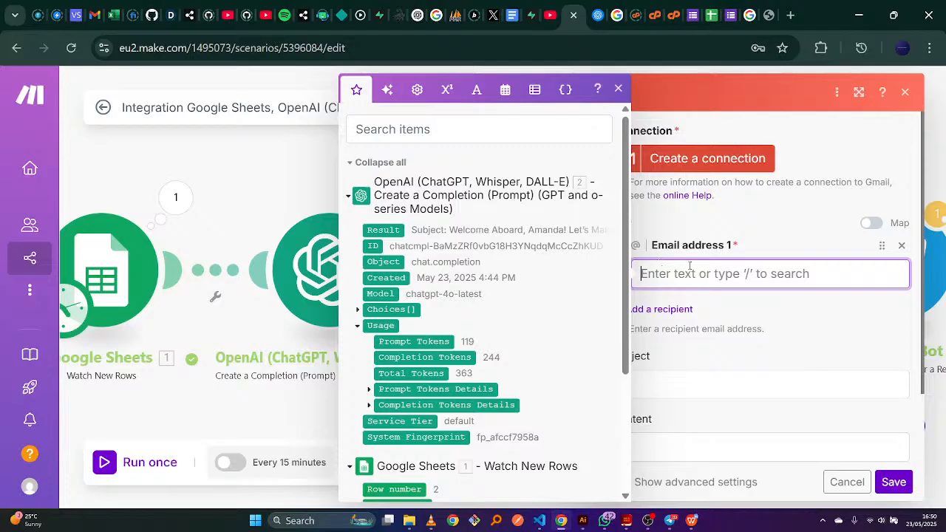
scroll(589, 473, down, 5)
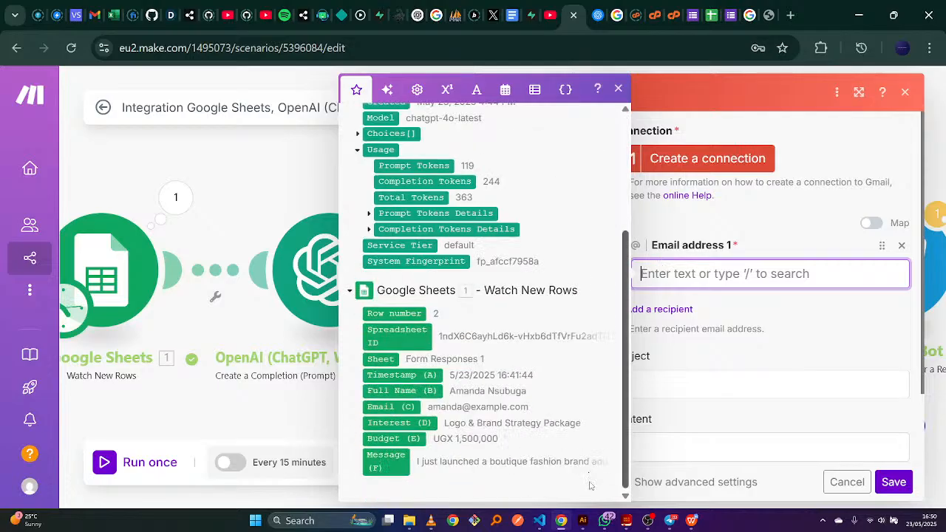
click(384, 407)
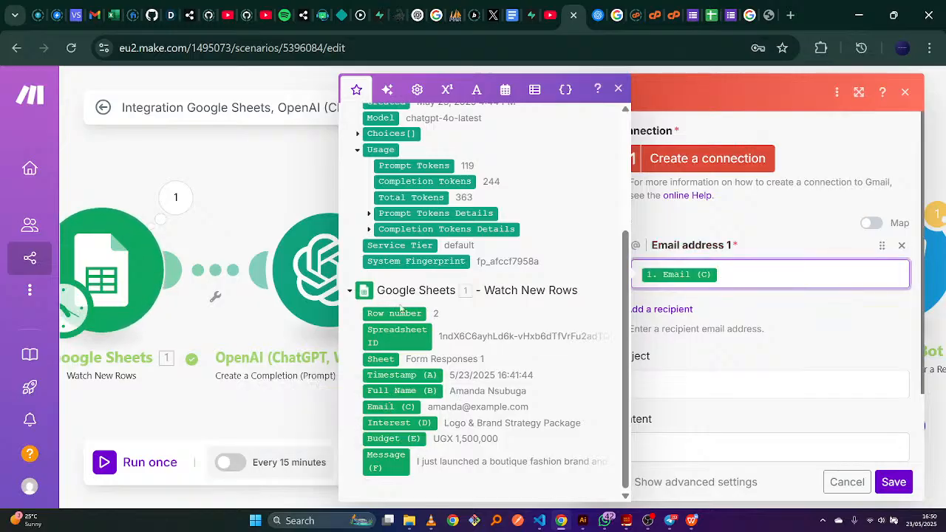
click(789, 223)
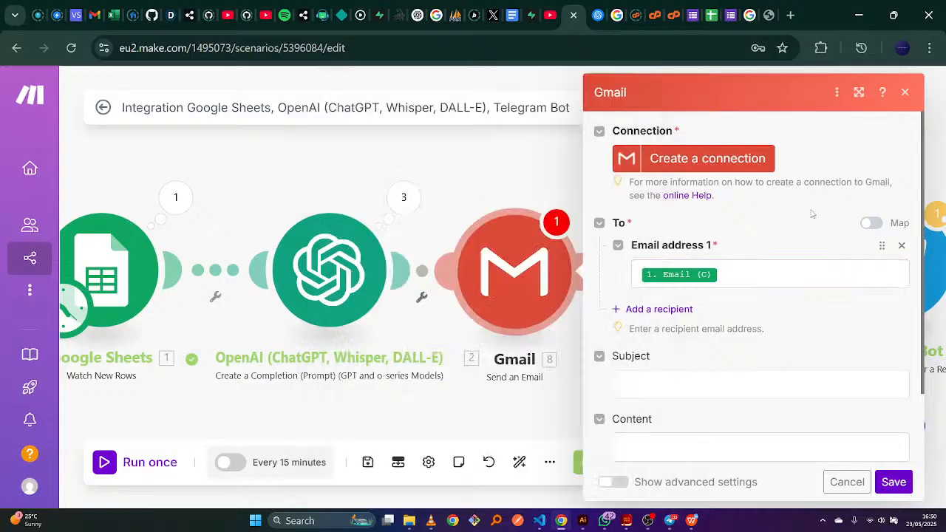
Switch to the WPS Writer document and copy the subject line "Welcome to Stellar Branding Co. — Let's Bring Your Vision to Life!"
scroll(924, 222, down, 1)
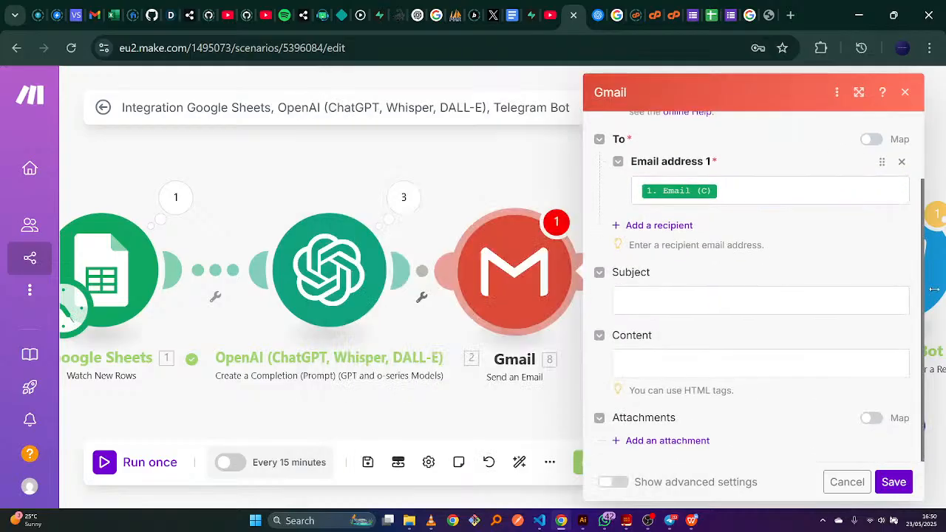
click(689, 300)
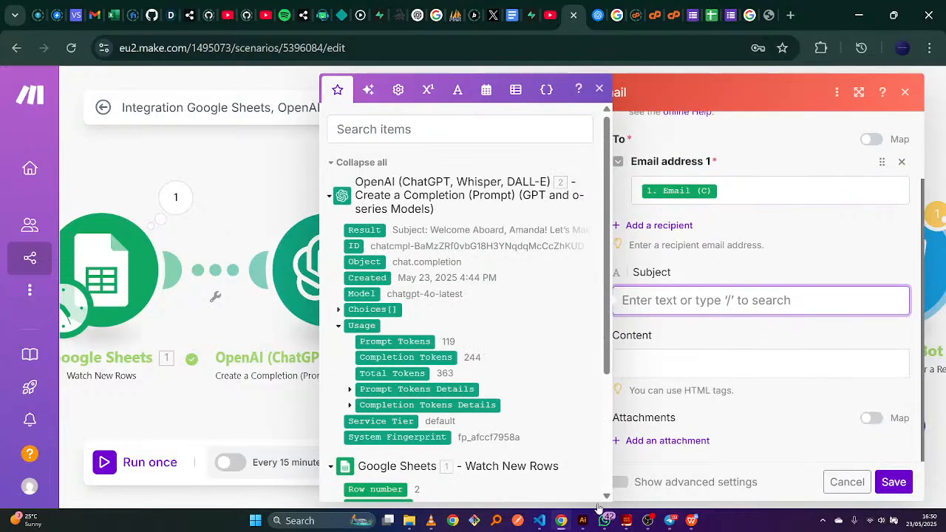
click(655, 452)
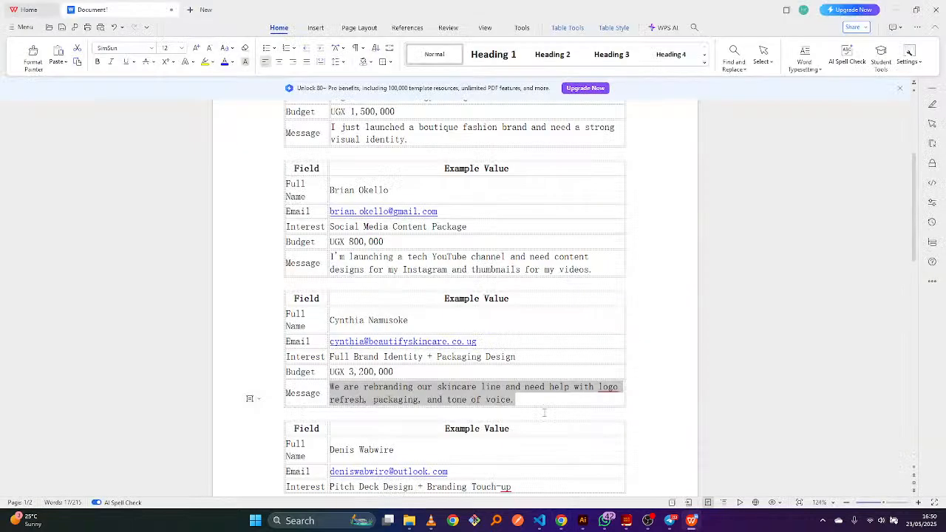
scroll(883, 162, up, 3)
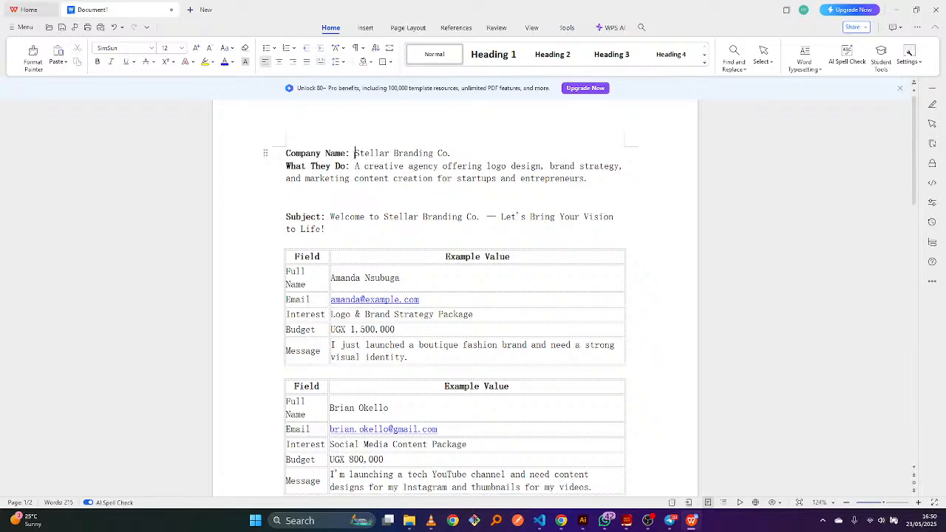
drag(354, 153, 454, 144)
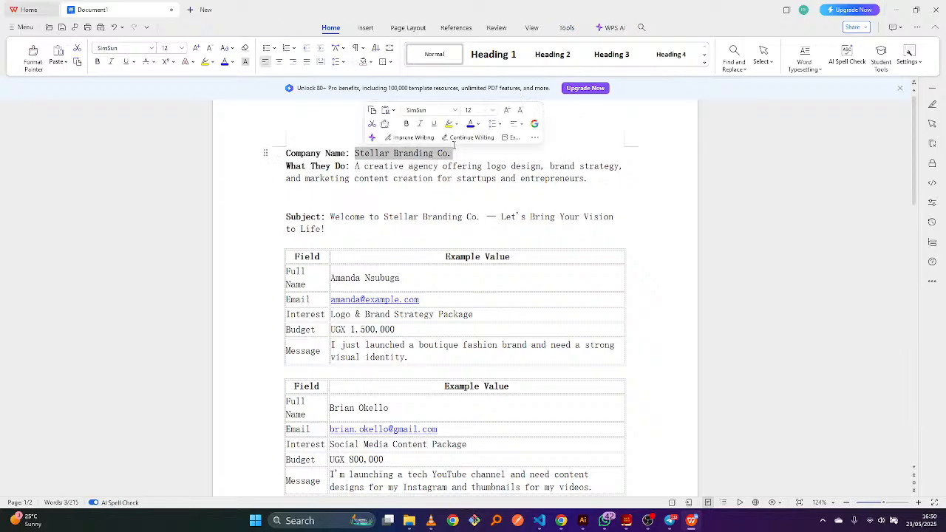
drag(288, 204, 339, 227)
key(ctrl+c)
click(341, 217)
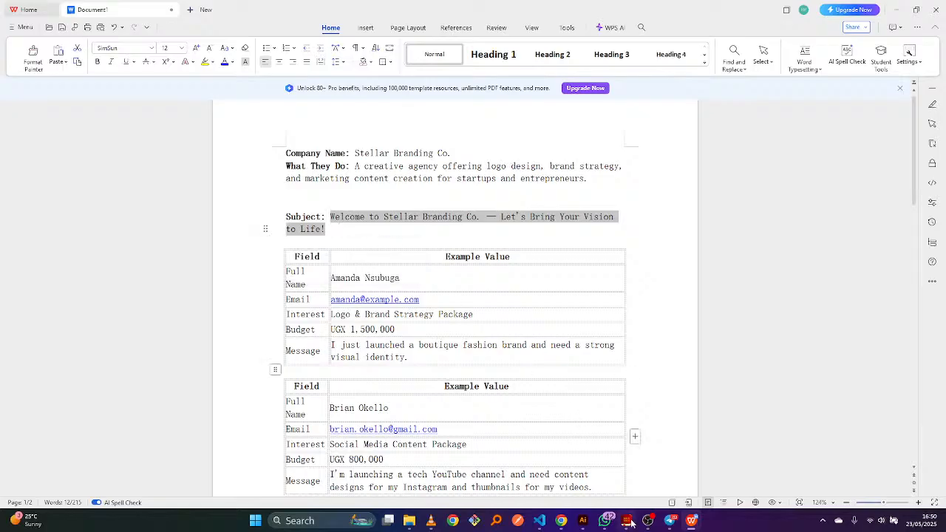
Return to the Make scenario and set the Gmail subject to "Welcome to Stellar Branding Co. — Let's Bring Your Vision to Life!"
click(561, 520)
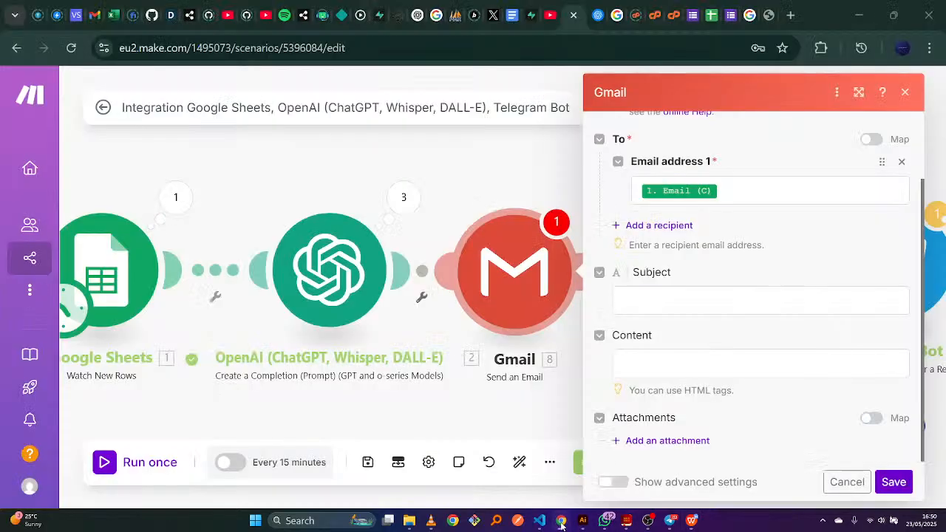
click(664, 306)
key(ctrl+v)
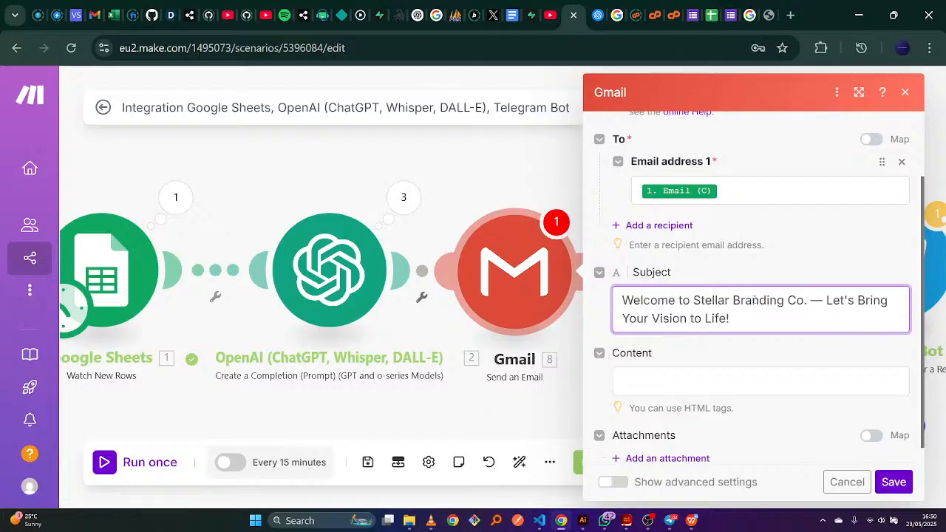
Map the Gmail message's Content to Choices[]: Message.Content from the OpenAI module
scroll(912, 330, down, 1)
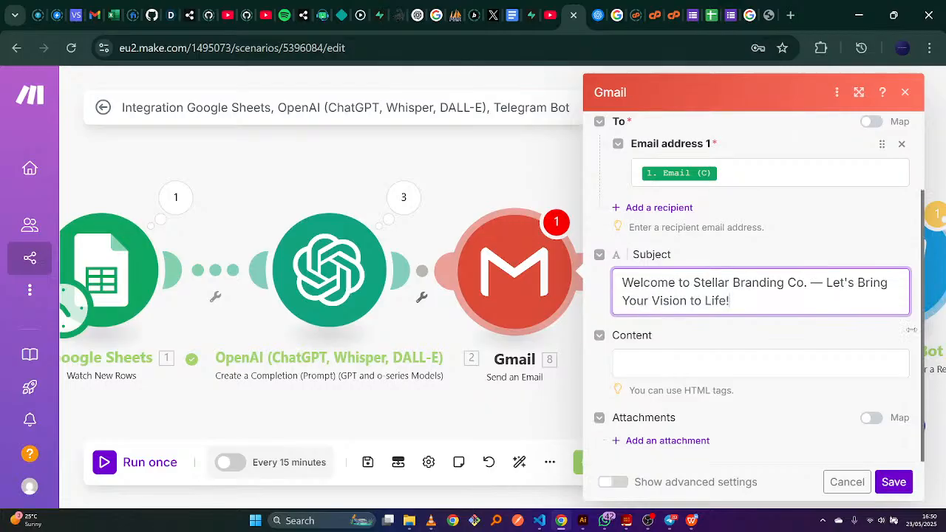
click(694, 362)
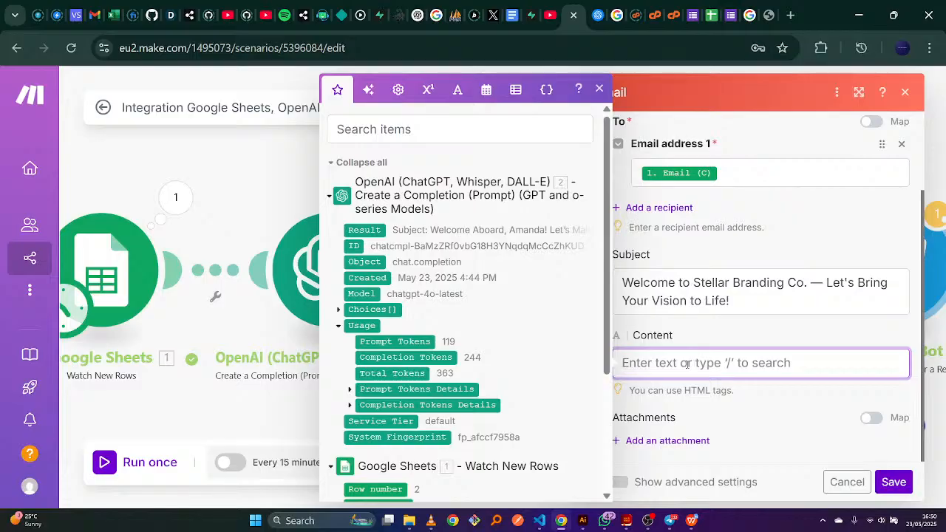
click(339, 310)
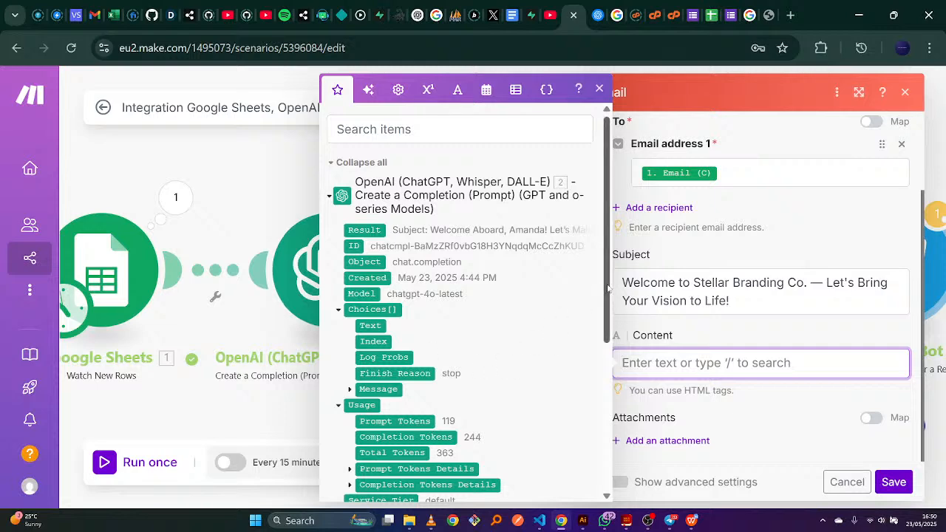
drag(606, 287, 606, 379)
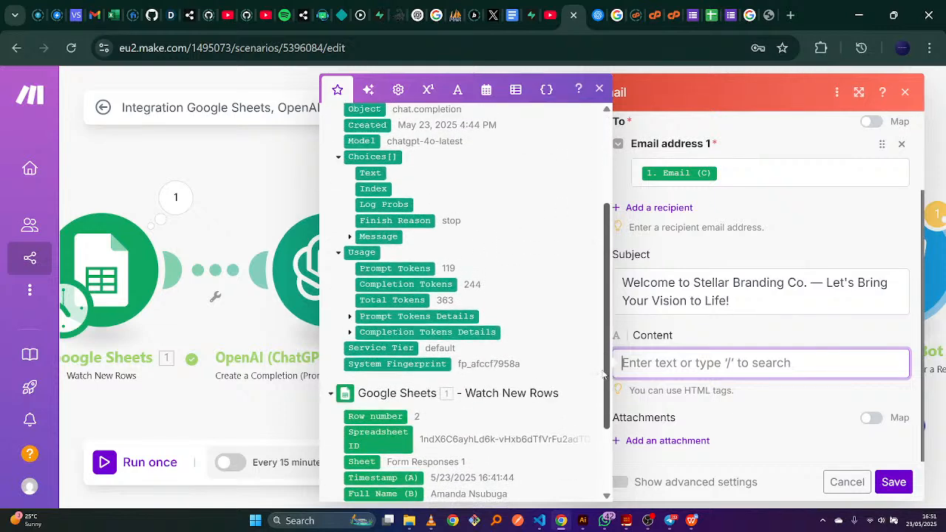
click(351, 236)
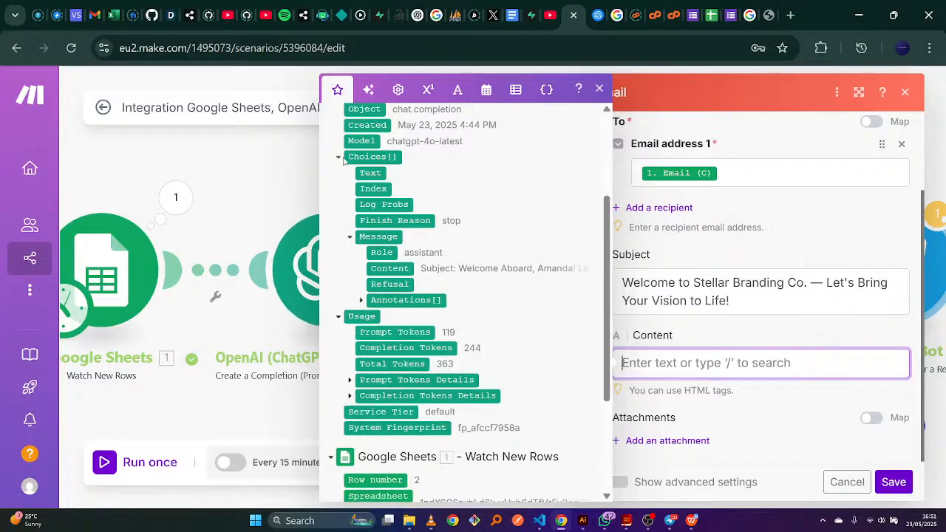
click(385, 269)
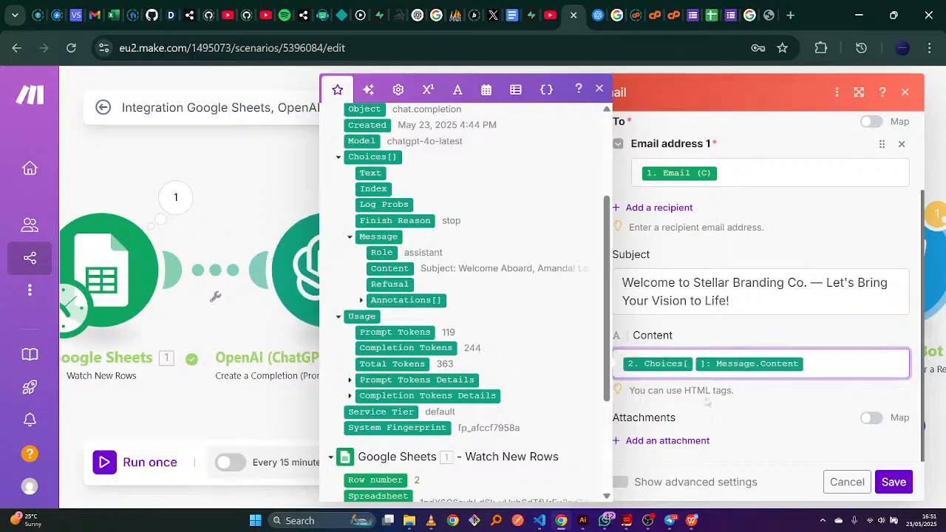
click(788, 402)
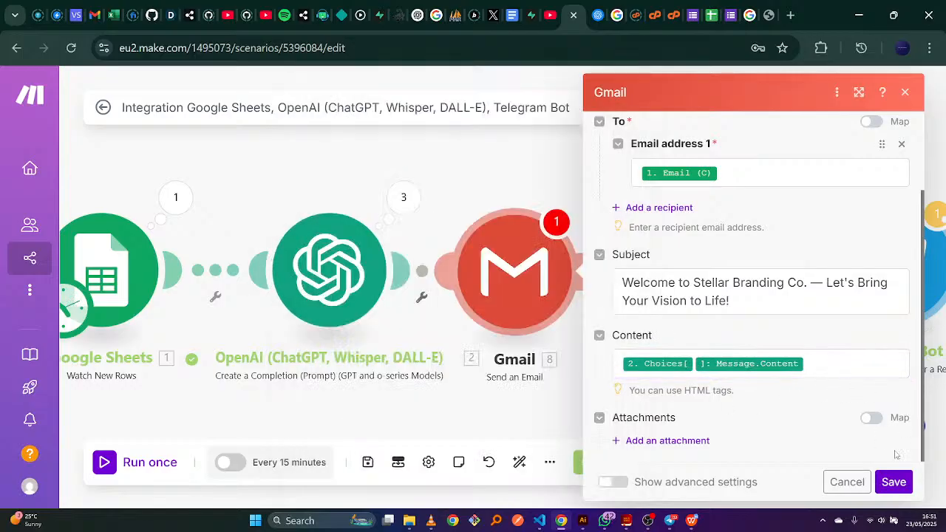
Add an empty attachment item to the Gmail message and collapse the Attachments section
click(642, 441)
drag(922, 298, 886, 297)
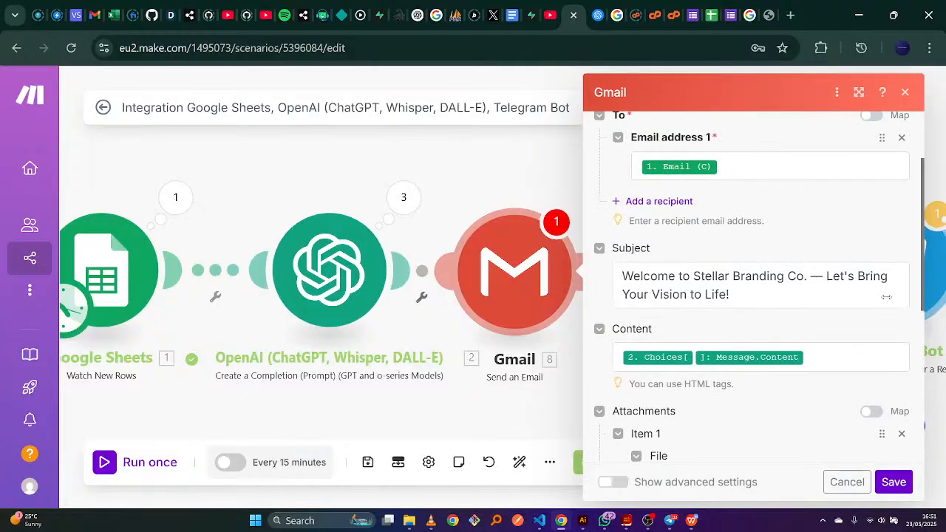
click(601, 412)
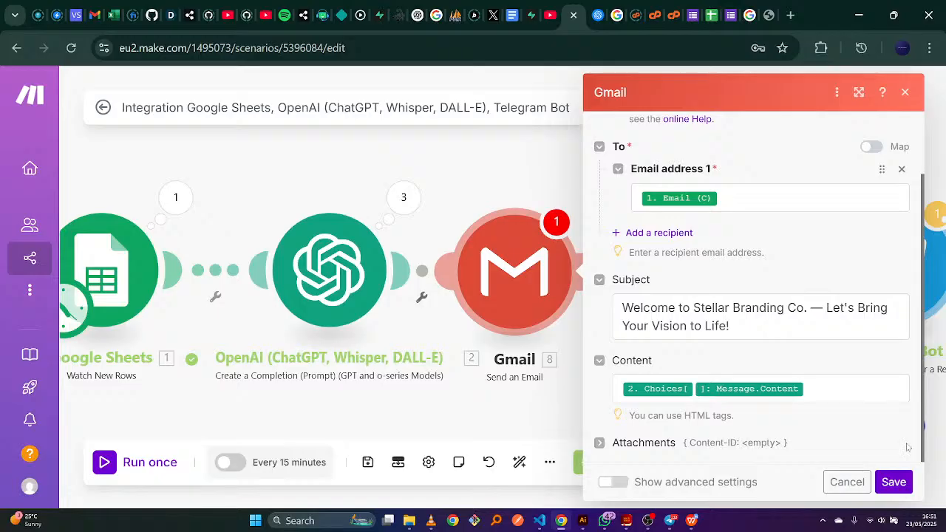
Try to save the Gmail module without a connection, check the Connection field and cancel the module's settings
click(898, 482)
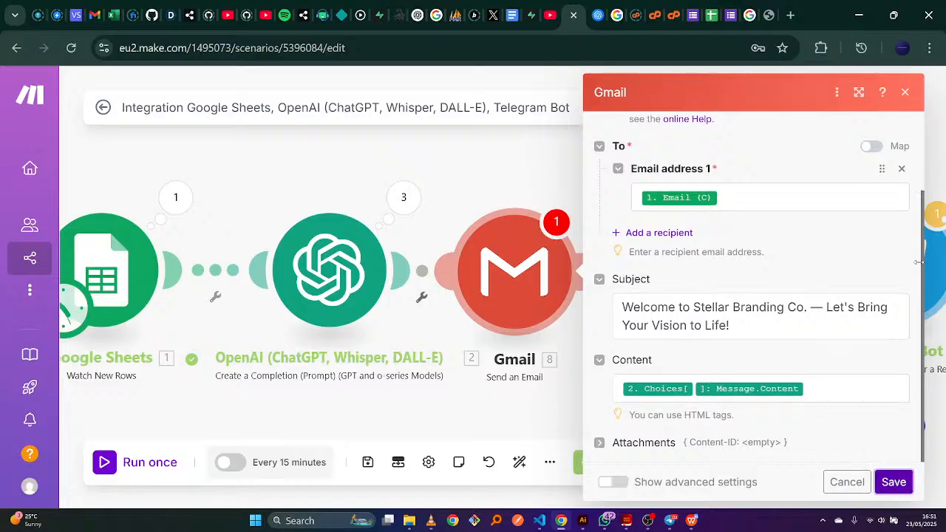
drag(918, 272, 911, 151)
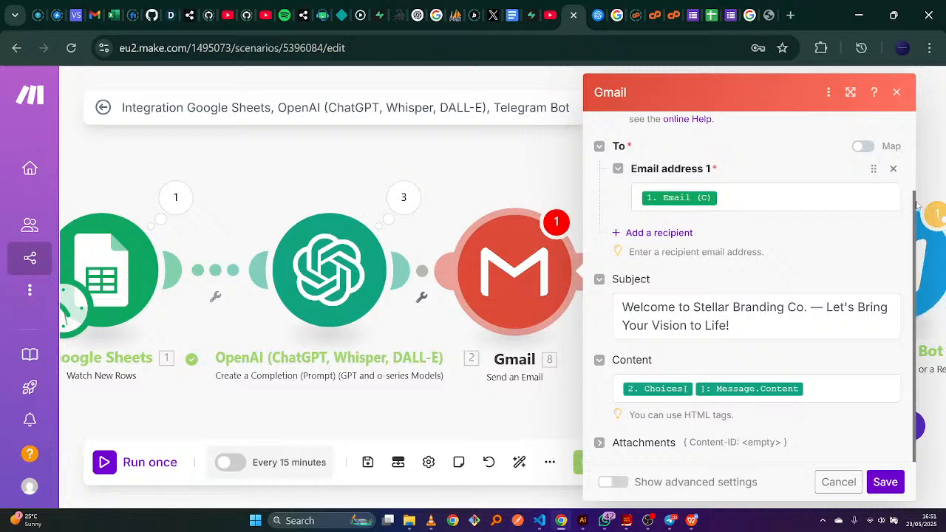
drag(915, 210, 914, 205)
scroll(913, 211, up, 3)
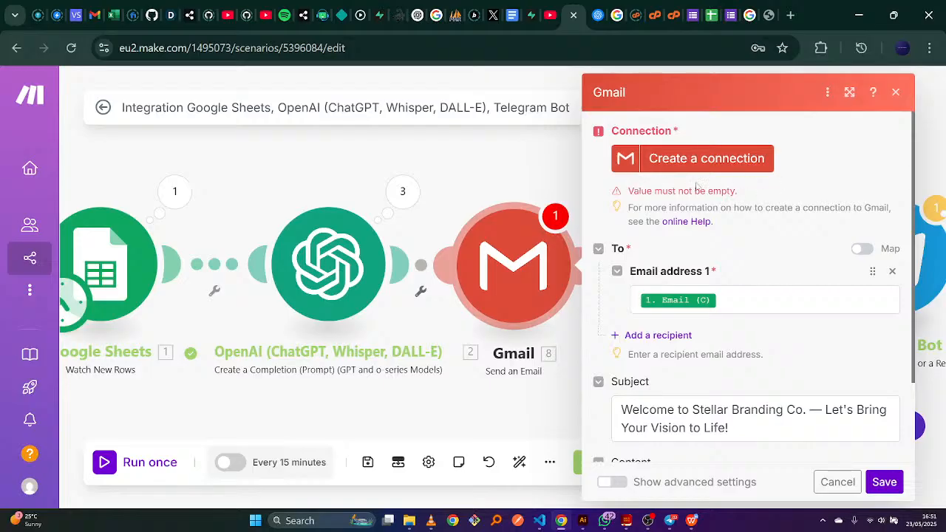
click(887, 485)
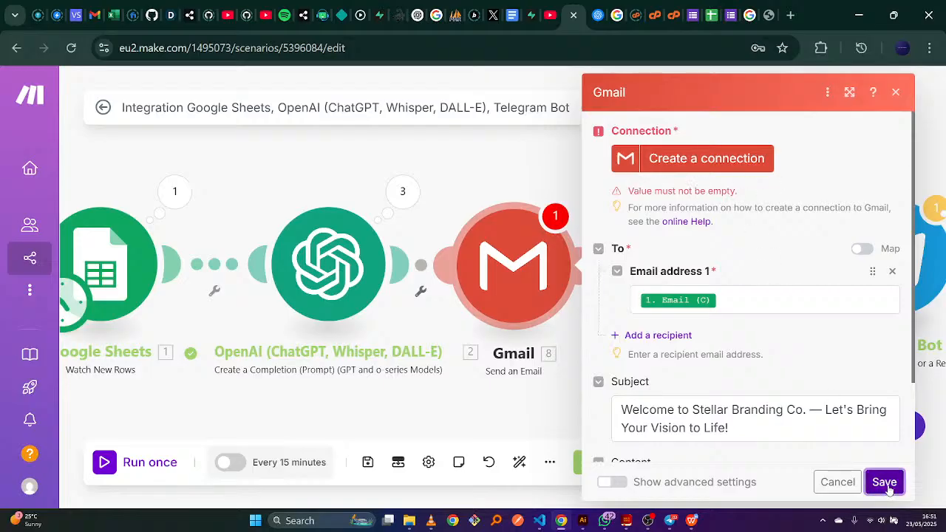
click(822, 483)
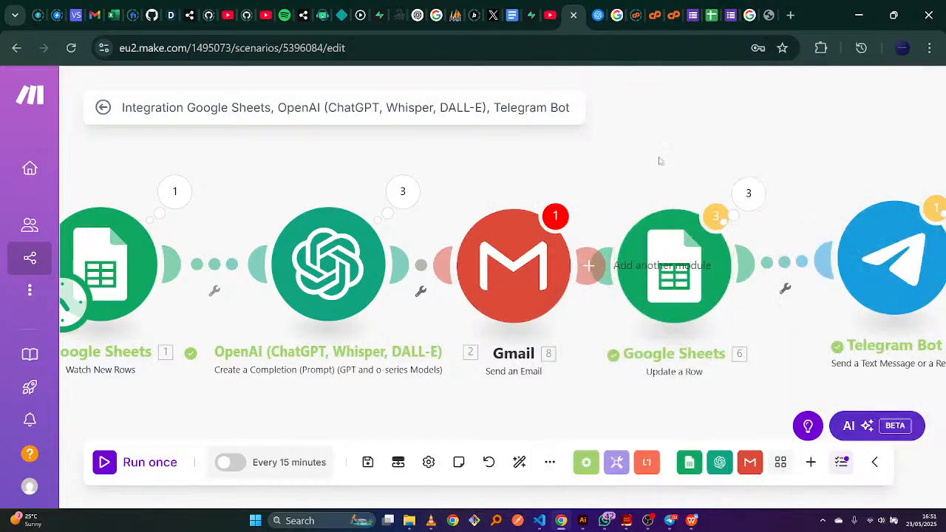
Link the Gmail module to Google Sheets Update a Row and space that module evenly between Gmail and Telegram Bot
drag(668, 258, 725, 260)
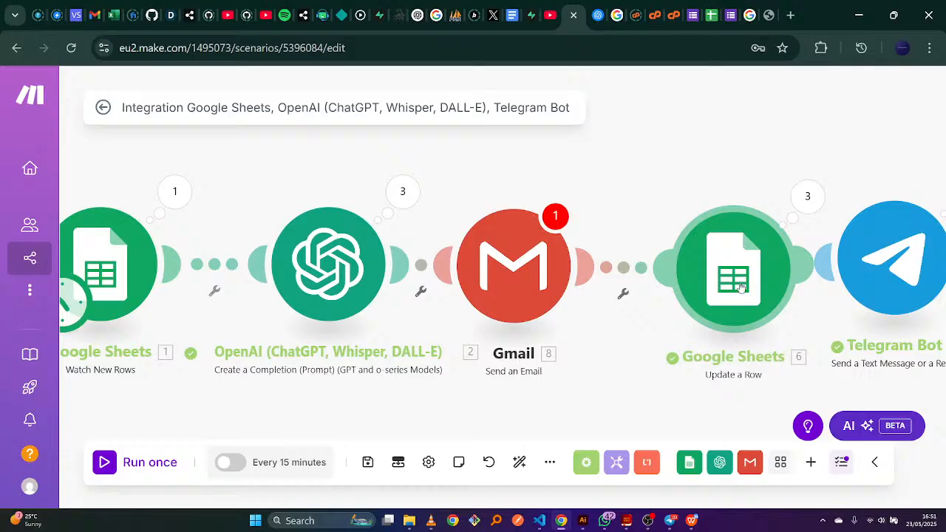
drag(741, 288, 706, 288)
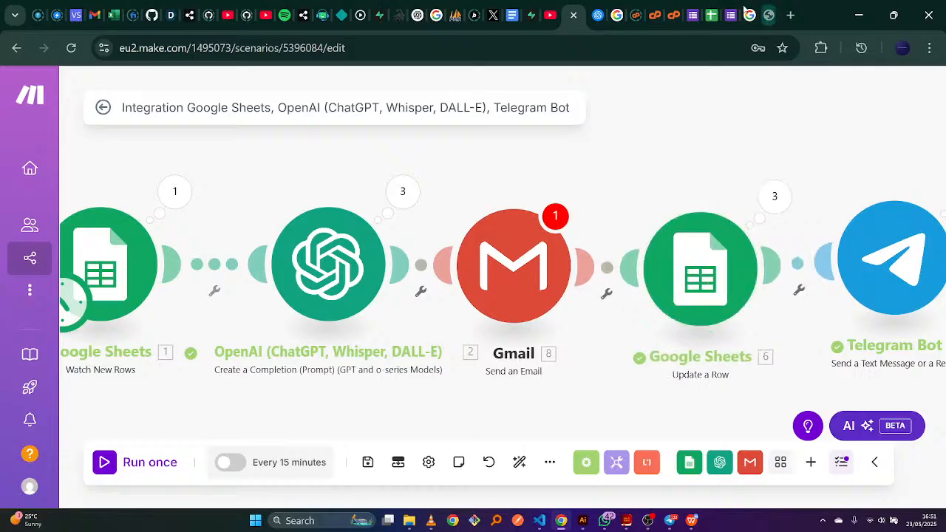
Review the AI Email column in the Stellar Branding Co. responses sheet and the Stellar Branding Co. form, and return to the Make scenario
click(700, 15)
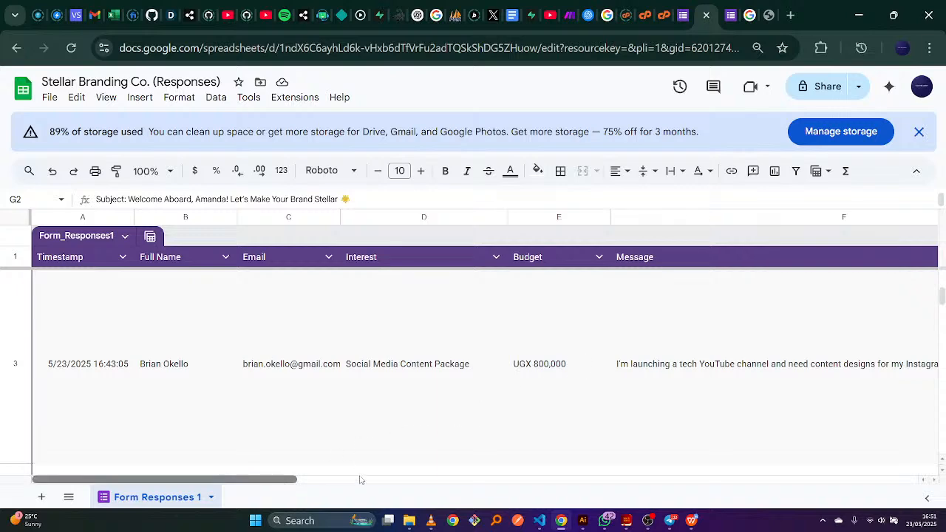
drag(363, 479, 559, 479)
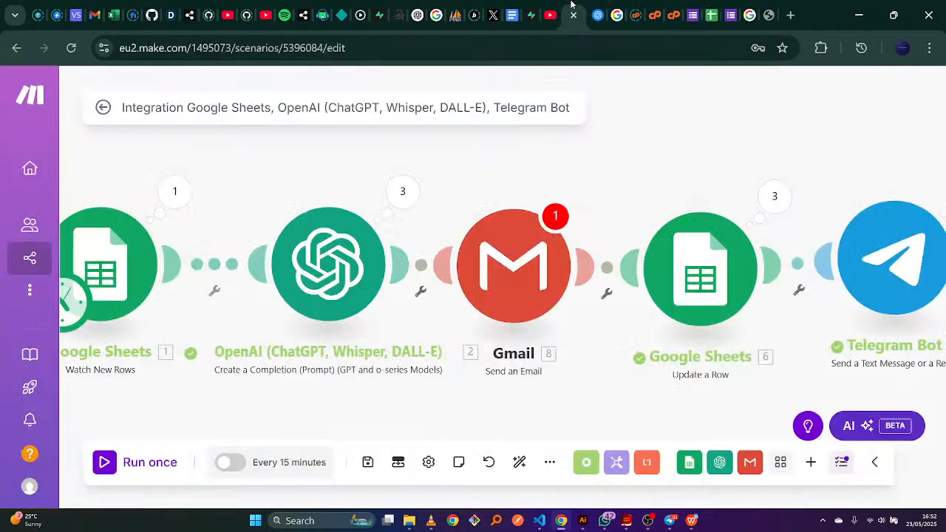
click(569, 14)
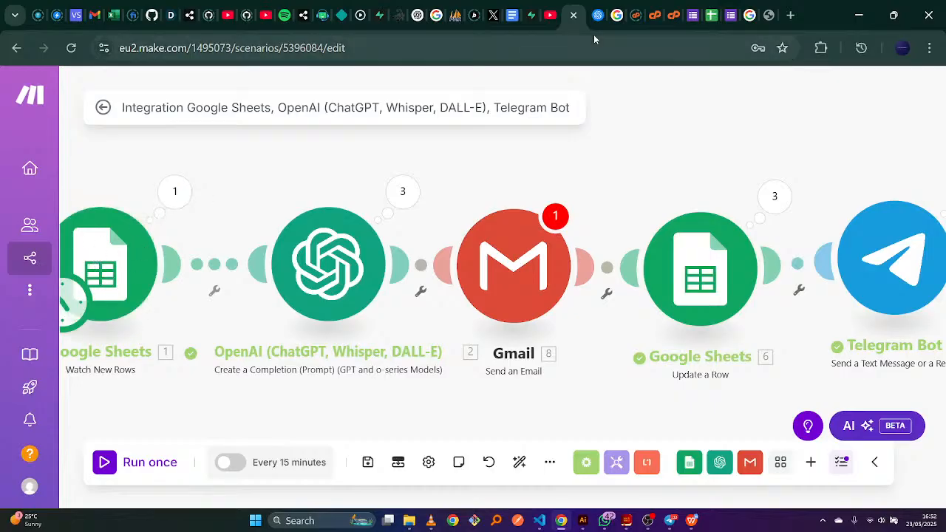
click(736, 6)
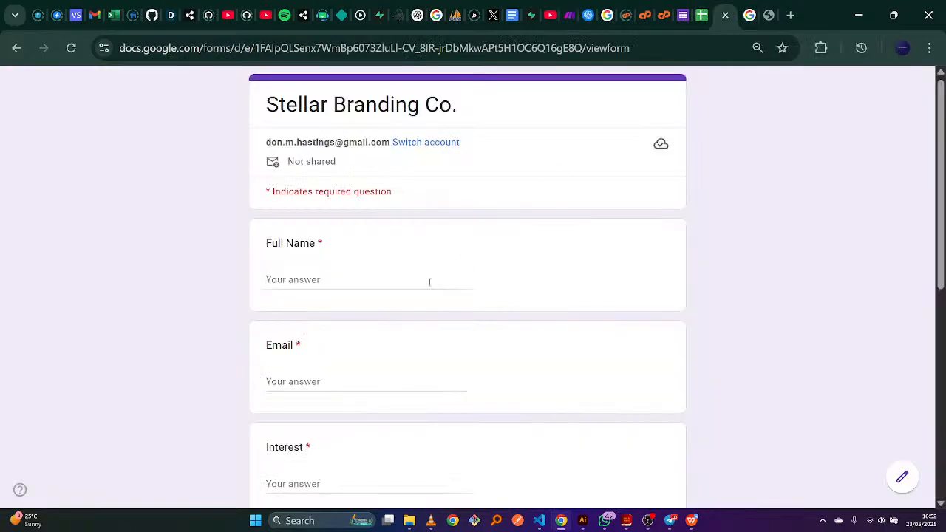
click(702, 6)
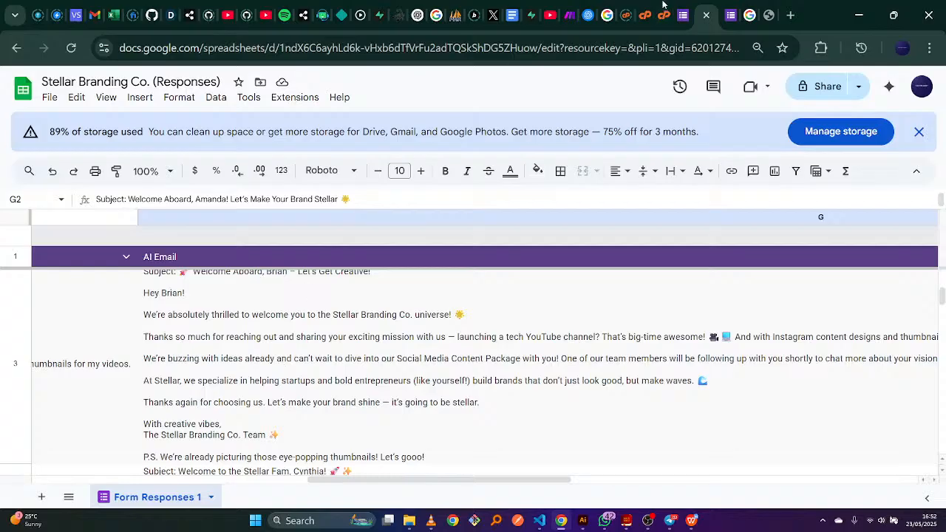
click(566, 8)
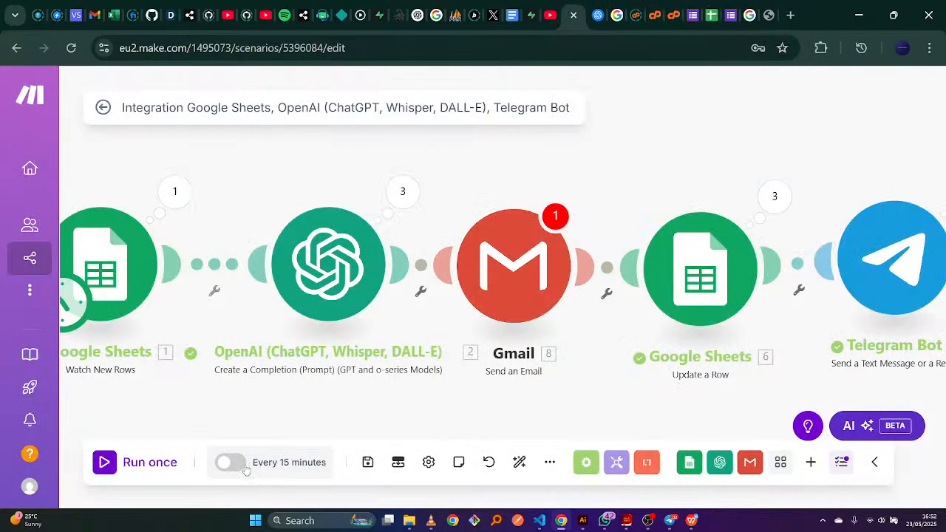
Examine the Run scenario options in the scenario's schedule settings and close the settings without saving
click(302, 466)
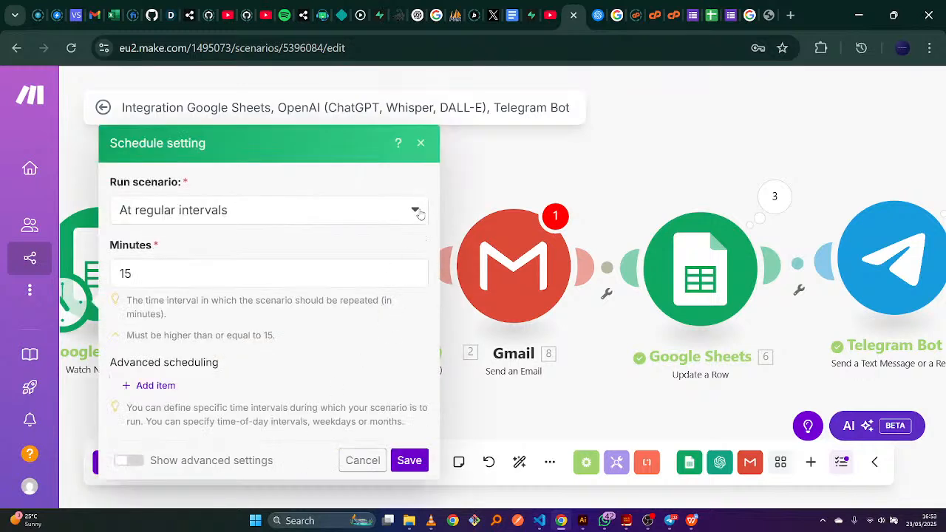
click(418, 212)
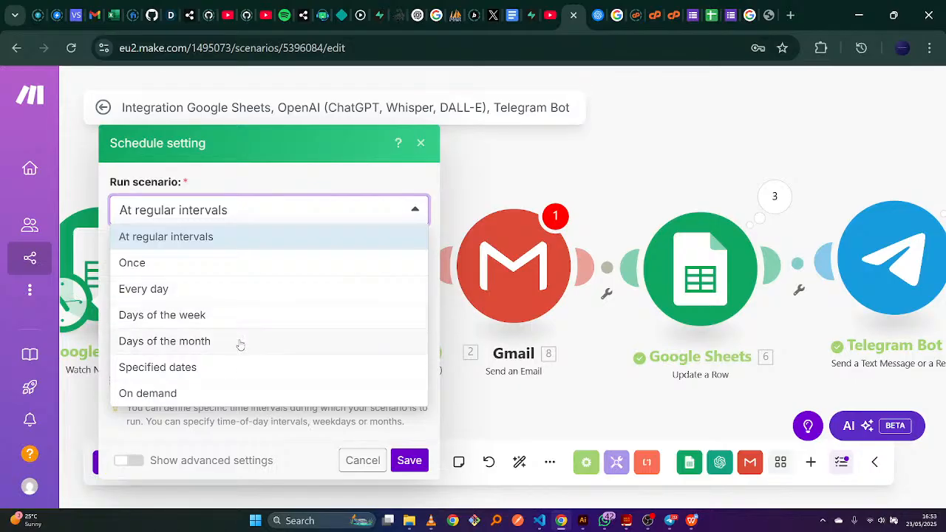
click(490, 176)
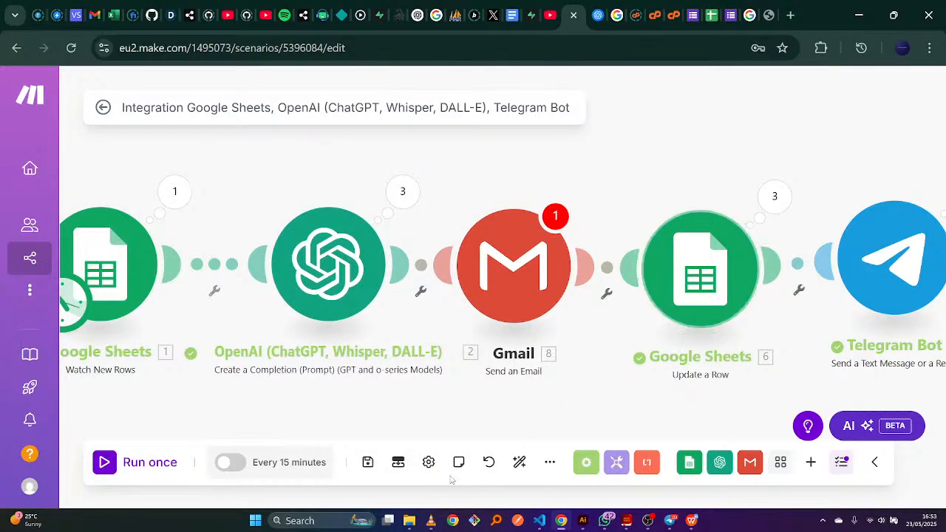